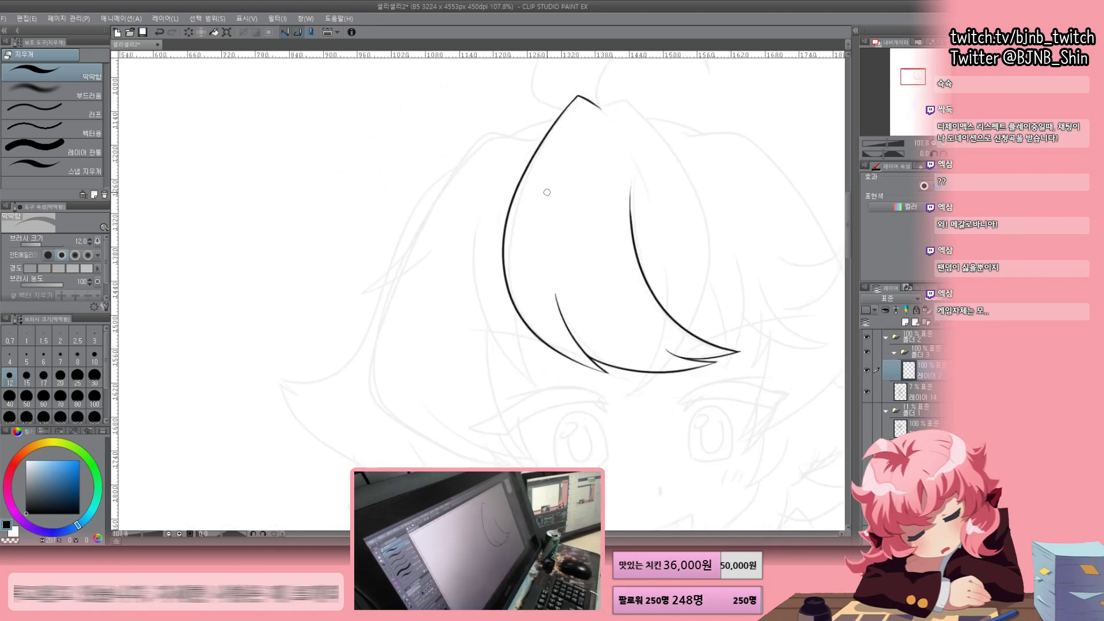
Ink the outer contour of the left side hair lock and its inner strand with the Painty Sai Pen
key(p)
scroll(547, 192, down, 1)
mouse_move(463, 147)
mouse_down()
mouse_move(352, 460)
mouse_move(511, 156)
mouse_up()
scroll(457, 154, up, 4)
scroll(550, 174, down, 2)
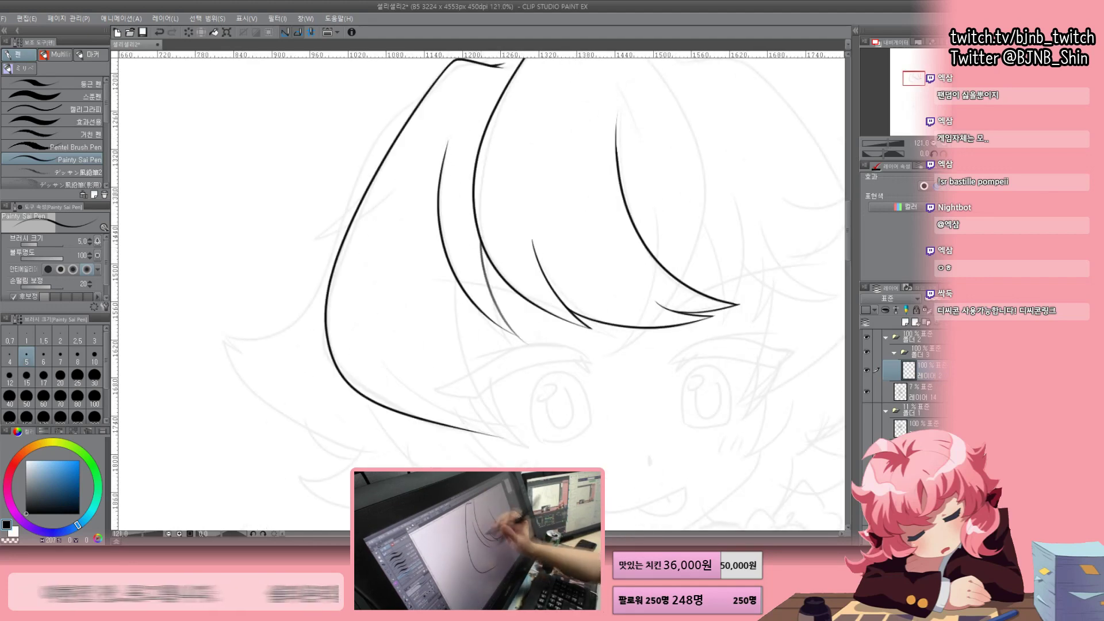
Ink the remaining inner strands of the left side lock and bring their lower ends together in pointed tips
scroll(477, 259, up, 1)
drag(460, 196, 504, 313)
drag(428, 253, 489, 429)
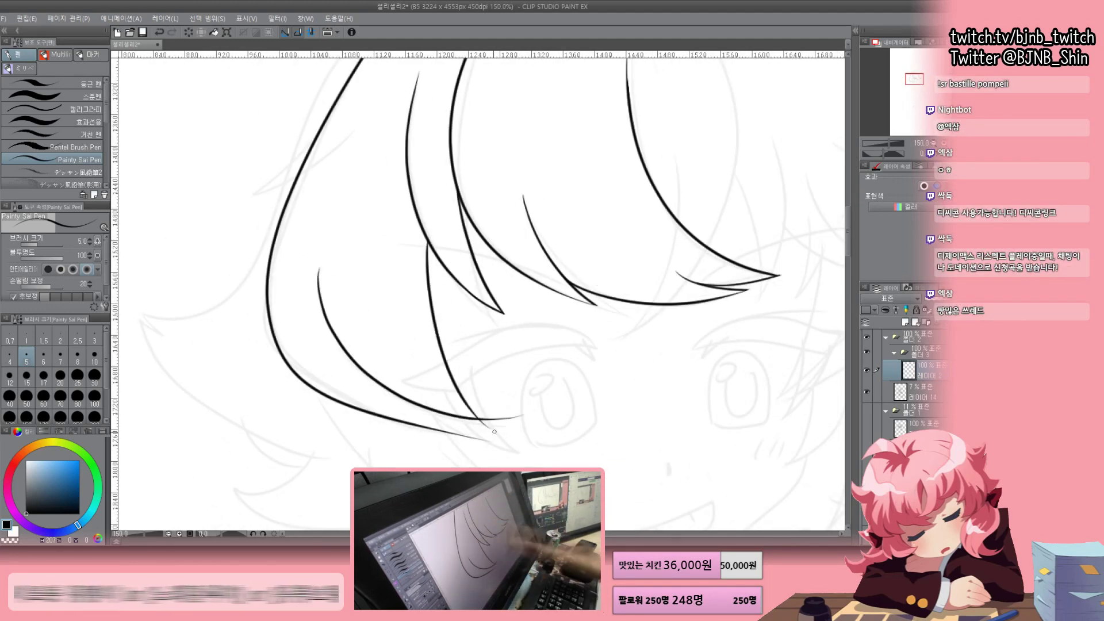
scroll(477, 345, up, 3)
drag(391, 359, 497, 427)
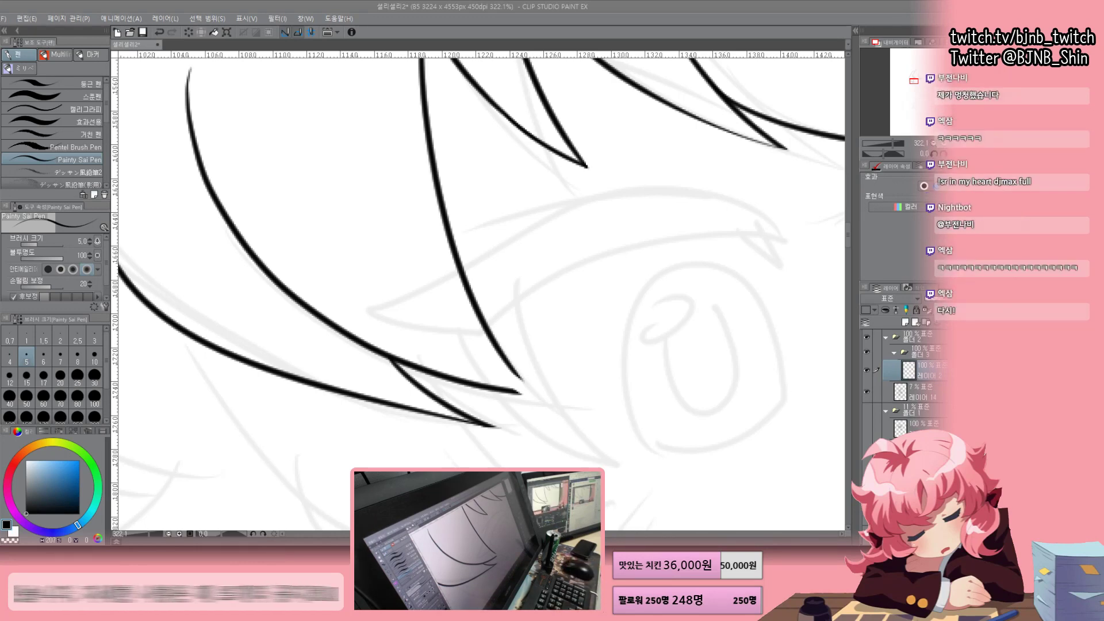
Ink the right side lock's outer contour and, on a new layer, the central bang's second edge
key(ctrl+alt+0)
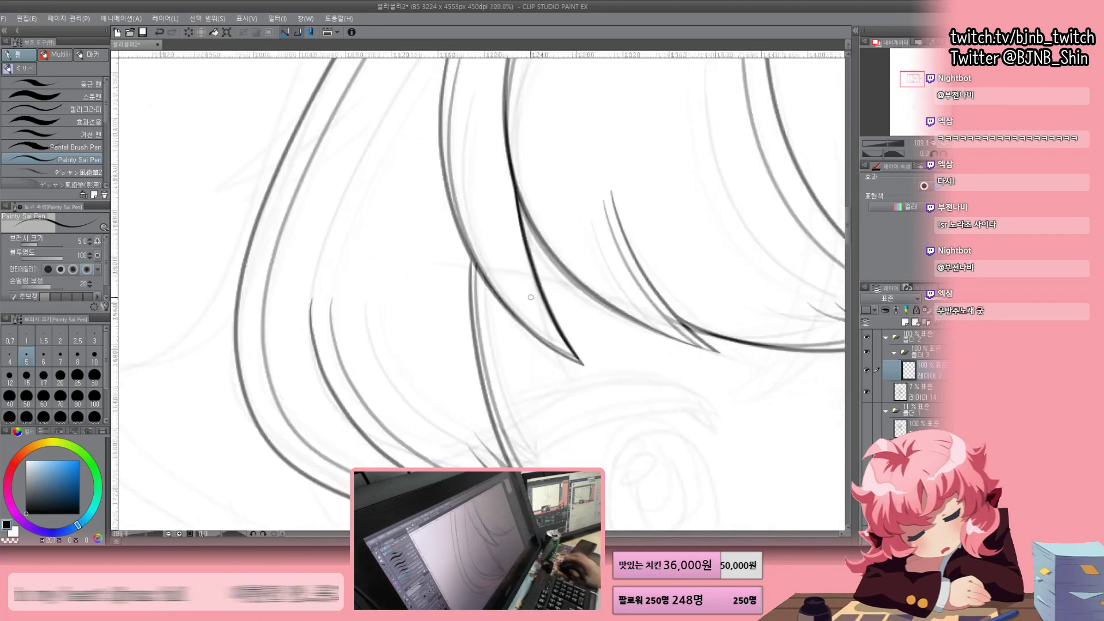
mouse_move(549, 107)
mouse_down()
mouse_move(426, 293)
mouse_move(541, 390)
mouse_up()
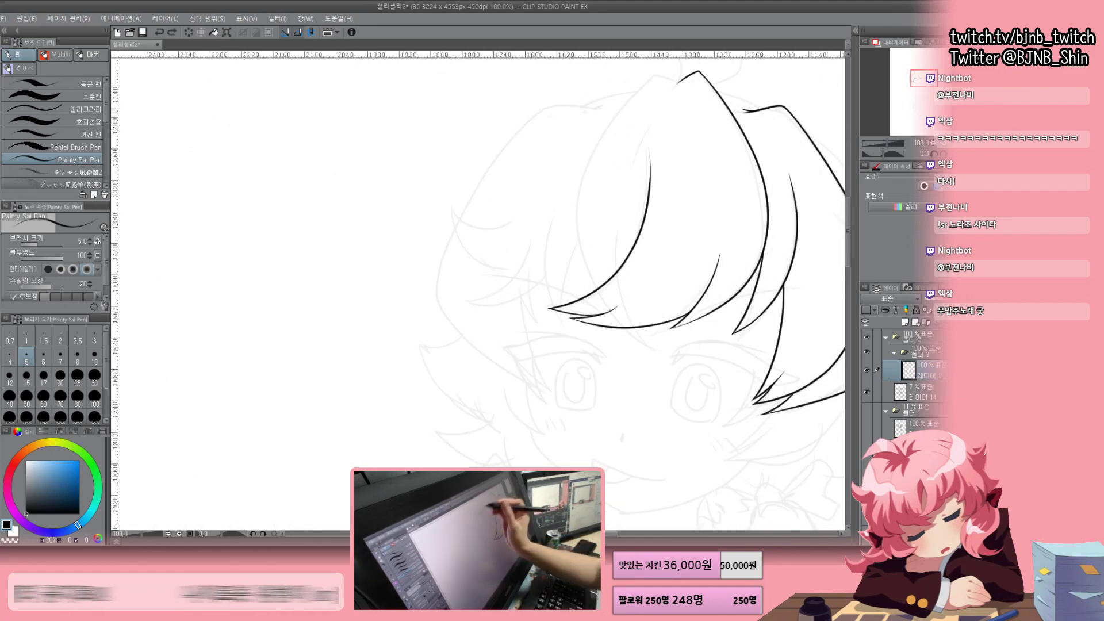
key(ctrl+minus)
scroll(548, 154, up, 3)
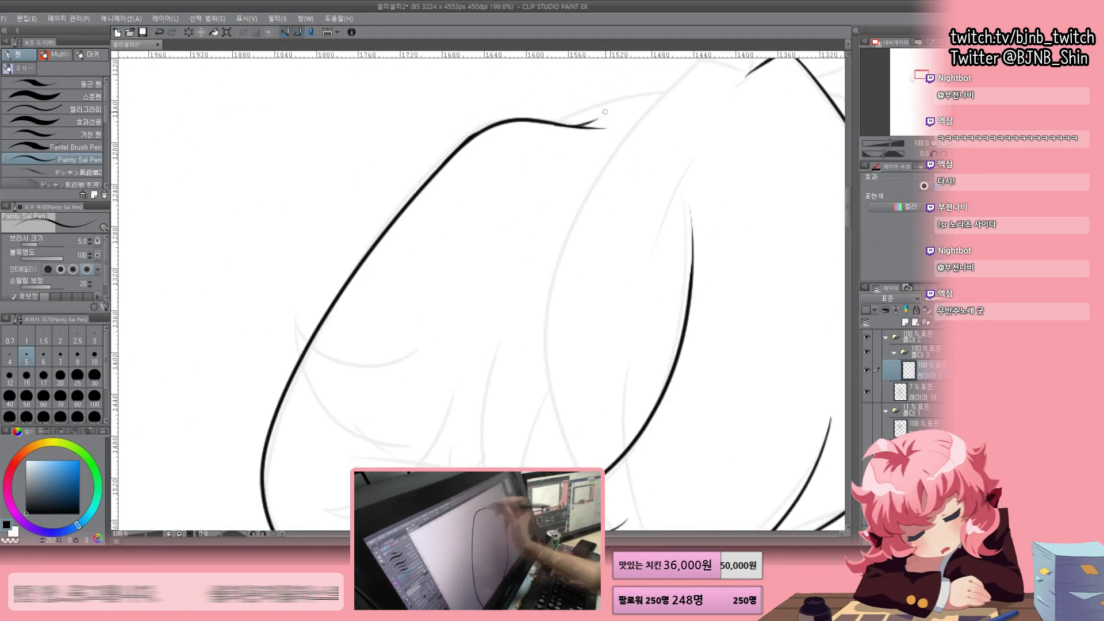
scroll(604, 112, down, 4)
scroll(605, 112, up, 2)
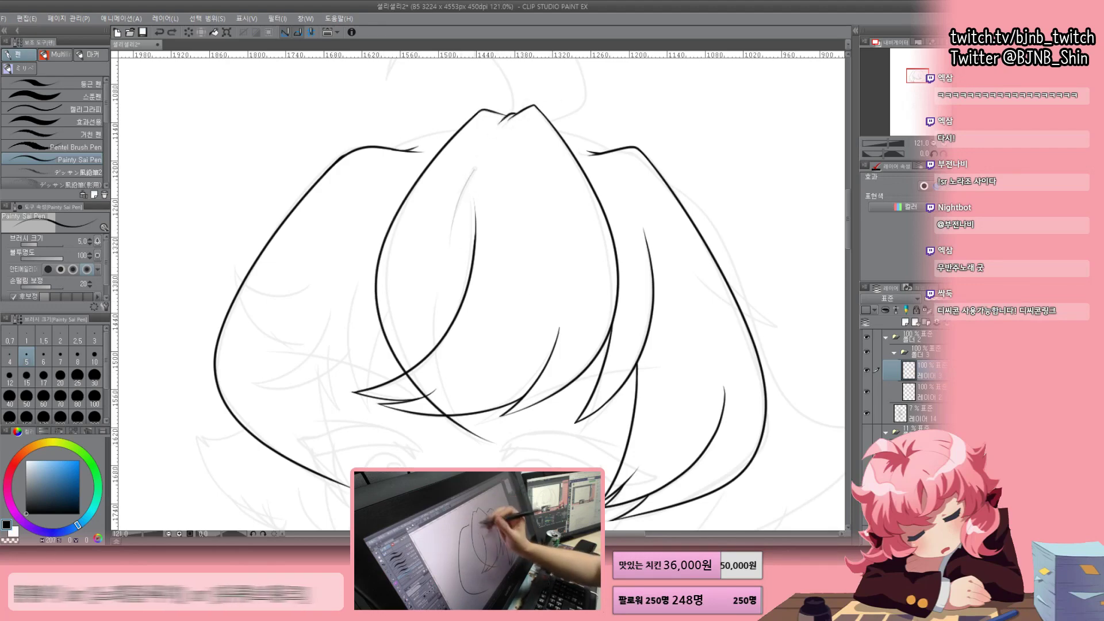
Add a short inner strand to the central bang and small pointed hair tips below its lower edge
scroll(477, 288, up, 4)
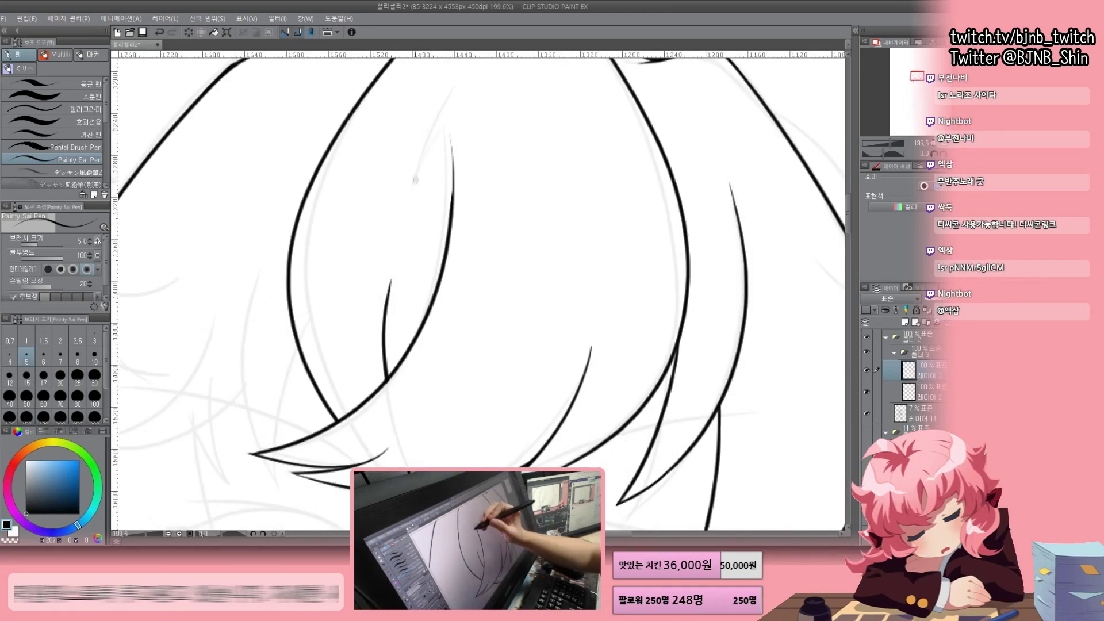
scroll(455, 352, down, 3)
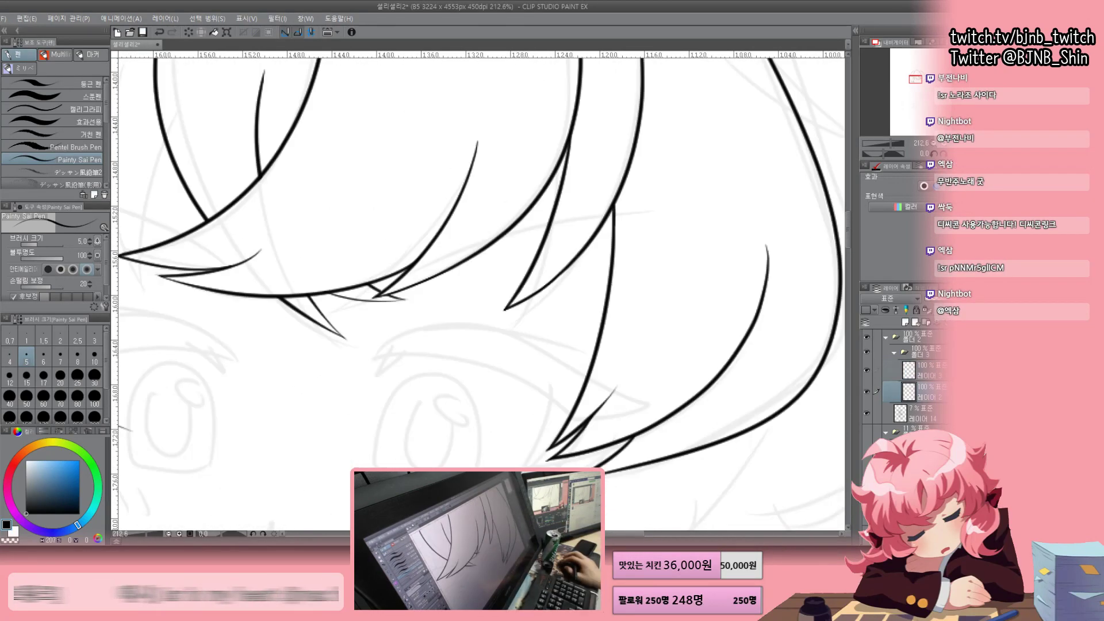
scroll(454, 351, up, 3)
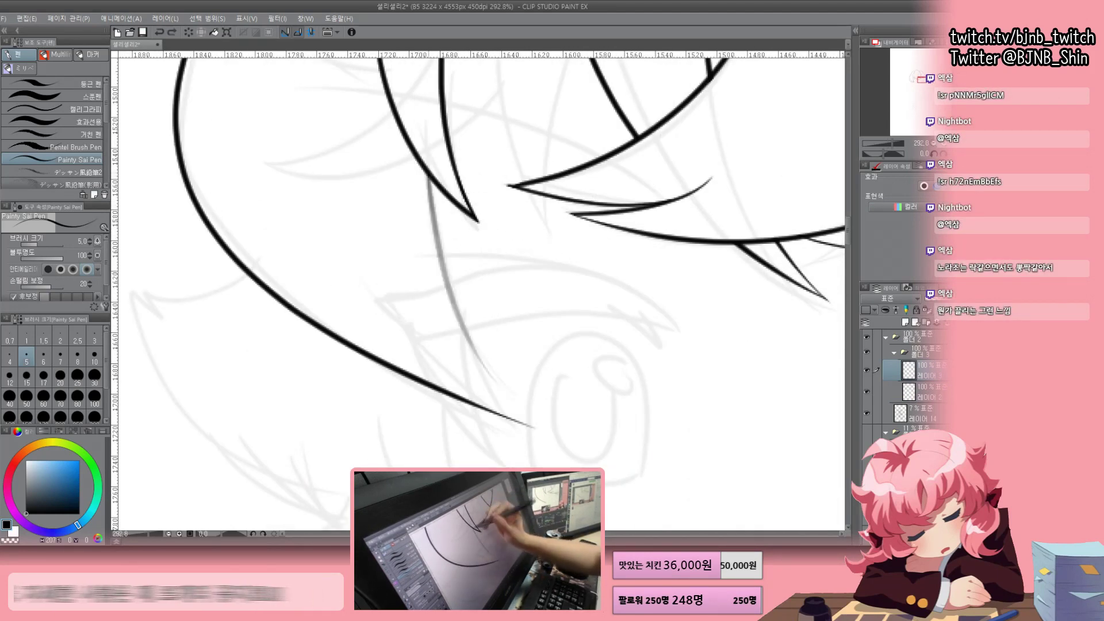
Ink the inner strands, pointed tips and overlapping outward curls of the right side lock
scroll(455, 351, down, 2)
scroll(454, 352, up, 4)
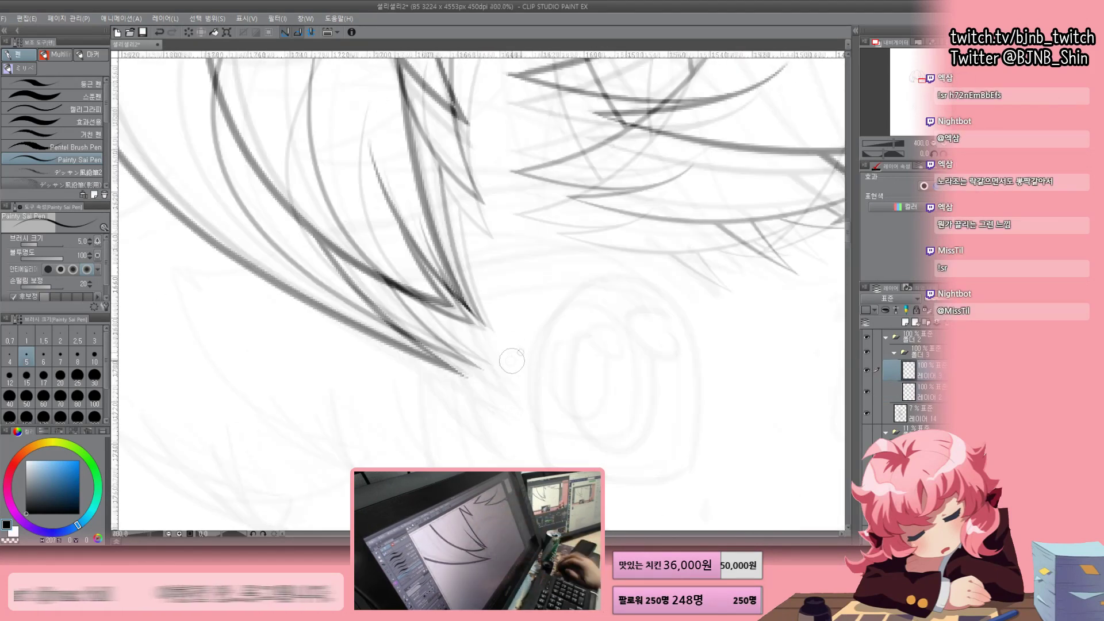
scroll(477, 288, down, 6)
drag(505, 134, 521, 332)
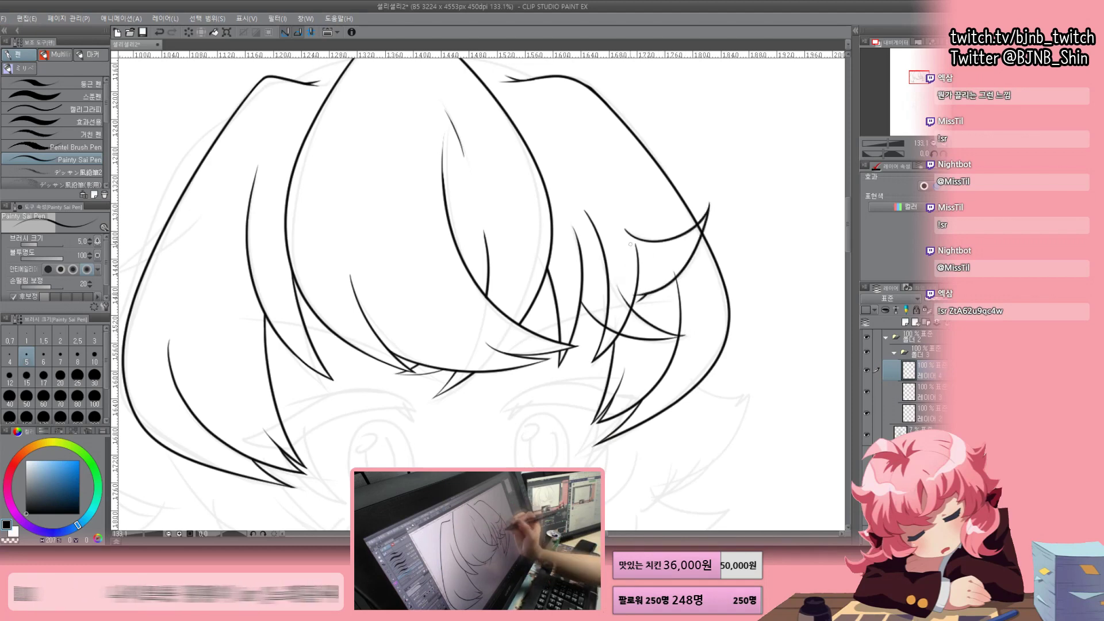
Switch two layers down and ink the curved cowlick above the head and the crown's outline behind the bangs
key(alt+bracketleft)
scroll(683, 263, down, 2)
key(alt+bracketleft)
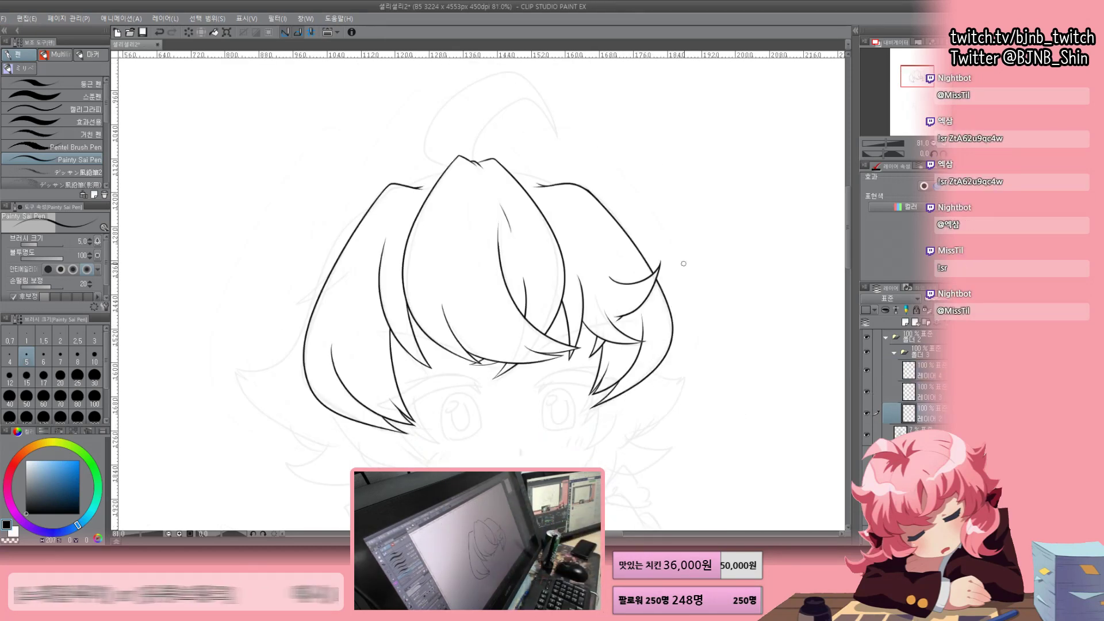
scroll(421, 257, up, 2)
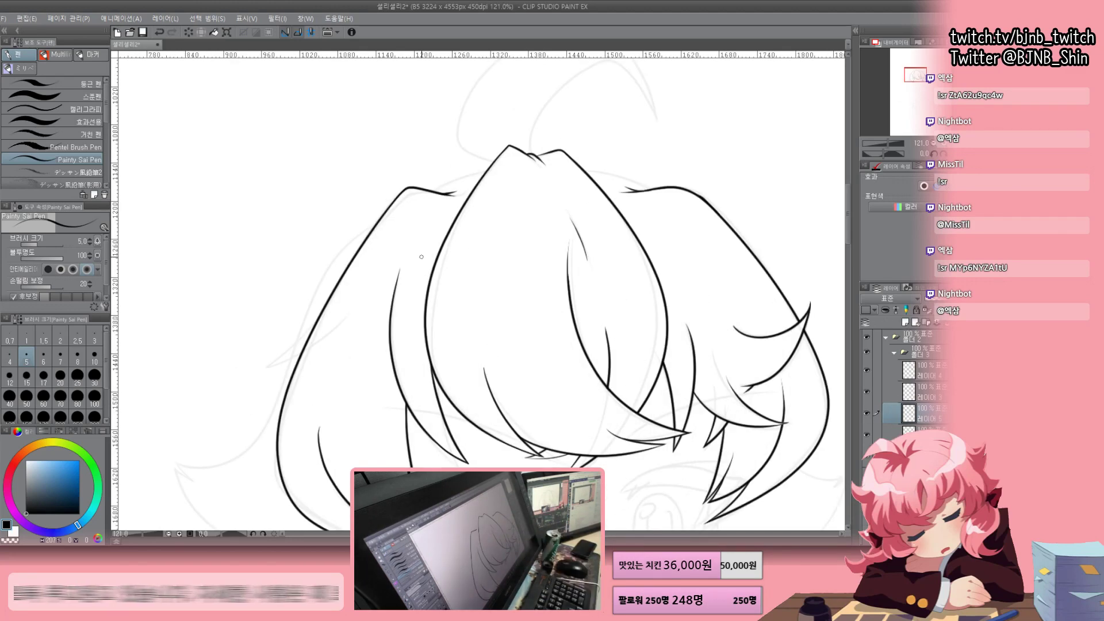
scroll(421, 257, up, 2)
mouse_move(413, 308)
mouse_down()
mouse_move(463, 137)
mouse_move(586, 217)
mouse_up()
key(ctrl+z)
drag(447, 297, 586, 218)
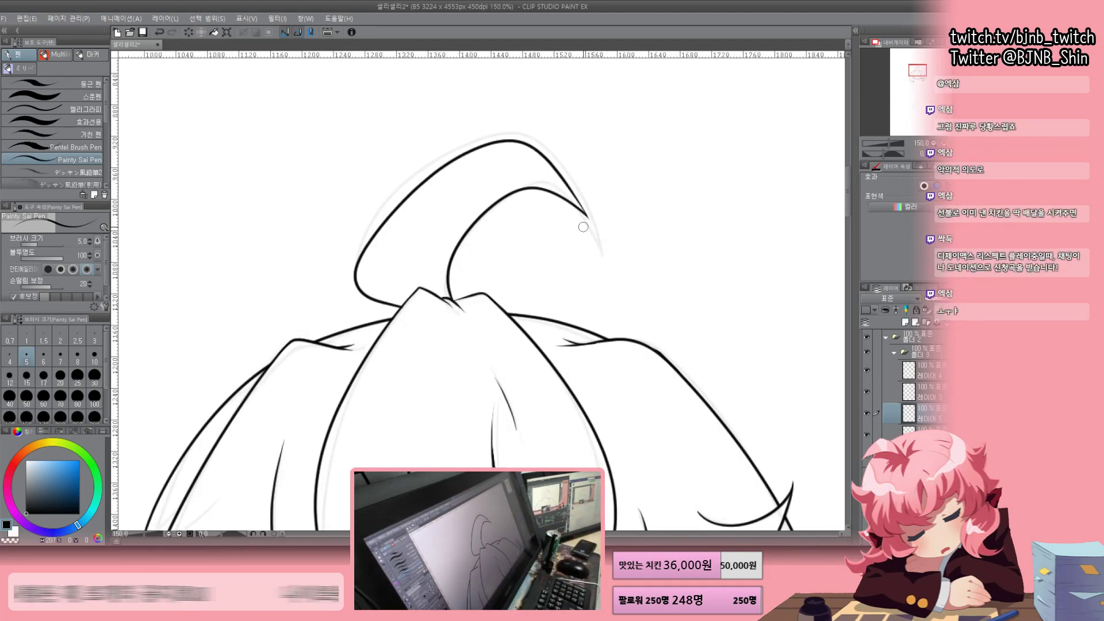
Ink the back-hair flick sweeping out behind the left side lock and the pointed strands along the left cheek
drag(583, 227, 907, 23)
click(926, 413)
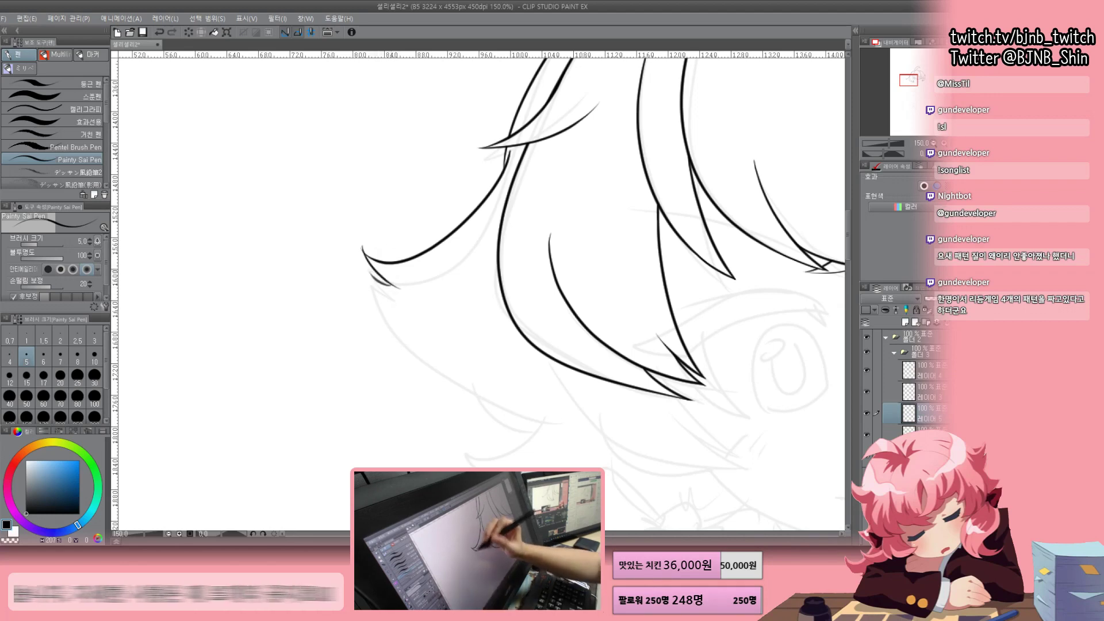
scroll(517, 288, up, 3)
mouse_move(575, 345)
mouse_down()
mouse_move(460, 230)
mouse_move(593, 345)
mouse_up()
drag(483, 214, 632, 390)
key(ctrl+z)
scroll(518, 287, up, 2)
drag(636, 276, 449, 161)
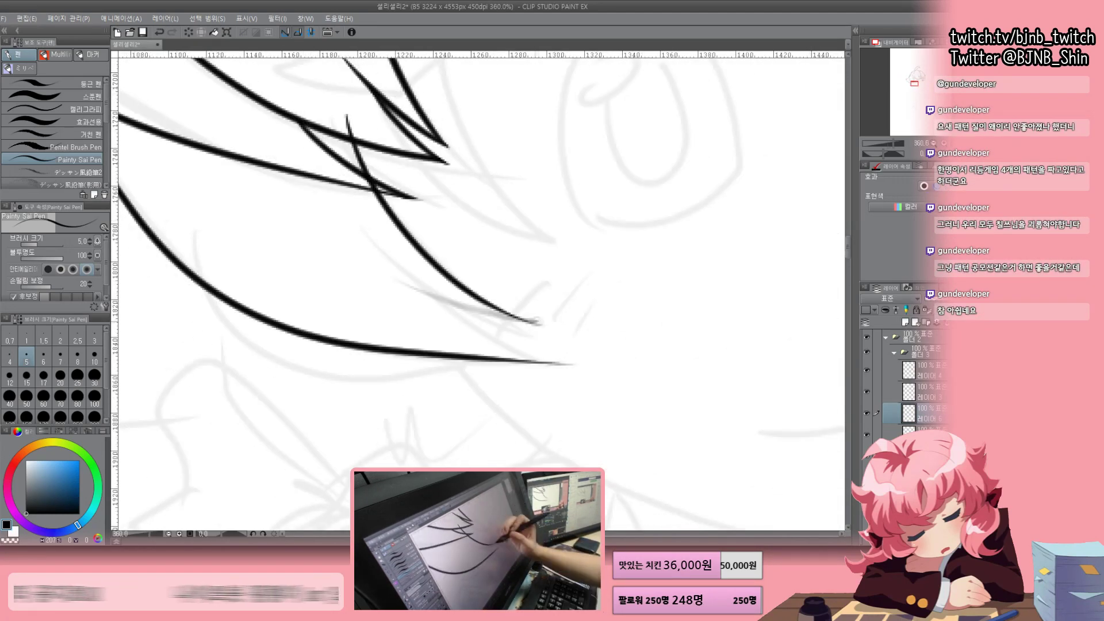
drag(359, 222, 595, 377)
scroll(477, 287, down, 3)
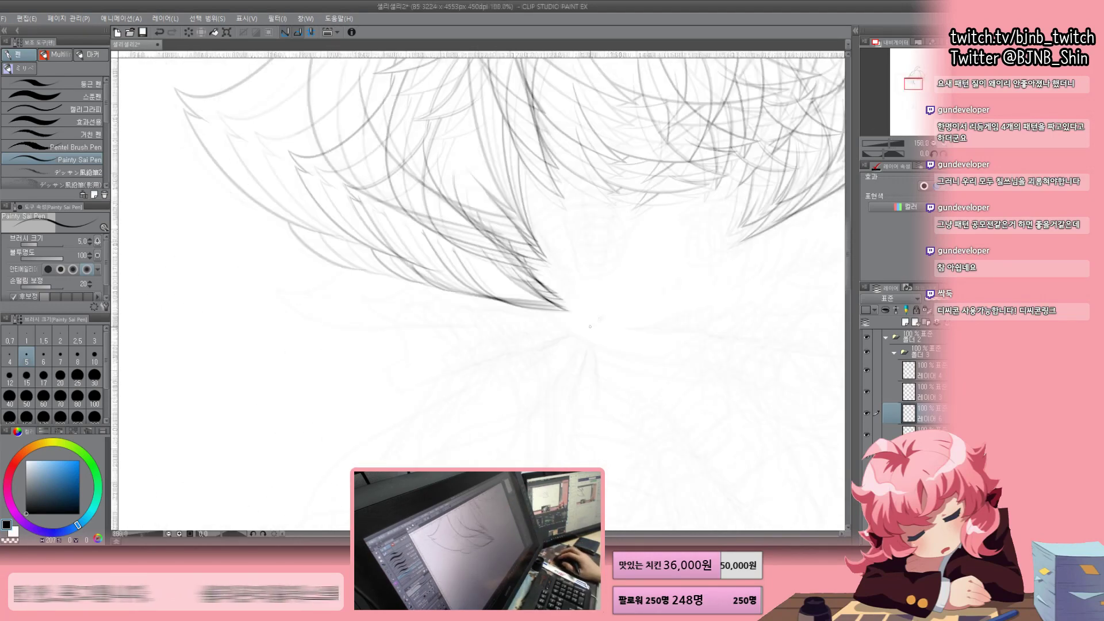
Ink the pointed hair strands hanging beside the right cheek below the side lock
scroll(478, 287, up, 2)
drag(693, 112, 633, 295)
drag(750, 129, 628, 310)
scroll(478, 288, down, 3)
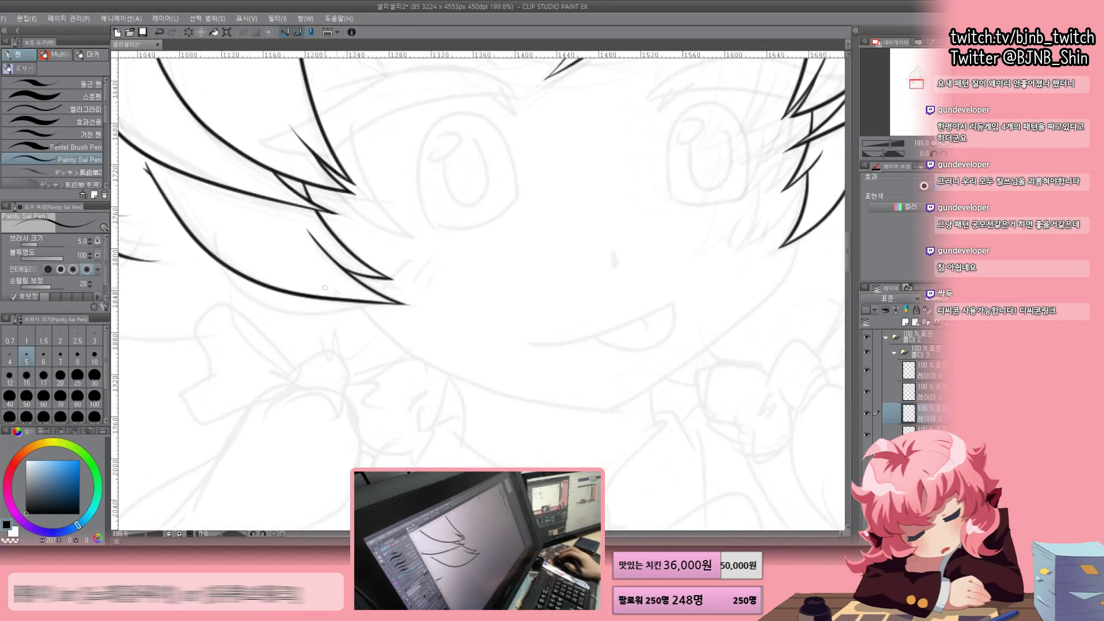
Ink the jaw and chin contour between the cheek strands, plus two short neck lines under the chin
scroll(477, 287, up, 1)
drag(296, 225, 476, 403)
drag(320, 325, 558, 400)
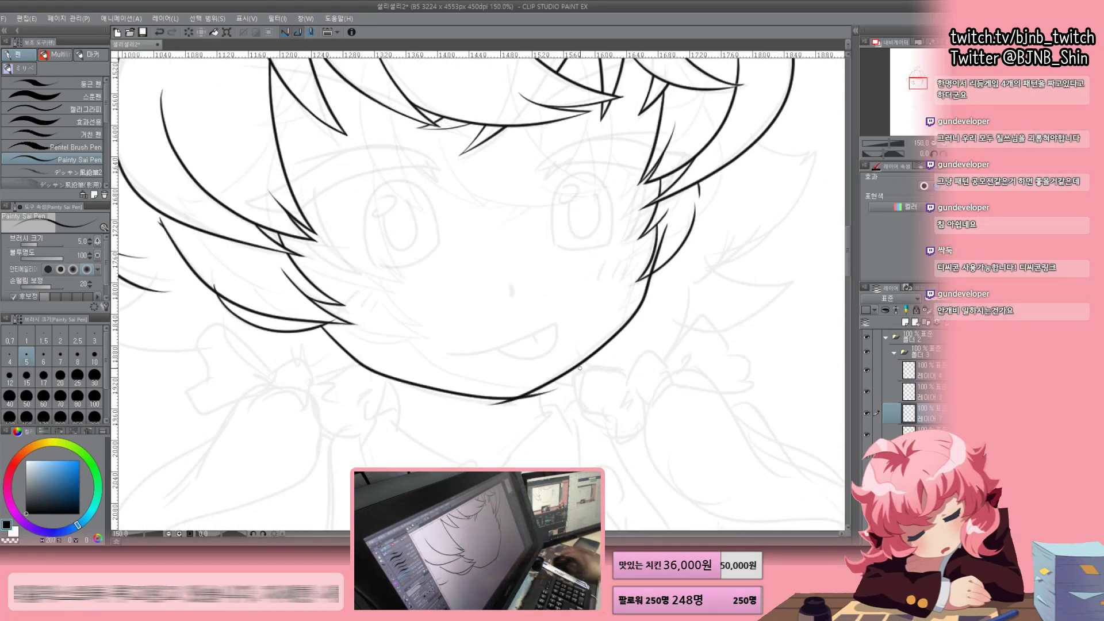
scroll(477, 288, up, 1)
scroll(477, 288, down, 4)
key(h)
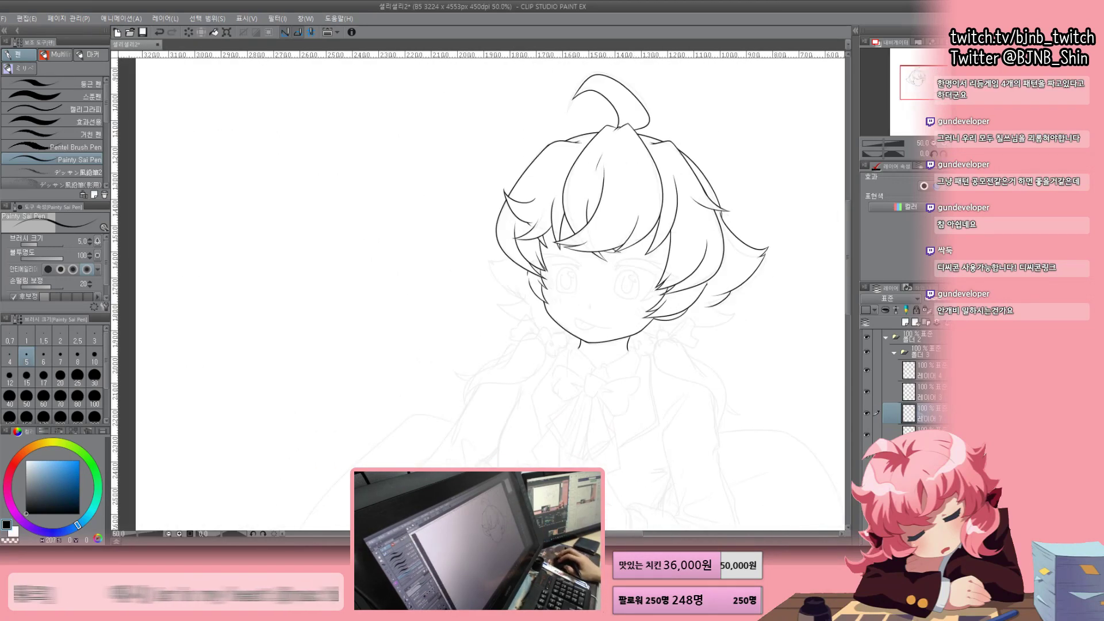
Ink the underside of the left back-hair flick and a matching outward flick on the right side of the head
scroll(476, 182, up, 5)
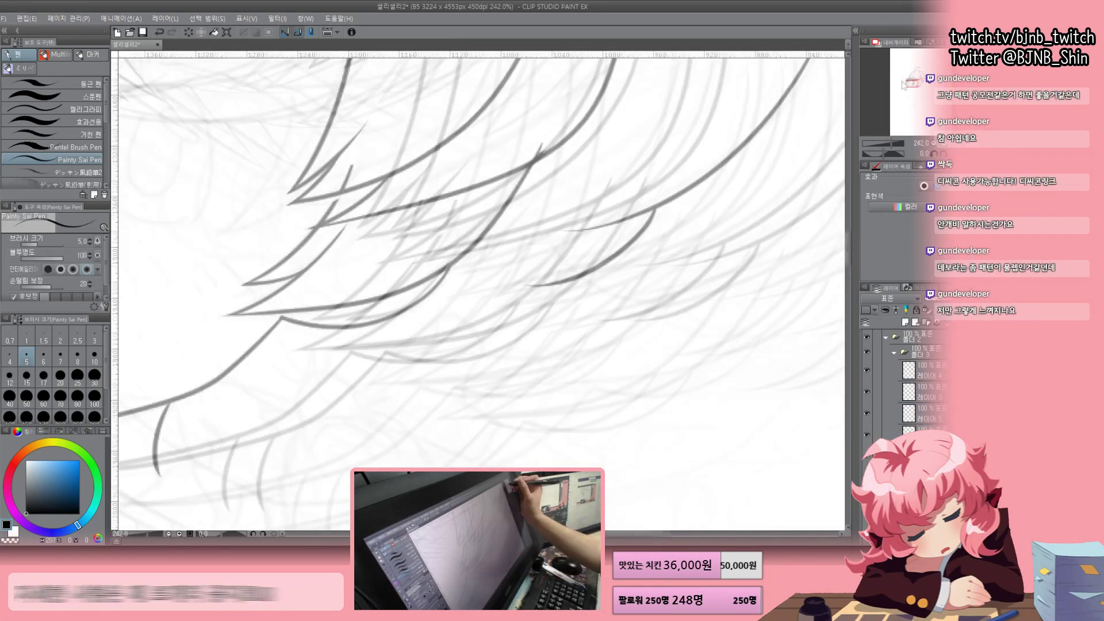
scroll(476, 181, down, 6)
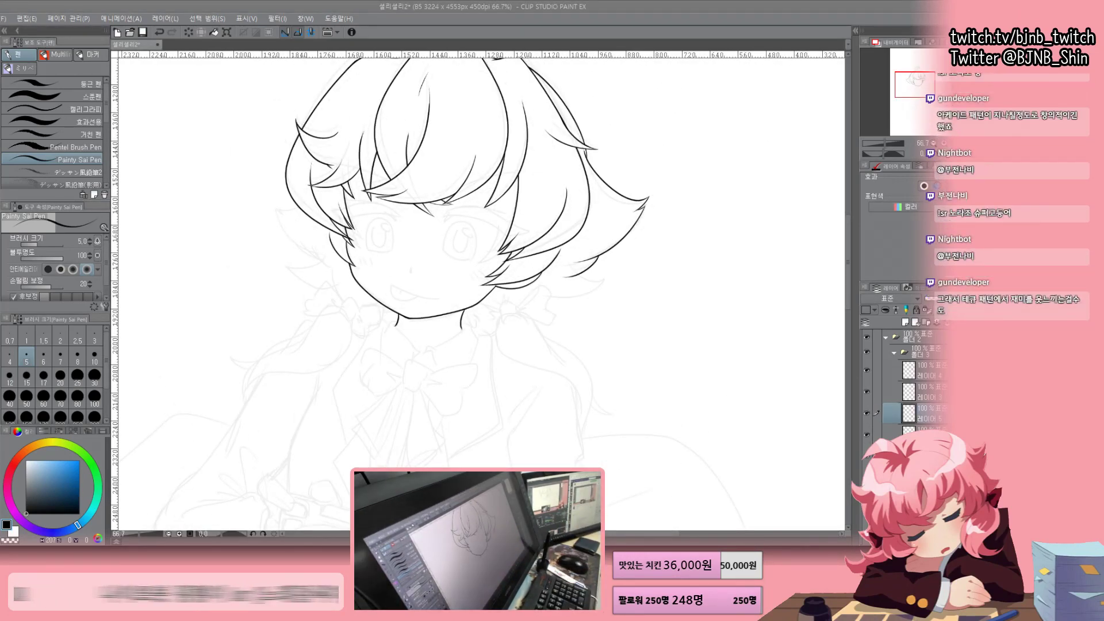
scroll(333, 210, up, 4)
scroll(477, 288, down, 4)
scroll(477, 288, up, 5)
scroll(478, 287, down, 3)
scroll(477, 287, up, 2)
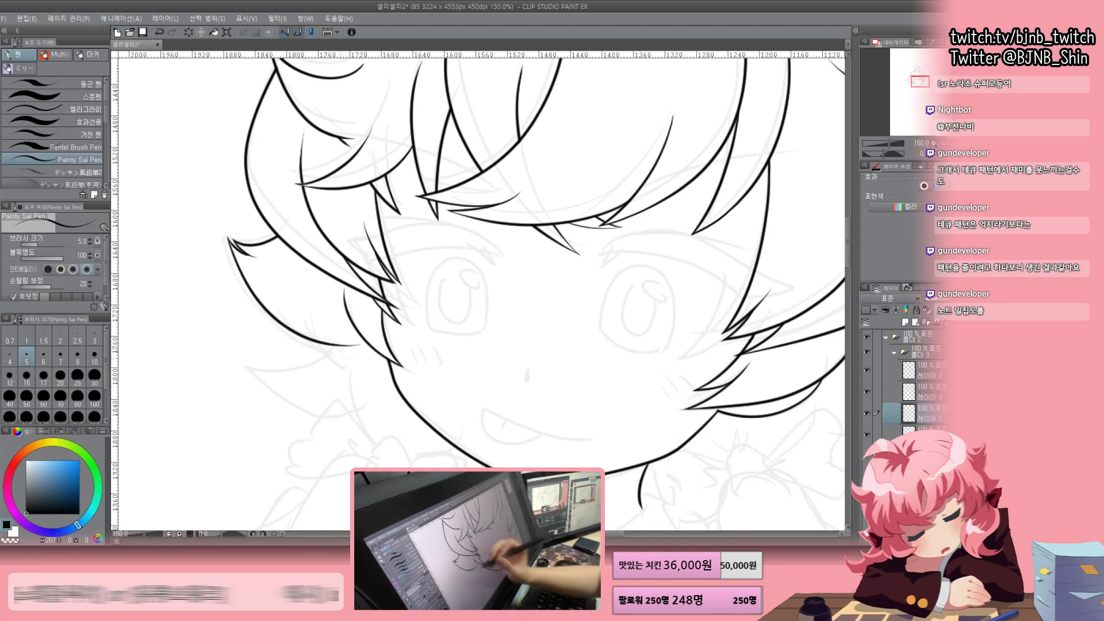
drag(726, 138, 885, 75)
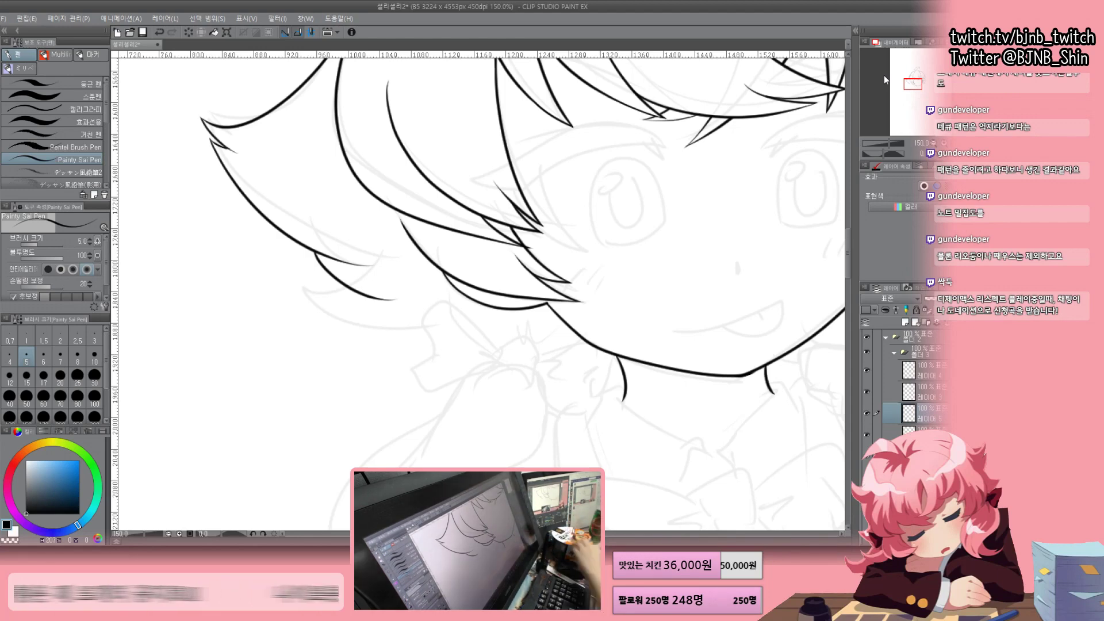
Lasso the lower lines of the left back-hair flick and adjust them with a transform
drag(885, 75, 882, 75)
key(m)
drag(292, 138, 299, 147)
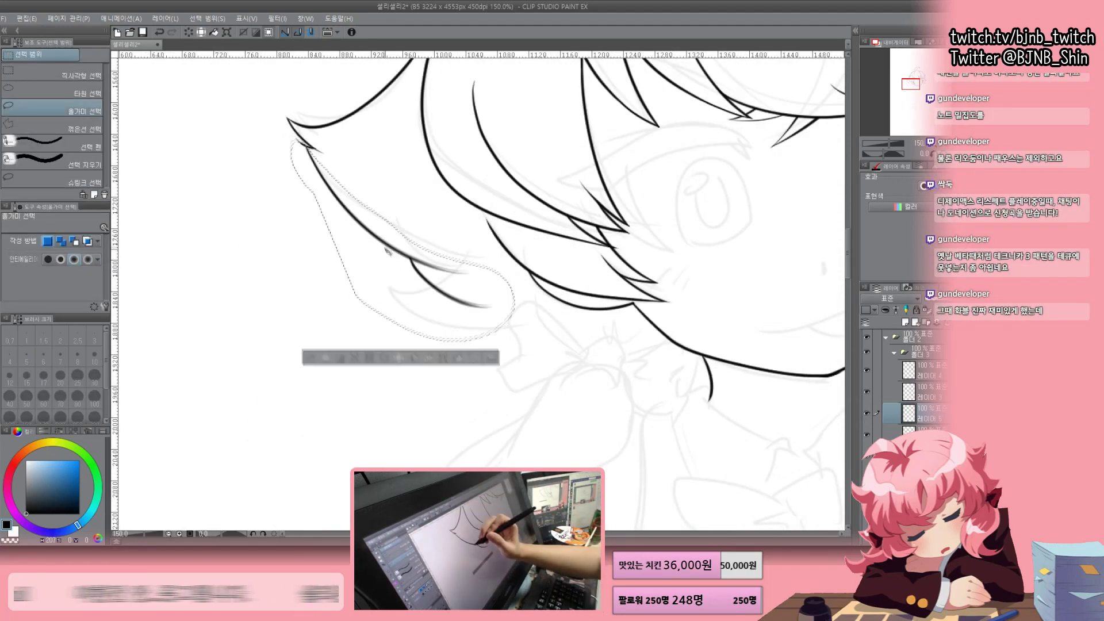
key(ctrl+t)
key(Return)
Ink a second, crescent-shaped hair flick below the left back-hair flick with the Painty Sai Pen
key(p)
key(ctrl+plus)
drag(419, 246, 425, 240)
drag(319, 283, 506, 316)
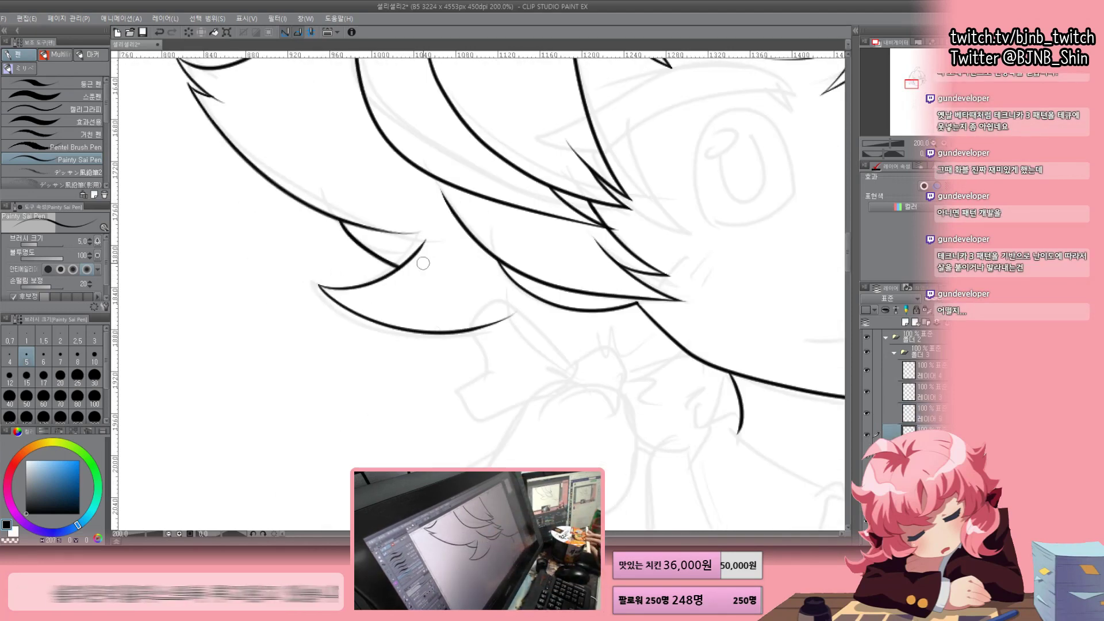
Ink the lower crescent flick on the right side and the short hair strands behind the jaw on both sides
scroll(423, 263, down, 2)
key(h)
scroll(423, 263, down, 2)
scroll(769, 424, up, 1)
scroll(768, 424, up, 2)
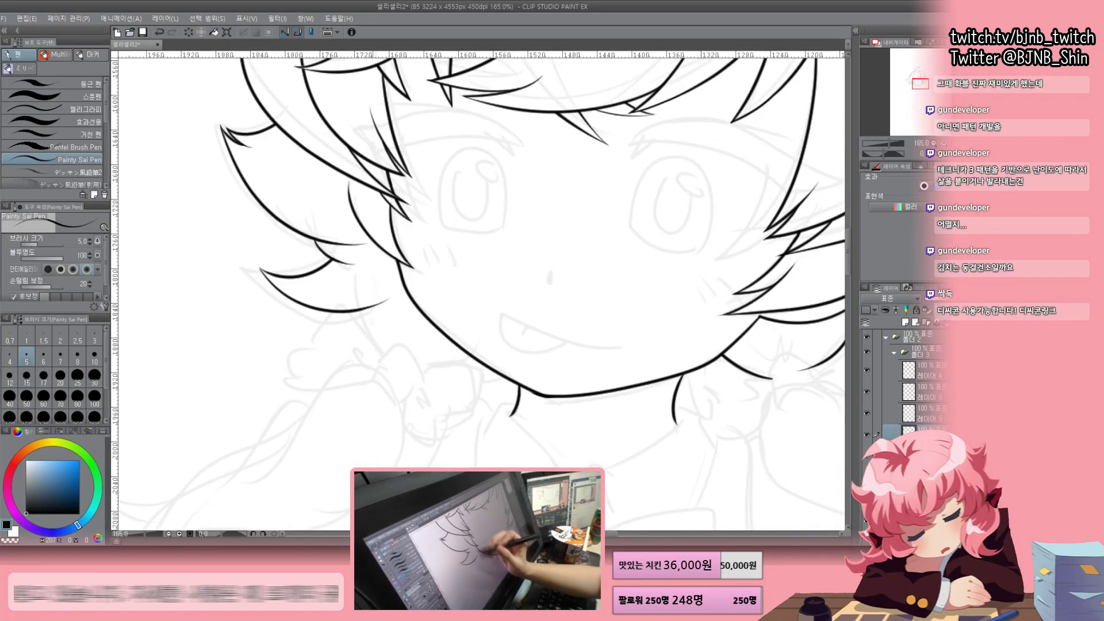
scroll(699, 277, down, 2)
key(h)
scroll(699, 277, up, 3)
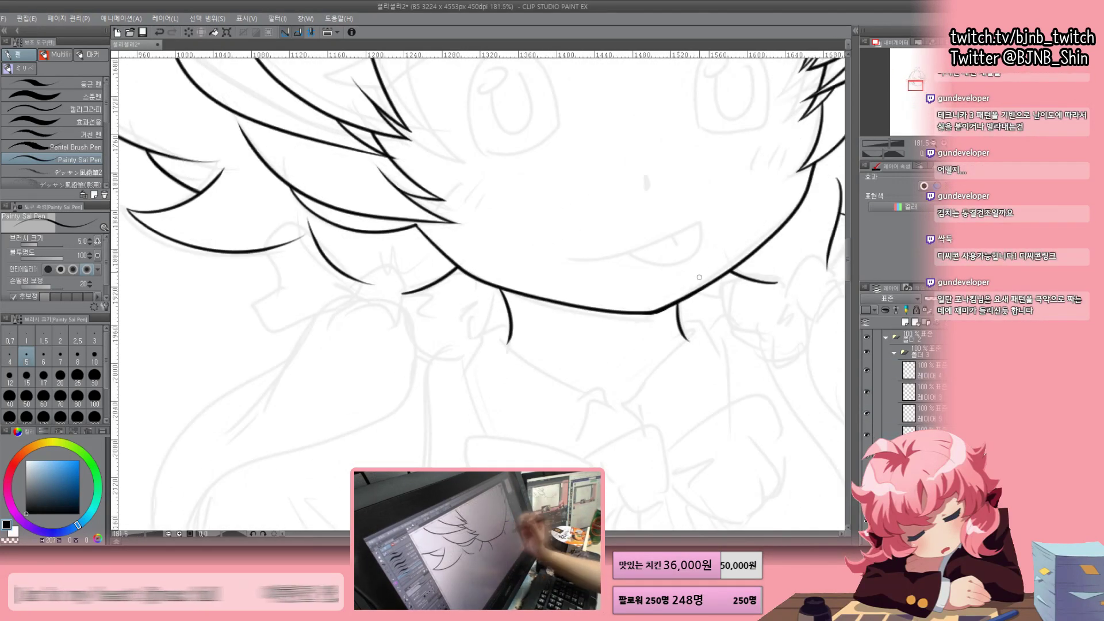
Ink the shirt collar's neckline edges from both sides of the neck down to the front opening
drag(521, 285, 524, 354)
scroll(663, 207, down, 2)
scroll(517, 288, up, 3)
drag(556, 313, 467, 403)
drag(315, 327, 448, 404)
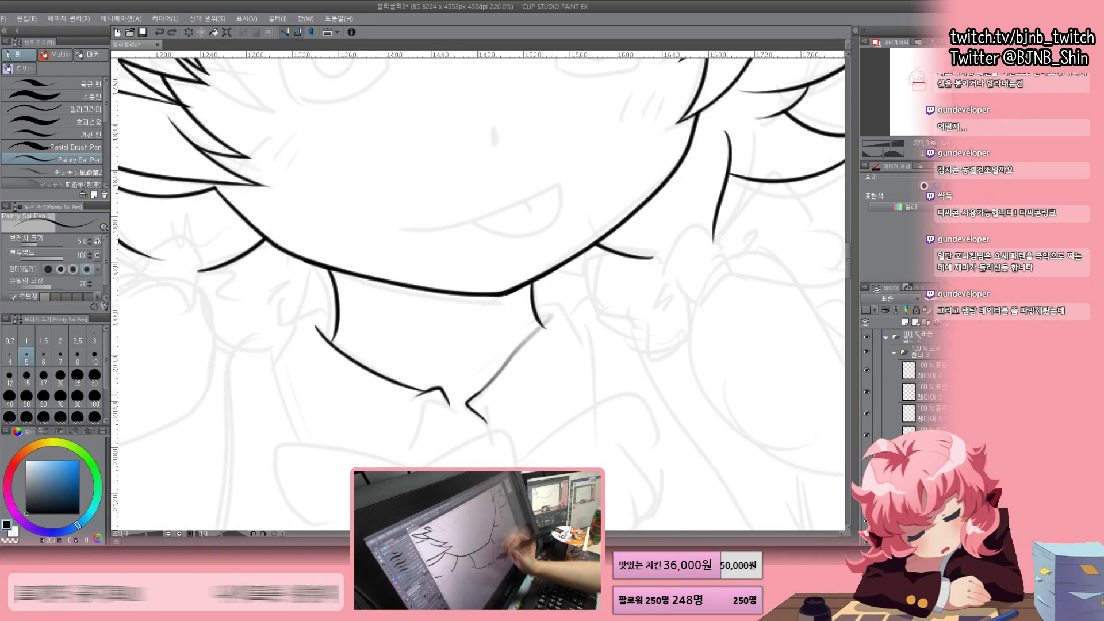
Ink the folded outer edges of the collar at both shoulders and the collar point at the front opening
drag(556, 300, 596, 358)
drag(335, 312, 269, 381)
scroll(546, 288, up, 1)
drag(456, 419, 400, 476)
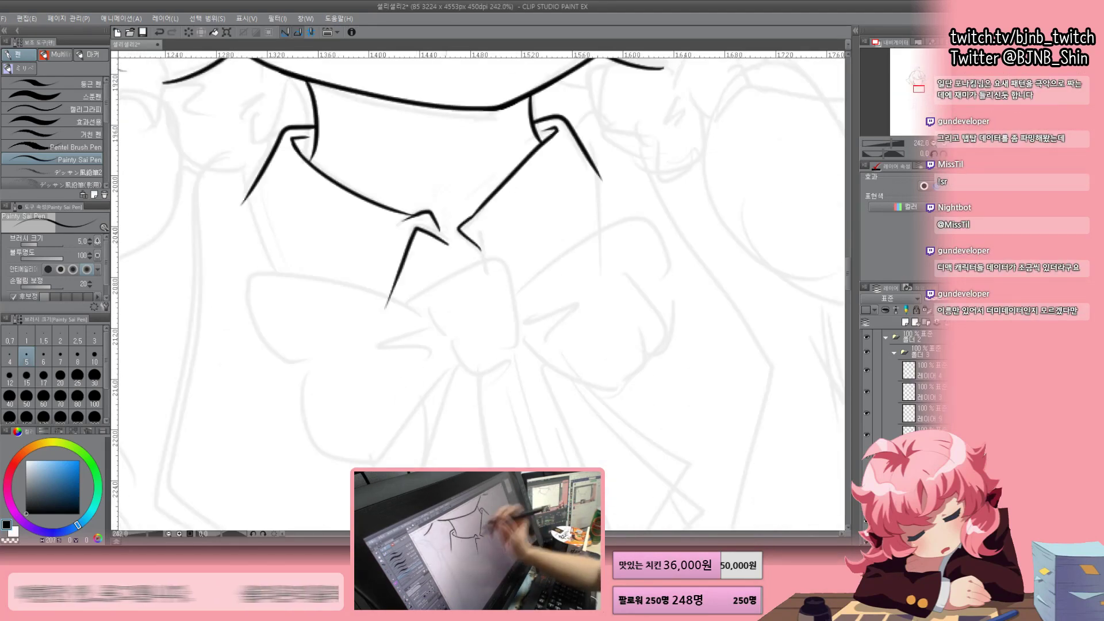
Ink the long inner edges of both jacket lapels, running from the collar down to one meeting point
scroll(443, 244, down, 5)
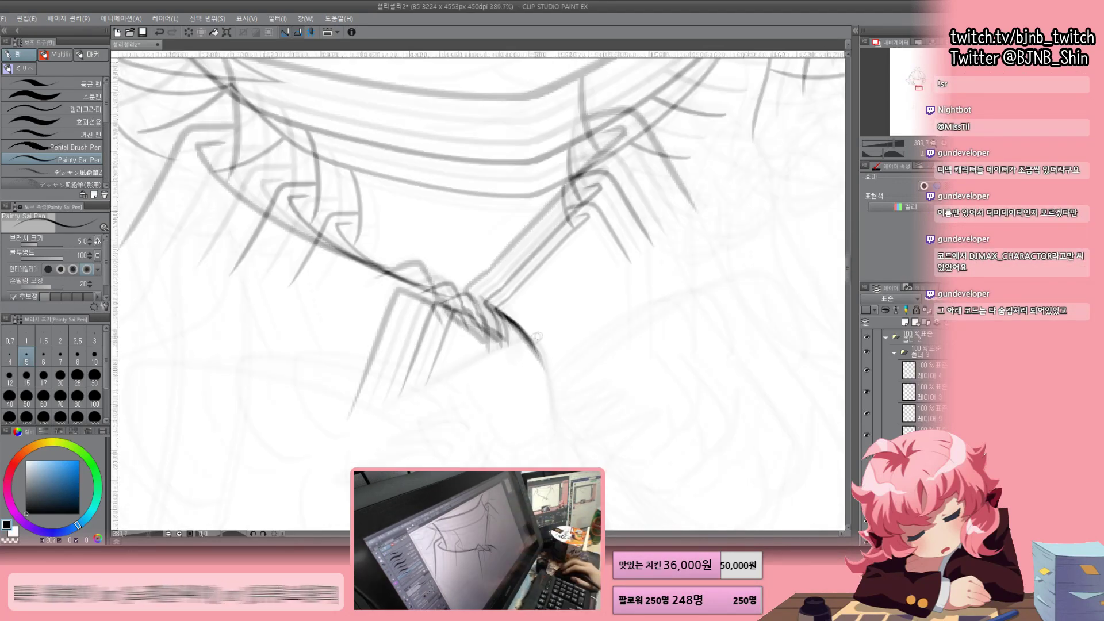
scroll(477, 287, down, 2)
drag(416, 213, 540, 440)
drag(555, 193, 569, 299)
scroll(575, 403, up, 5)
scroll(598, 471, down, 3)
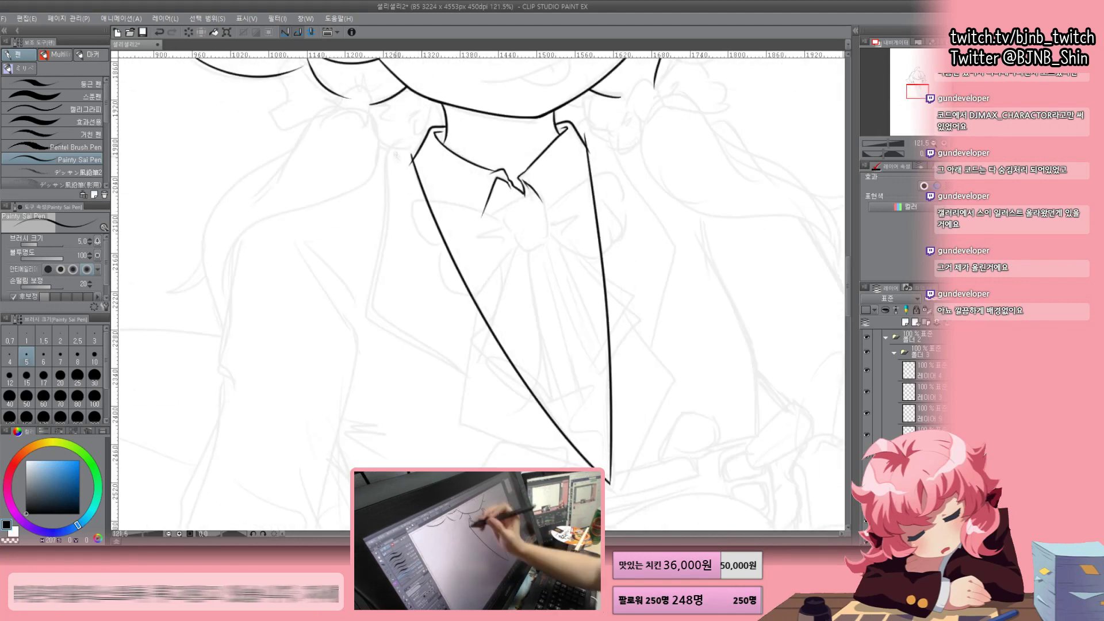
key(ctrl+z)
Ink the outer edges and angular notches of both jacket lapels down to their meeting point
key(h)
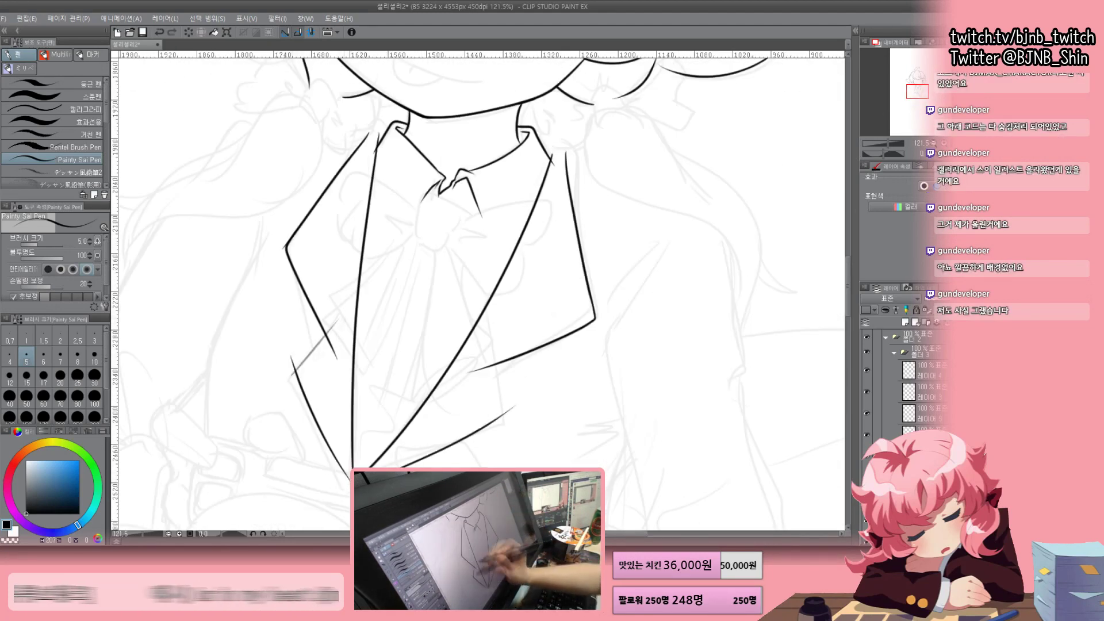
scroll(544, 412, up, 3)
key(h)
scroll(477, 287, down, 4)
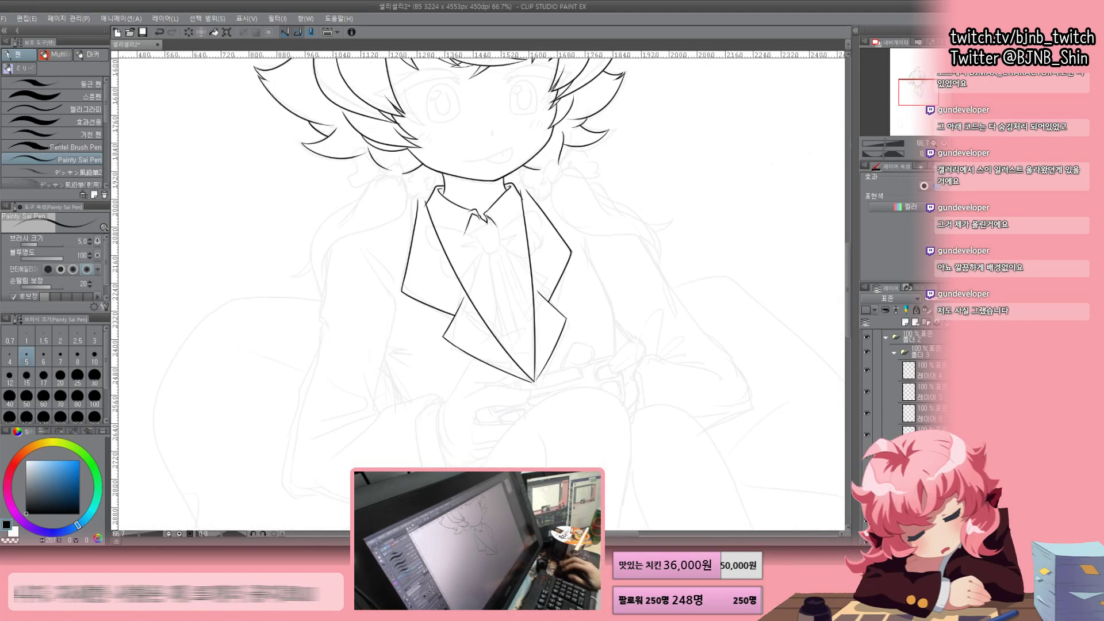
Rework the shirt collar's front opening, redrawing the inner edge and folded point on the side at the picture's right
scroll(494, 230, up, 3)
drag(524, 200, 490, 247)
key(ctrl+z)
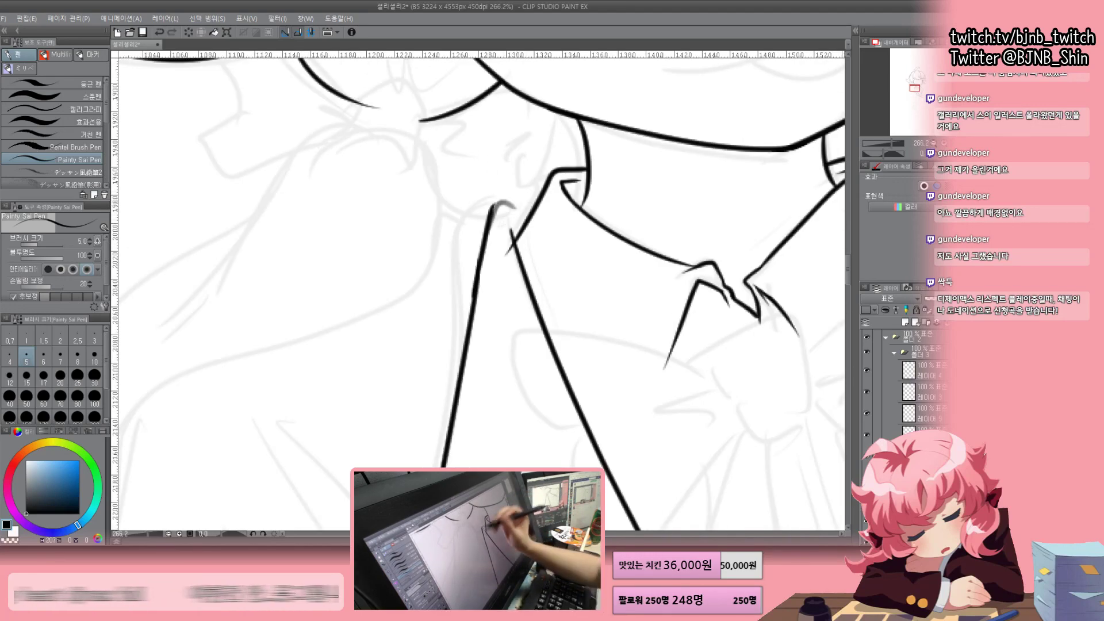
drag(524, 201, 490, 247)
scroll(477, 288, down, 4)
key(h)
scroll(532, 200, up, 5)
key(ctrl+z)
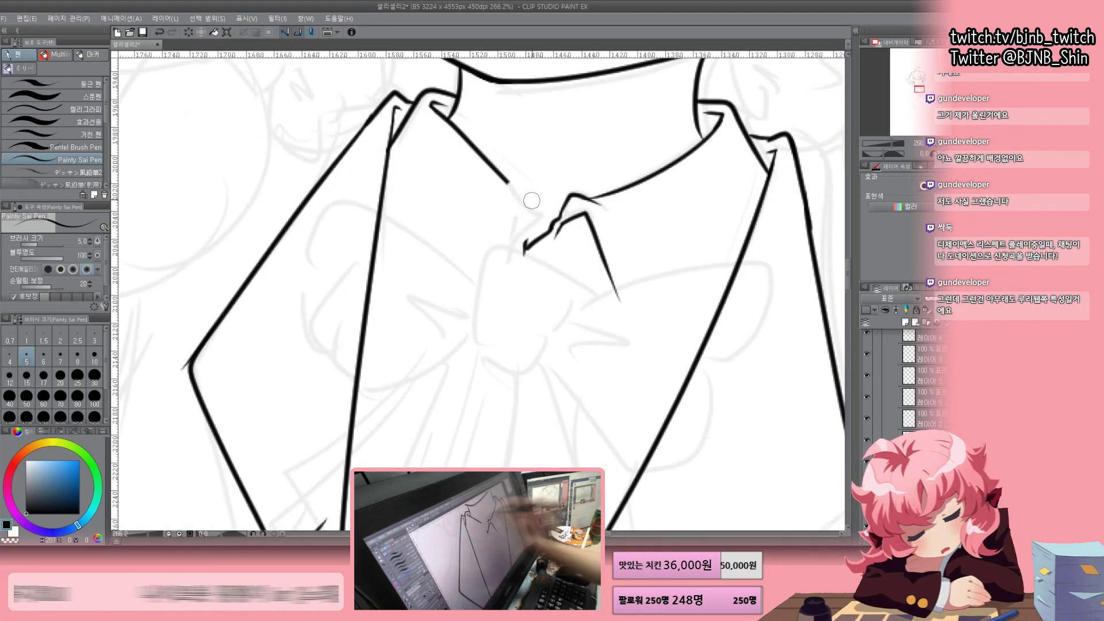
scroll(483, 262, down, 4)
key(h)
scroll(483, 262, up, 4)
Ink the bow tie's left loop with its inner creases and begin the outline of the central knot
mouse_move(486, 259)
mouse_down()
mouse_move(566, 221)
mouse_move(569, 310)
mouse_up()
mouse_move(345, 230)
mouse_down()
mouse_move(489, 260)
mouse_move(383, 331)
mouse_up()
drag(380, 322, 515, 304)
drag(442, 277, 506, 285)
drag(512, 287, 460, 325)
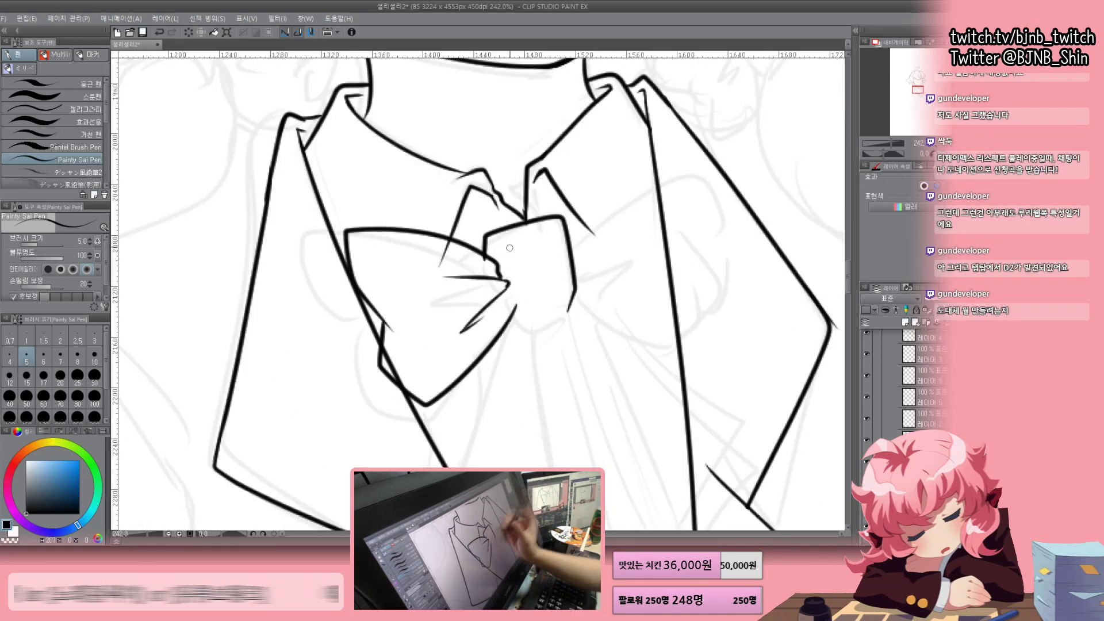
Ink the bow tie's right loop with its creases and close the outline of the central knot
scroll(563, 245, down, 4)
mouse_move(566, 230)
mouse_down()
mouse_move(518, 322)
mouse_move(664, 313)
mouse_up()
key(h)
scroll(563, 244, up, 4)
key(h)
drag(610, 243, 570, 271)
drag(614, 285, 569, 290)
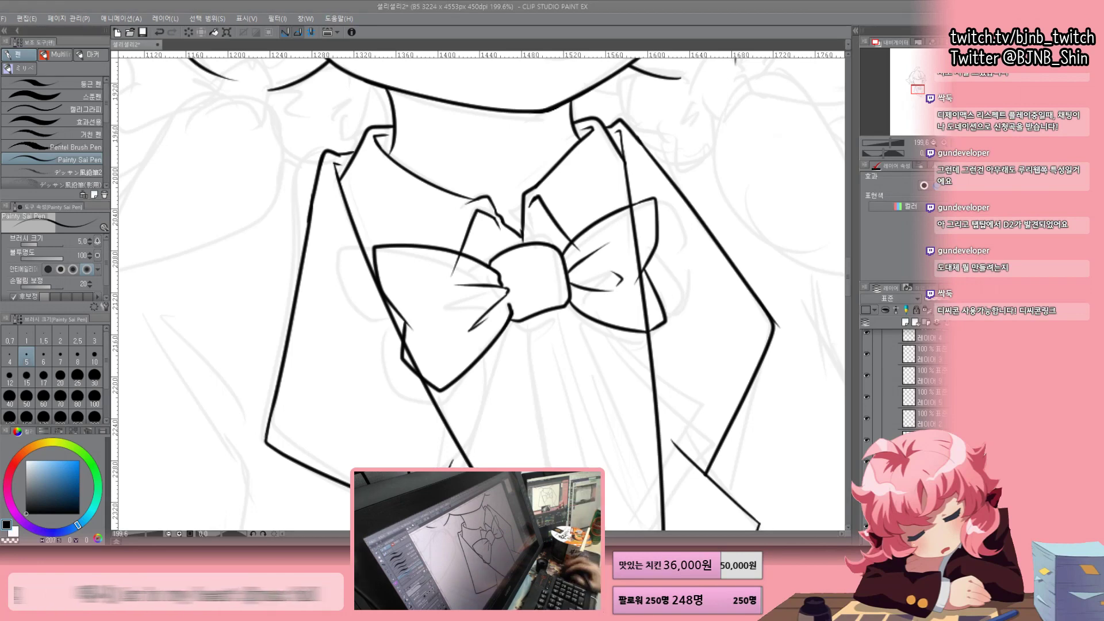
scroll(526, 276, down, 4)
drag(511, 361, 501, 404)
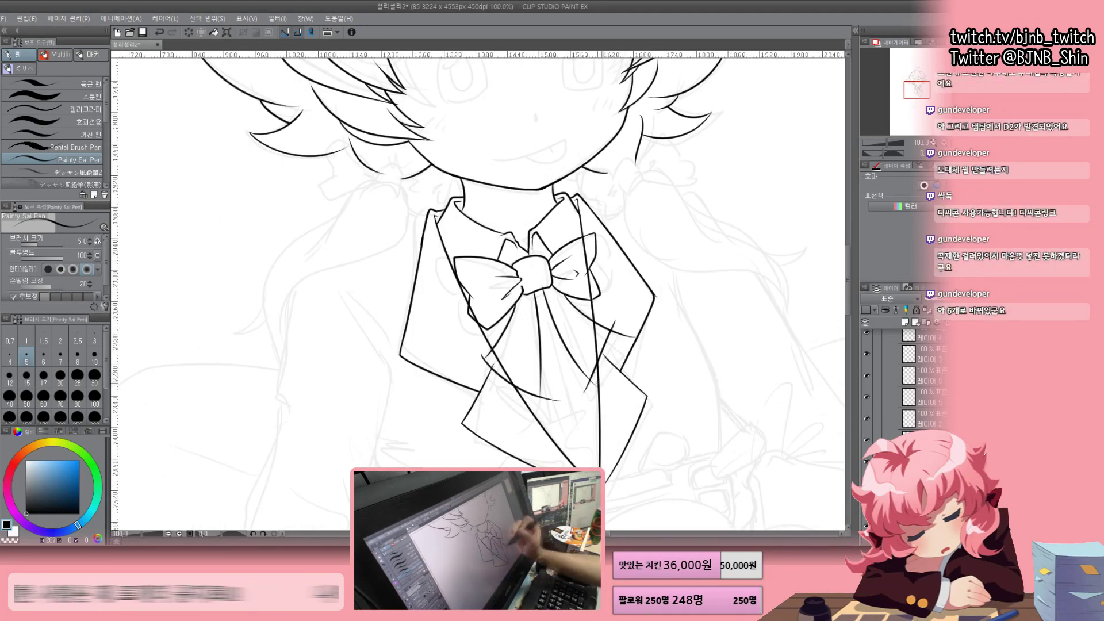
scroll(510, 368, up, 4)
drag(520, 216, 627, 239)
scroll(518, 276, down, 4)
drag(402, 219, 368, 322)
key(ctrl+z)
scroll(506, 276, up, 4)
drag(511, 212, 501, 352)
key(ctrl+z)
scroll(485, 338, down, 4)
scroll(500, 357, up, 4)
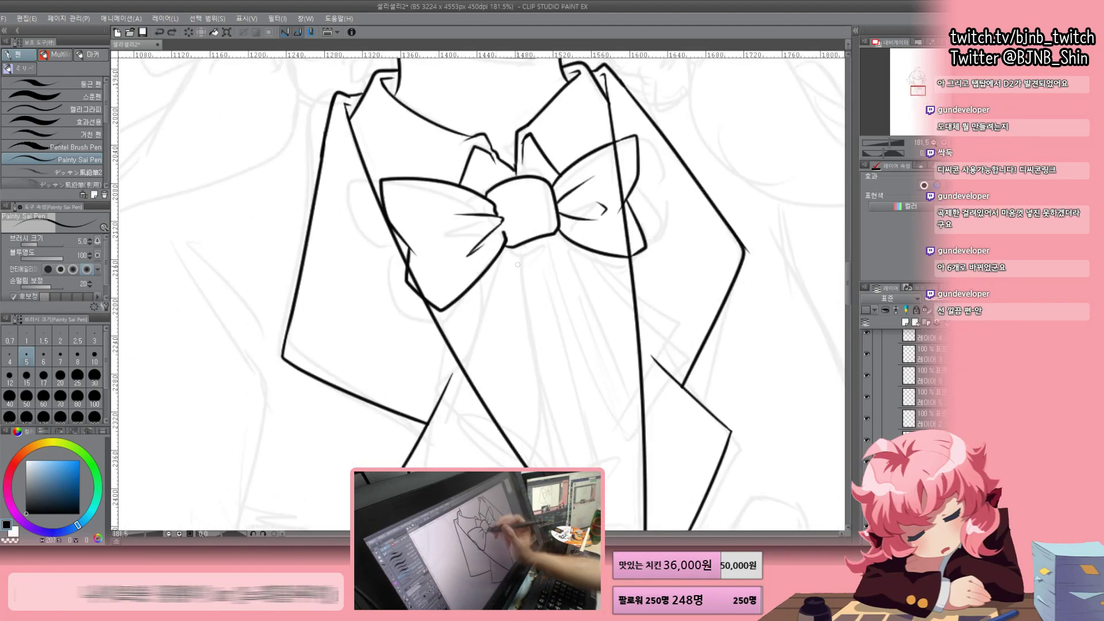
Ink the shirt placket and folds below the bow tie, and the upper outlines of the jacket sleeve at the picture's left
scroll(478, 288, down, 5)
scroll(575, 276, up, 3)
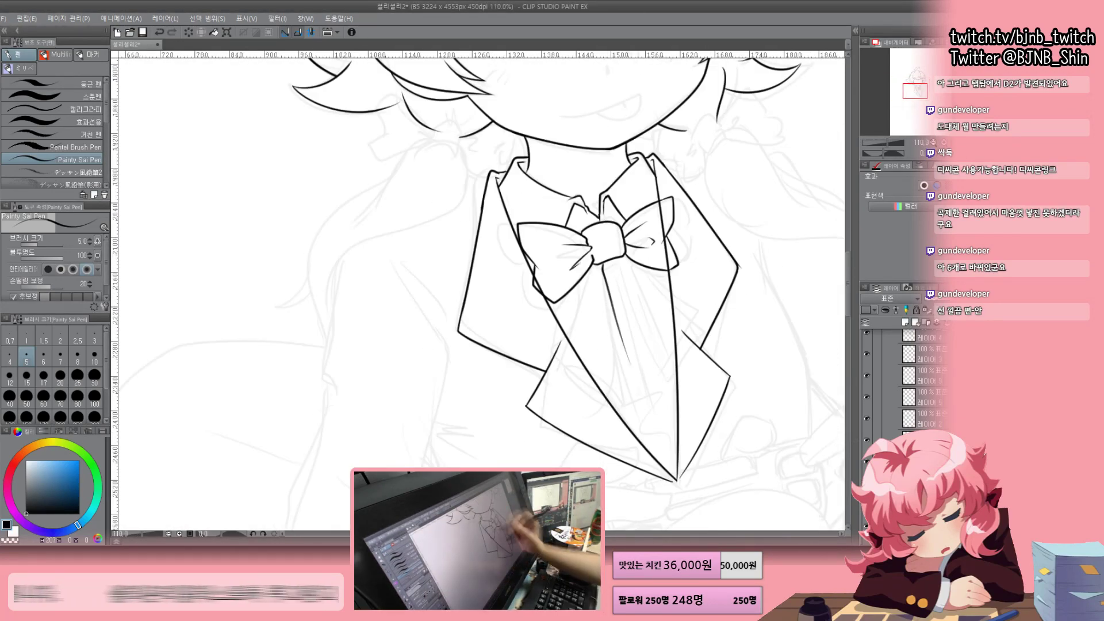
drag(575, 276, 672, 186)
scroll(478, 333, down, 2)
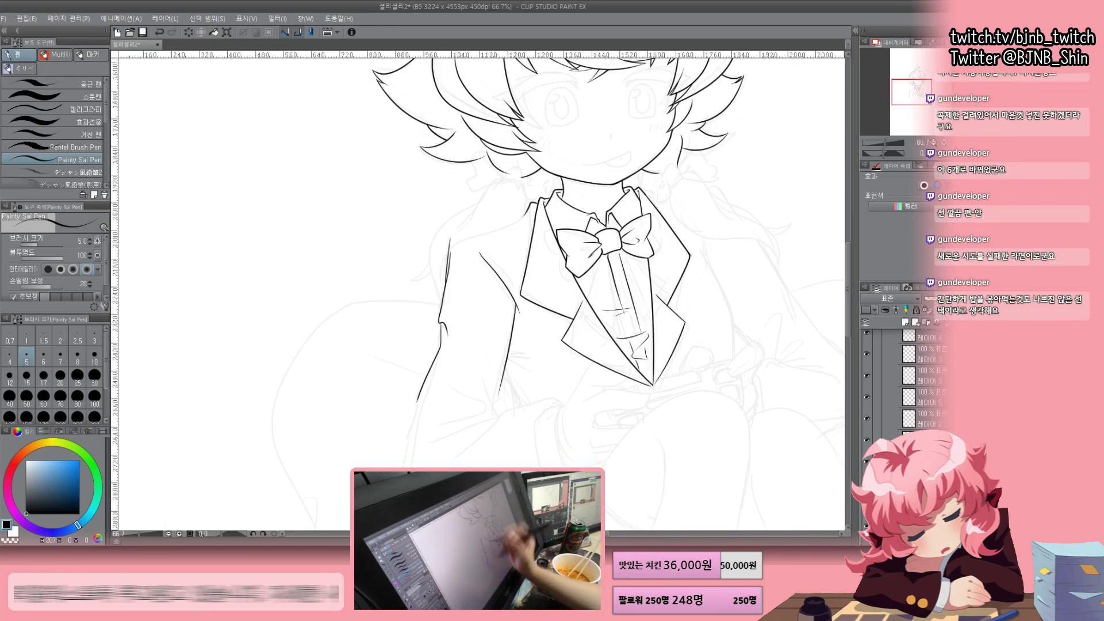
Ink the inner-elbow folds, the forearm's upper edge and the curved sleeve opening on the picture's left arm
scroll(517, 323, up, 4)
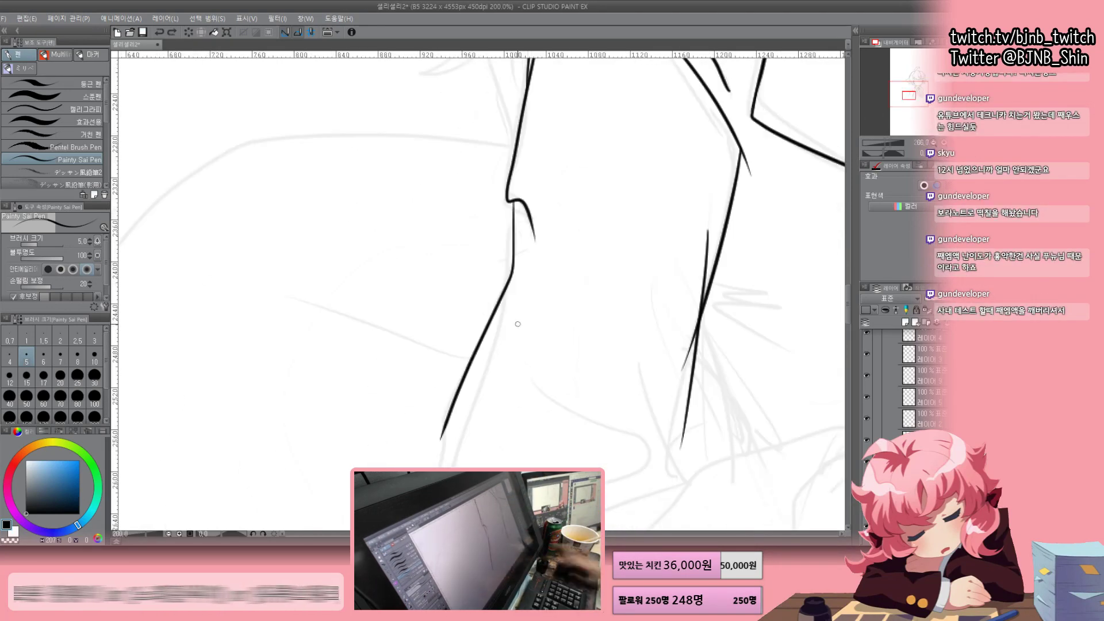
scroll(544, 197, down, 2)
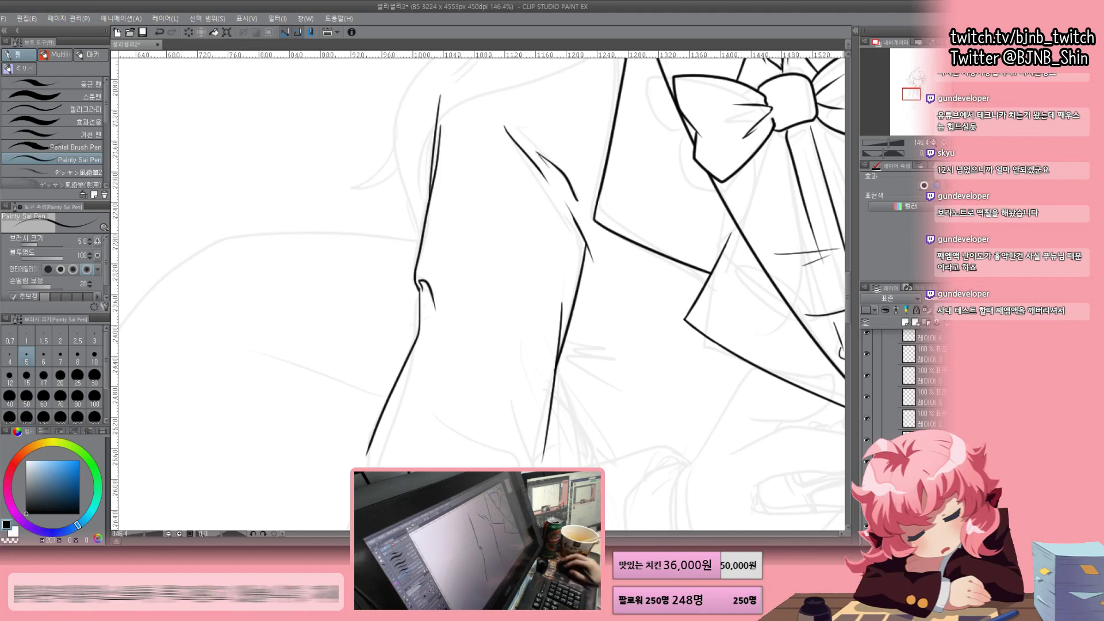
scroll(609, 309, up, 2)
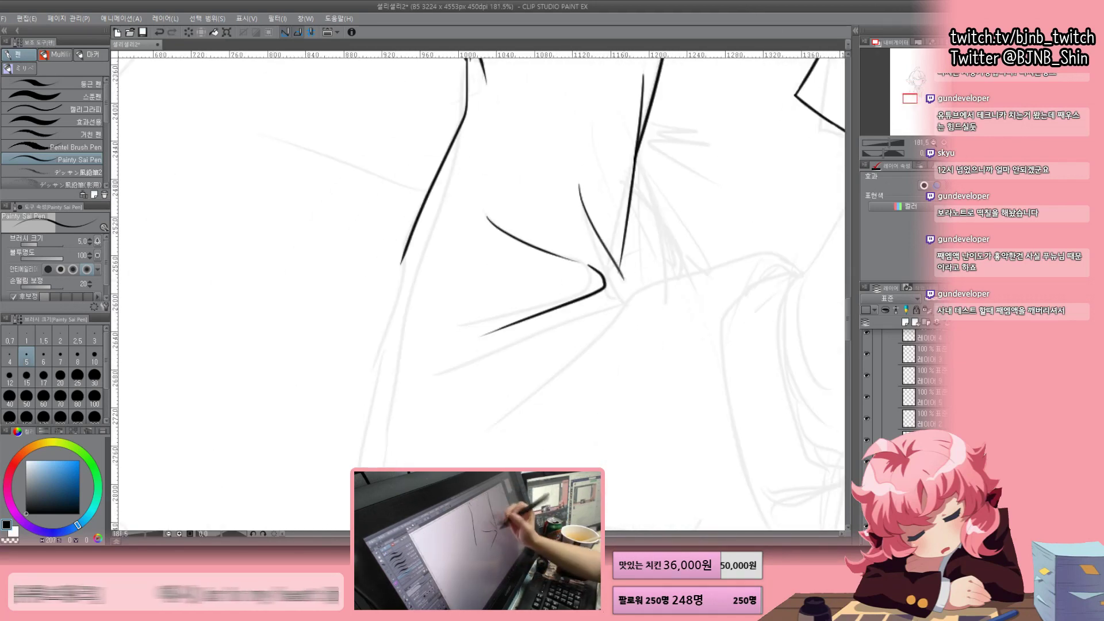
scroll(345, 134, down, 1)
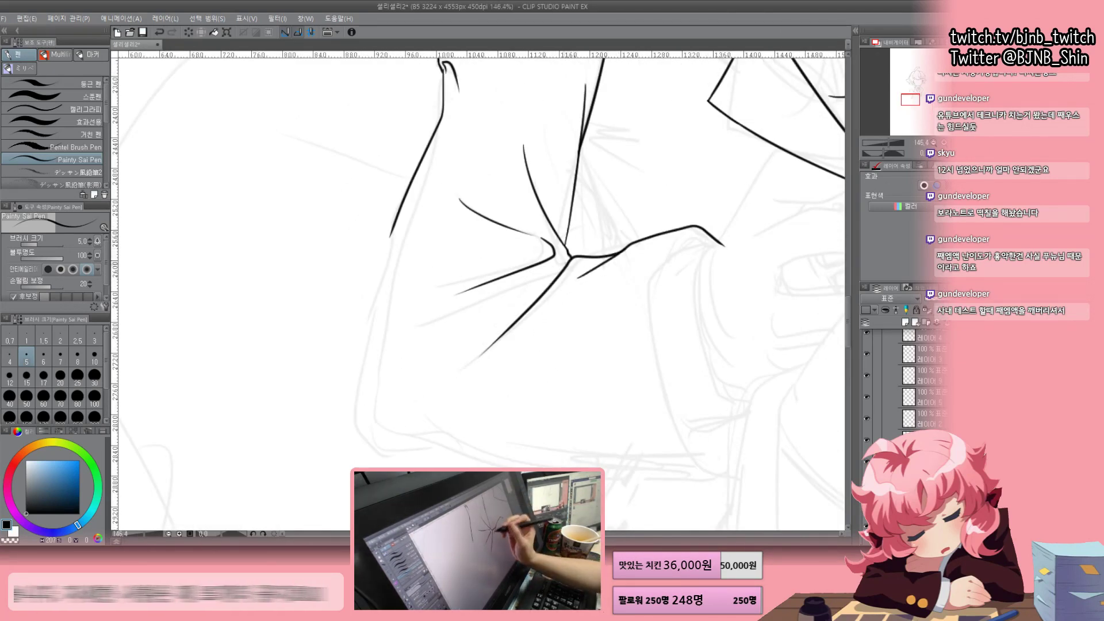
scroll(654, 227, down, 1)
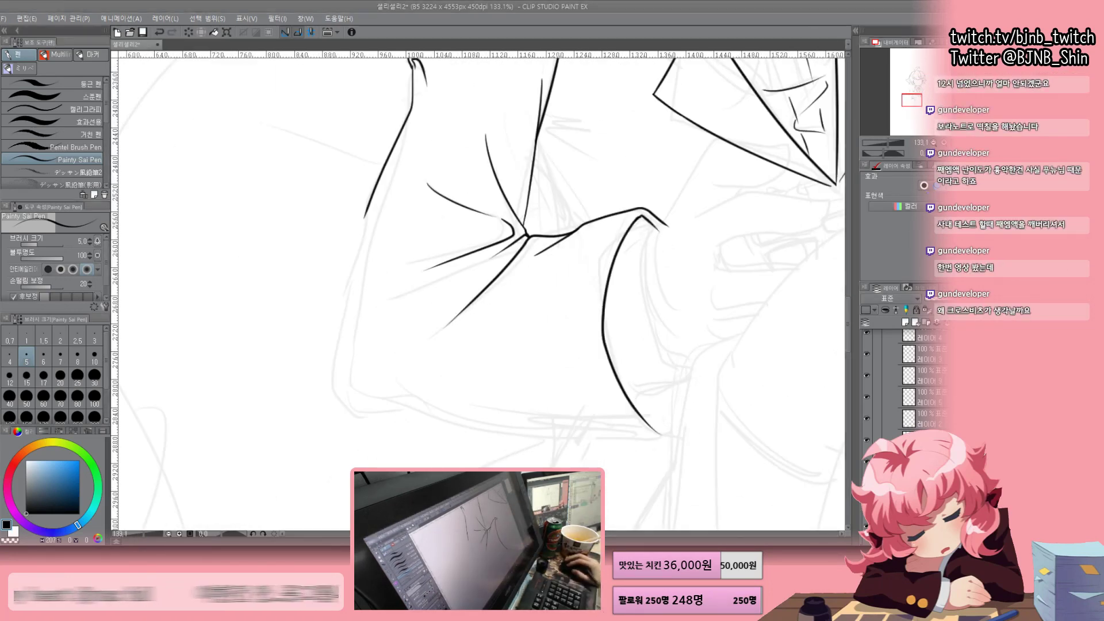
Ink the elbow and lower edge of the left forearm sleeve, joining them to the upper arm and extending the long fold
mouse_move(357, 275)
mouse_down()
mouse_move(418, 397)
mouse_move(699, 420)
mouse_up()
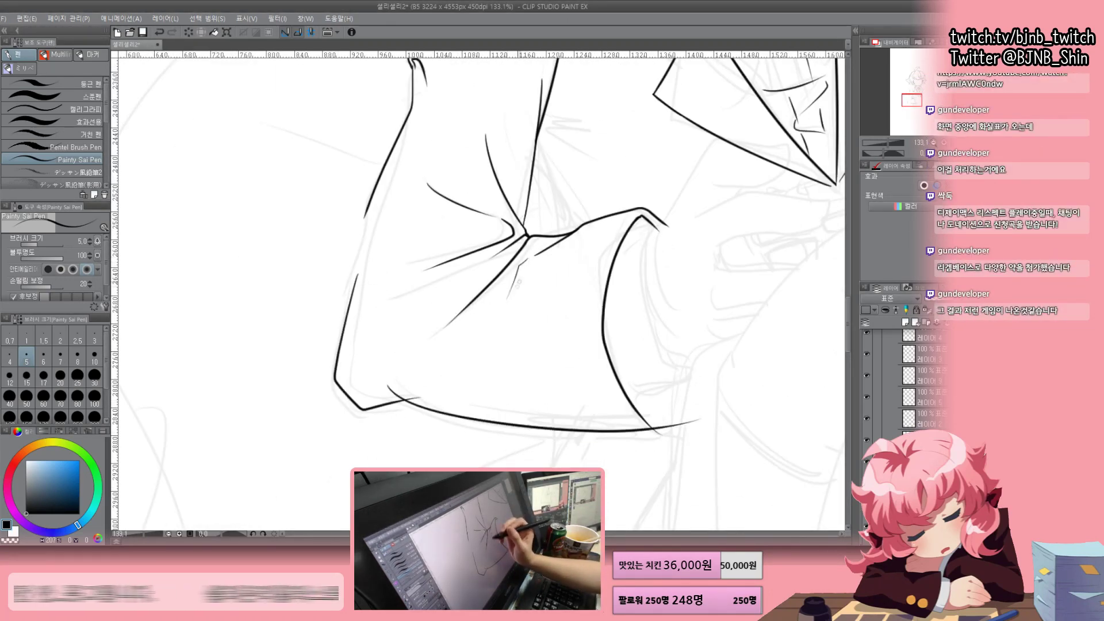
drag(402, 343, 409, 282)
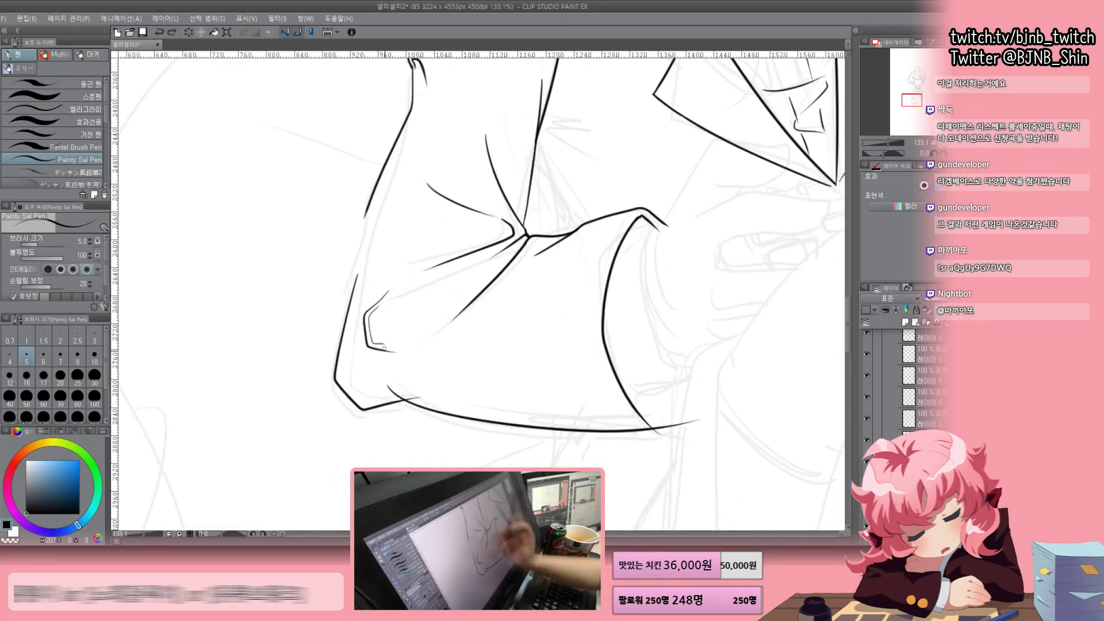
key(ctrl+z)
scroll(477, 288, down, 3)
scroll(477, 288, up, 2)
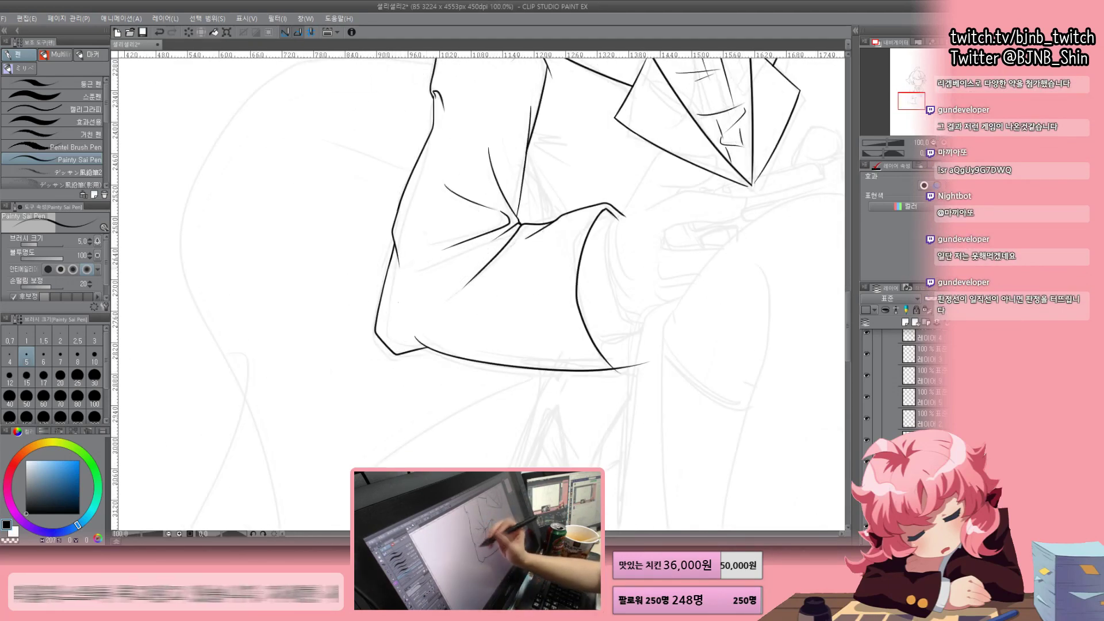
scroll(477, 287, down, 3)
scroll(478, 288, up, 4)
drag(409, 319, 494, 227)
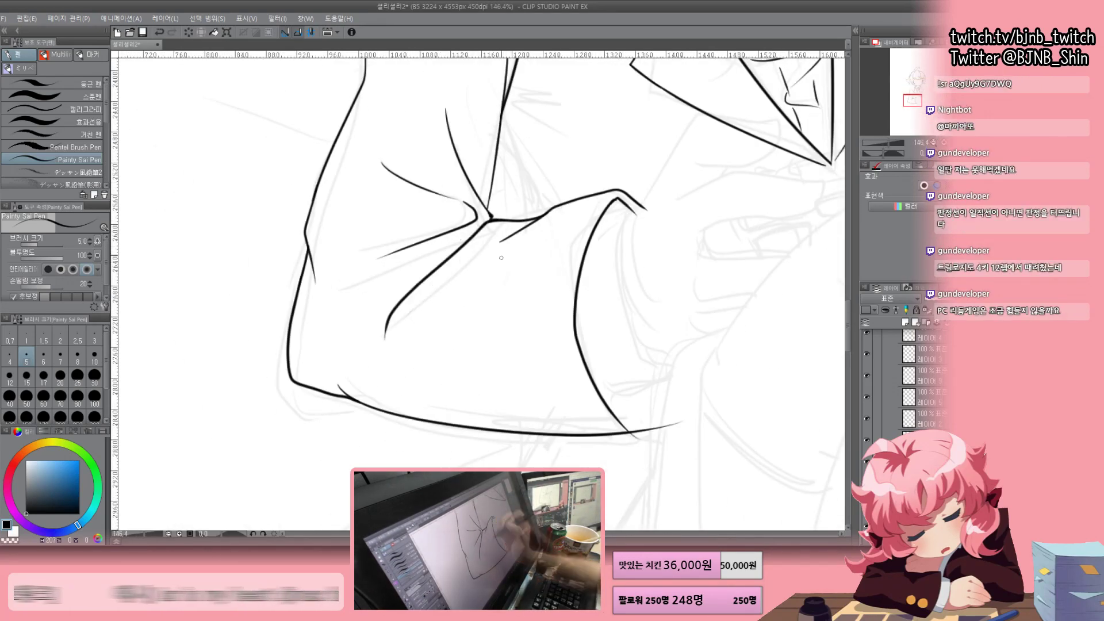
drag(391, 280, 459, 240)
Ink the outer and inner outlines of the other jacket sleeve, from the shoulder down towards the forearm
scroll(464, 246, up, 2)
scroll(481, 456, down, 4)
key(h)
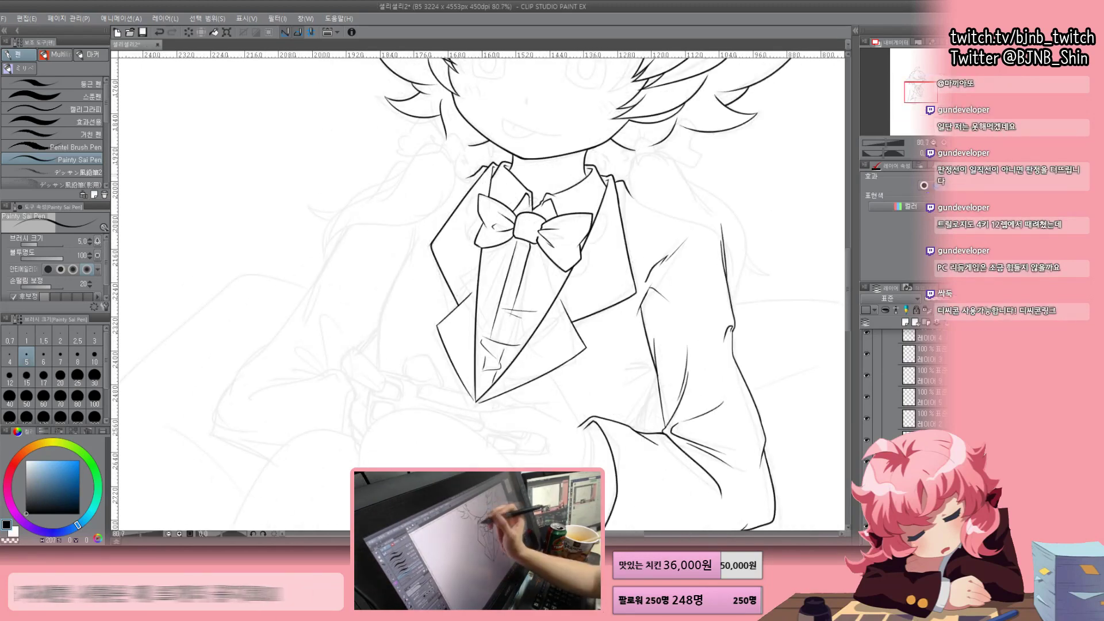
scroll(478, 287, up, 3)
scroll(478, 287, down, 2)
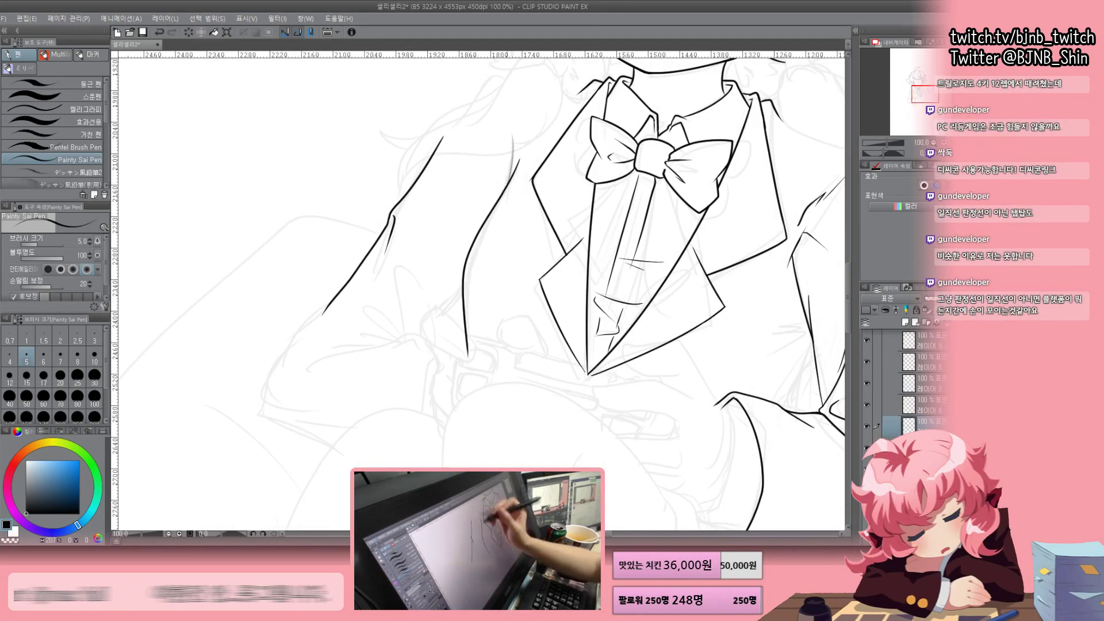
key(h)
scroll(477, 288, down, 3)
scroll(477, 287, up, 1)
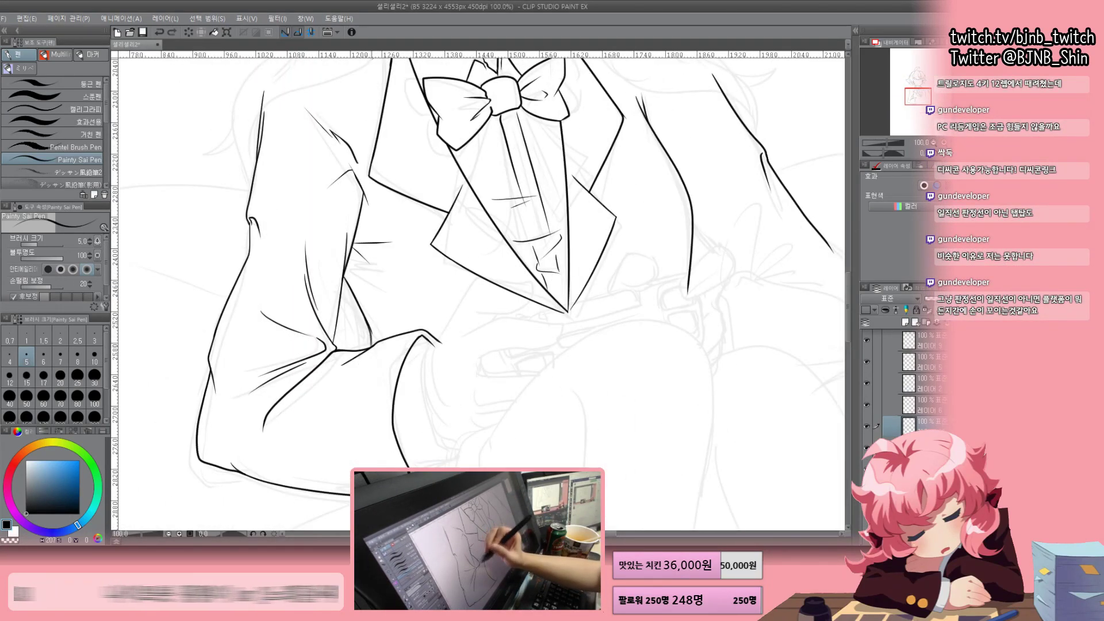
Ink the thumb, the extended index finger and the lines separating the lower fingers of the picture's left hand
drag(477, 172, 483, 287)
scroll(475, 381, up, 7)
drag(476, 377, 633, 349)
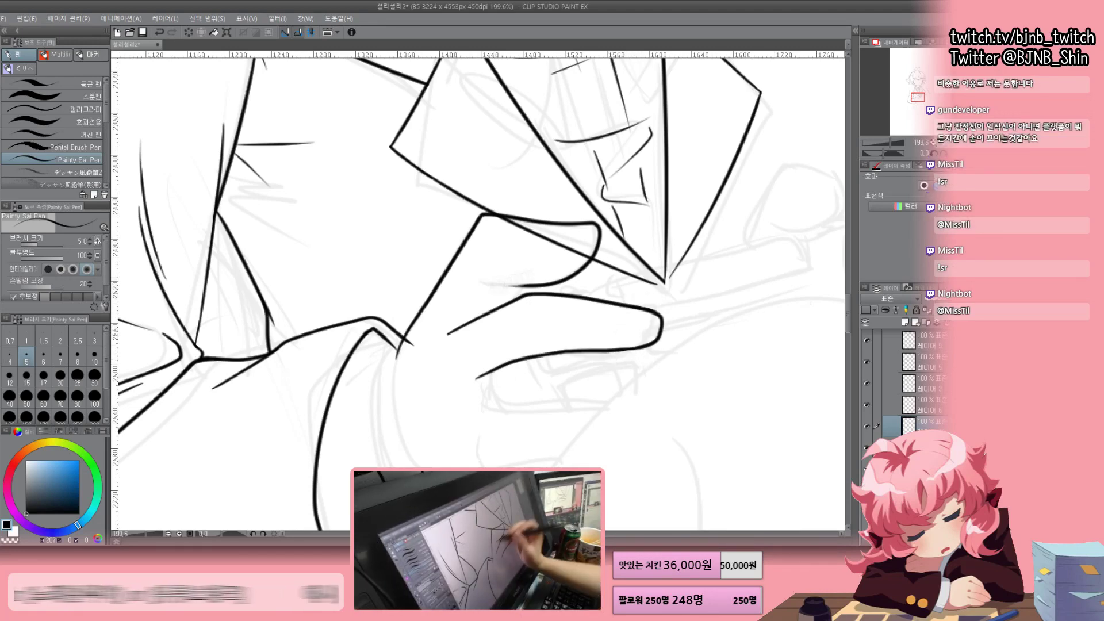
drag(402, 425, 489, 312)
drag(575, 348, 673, 340)
drag(571, 277, 708, 284)
drag(571, 390, 620, 395)
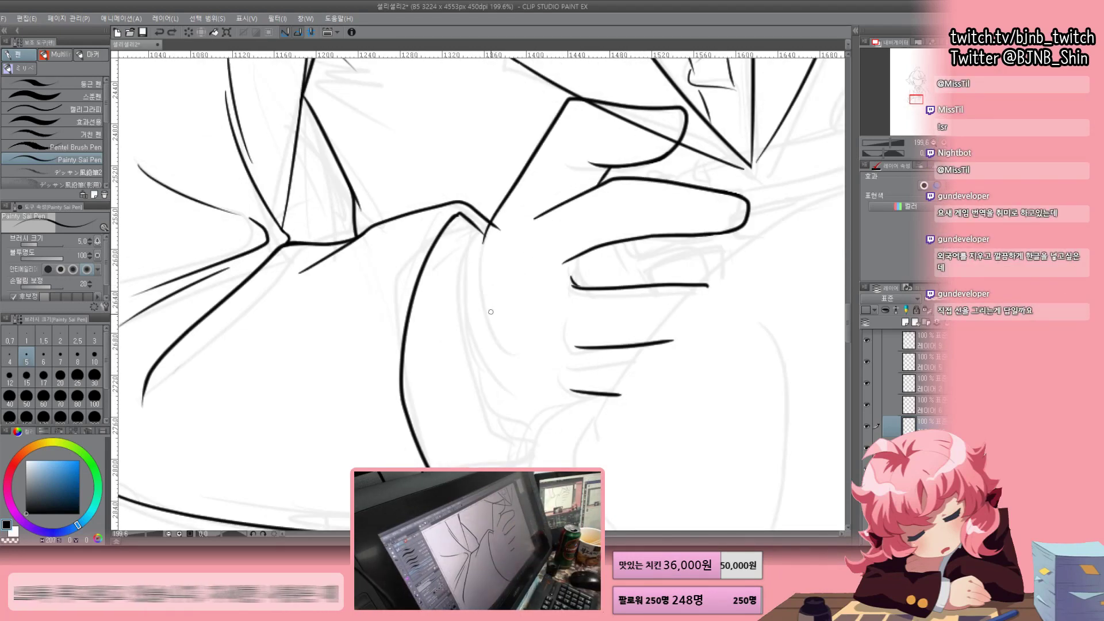
Ink the shirt cuff around the left hand's wrist, the hand's lower edge and small knuckle marks
mouse_move(483, 345)
mouse_down()
mouse_move(483, 120)
mouse_move(512, 311)
mouse_up()
drag(505, 212, 540, 414)
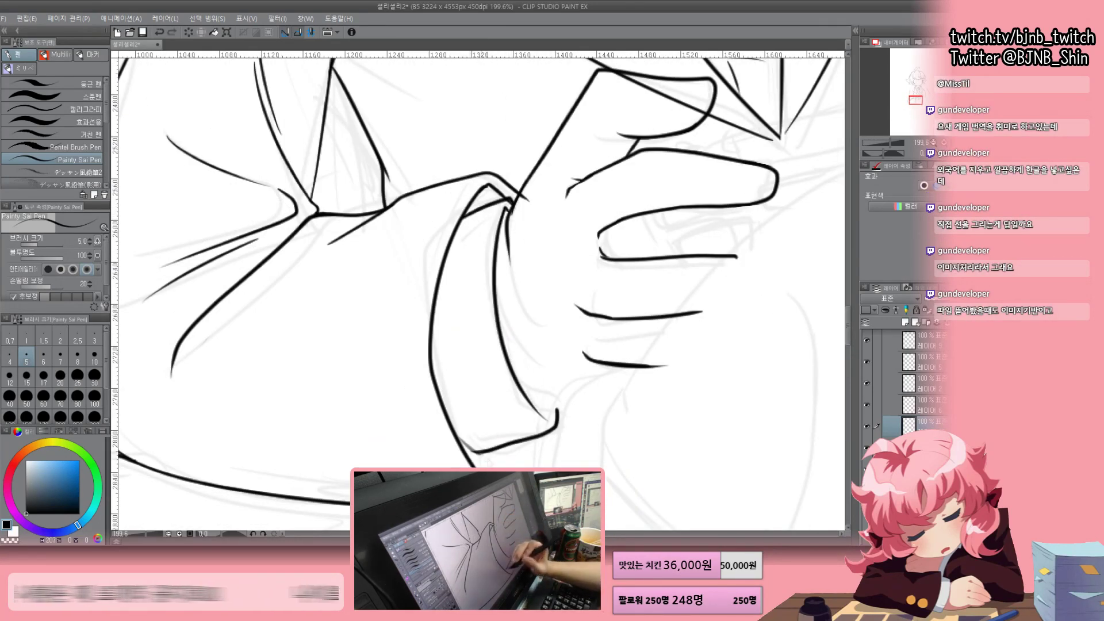
drag(517, 402, 437, 334)
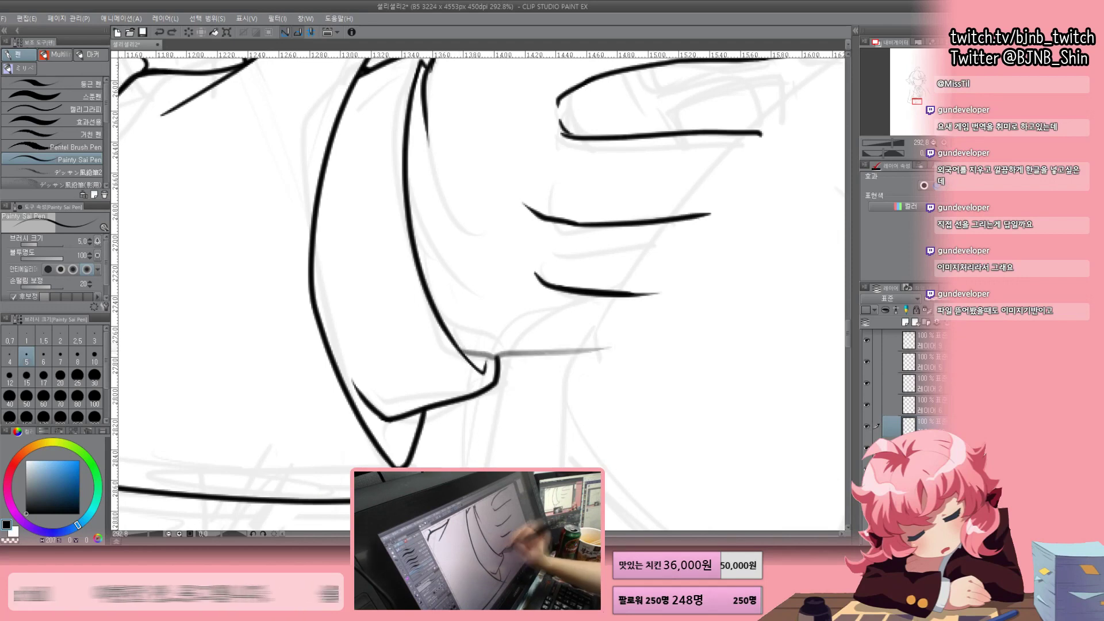
scroll(598, 273, down, 3)
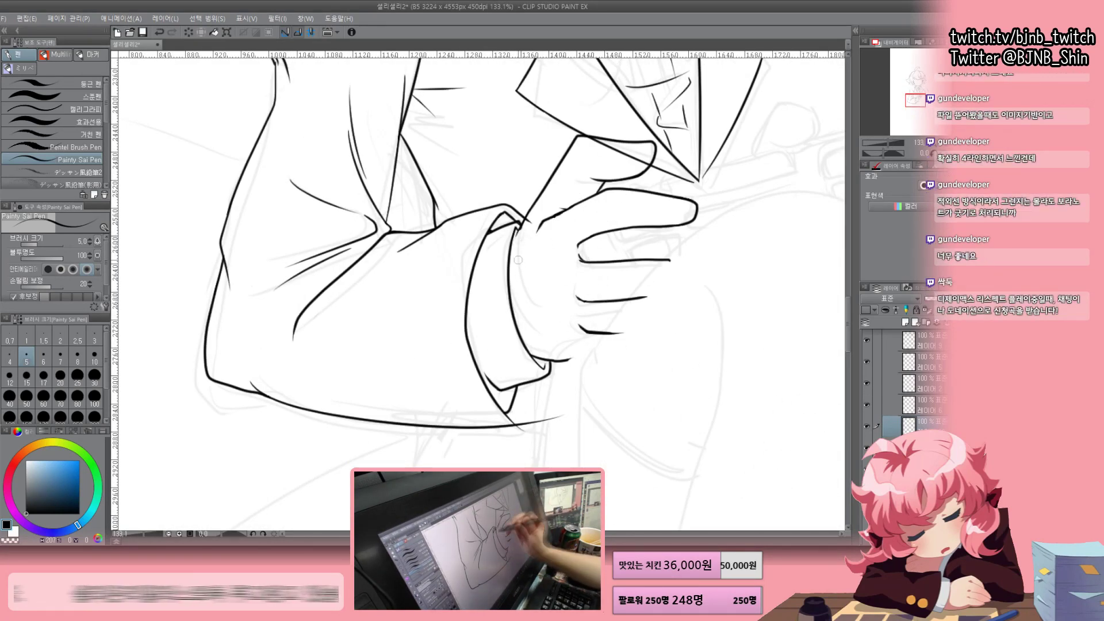
scroll(586, 329, up, 1)
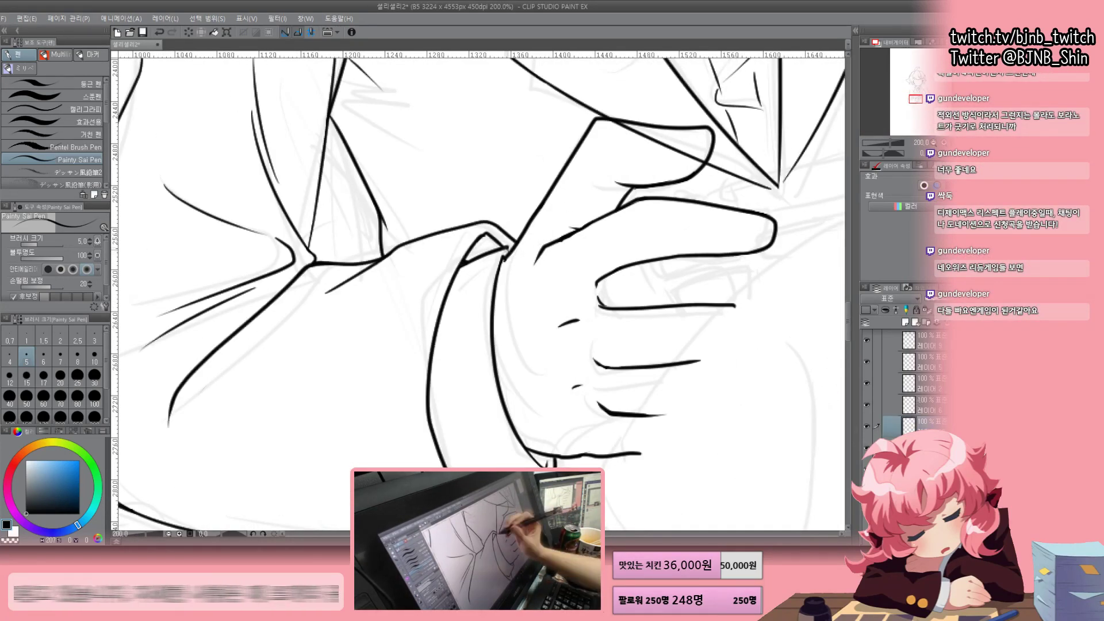
Ink the thumb and curled fingers of the other hand at the end of the second sleeve's inner line
scroll(477, 290, up, 1)
key(h)
drag(426, 271, 424, 299)
key(h)
scroll(477, 291, down, 3)
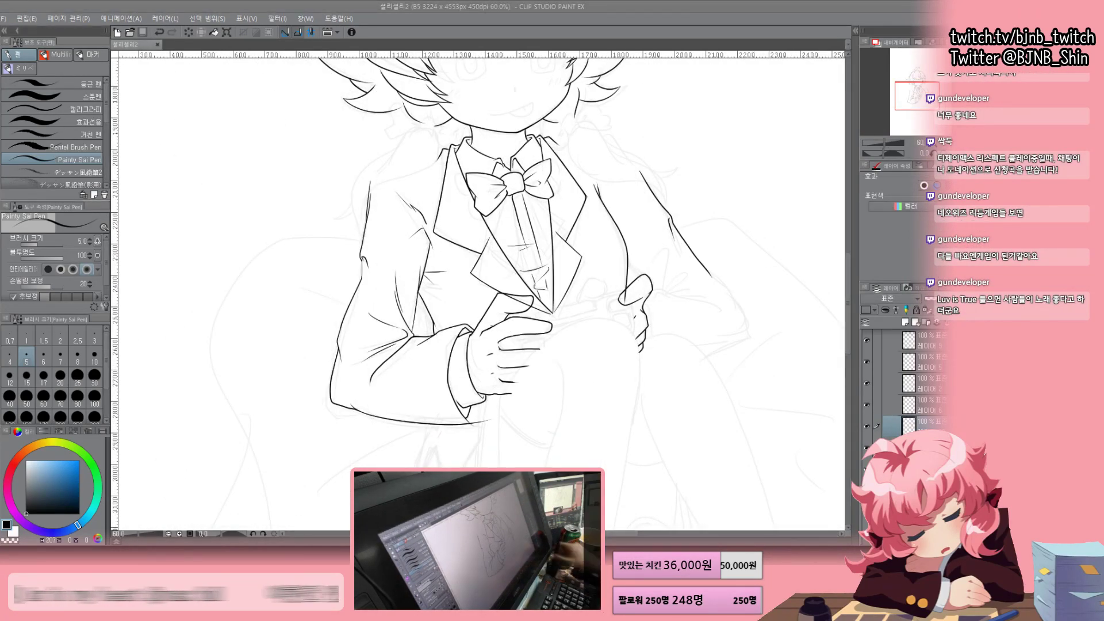
Ink the body edges of the game controller between the hands, including its parts visible behind the fingers
scroll(477, 291, up, 3)
mouse_move(643, 286)
mouse_down()
mouse_move(716, 275)
mouse_move(685, 311)
mouse_up()
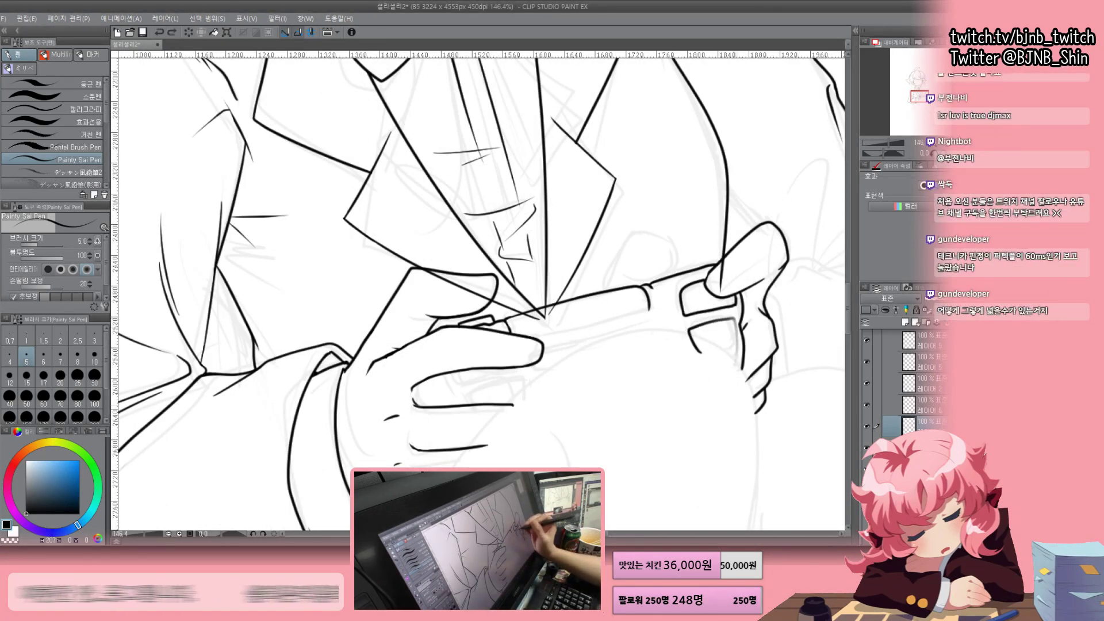
drag(478, 290, 540, 166)
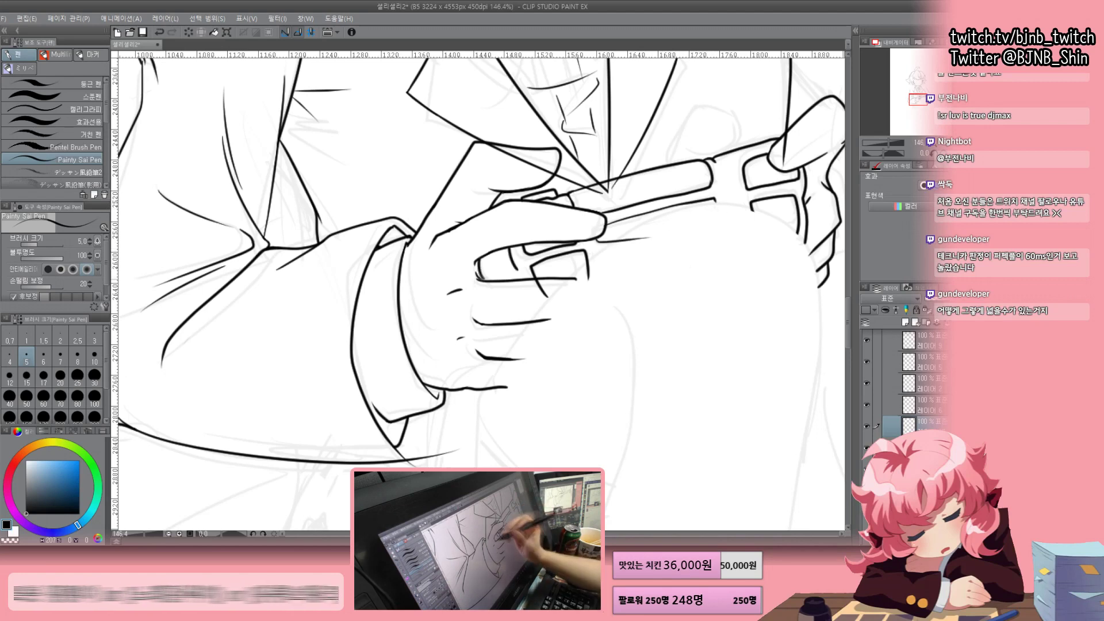
drag(531, 246, 511, 282)
mouse_move(574, 242)
mouse_down()
mouse_move(587, 250)
mouse_move(531, 278)
mouse_up()
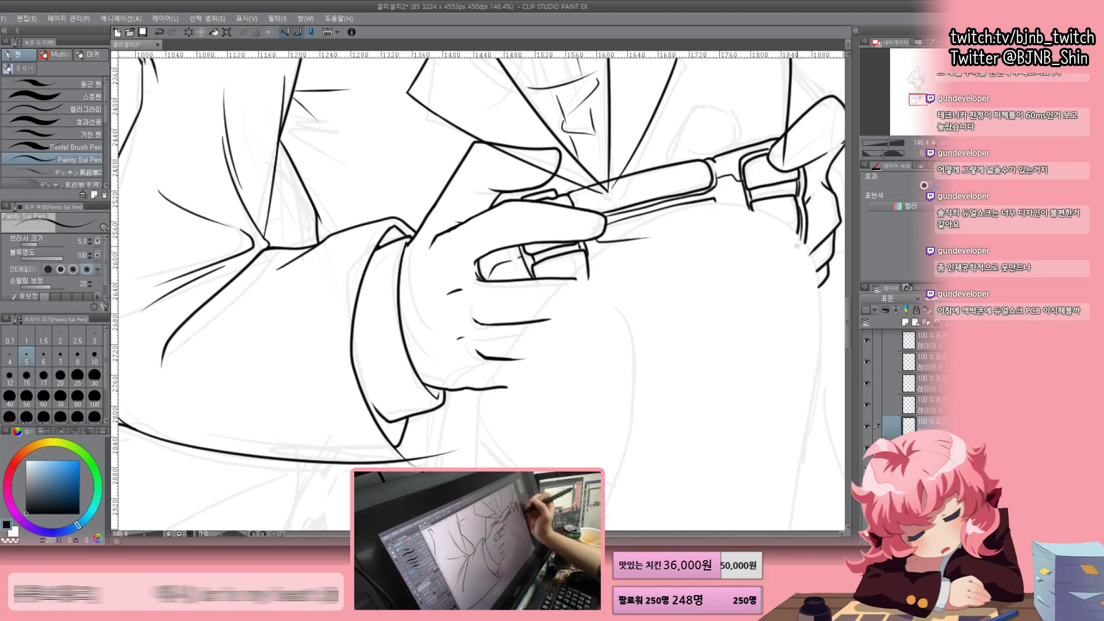
Ink the raised shapes on the game controller's top edge and tidy the end of the left sleeve's lower line
key(ctrl+plus)
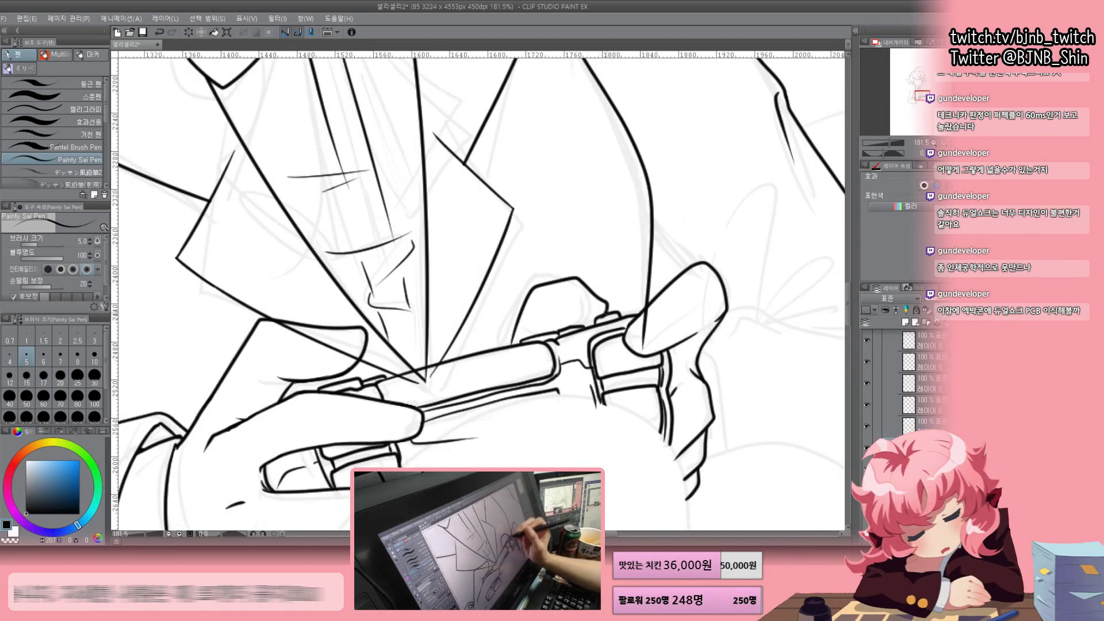
key(ctrl+minus)
drag(460, 432, 690, 87)
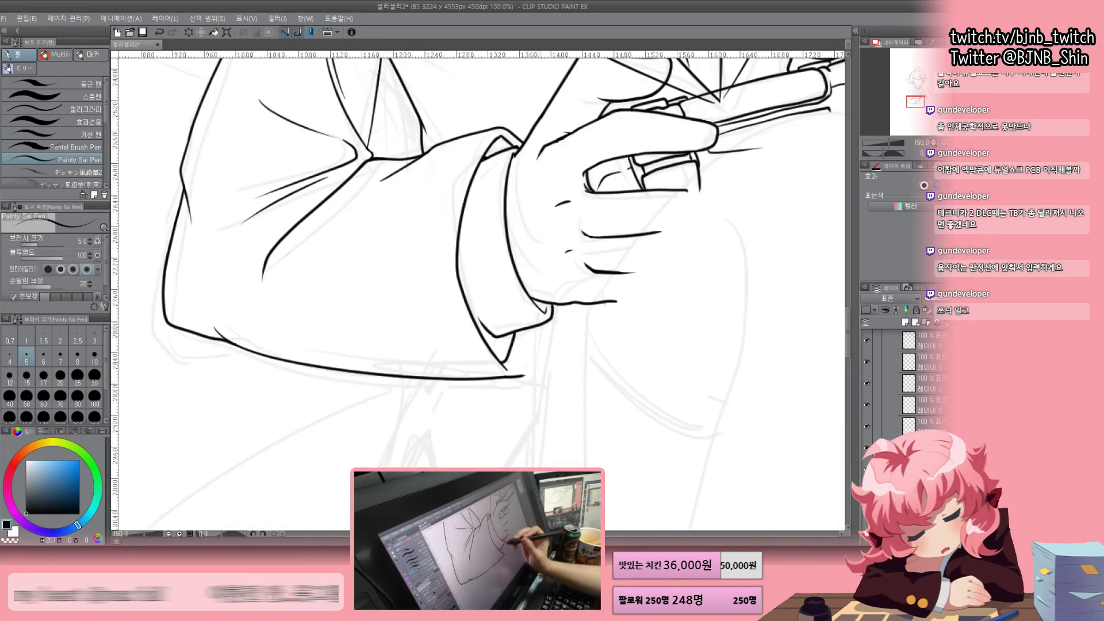
Ink the long wavy hair lock falling over the picture's left shoulder, with its inner strands and pointed ends
key(ctrl+minus)
key(ctrl+minus)
key(ctrl+minus)
key(ctrl+minus)
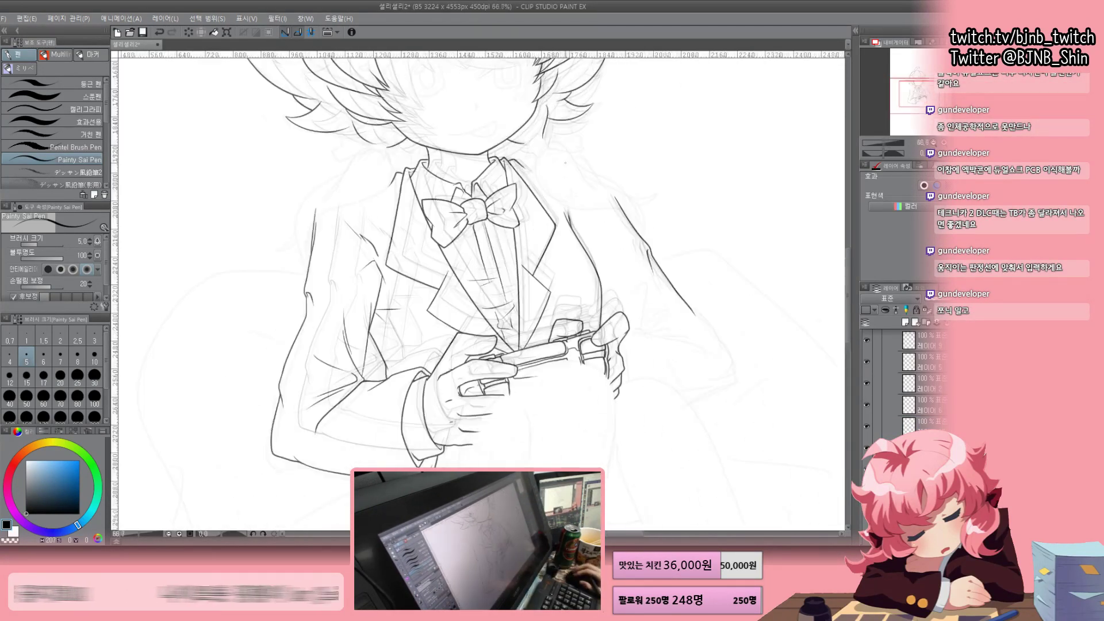
key(ctrl+alt+0)
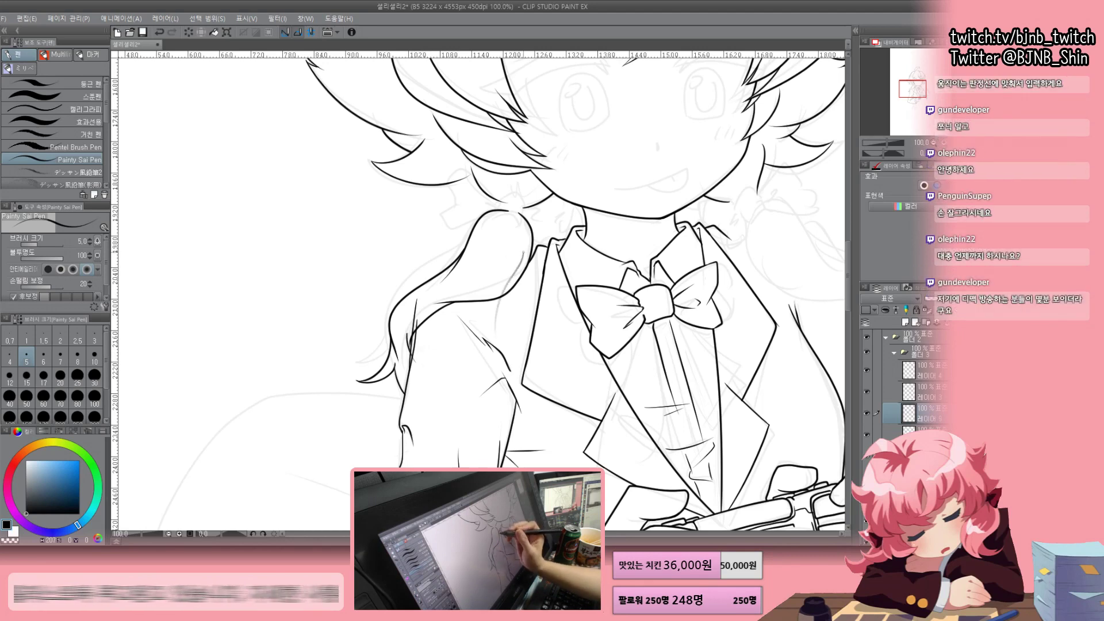
key(ctrl+plus)
drag(477, 287, 502, 262)
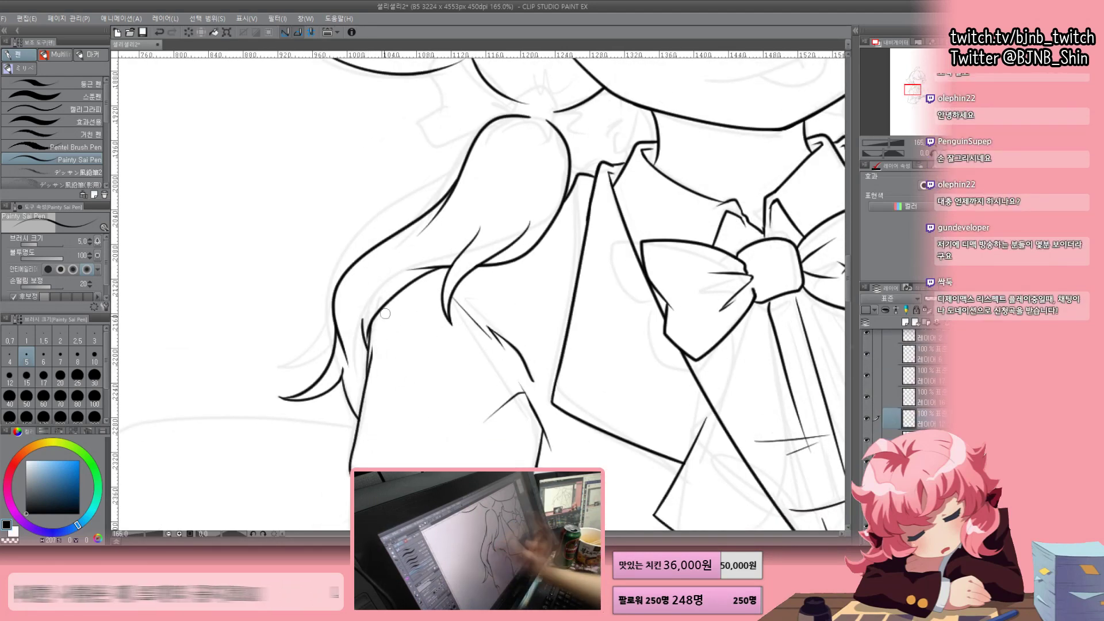
Ink the wavy hair lock falling over the picture's right shoulder, with its inner strands and curved pointed ends
click(922, 394)
key(ctrl+minus)
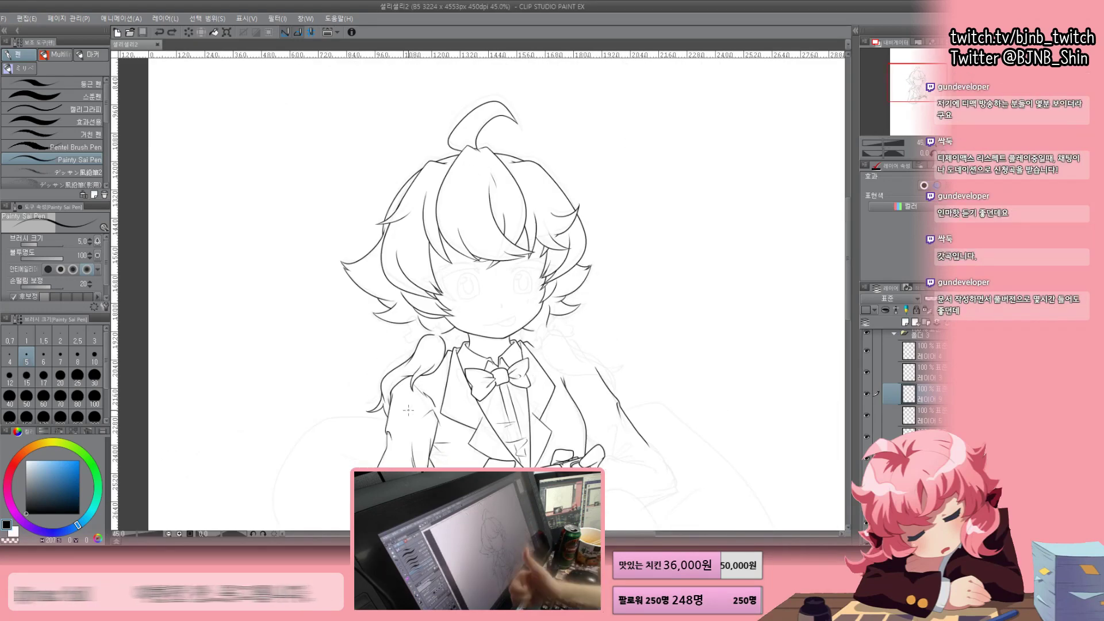
key(h)
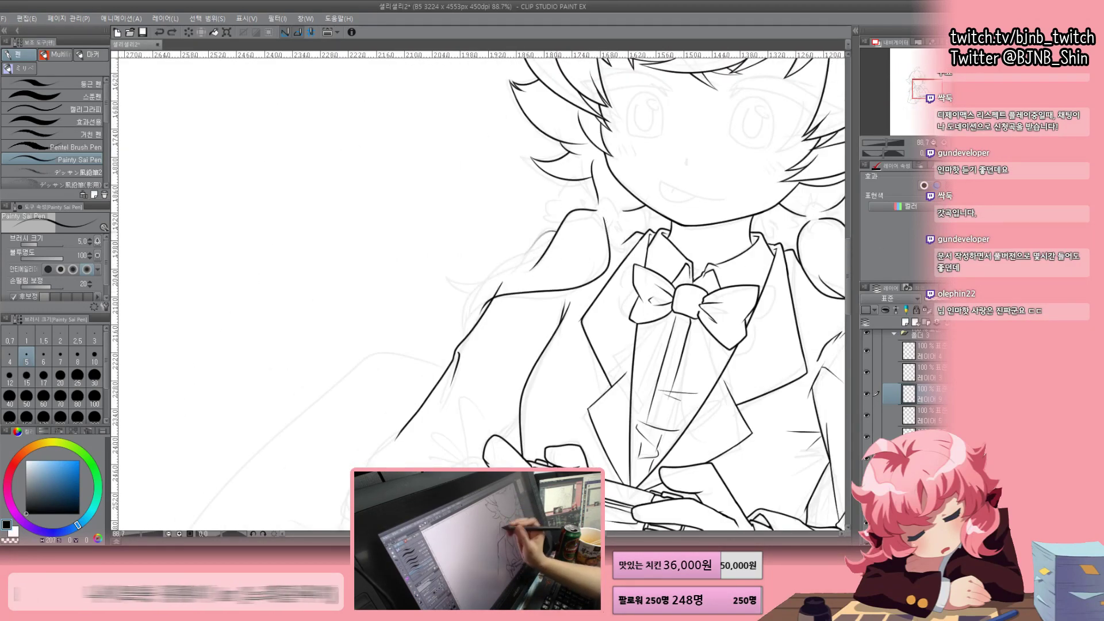
scroll(529, 211, up, 4)
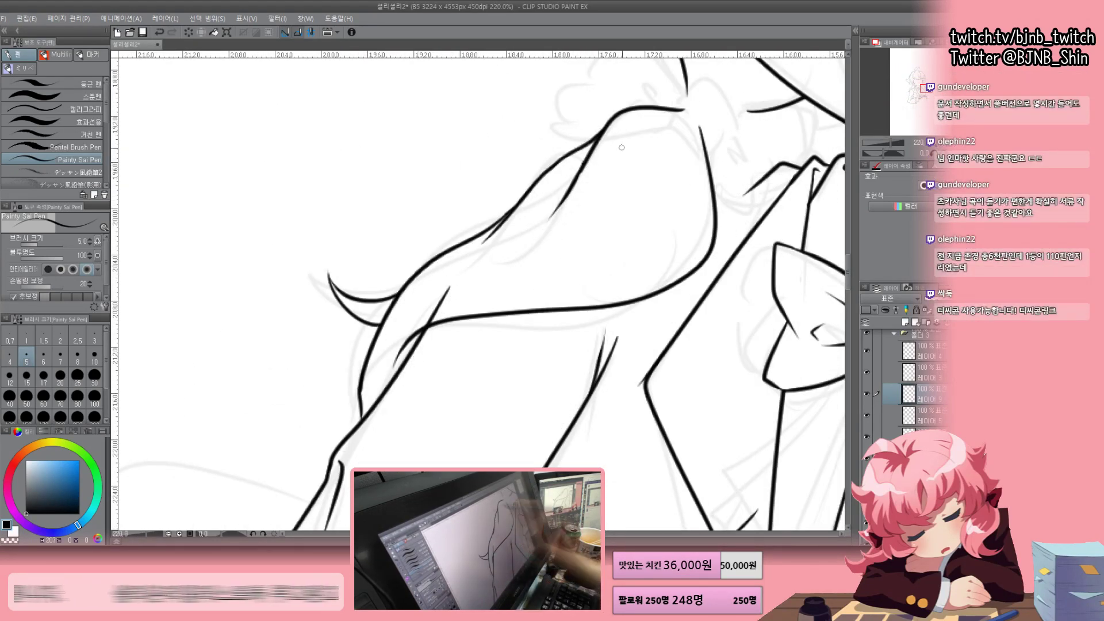
scroll(494, 325, down, 4)
scroll(495, 325, up, 3)
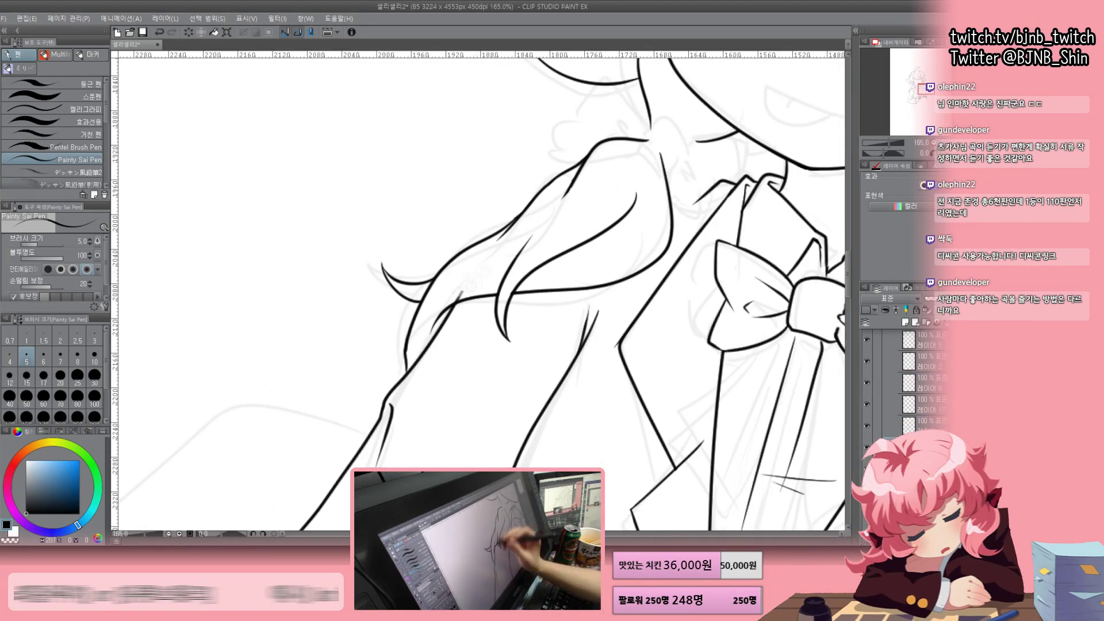
scroll(495, 325, down, 5)
scroll(495, 325, up, 5)
Save the file and ink the ribbon bow tying the picture's left hair lock, with its knot and creases
key(h)
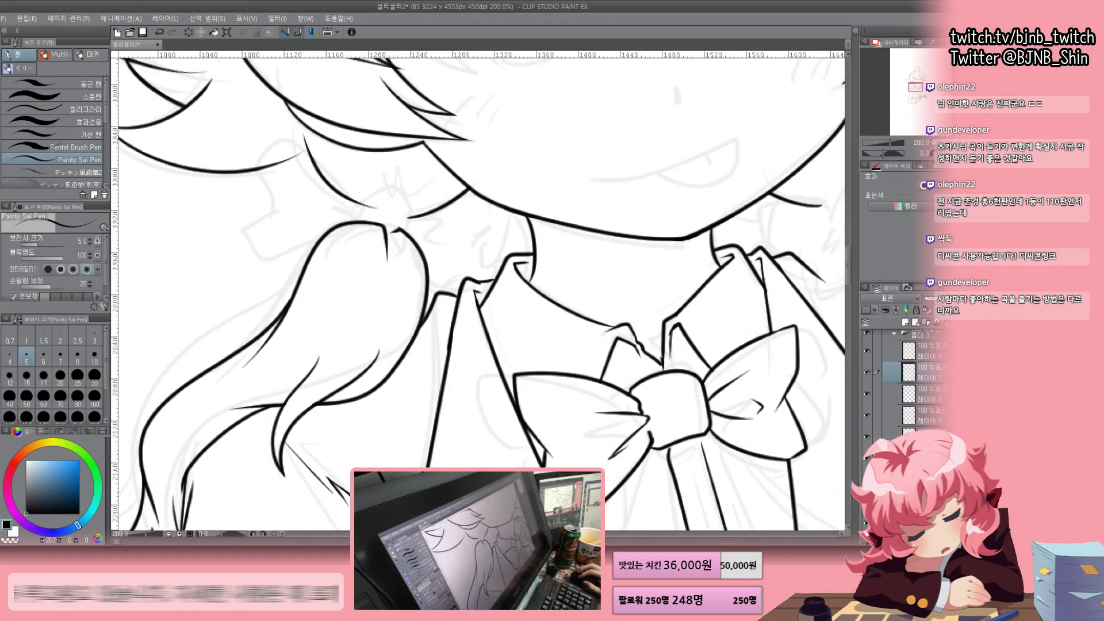
key(ctrl+s)
drag(361, 205, 413, 217)
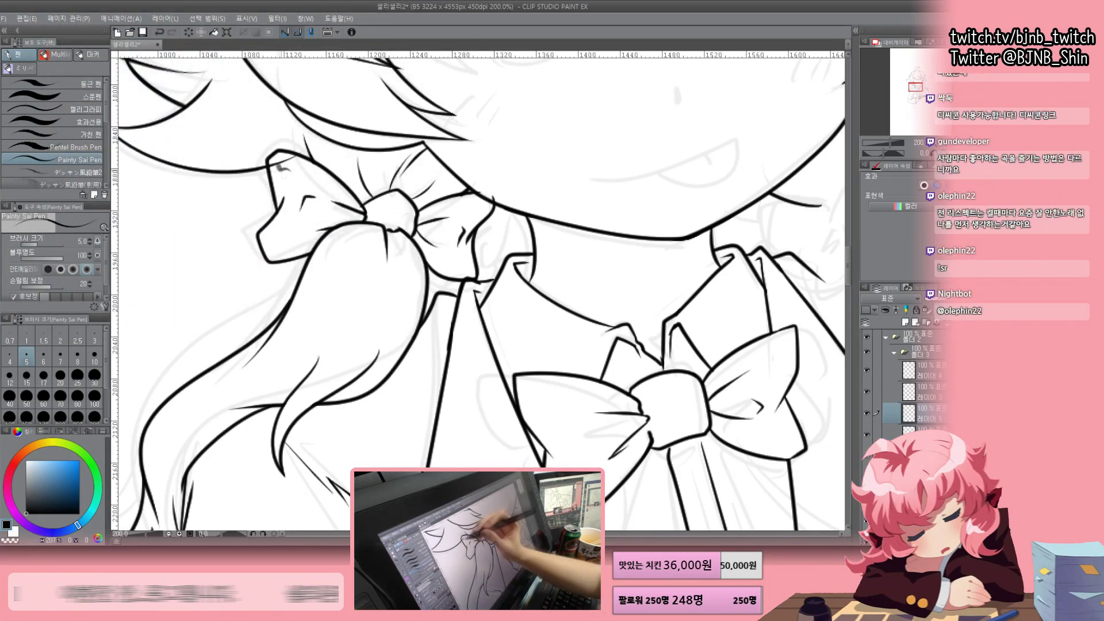
Ink the loops of the matching ribbon bow on the picture's right hair lock and save the file
scroll(294, 168, down, 5)
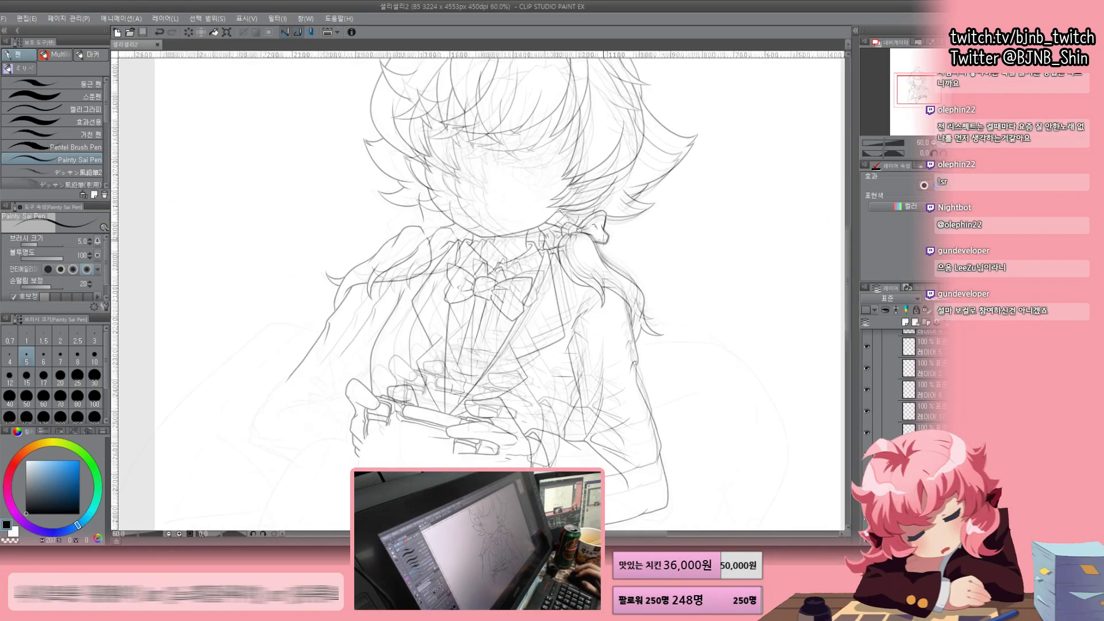
scroll(487, 246, up, 5)
key(h)
key(ctrl+s)
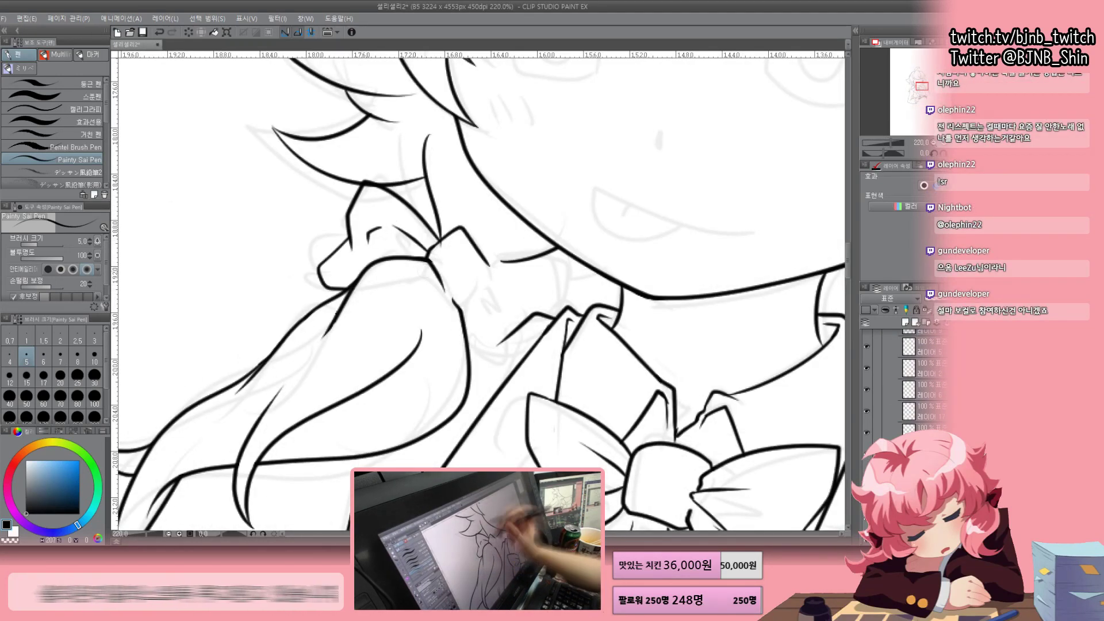
key(h)
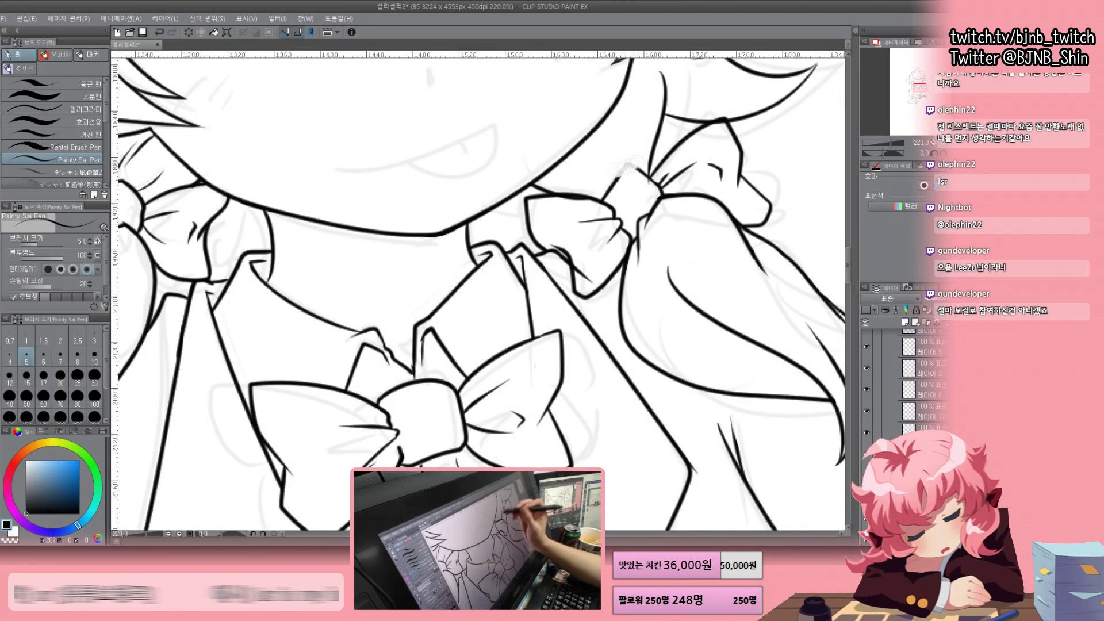
Finish the right ribbon bow's knot and the gathered strands above it, briefly hiding the hair lock layer
click(867, 413)
scroll(477, 288, down, 5)
scroll(478, 287, up, 4)
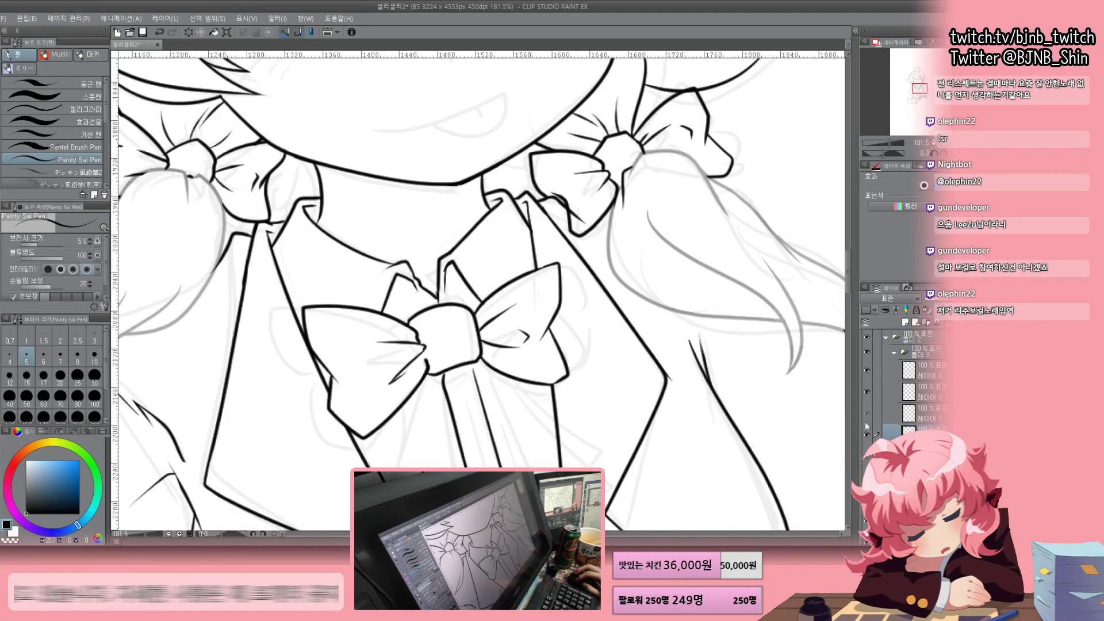
click(867, 412)
Ink the elbow folds and outer edge of the jacket sleeve on the picture's right
scroll(477, 288, down, 5)
scroll(478, 287, up, 3)
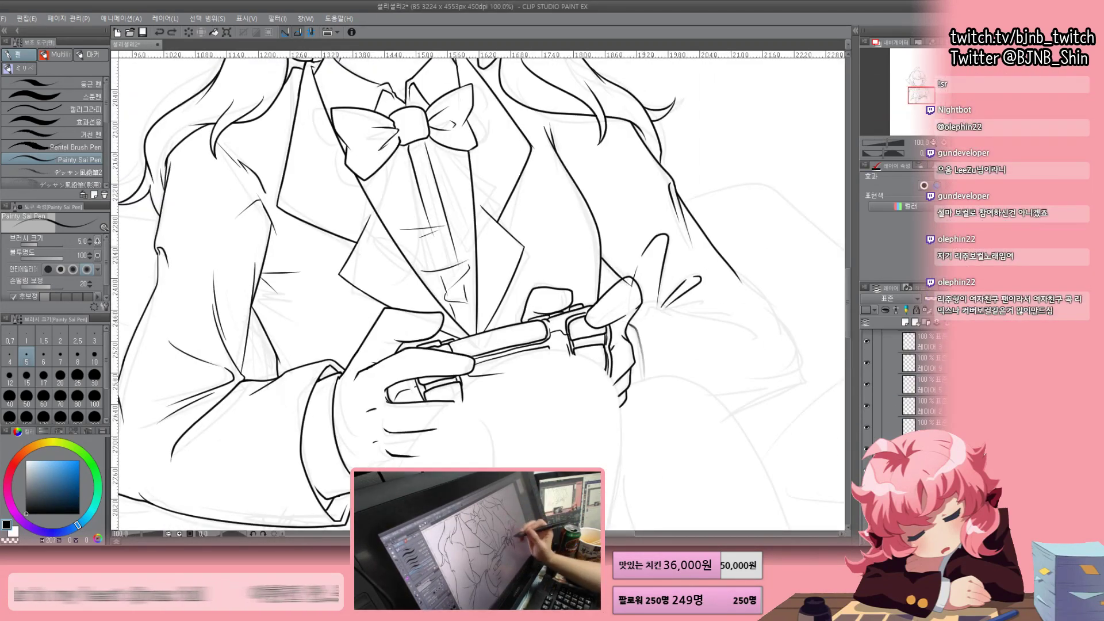
drag(679, 306, 759, 336)
scroll(727, 348, up, 3)
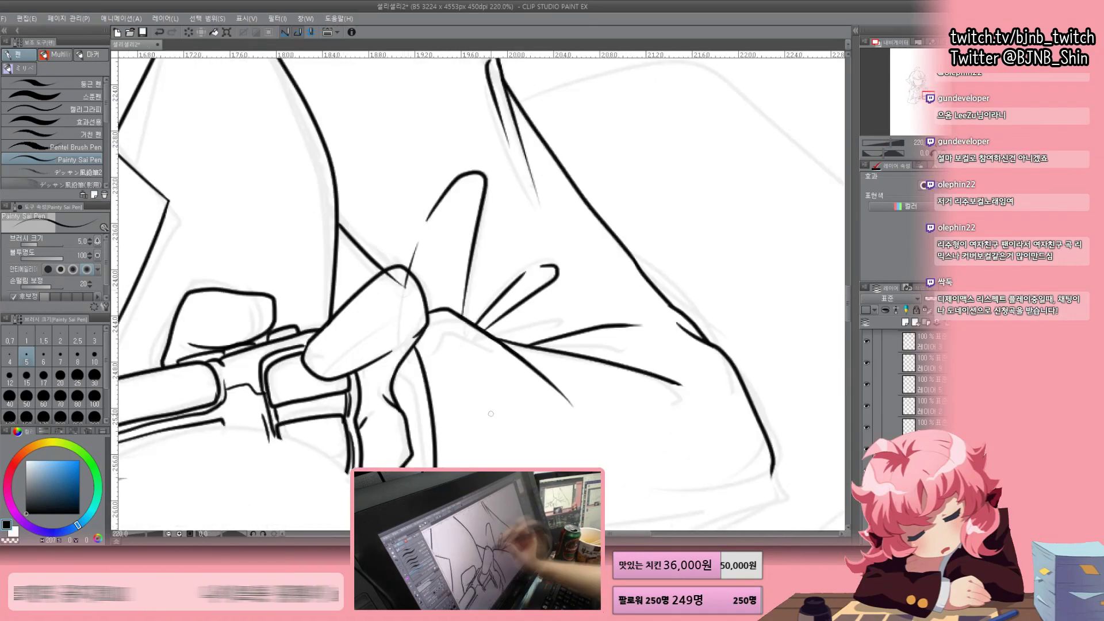
Ink the curved cuff lines at the right wrist and the lower edge of that sleeve
drag(541, 223, 560, 397)
drag(544, 253, 558, 368)
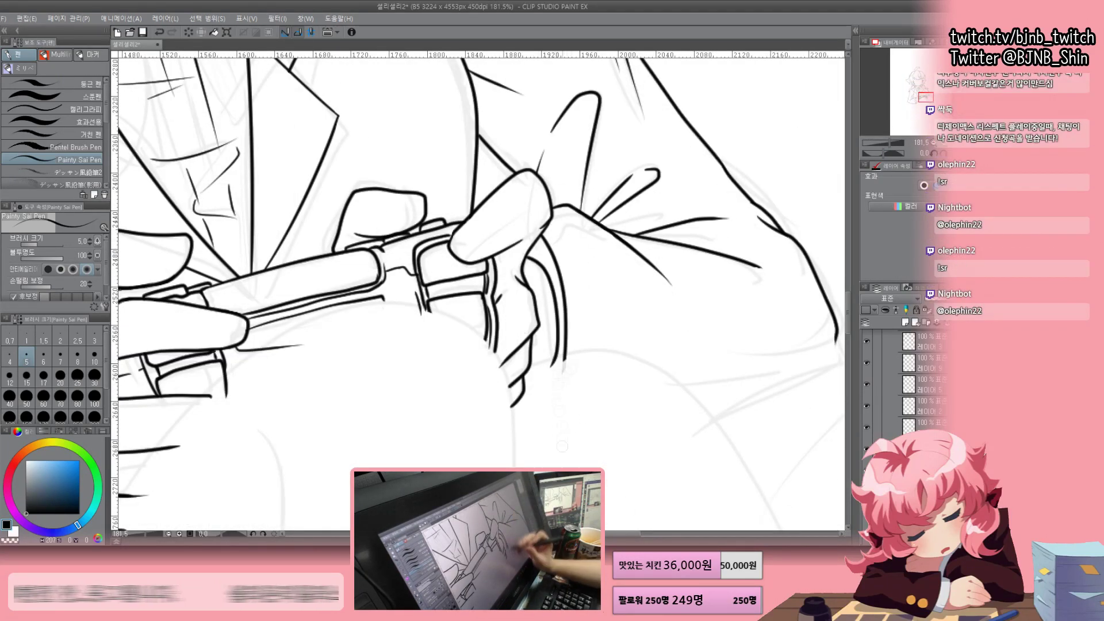
drag(517, 287, 406, 235)
drag(638, 320, 718, 299)
Ink two round buttons side by side on the cuff of the picture's left sleeve
scroll(392, 369, down, 2)
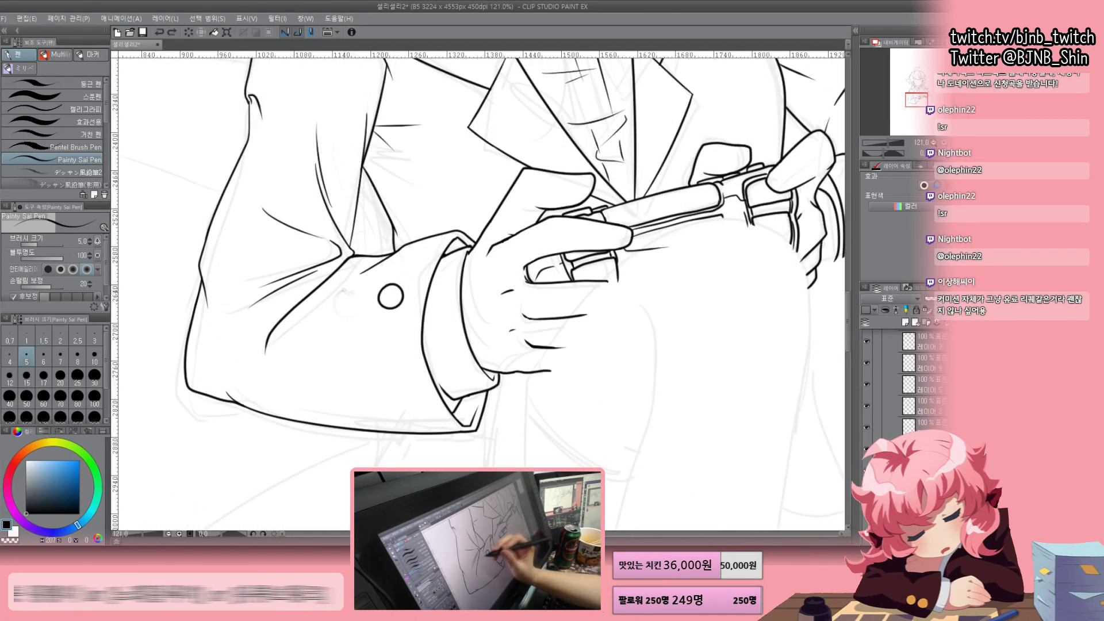
drag(345, 287, 347, 289)
scroll(478, 287, down, 3)
scroll(477, 287, up, 4)
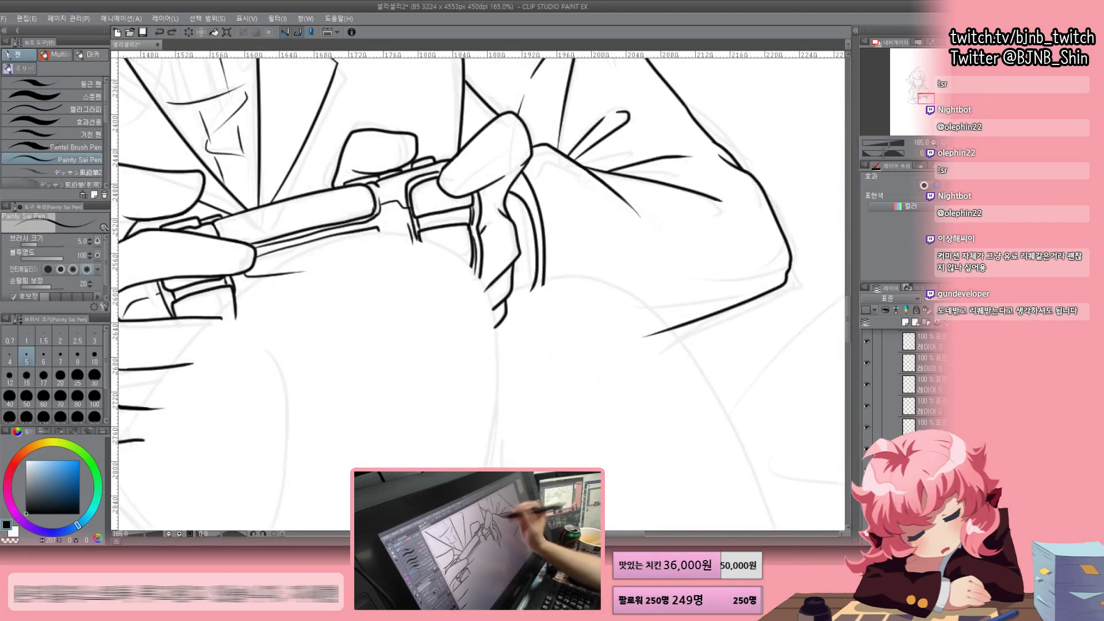
Ink two round buttons on the cuff of the picture's right sleeve and save the file
drag(544, 241, 685, 242)
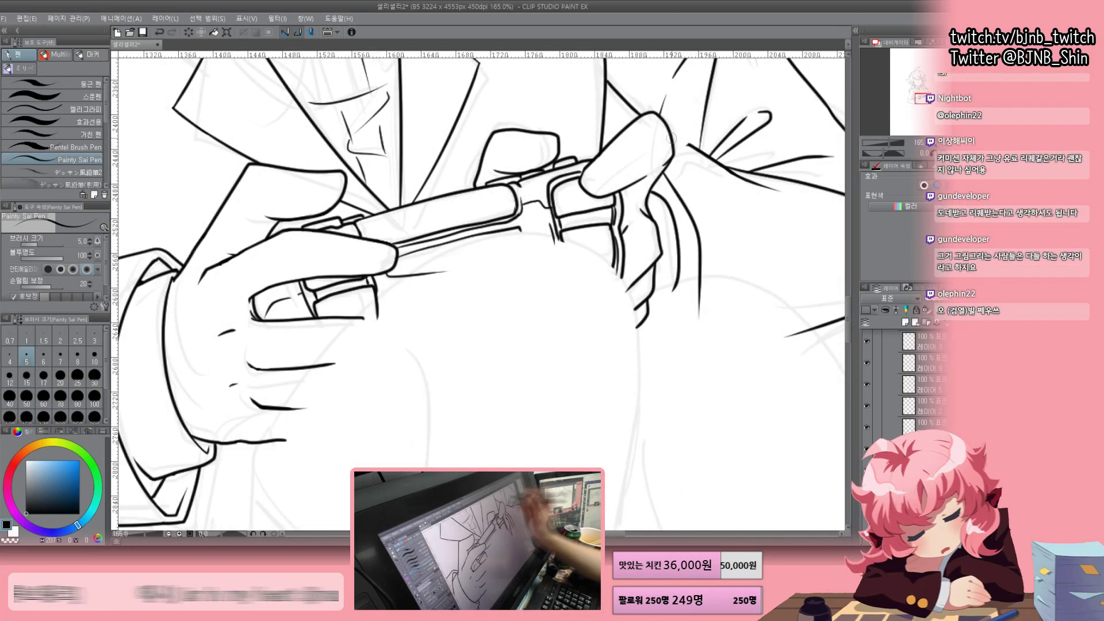
scroll(477, 287, down, 5)
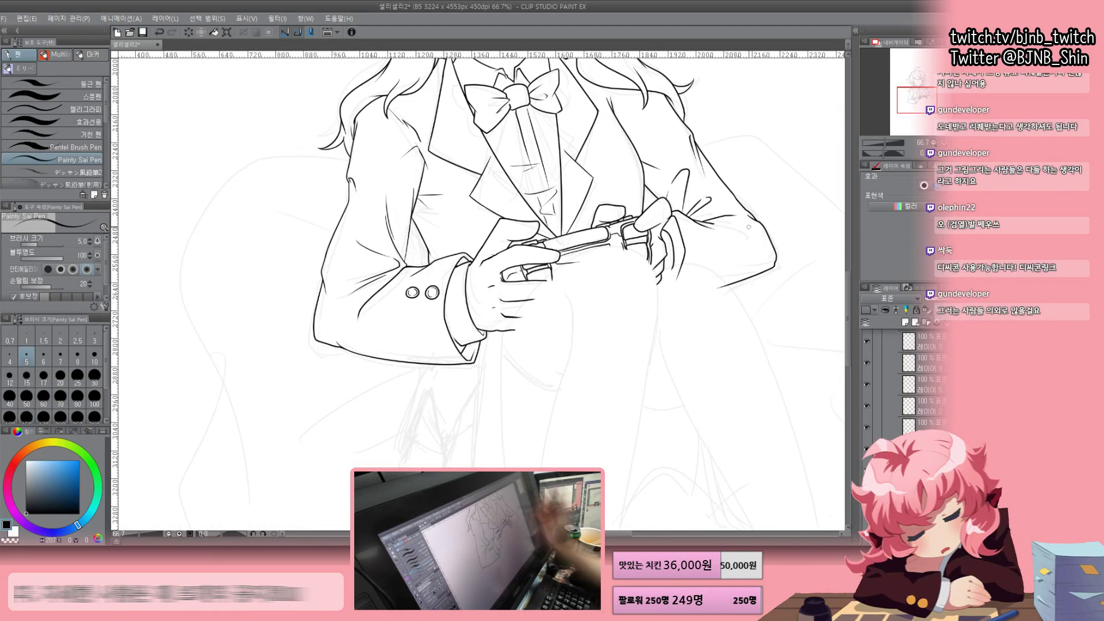
scroll(575, 247, up, 3)
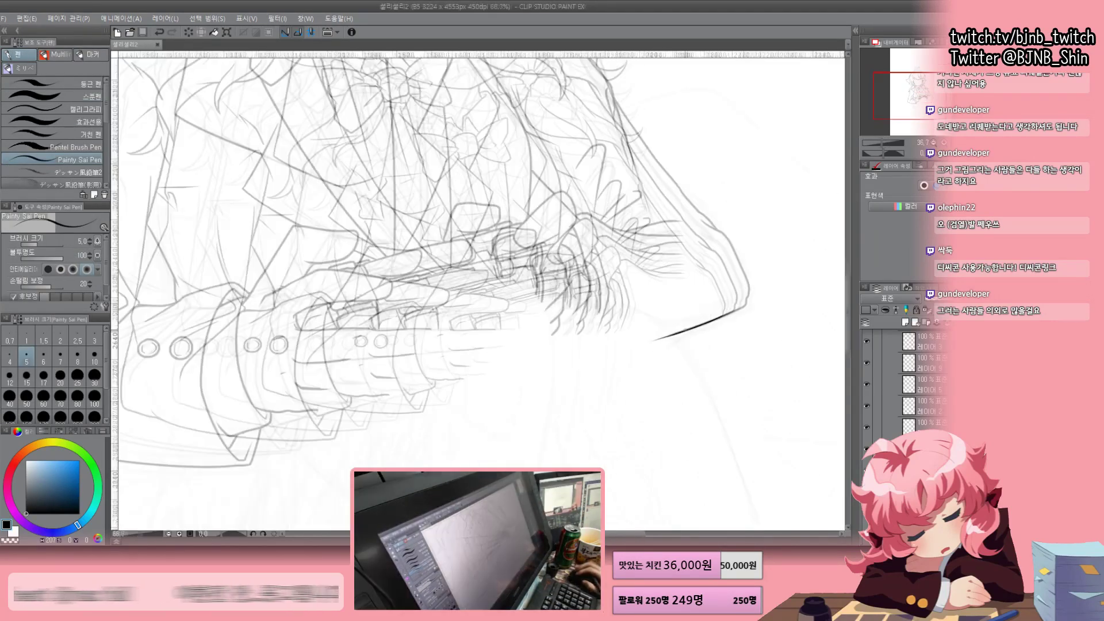
scroll(598, 253, up, 4)
drag(422, 264, 426, 297)
drag(486, 262, 489, 290)
scroll(477, 287, down, 4)
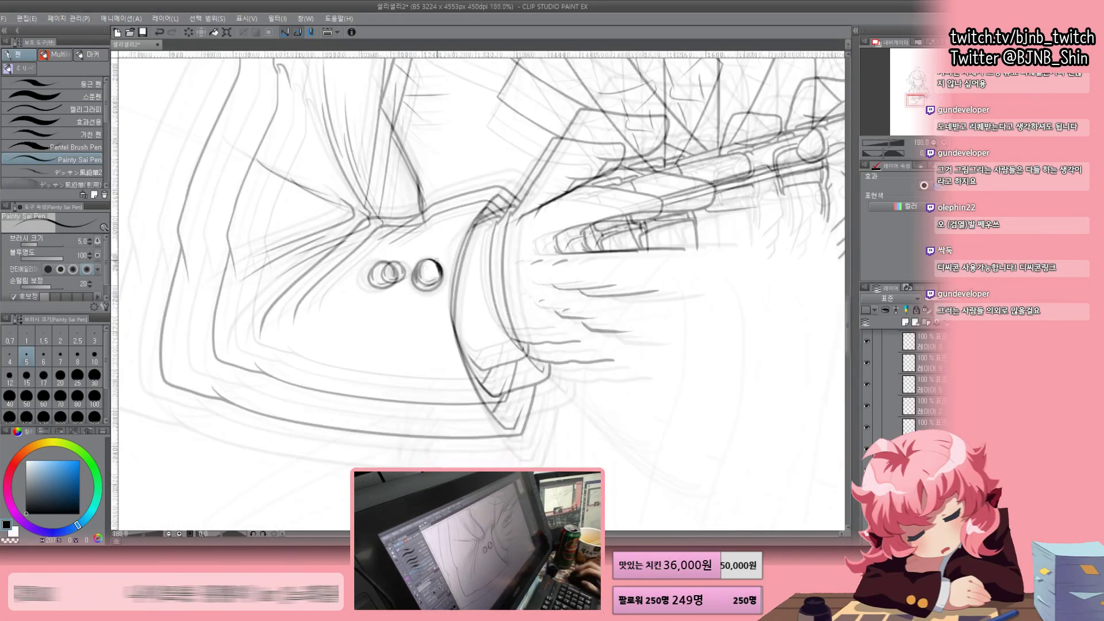
scroll(477, 287, up, 4)
scroll(477, 287, down, 5)
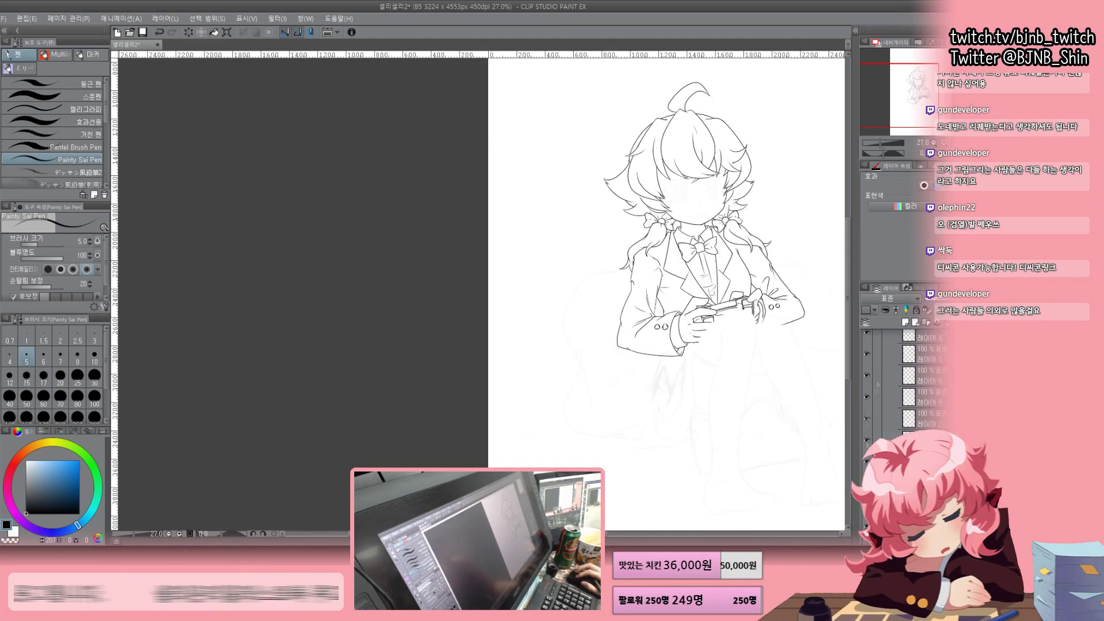
scroll(478, 287, up, 3)
scroll(765, 148, down, 3)
key(ctrl+s)
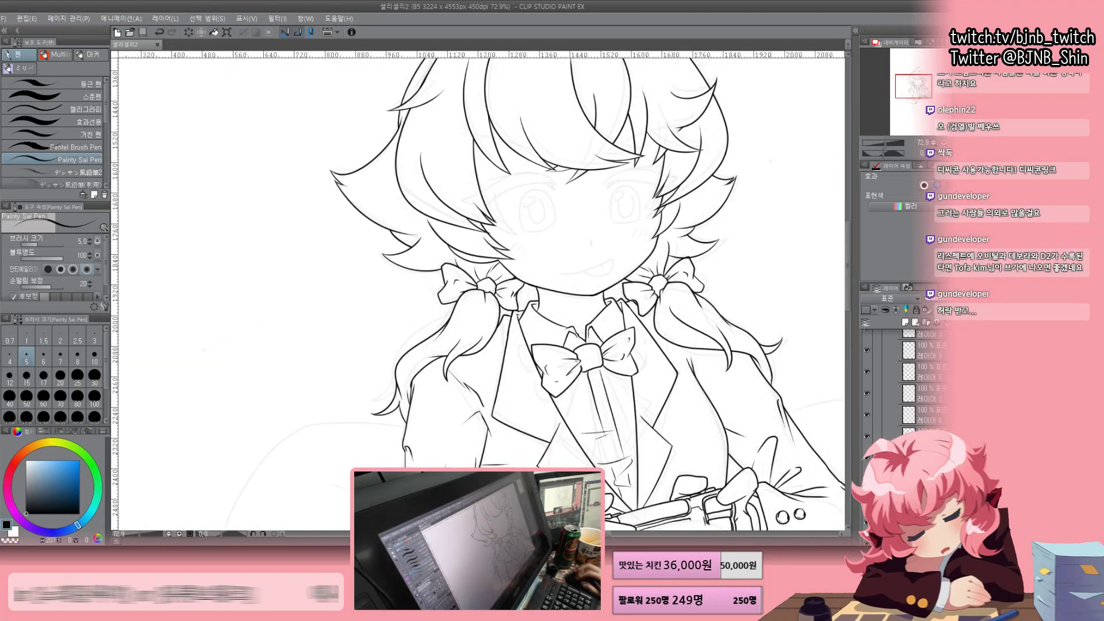
Go over the inked upper body and add small crease marks to the bow tie's loops
scroll(478, 287, down, 3)
scroll(477, 288, up, 3)
scroll(477, 293, up, 3)
scroll(734, 228, down, 4)
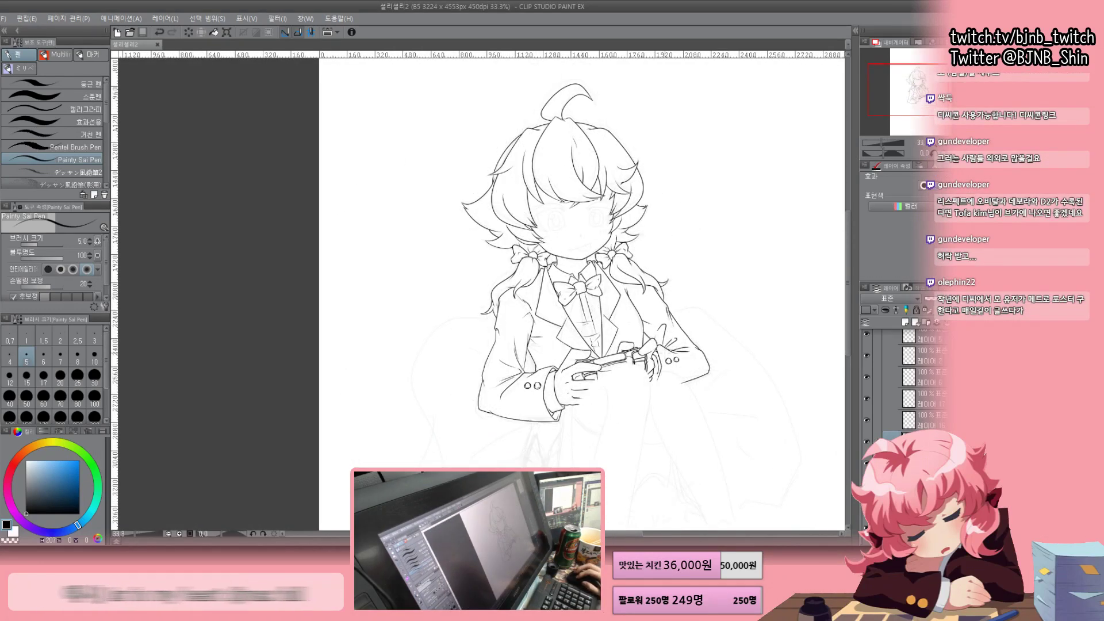
scroll(549, 330, up, 5)
scroll(550, 330, down, 4)
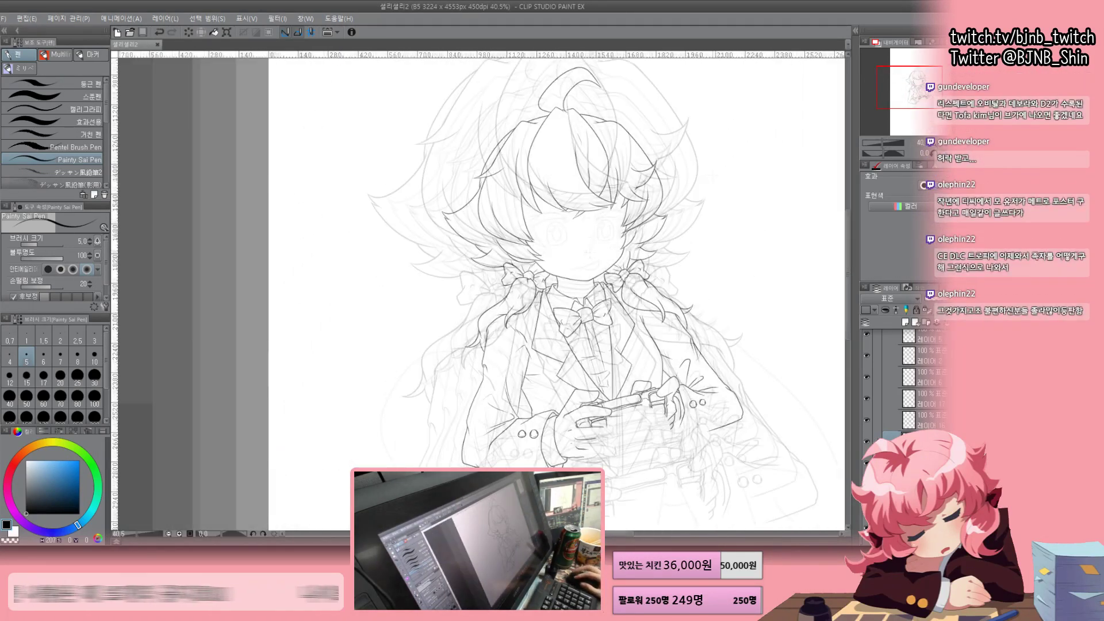
scroll(541, 154, up, 6)
scroll(446, 333, down, 3)
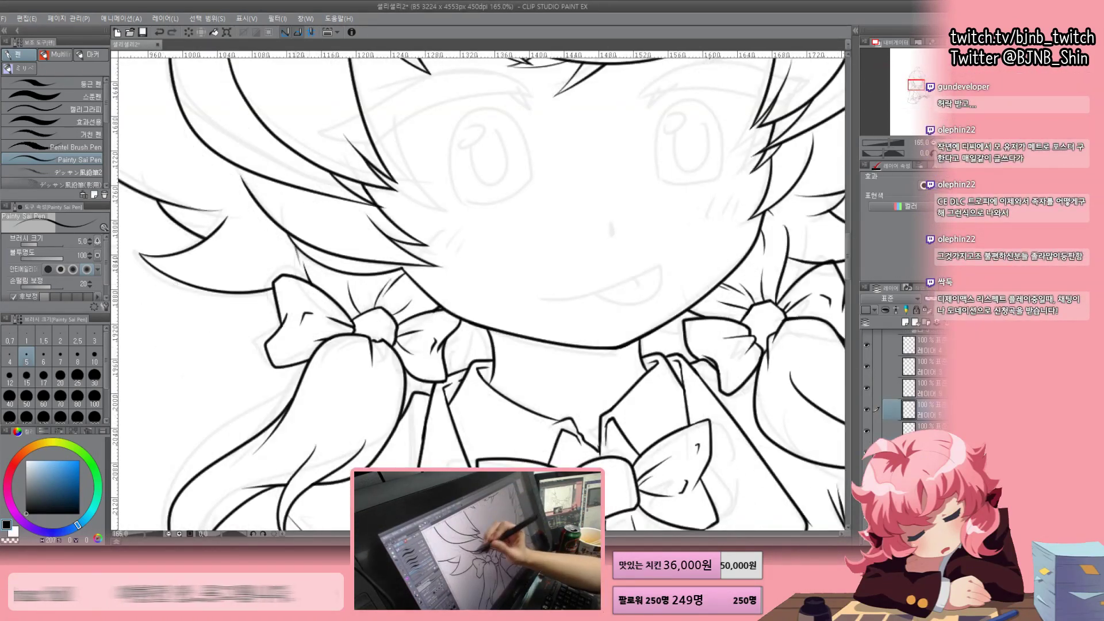
Add a long inner strand line below the ribbon in the picture's left hair lock
scroll(690, 314, down, 3)
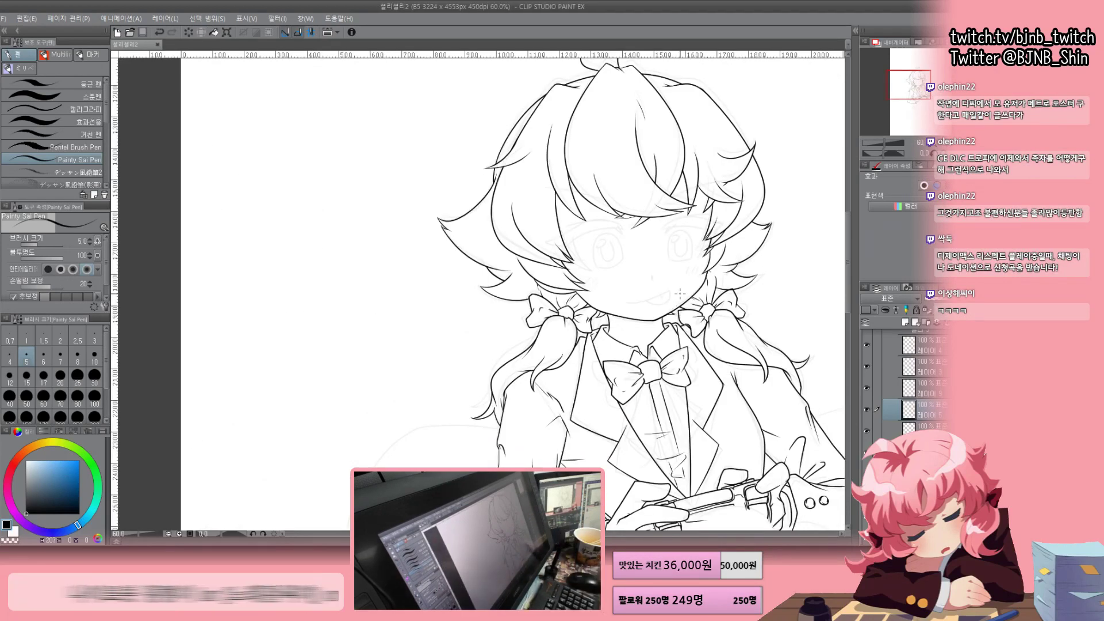
scroll(677, 277, up, 2)
scroll(677, 277, down, 3)
scroll(678, 277, up, 3)
scroll(325, 387, up, 3)
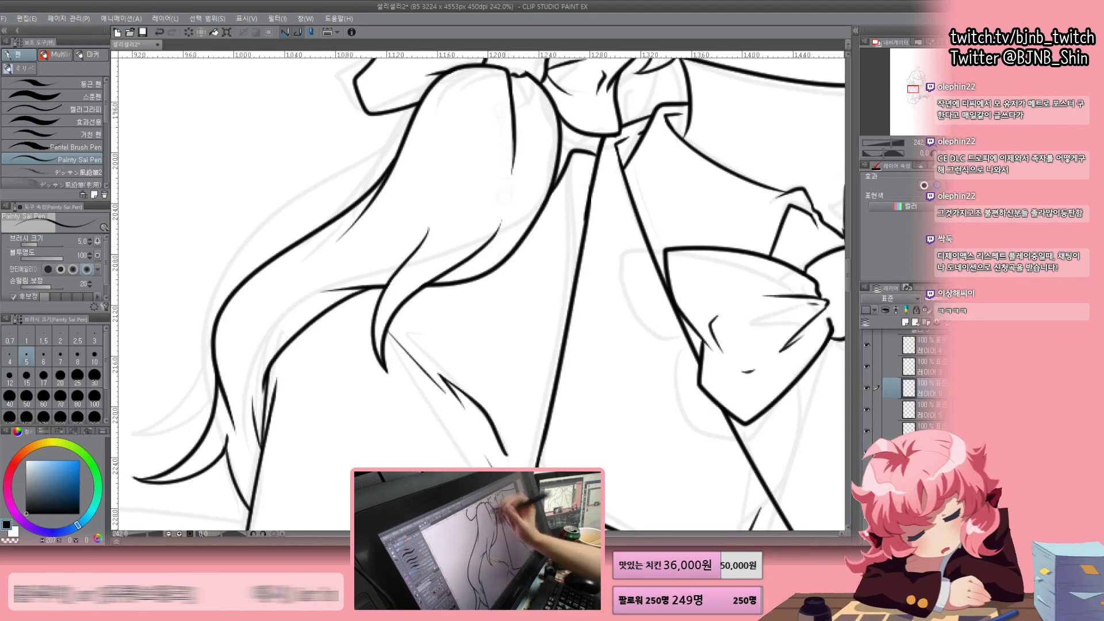
scroll(477, 290, down, 1)
Ink the rounded top of the raised knee below the controller and the outer edge of that leg
scroll(477, 291, down, 5)
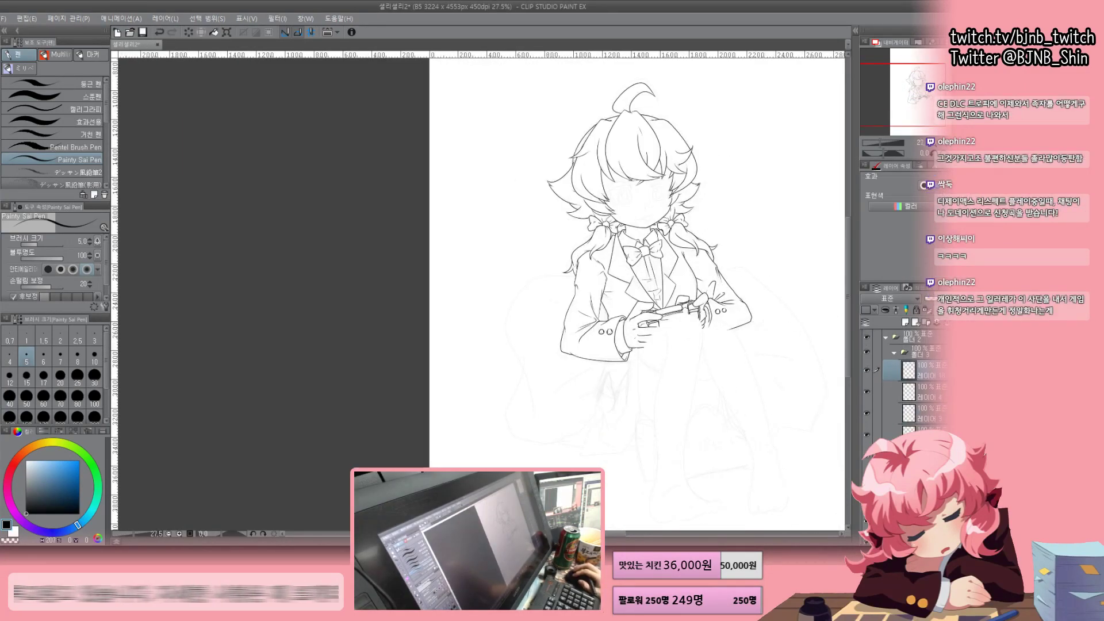
scroll(478, 290, up, 3)
scroll(420, 370, down, 2)
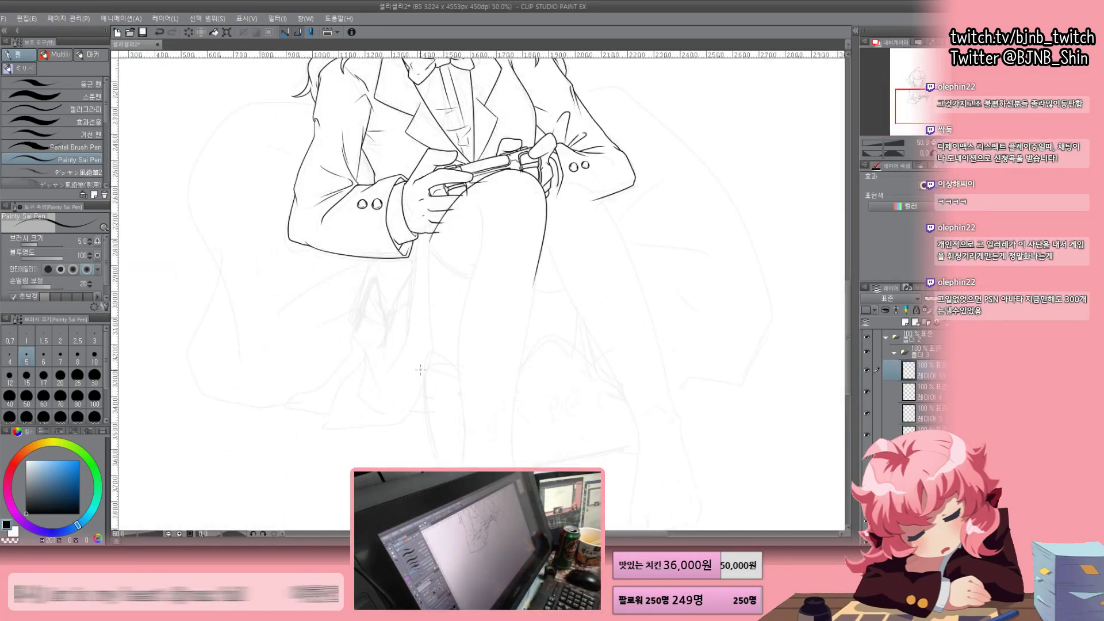
scroll(421, 320, up, 3)
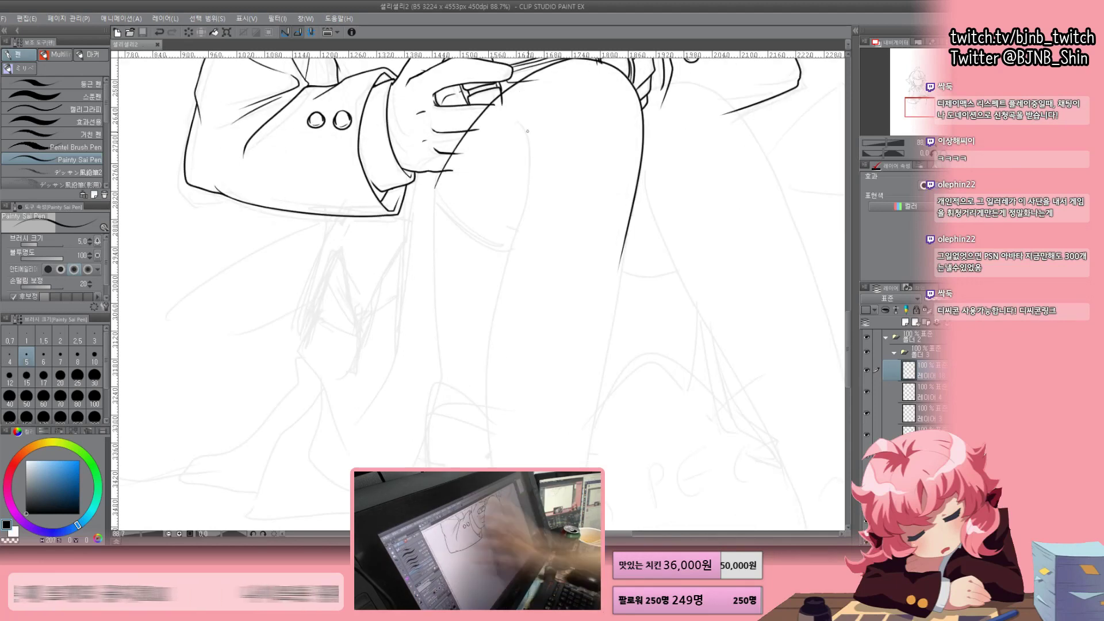
Ink the curved underside of the thigh and the inner calf line of the raised leg
scroll(448, 201, up, 3)
drag(427, 231, 572, 328)
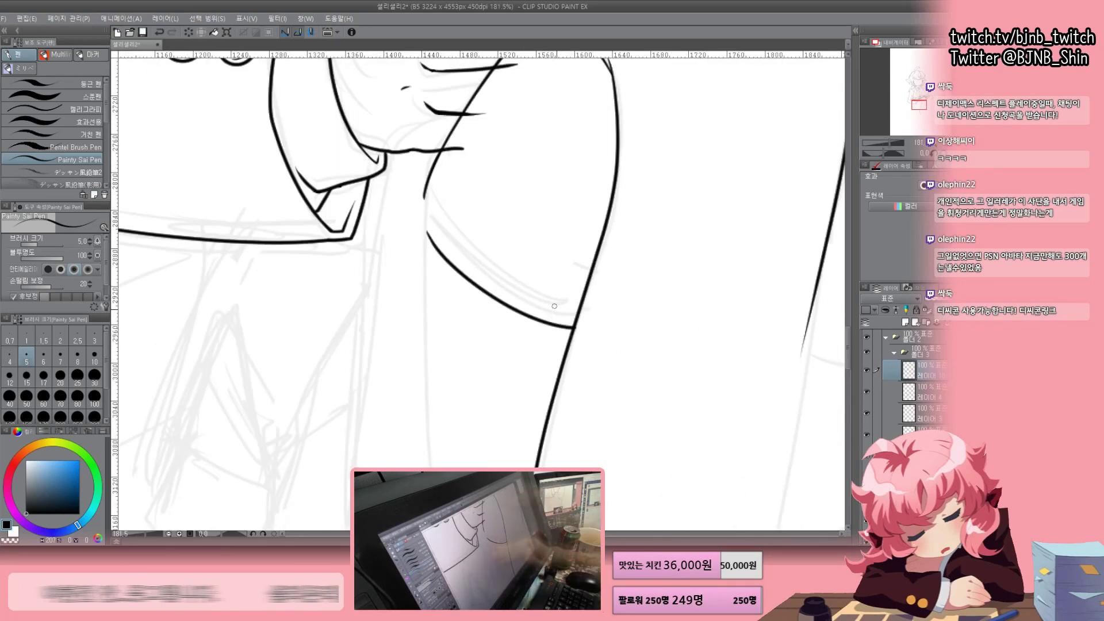
scroll(555, 306, down, 3)
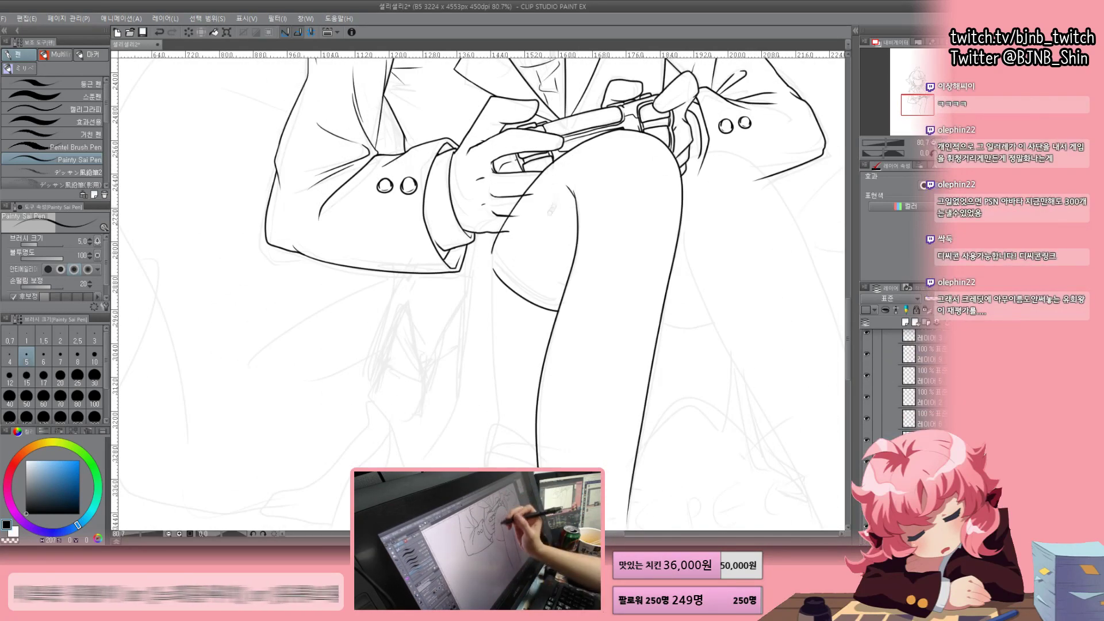
Ink the second knee and its outer leg line beneath the picture's right sleeve, and save the file
key(h)
scroll(477, 287, up, 4)
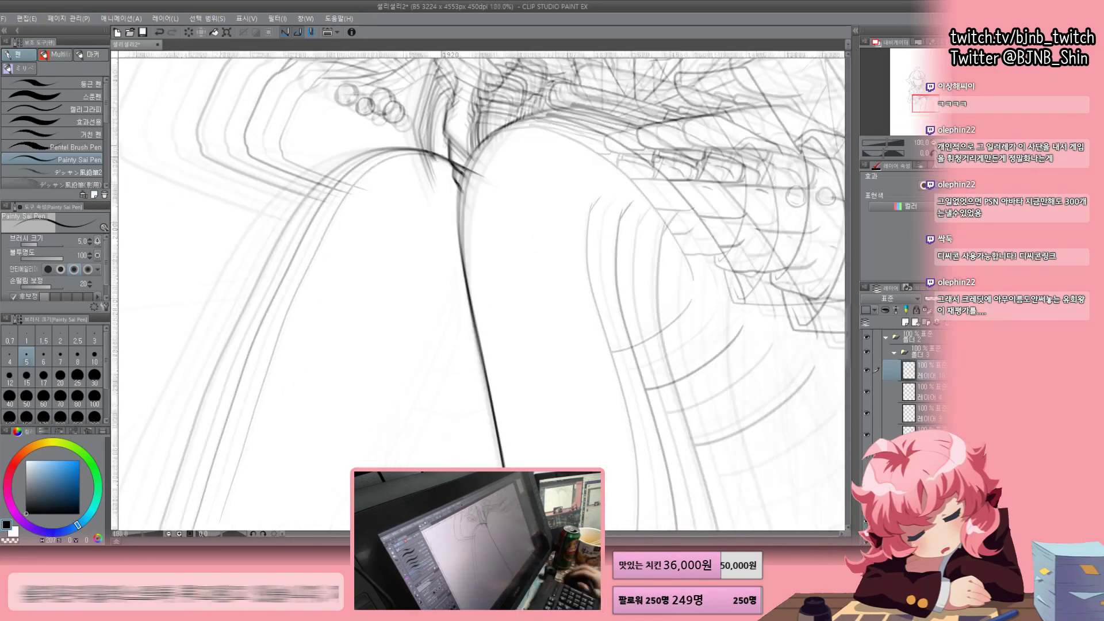
key(h)
scroll(477, 287, down, 2)
key(ctrl+s)
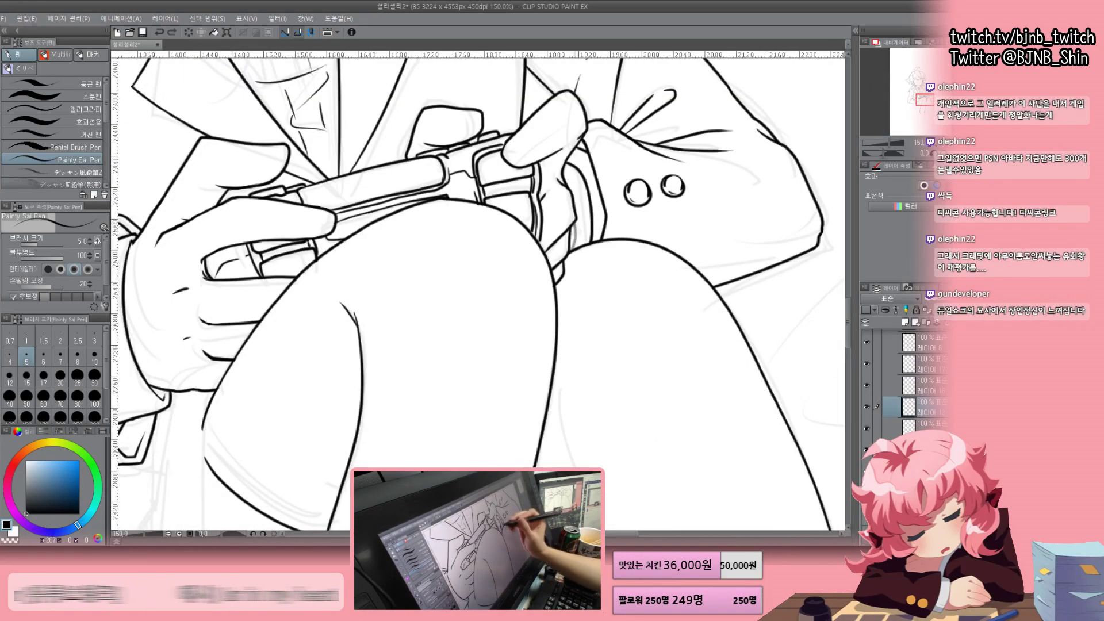
scroll(477, 288, up, 3)
Outline the upper lash of the picture's right eye on the face layer and fill it solid black
click(885, 364)
scroll(633, 215, down, 5)
scroll(633, 214, up, 2)
key(h)
scroll(632, 214, up, 2)
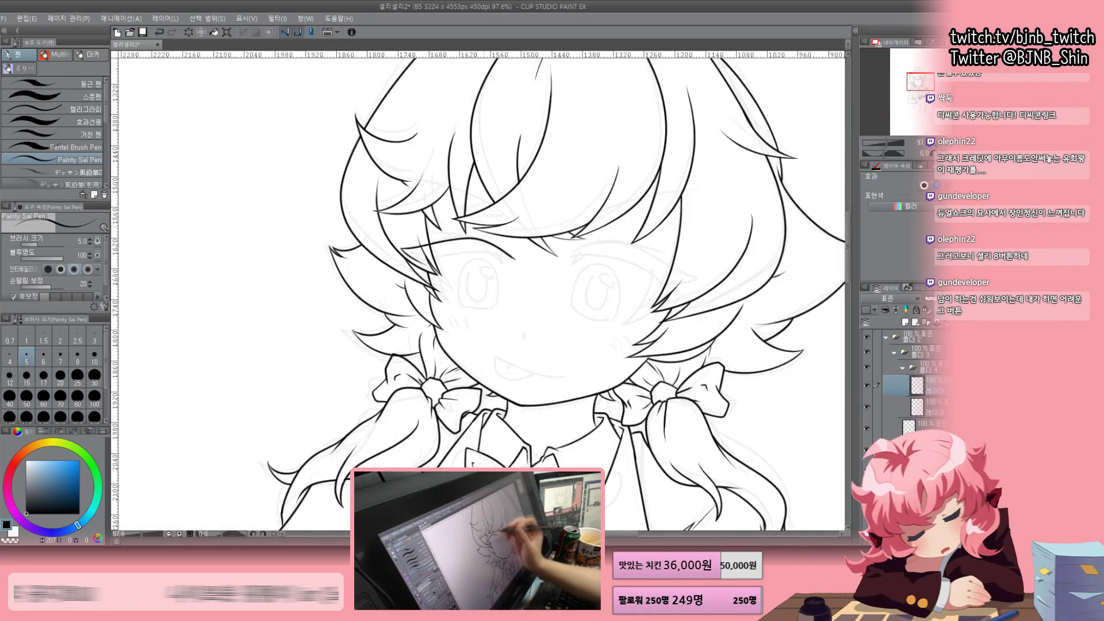
key(h)
scroll(477, 287, up, 3)
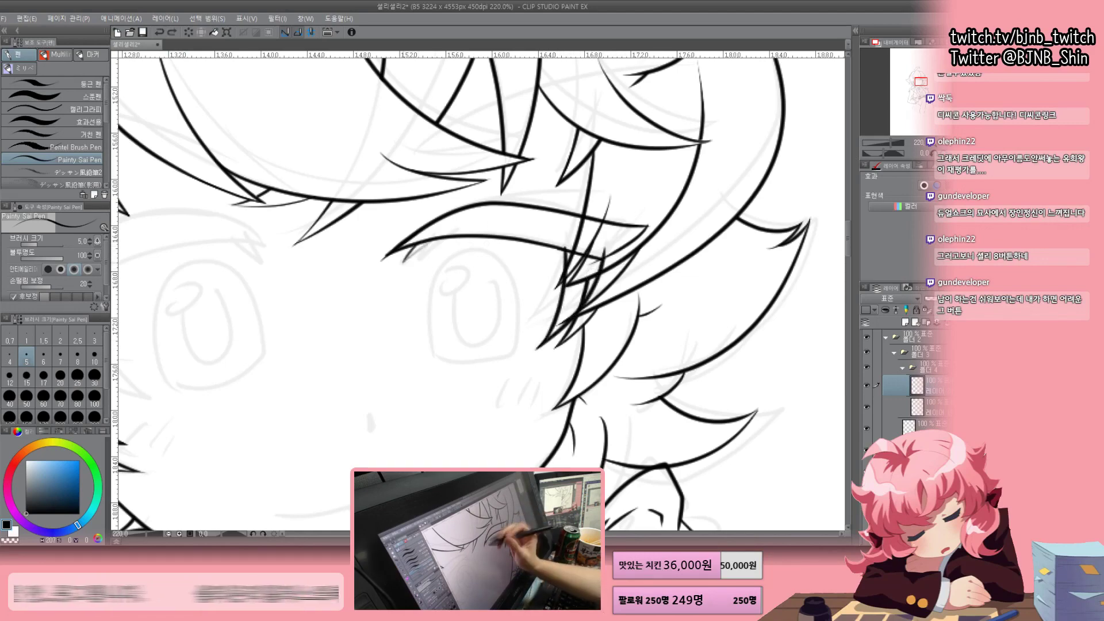
drag(402, 253, 540, 345)
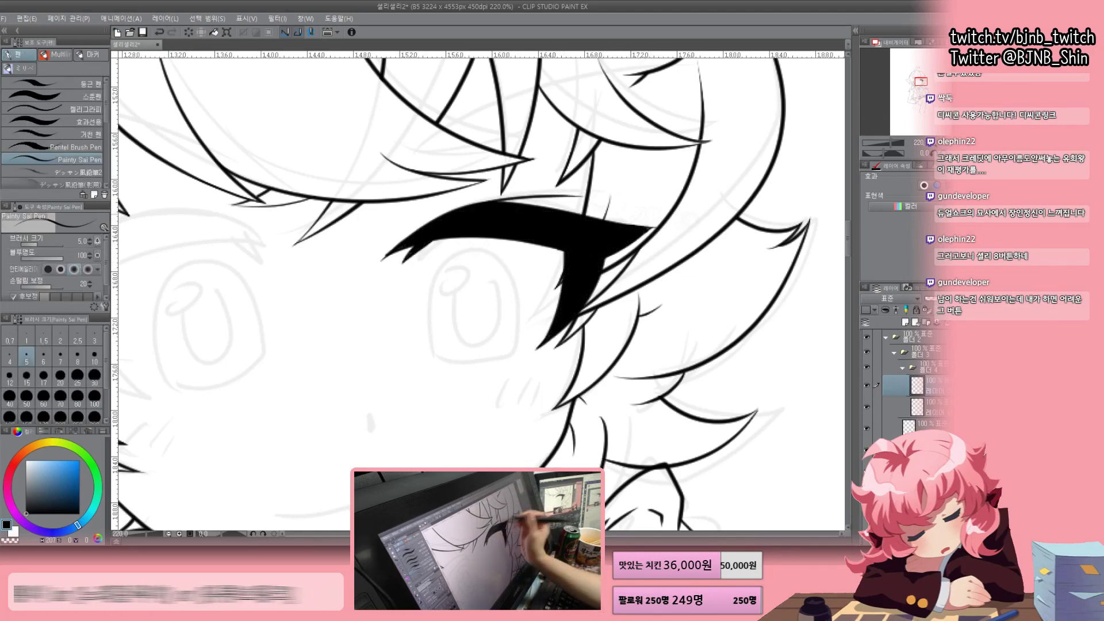
Ink the iris outline beneath the finished black lash and save the file
scroll(706, 203, down, 5)
key(h)
scroll(706, 203, up, 2)
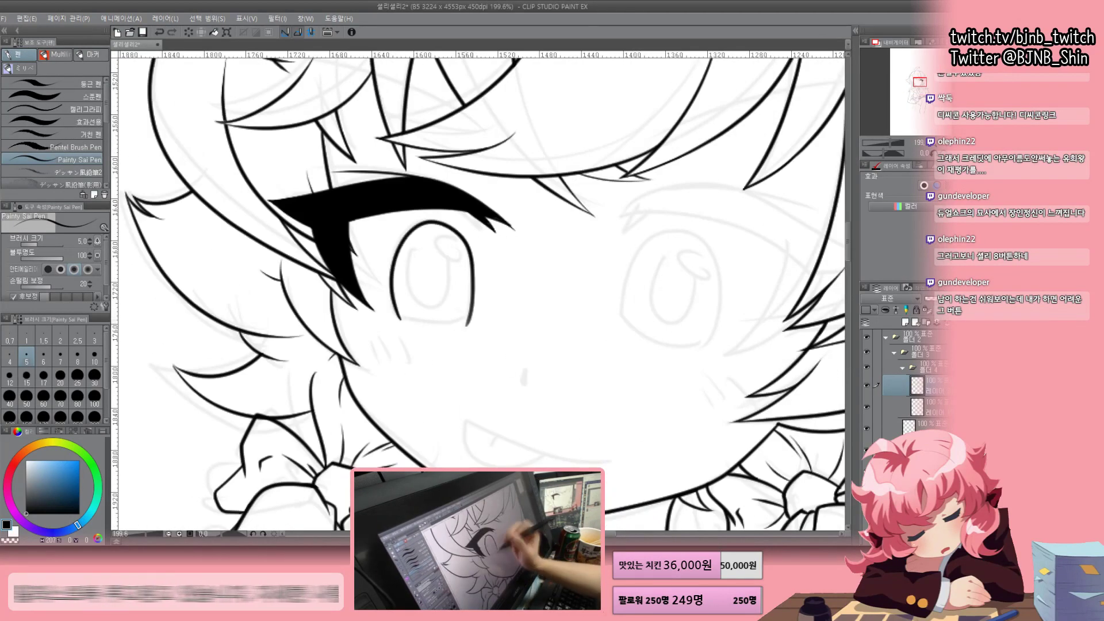
scroll(706, 203, down, 3)
key(ctrl+s)
Copy the drawn eye, mirror it onto the other side of the face and transform the pair into place
key(h)
scroll(477, 288, up, 3)
key(m)
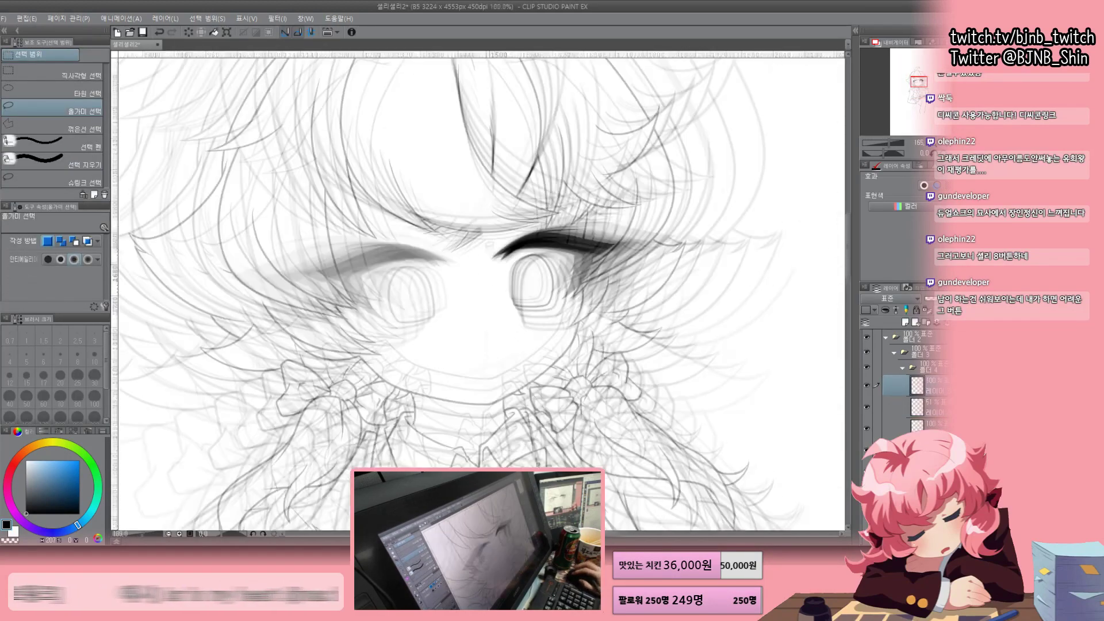
key(p)
scroll(477, 287, down, 3)
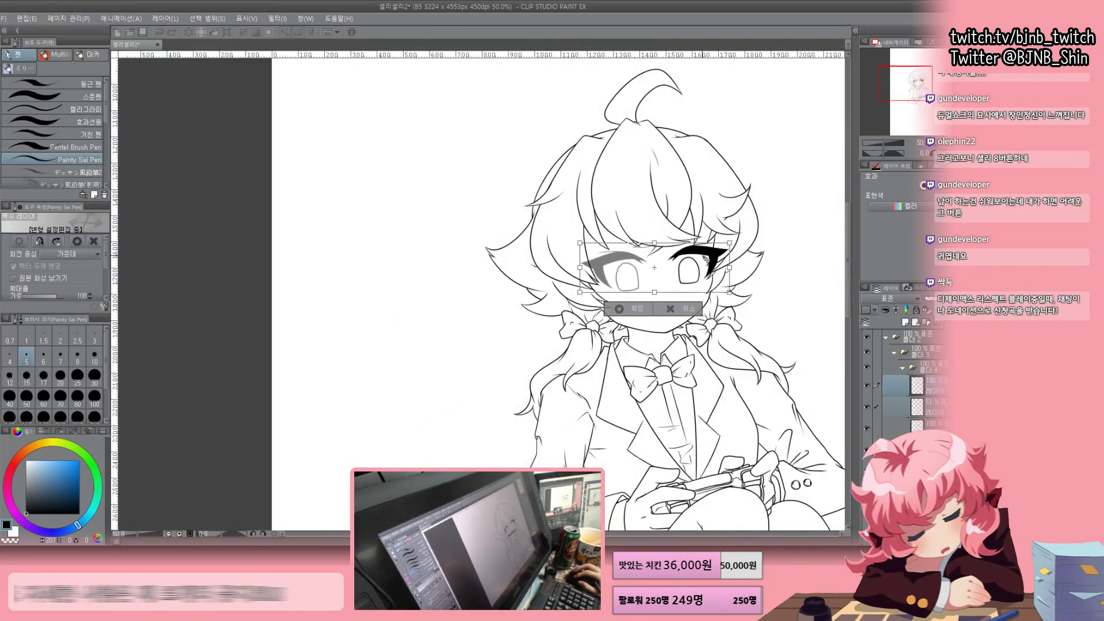
Redraw the thick lashes of both eyes in solid black over the faded copies used as a guide
scroll(477, 287, up, 6)
key(h)
key(minus)
key(minus)
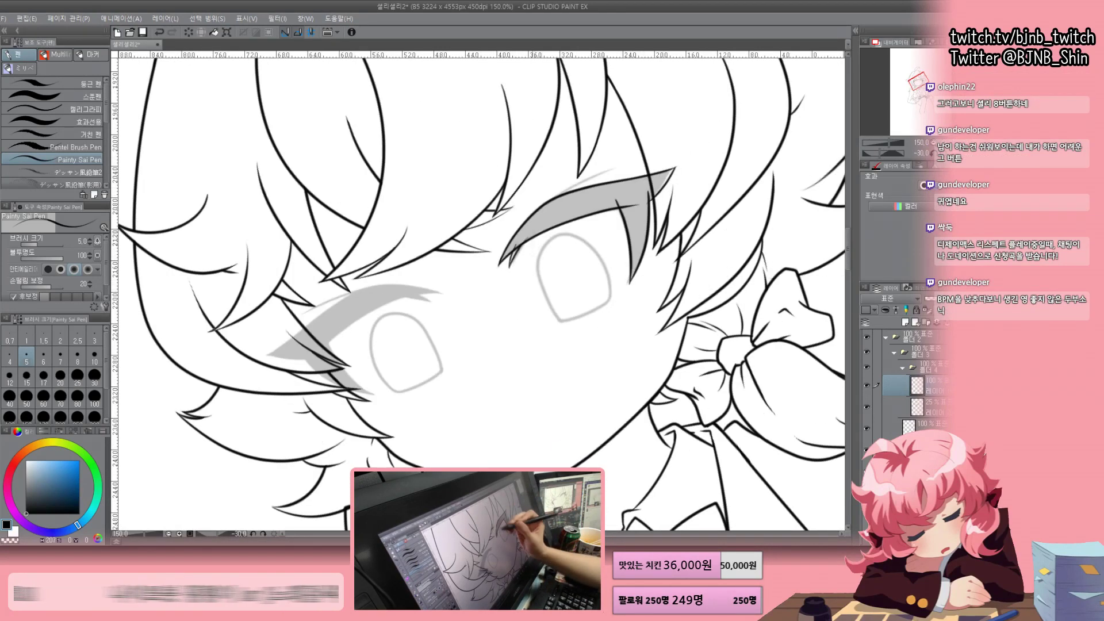
drag(509, 259, 670, 171)
key(h)
scroll(477, 287, up, 3)
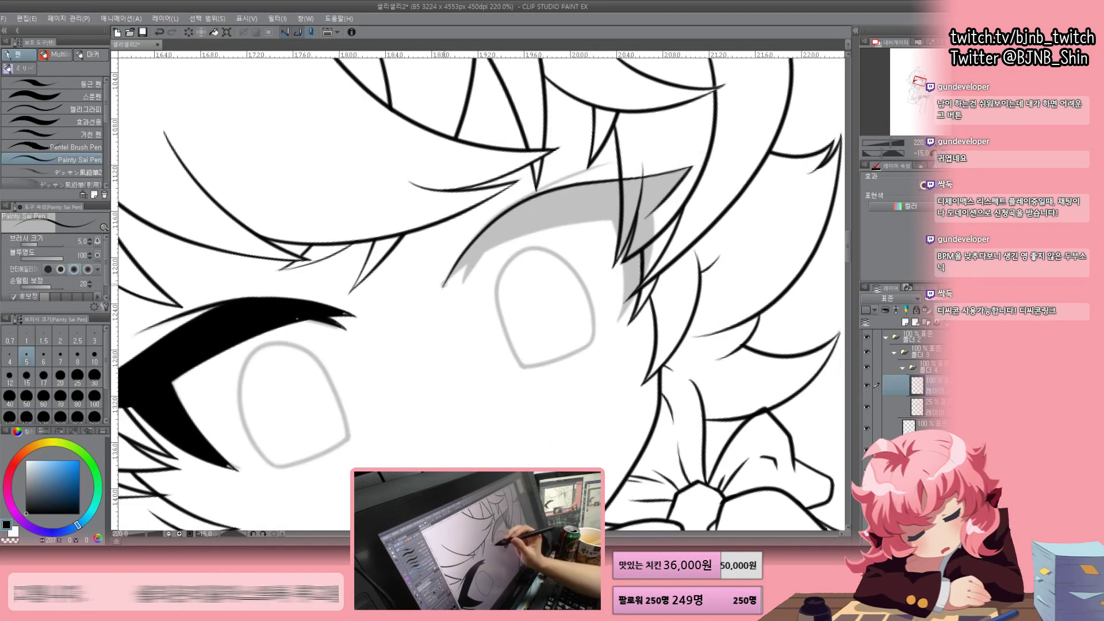
drag(454, 279, 687, 170)
key(asciicircum)
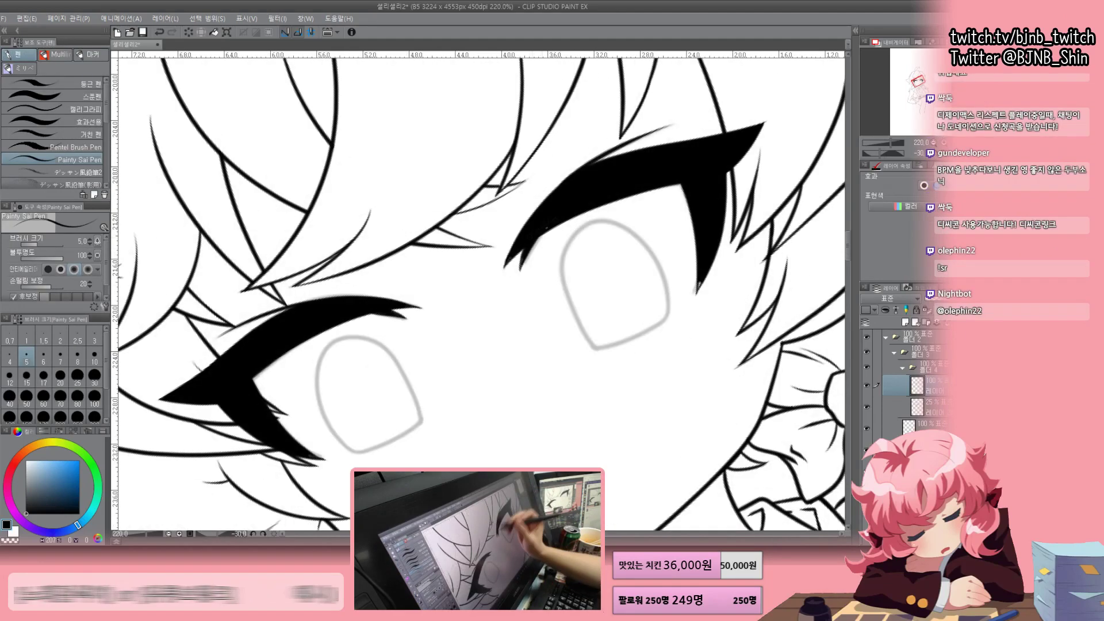
Ink both iris outlines, the small nose mark and the smiling mouth line, and save the file
scroll(396, 311, down, 3)
scroll(395, 310, up, 3)
scroll(396, 310, down, 4)
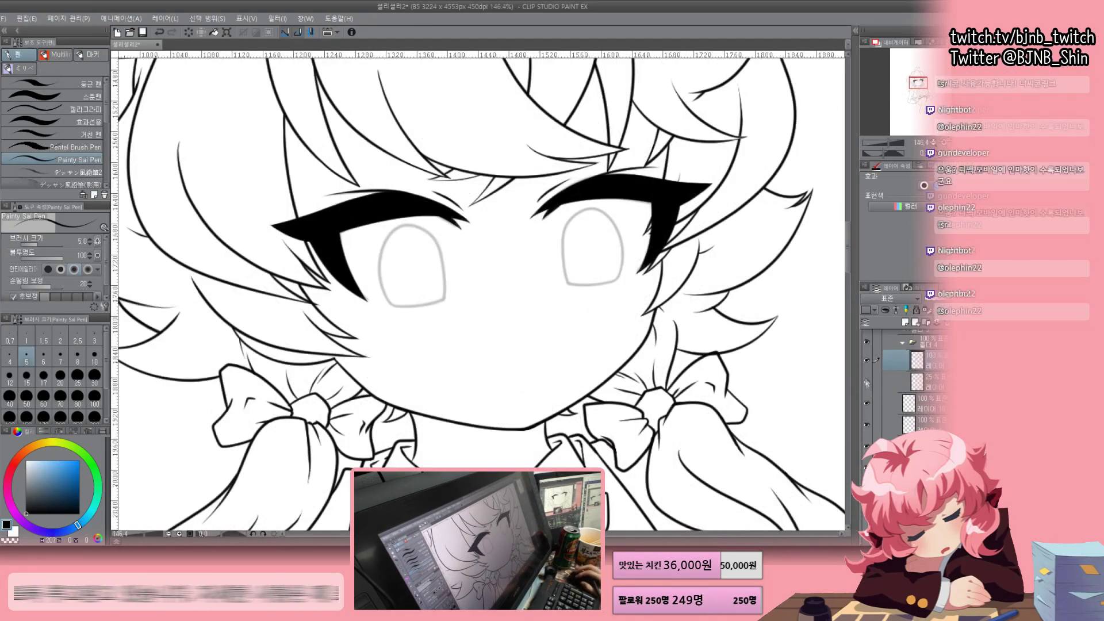
scroll(395, 310, up, 1)
drag(483, 334, 486, 336)
drag(501, 402, 516, 386)
key(h)
drag(325, 319, 322, 321)
key(ctrl+s)
scroll(534, 264, down, 5)
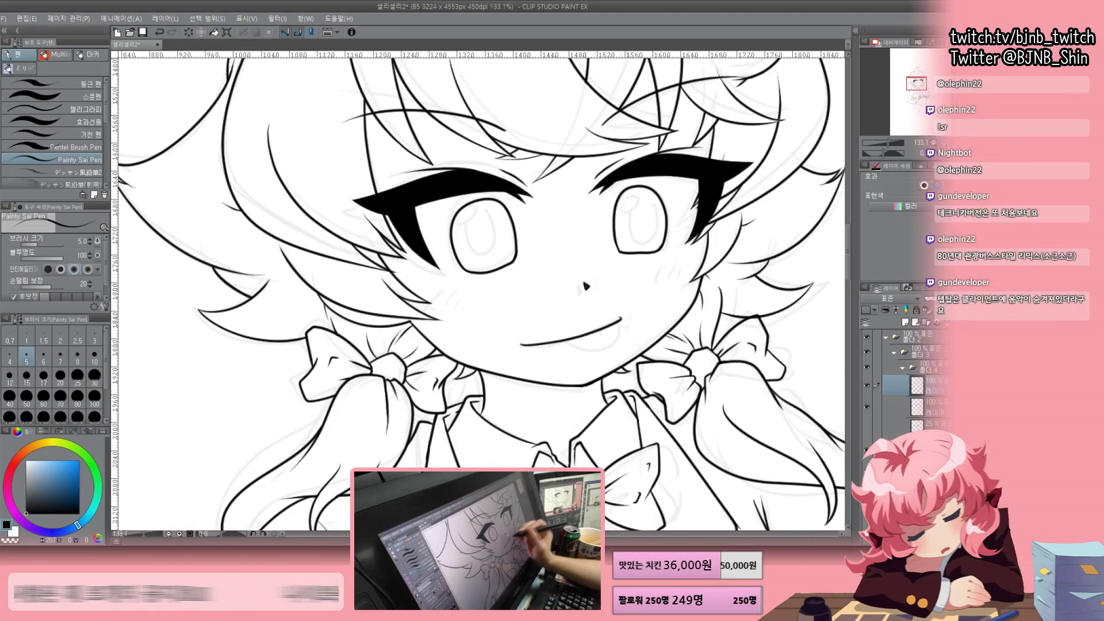
Ink the small tongue below the smiling mouth line and set the pen size to 12
key(h)
scroll(533, 264, down, 5)
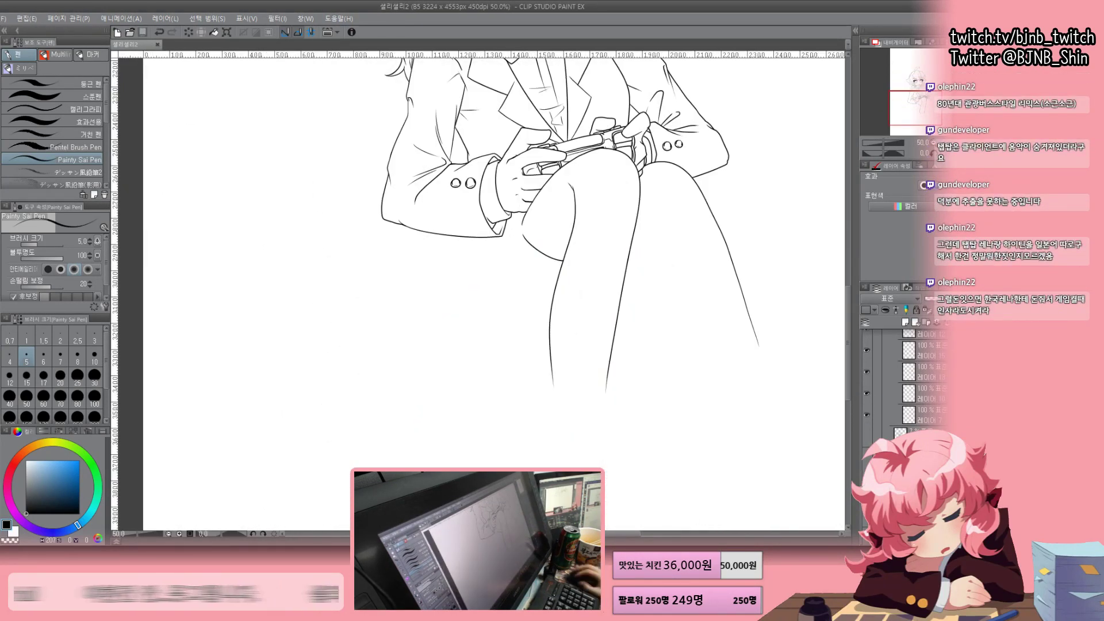
scroll(534, 264, down, 2)
scroll(534, 264, up, 2)
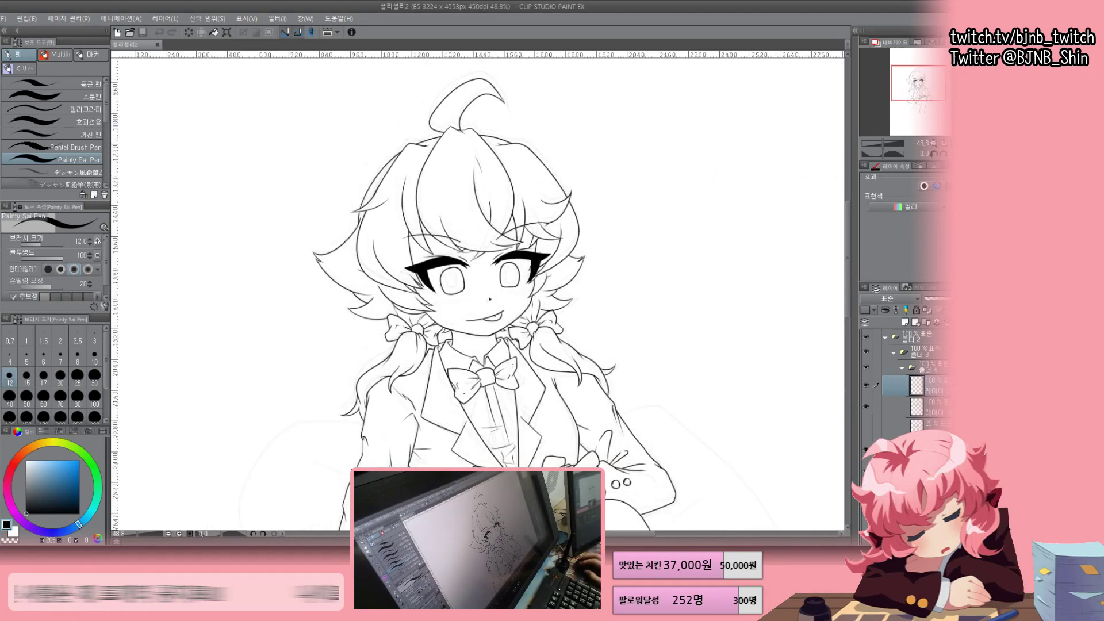
Lasso the jacket sleeve on the picture's left, nudge it slightly upward and inward, and clear the selection
scroll(533, 264, up, 2)
scroll(903, 380, down, 3)
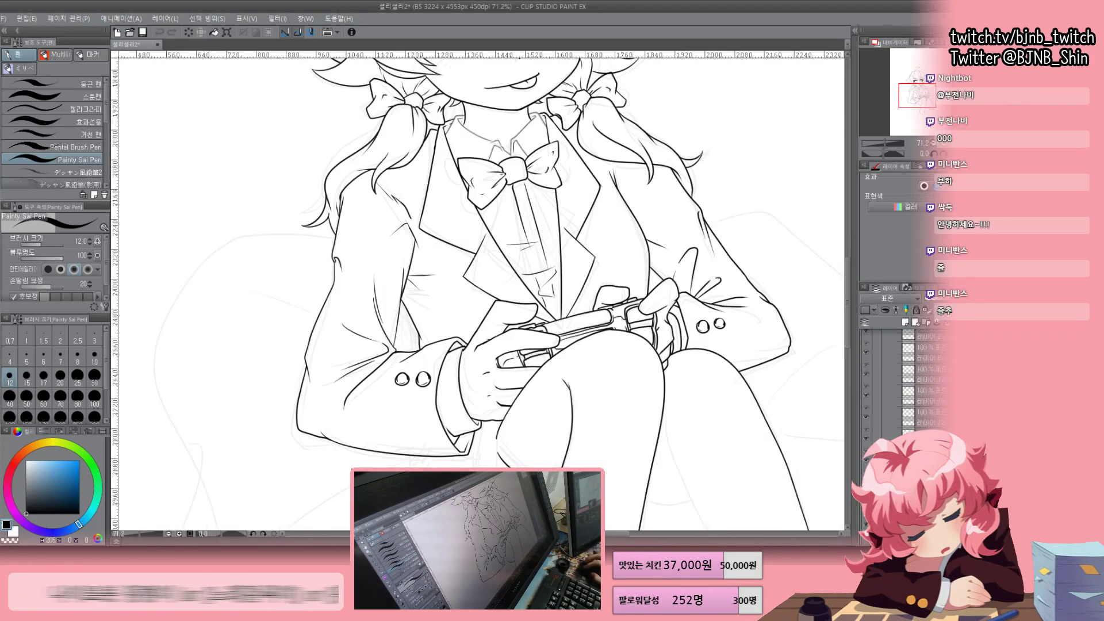
scroll(478, 288, down, 1)
key(m)
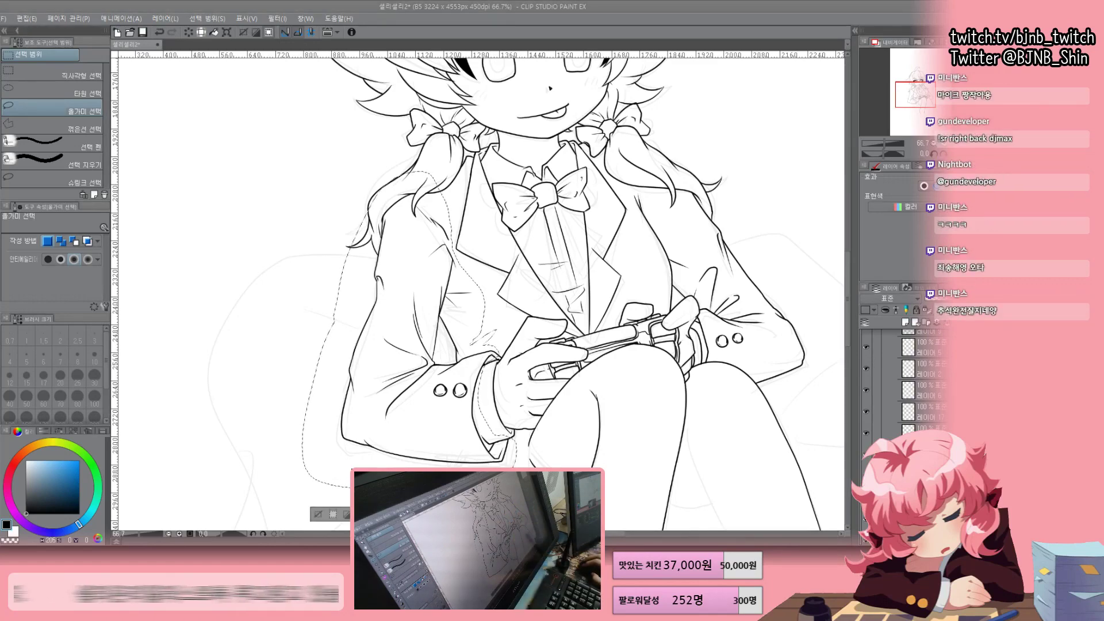
drag(429, 173, 423, 174)
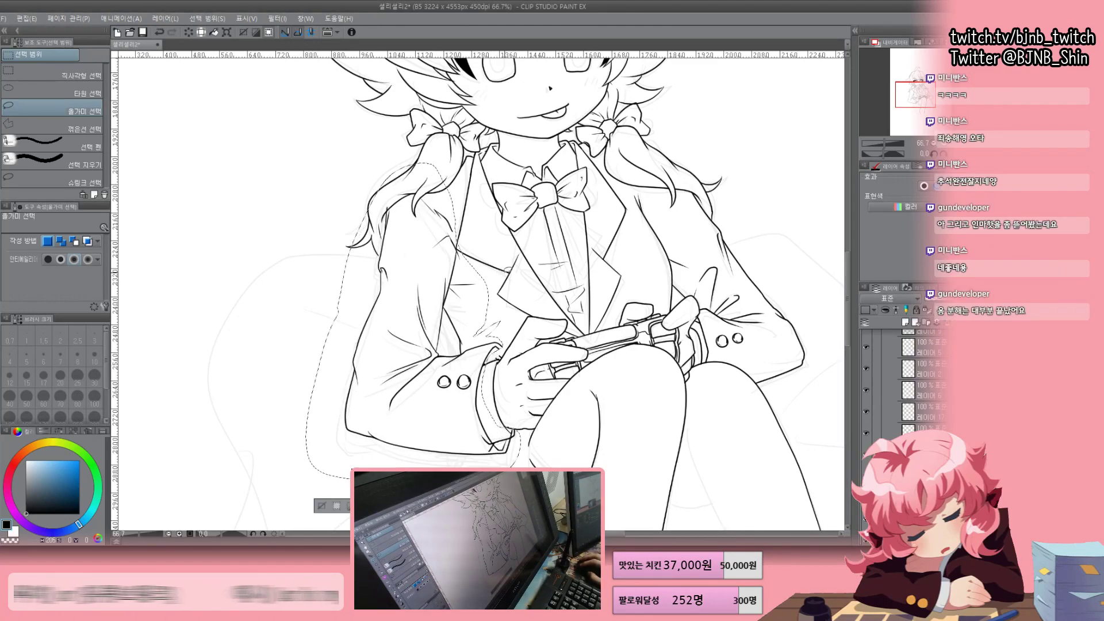
drag(459, 301, 487, 255)
key(ctrl+d)
Clean up and re-ink the lines around the shifted sleeve and its cuff with the pen at size 6
scroll(487, 256, up, 6)
key(e)
key(l)
scroll(477, 288, down, 4)
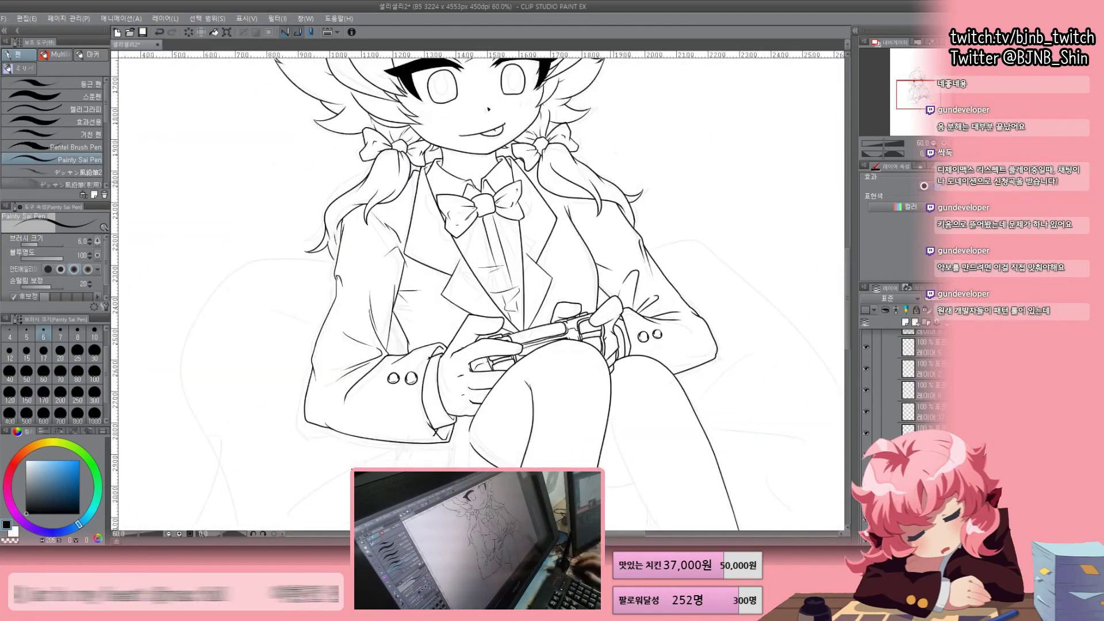
scroll(477, 287, up, 2)
drag(543, 133, 540, 166)
key(ctrl+d)
key(p)
scroll(558, 394, up, 2)
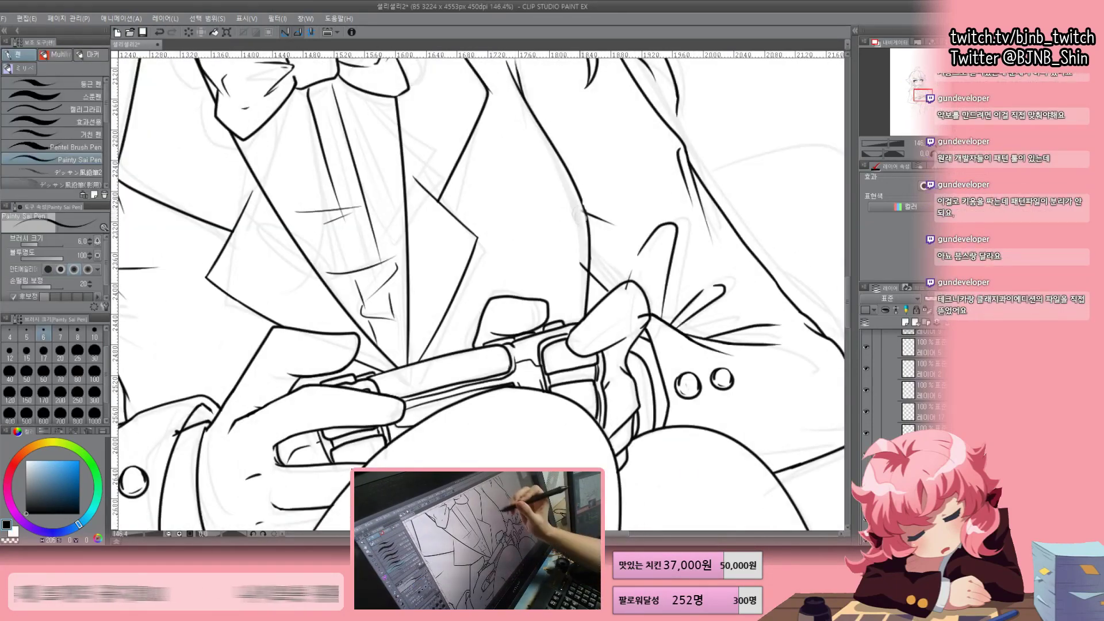
Ink the collar details and the small hair strands beside the neck, above the bow tie
scroll(477, 288, down, 3)
scroll(477, 287, up, 3)
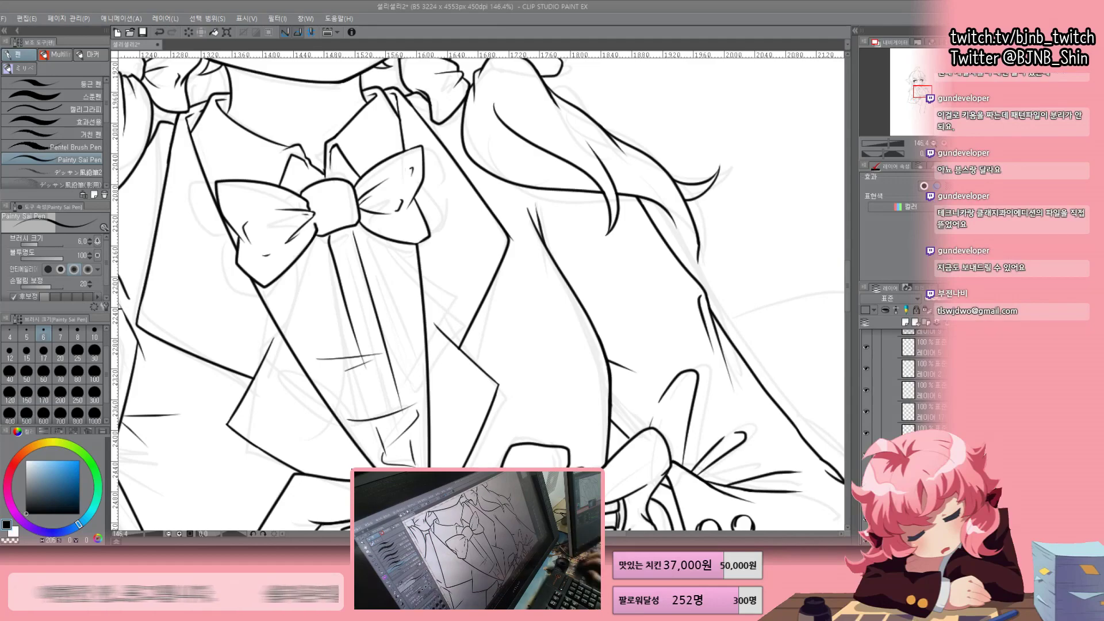
scroll(478, 287, down, 5)
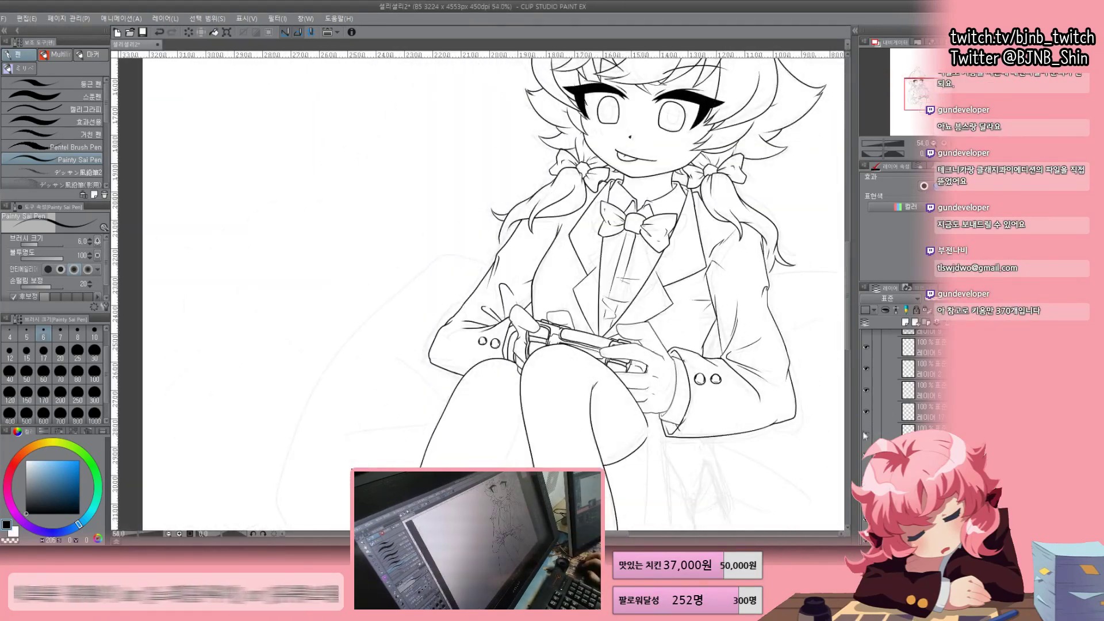
scroll(609, 155, up, 5)
drag(517, 287, 286, 233)
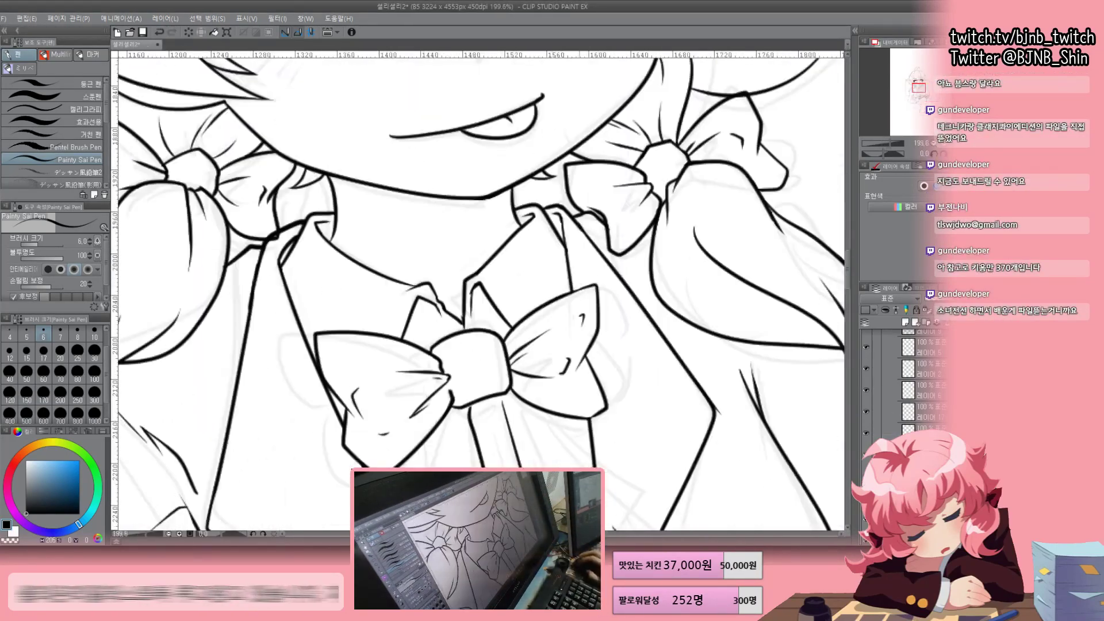
Examine the inked figure in close-up and at overall size to check the jacket and face lines
scroll(477, 288, down, 5)
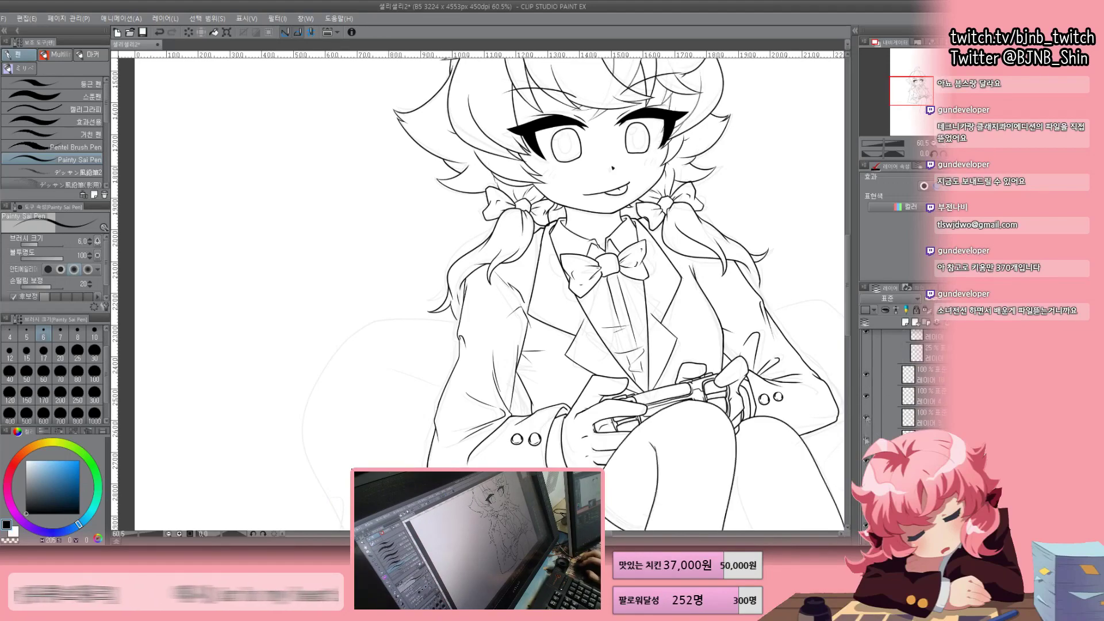
scroll(477, 288, up, 5)
scroll(477, 287, down, 5)
scroll(477, 287, up, 5)
scroll(478, 288, down, 5)
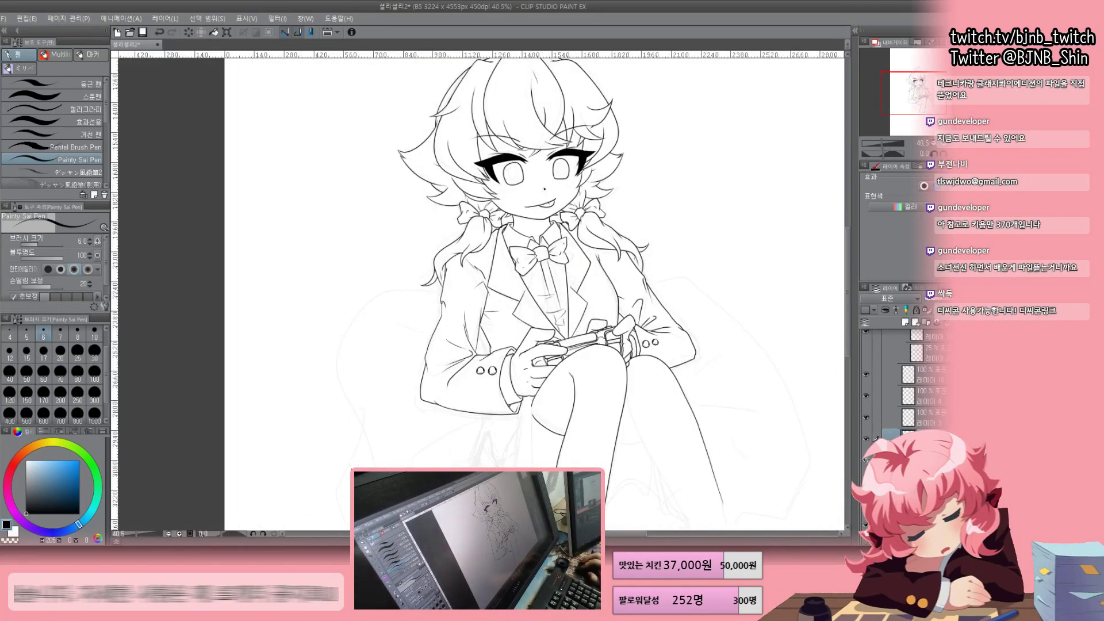
scroll(477, 288, up, 5)
scroll(478, 288, down, 5)
Redraw the upper and lower lapel edges on the picture's right side of the jacket with pen size 5
scroll(477, 287, up, 4)
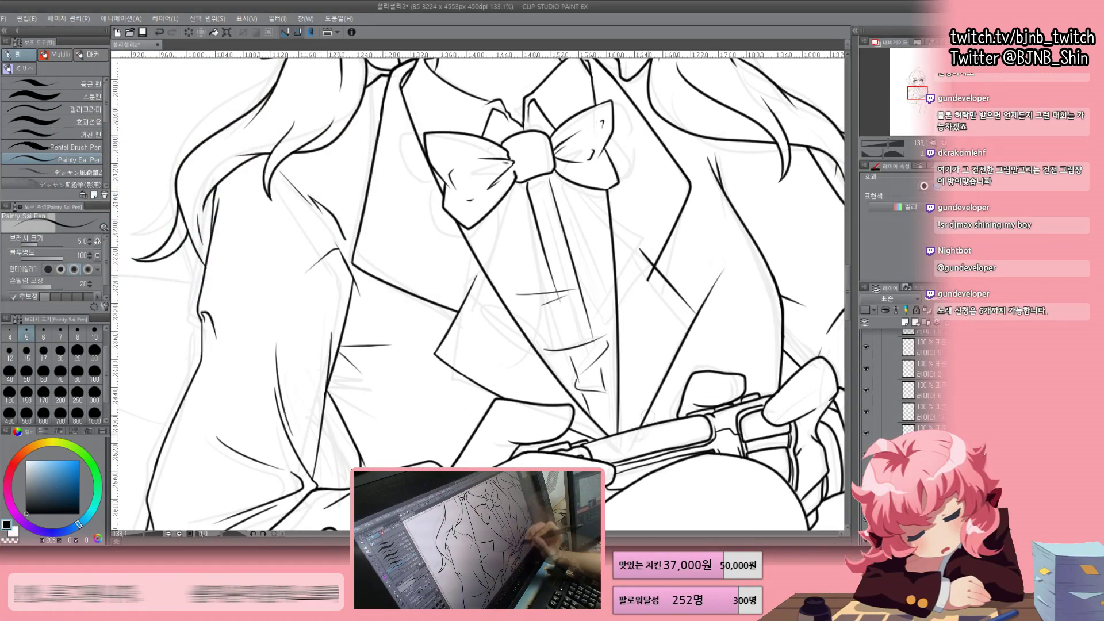
drag(657, 262, 696, 314)
scroll(689, 191, up, 3)
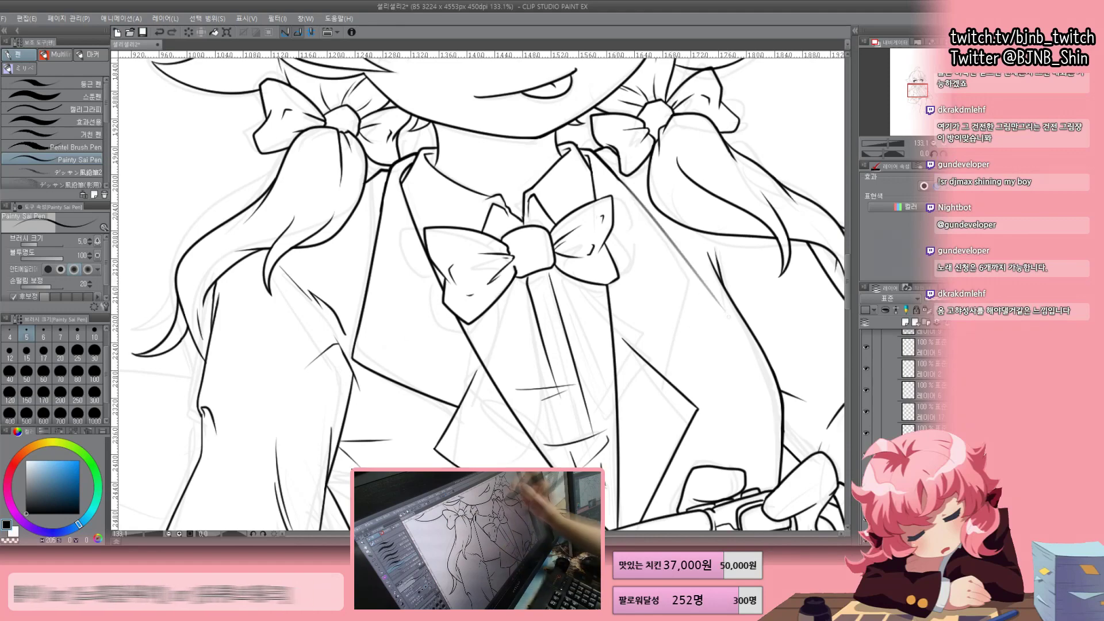
scroll(478, 294, down, 5)
scroll(477, 293, up, 4)
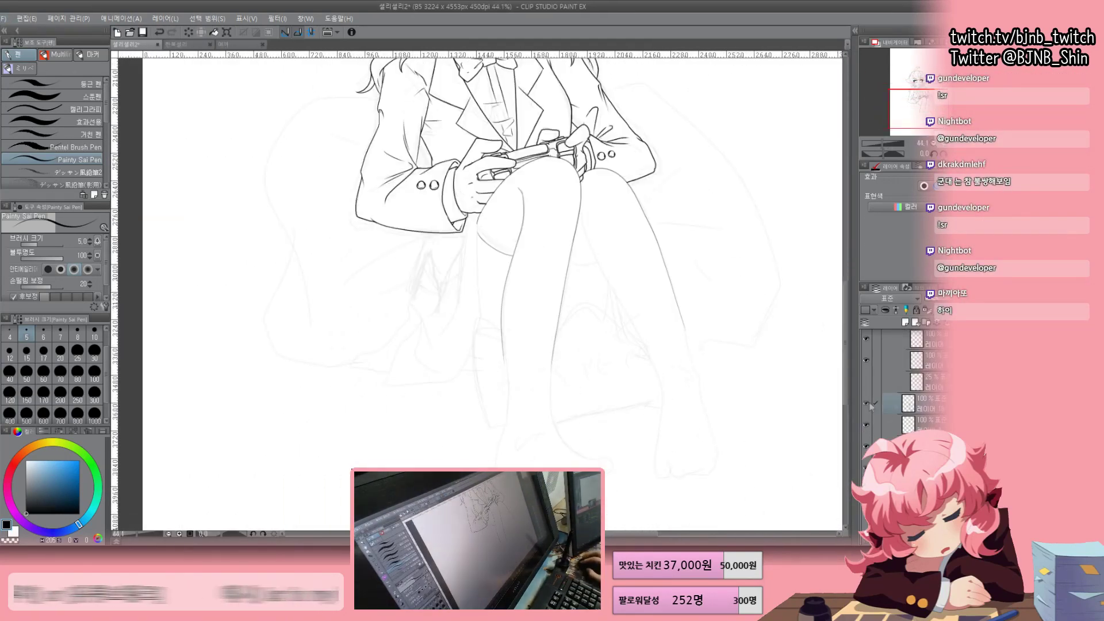
Ink the long shin and calf lines of both legs down toward the ankles
scroll(517, 287, up, 2)
drag(580, 119, 694, 391)
scroll(718, 337, up, 3)
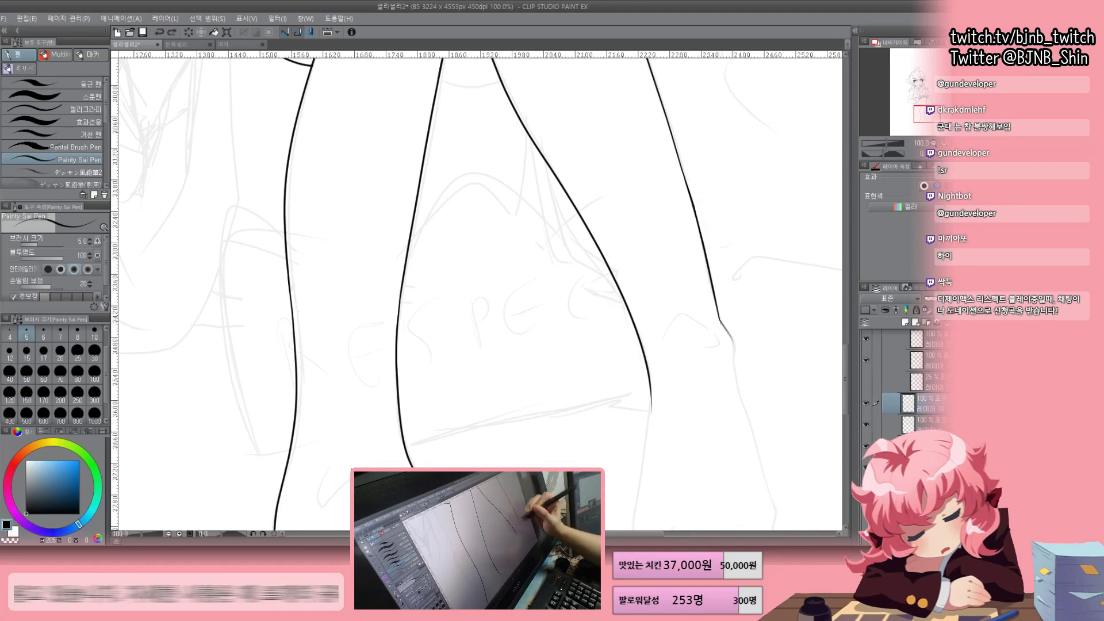
Ink the side-view foot with its big toe and sole, and the sides of the front-facing foot
key(h)
scroll(477, 288, down, 3)
drag(679, 176, 718, 357)
drag(403, 283, 368, 344)
drag(271, 412, 482, 371)
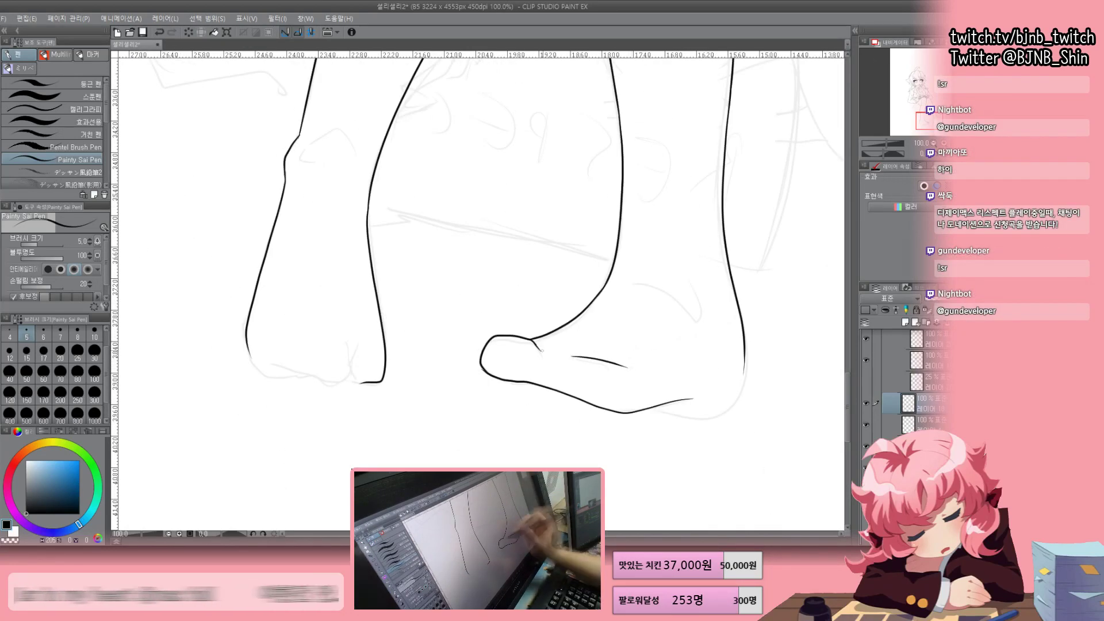
Ink the ankle bone lines on both feet and close the heel and toe contours
drag(633, 283, 703, 319)
key(h)
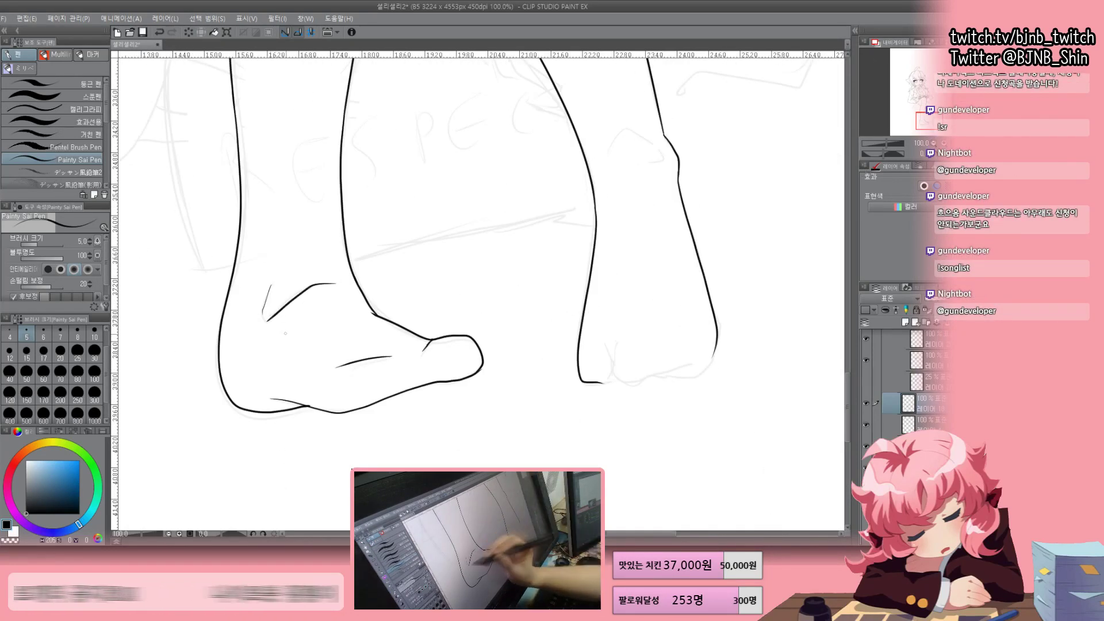
drag(605, 152, 662, 161)
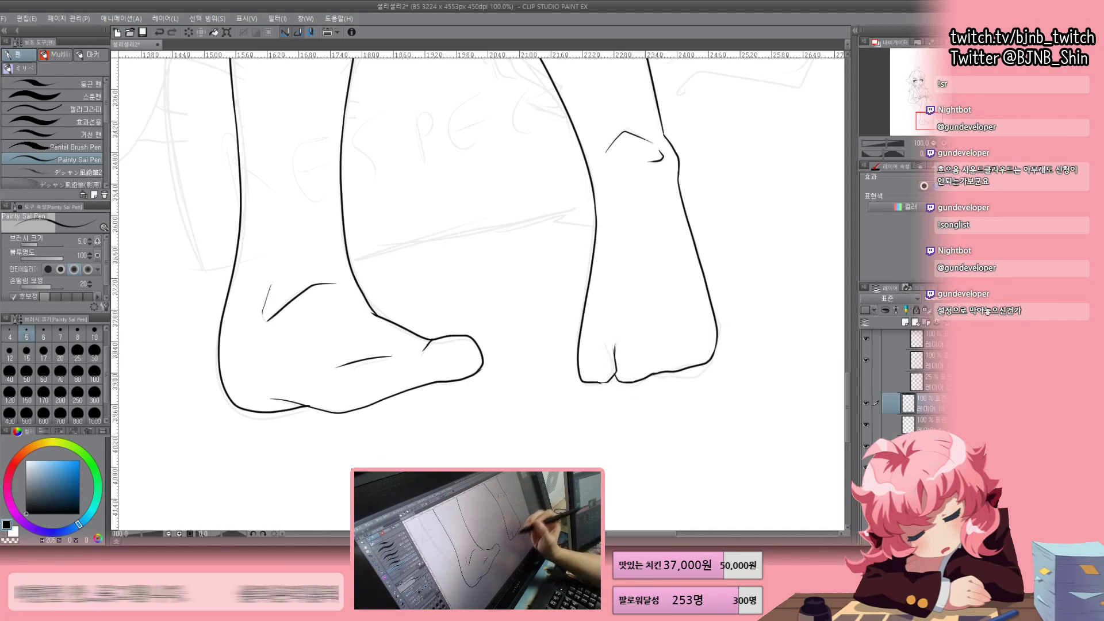
Ink the two long edges of the cloth hanging beside the thigh below the picture's left sleeve
scroll(477, 288, down, 3)
scroll(478, 288, up, 3)
drag(530, 193, 511, 442)
scroll(477, 288, down, 3)
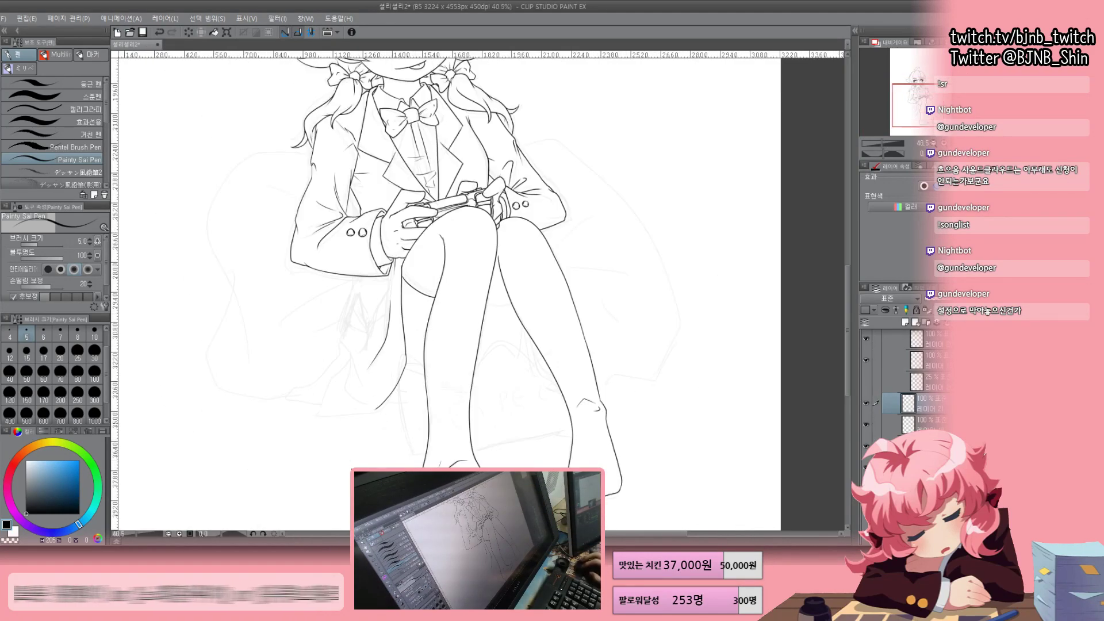
scroll(478, 288, up, 4)
scroll(477, 288, down, 3)
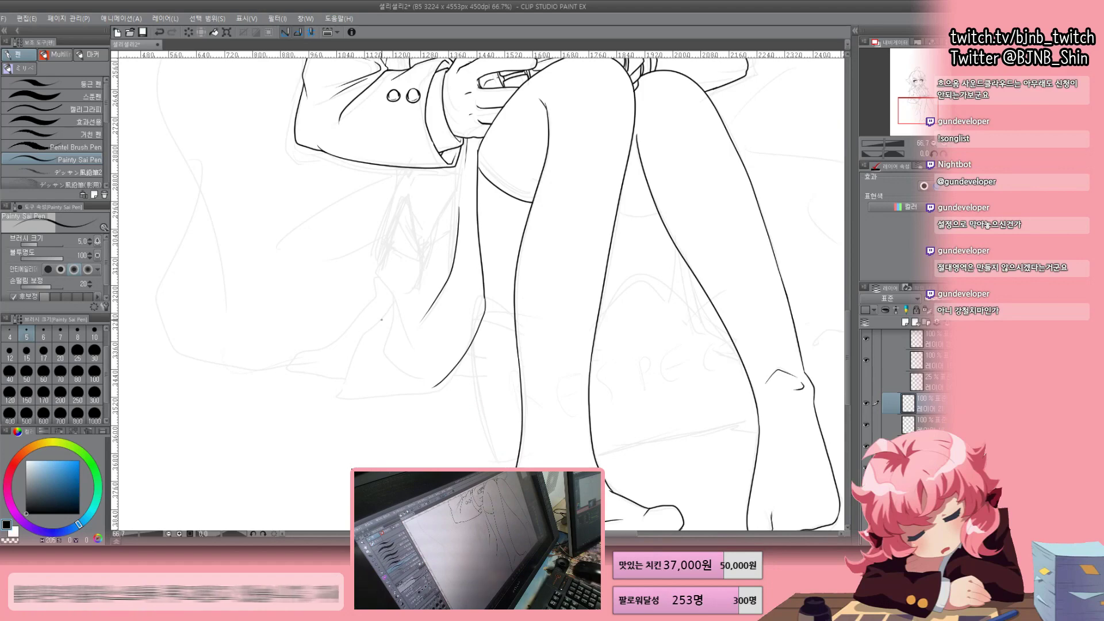
Ink the outer edge, inner folds and pointed lower hem of the hanging cloth beneath the sleeve
scroll(477, 287, up, 2)
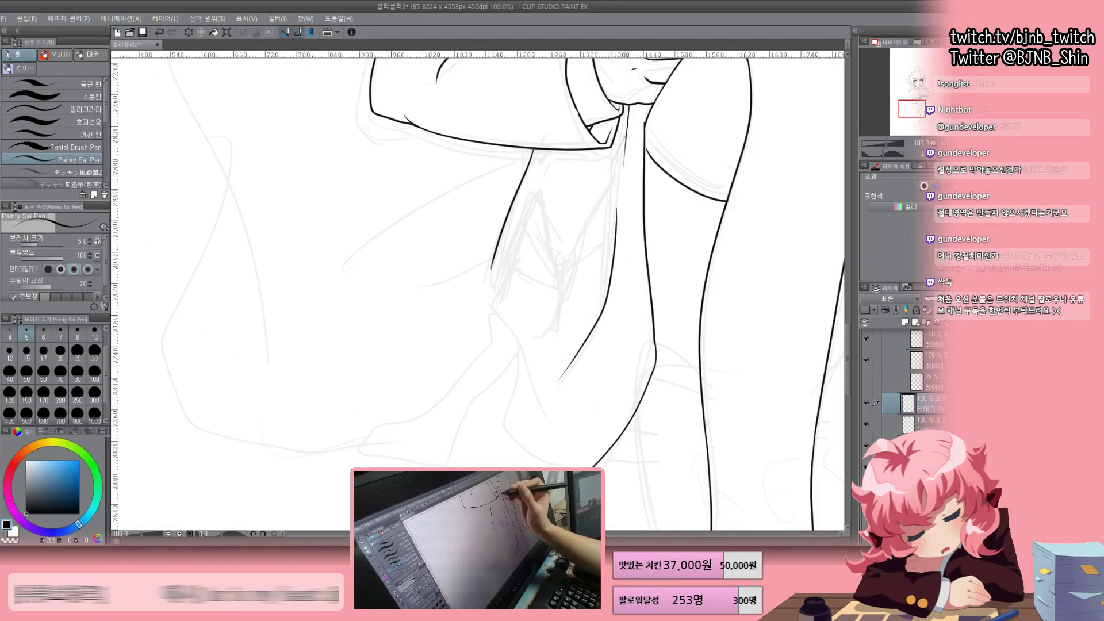
drag(626, 113, 598, 258)
drag(594, 197, 575, 248)
scroll(477, 288, down, 2)
scroll(477, 288, up, 2)
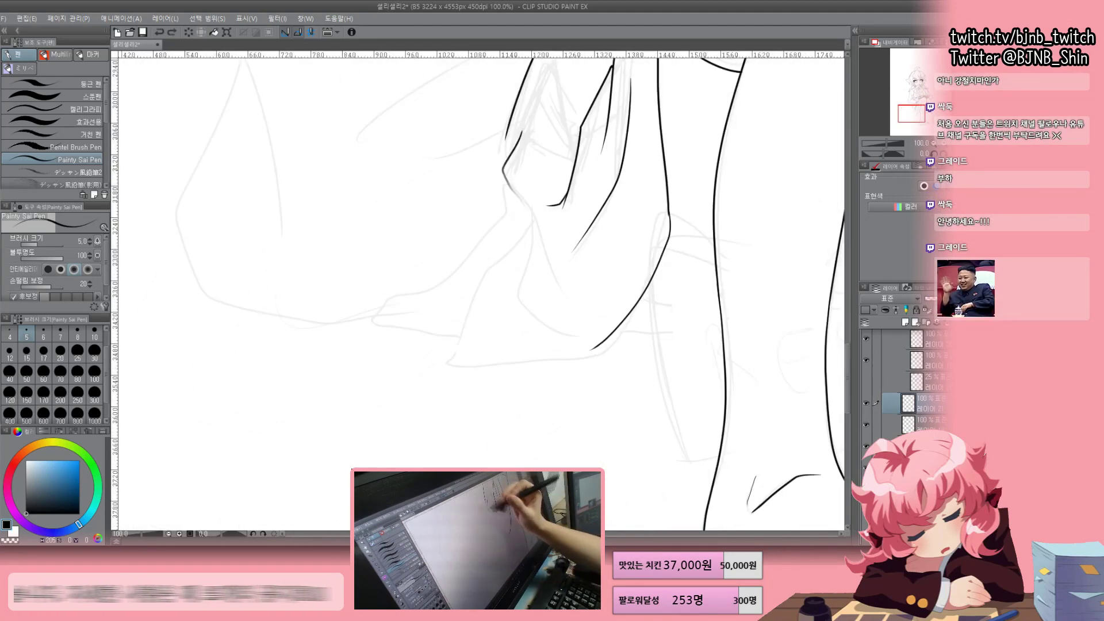
drag(552, 359, 451, 345)
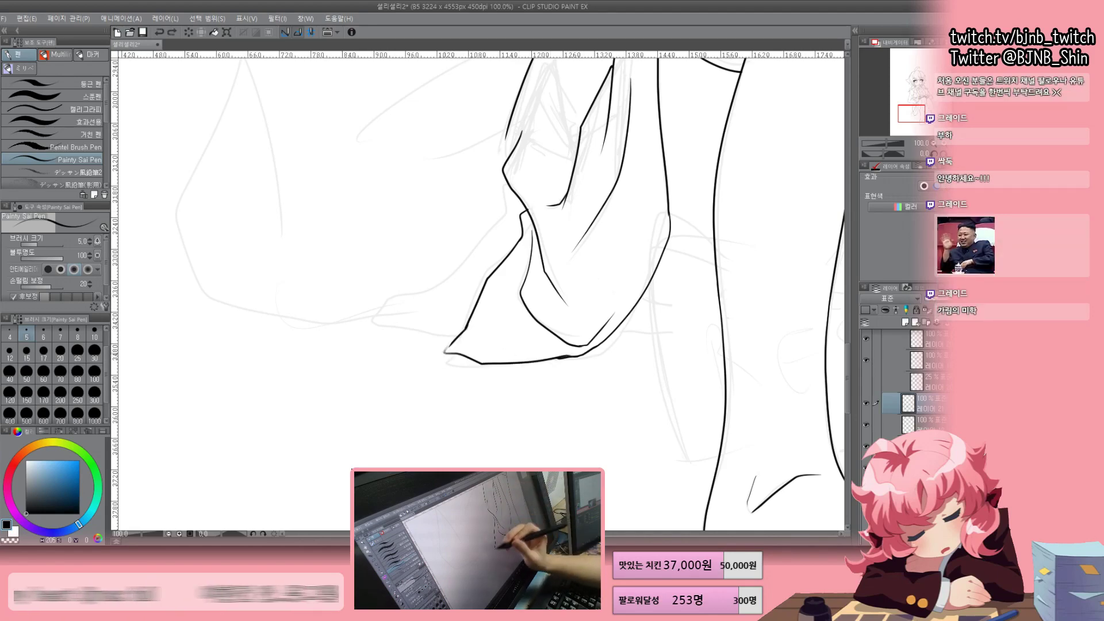
Ink the notched small pleats below the sleeve and the pointed outer flap of the hanging cloth
drag(673, 230, 512, 360)
scroll(512, 245, down, 1)
scroll(511, 245, up, 2)
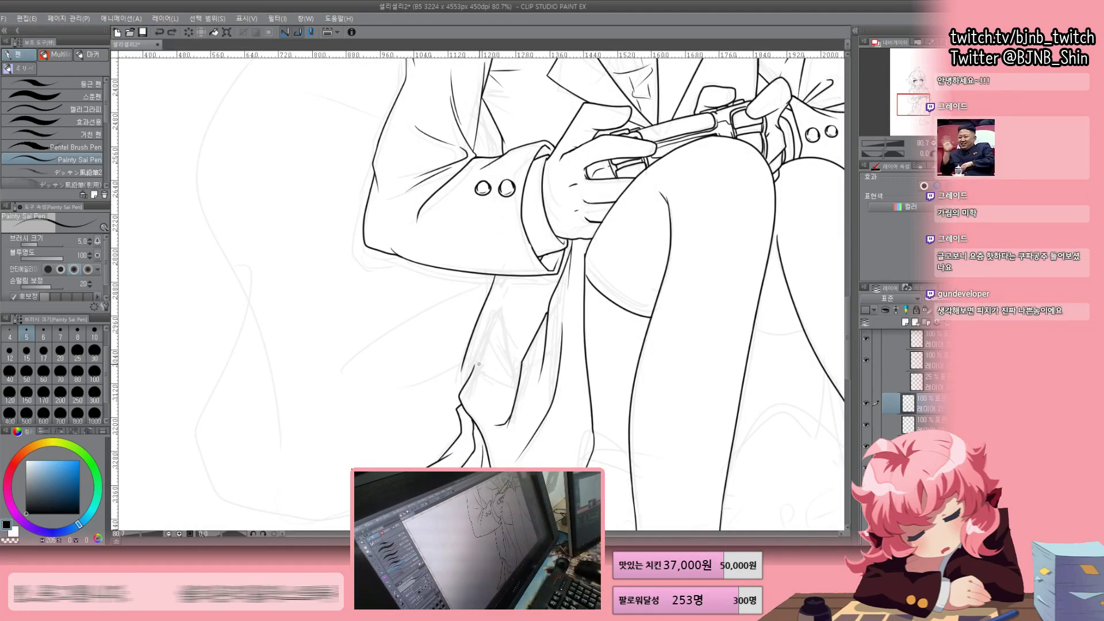
drag(485, 326, 479, 372)
scroll(543, 488, up, 2)
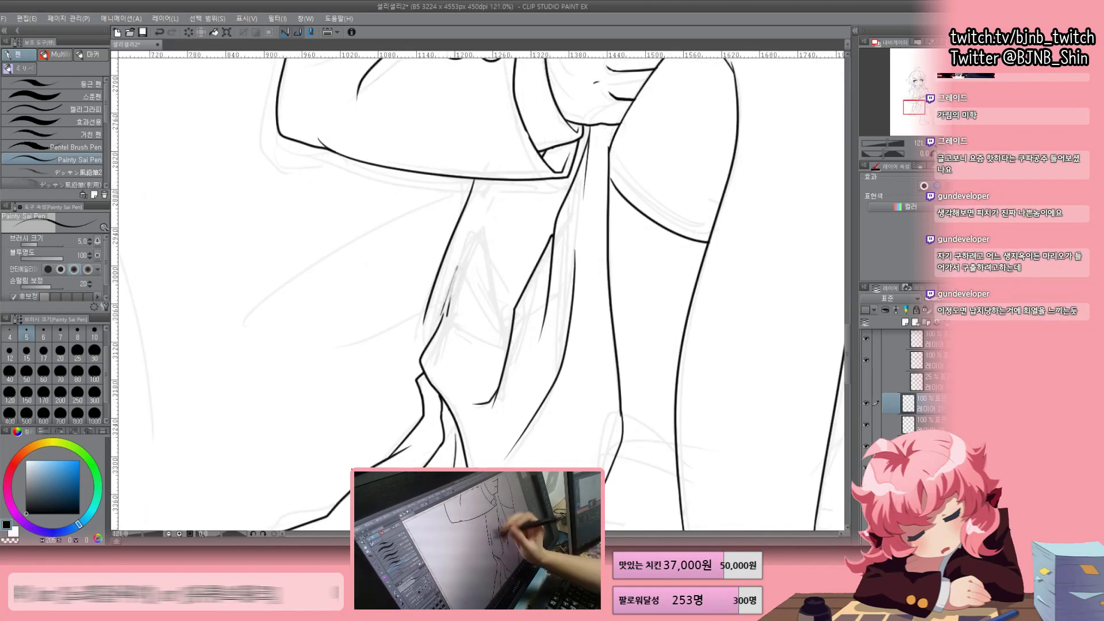
scroll(541, 402, down, 2)
scroll(473, 383, up, 3)
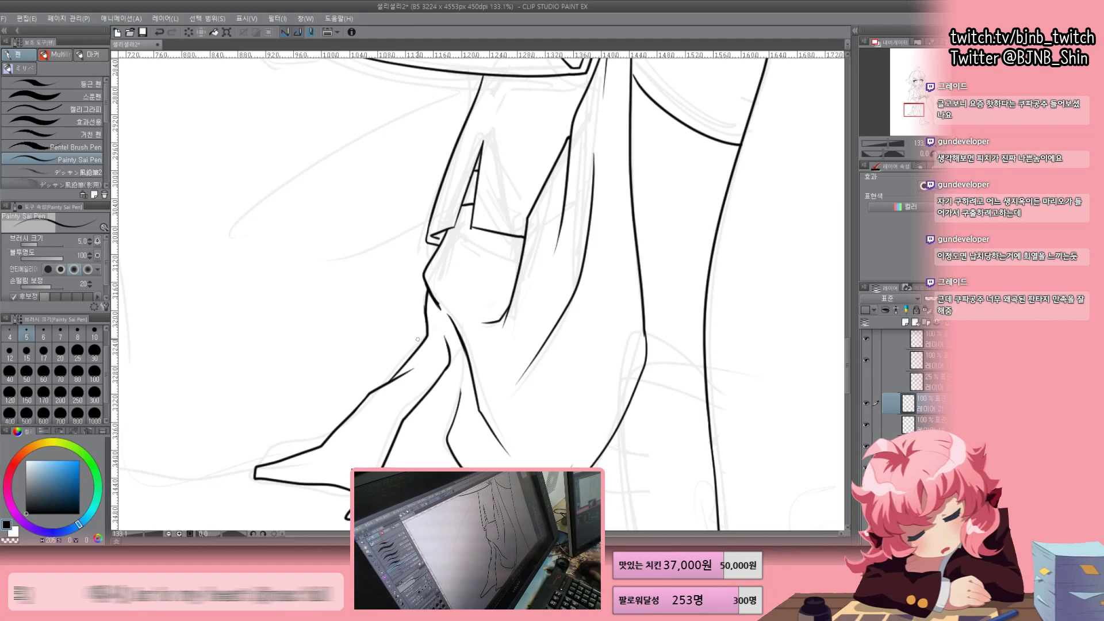
scroll(417, 340, down, 3)
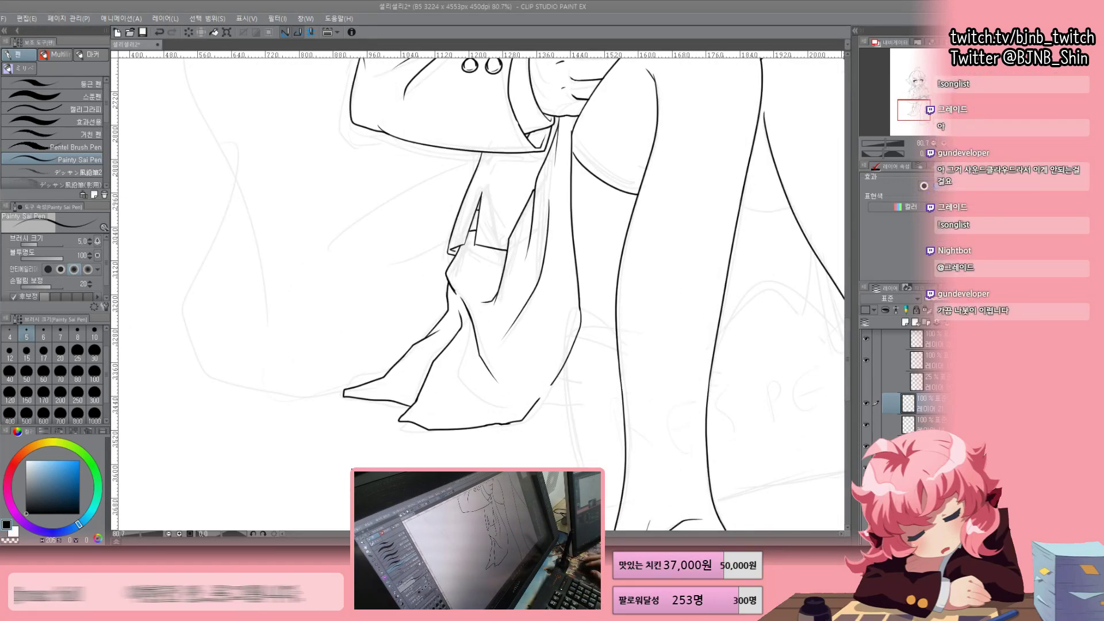
Ink the cloth's inner edge down to a narrow folded hem and draw the horizontal hem of its upper layer
drag(527, 418, 580, 292)
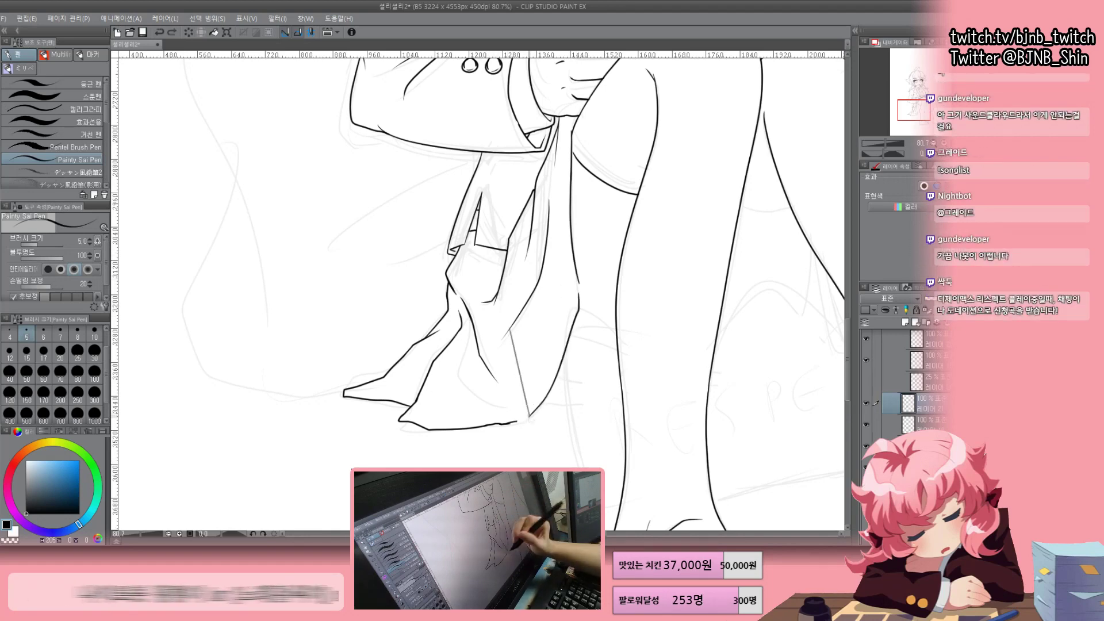
scroll(478, 288, up, 3)
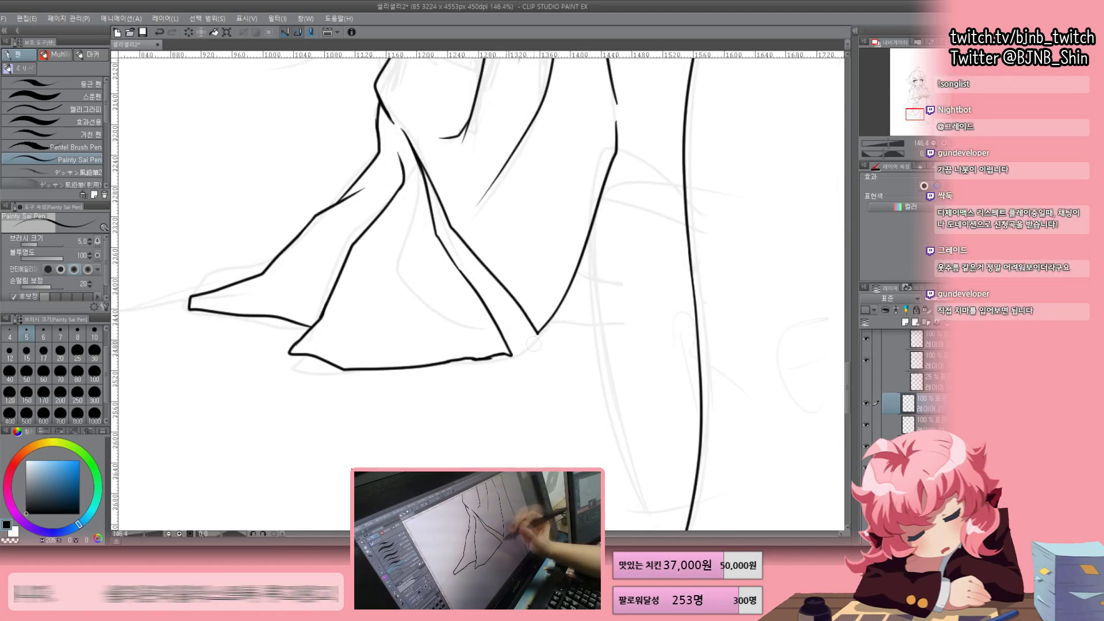
scroll(477, 287, up, 2)
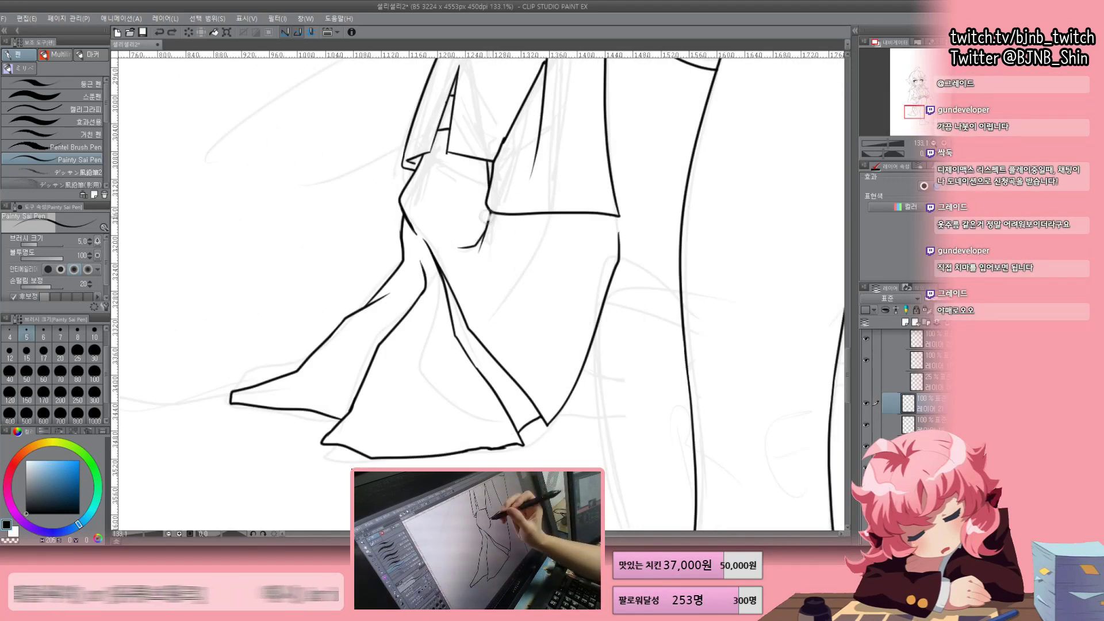
scroll(504, 215, down, 4)
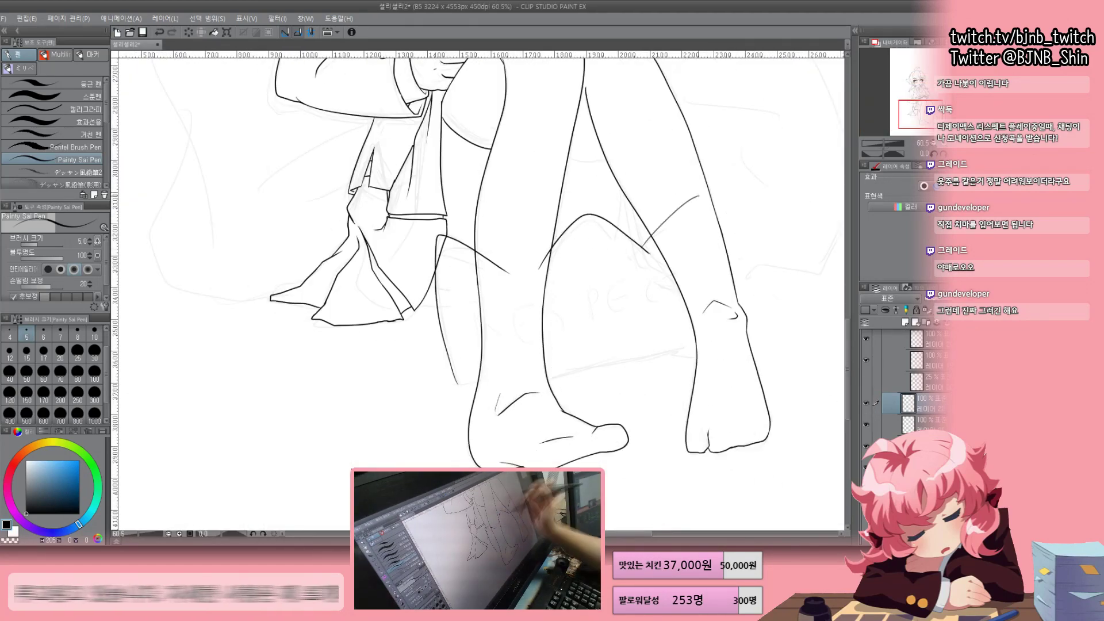
Ink the outline of the lettered bag shape behind the lower legs
drag(486, 393, 696, 356)
scroll(477, 316, up, 2)
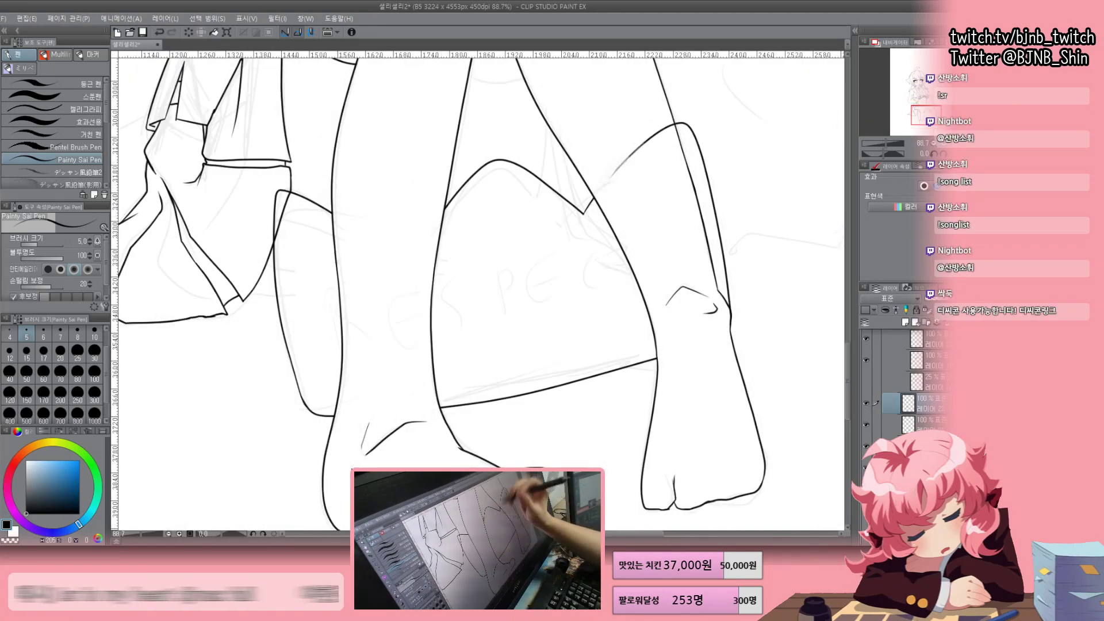
scroll(477, 288, up, 1)
Ink the thigh's lower edge between the legs and the sliver of cloth showing behind the far leg
drag(518, 144, 633, 345)
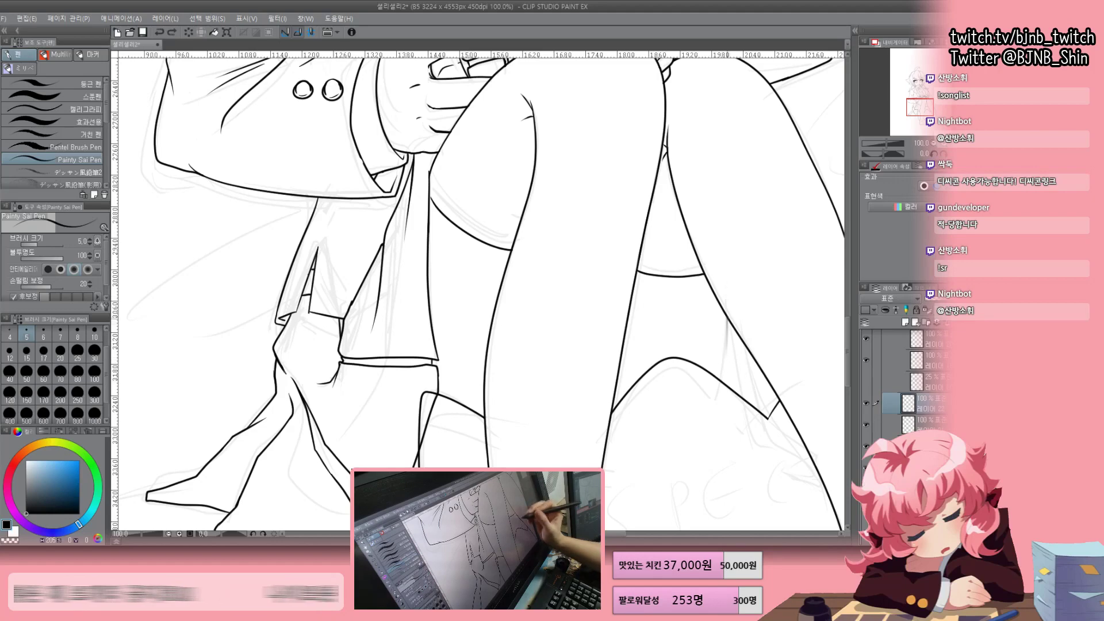
drag(729, 320, 719, 382)
scroll(725, 351, up, 2)
scroll(478, 287, down, 2)
scroll(477, 288, up, 1)
scroll(477, 288, down, 3)
scroll(478, 288, down, 1)
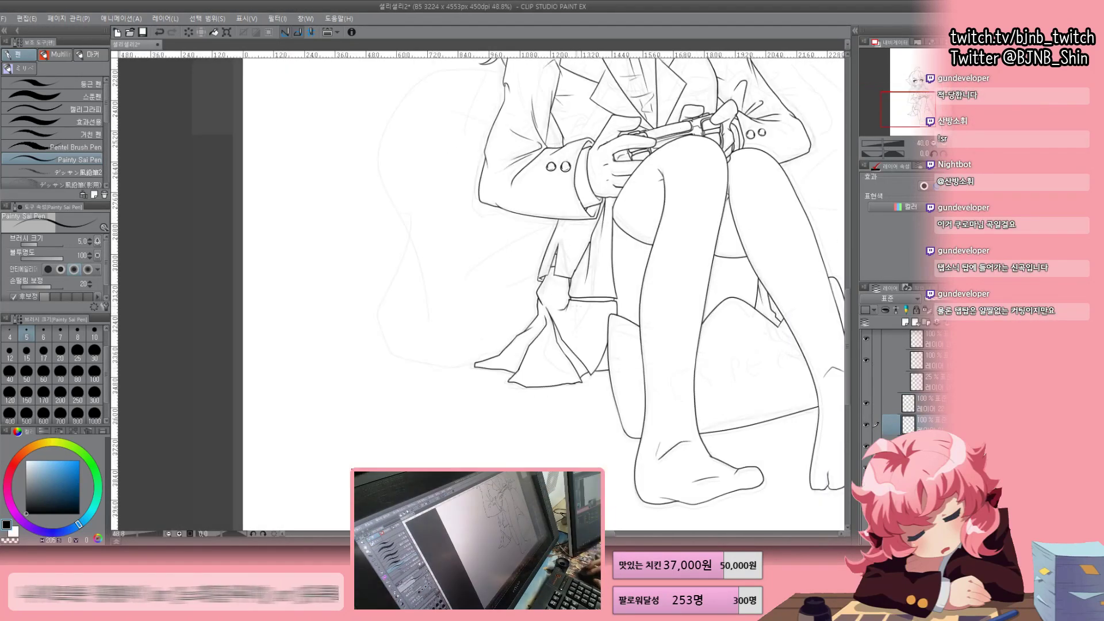
Close the lower hem corners of the hanging cloth and add thin fold lines along its pleats
scroll(478, 287, up, 1)
scroll(477, 288, up, 1)
scroll(477, 287, down, 3)
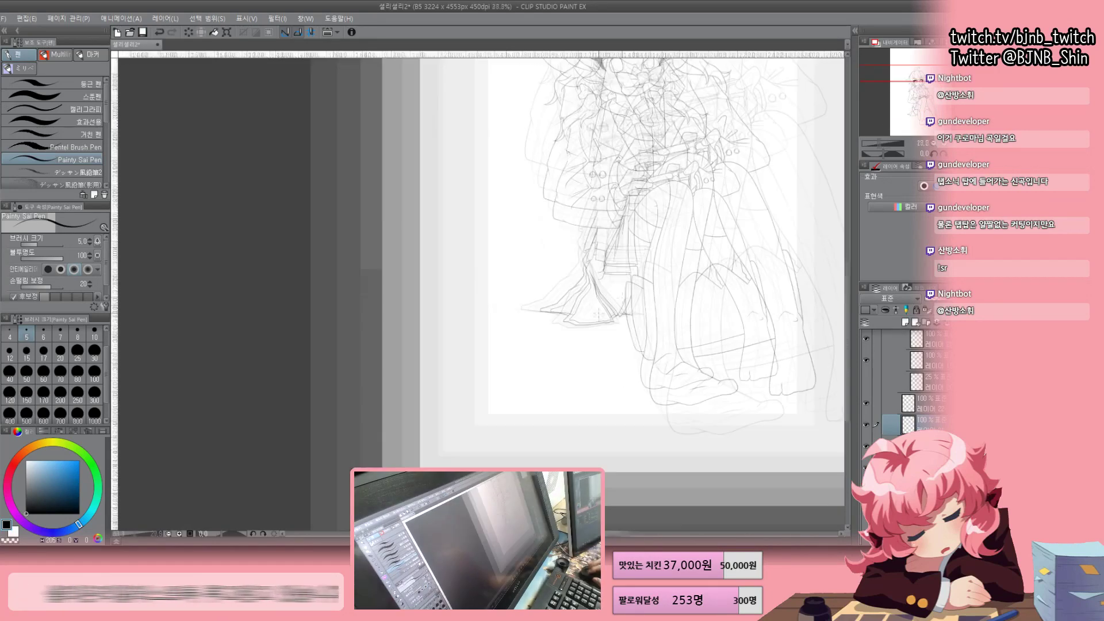
scroll(575, 299, up, 4)
drag(483, 279, 450, 320)
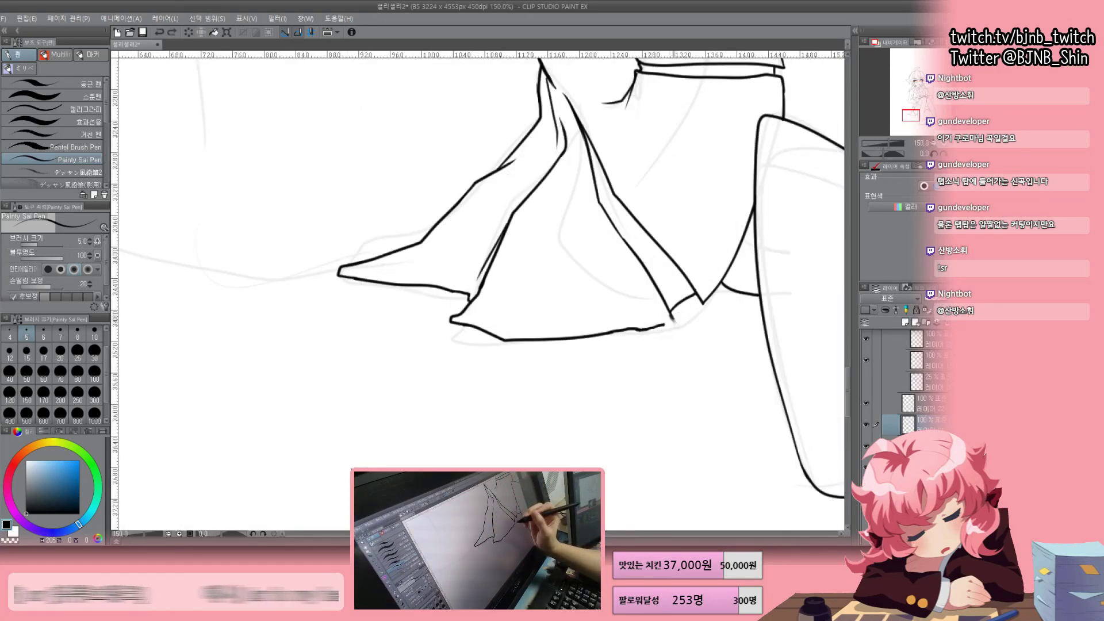
drag(660, 325, 677, 314)
scroll(719, 288, up, 2)
drag(628, 218, 686, 294)
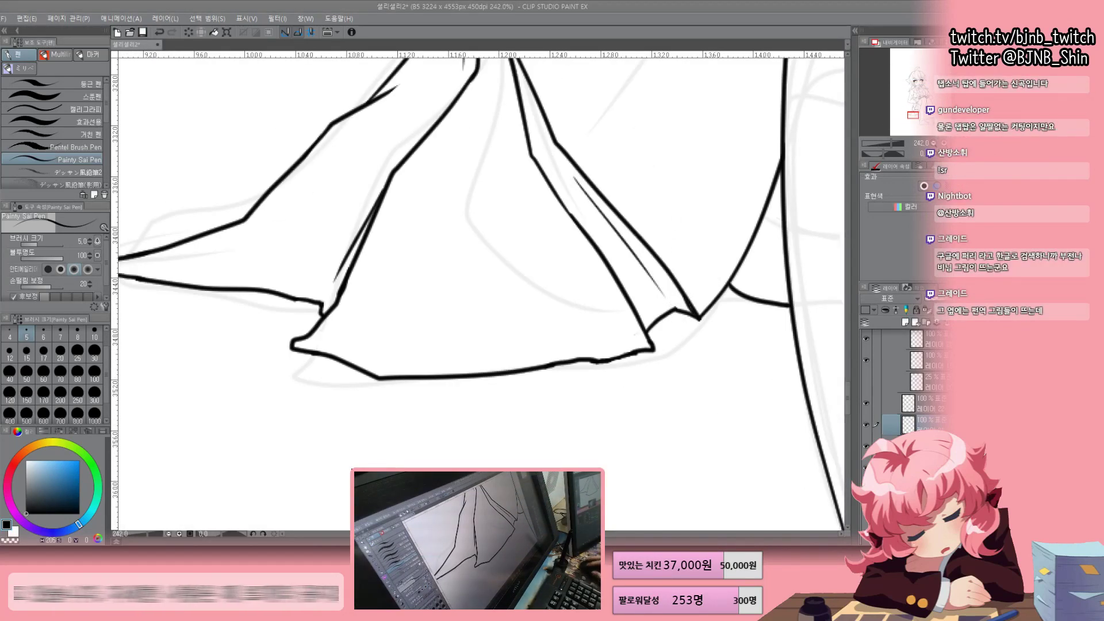
scroll(522, 357, down, 2)
scroll(522, 357, up, 1)
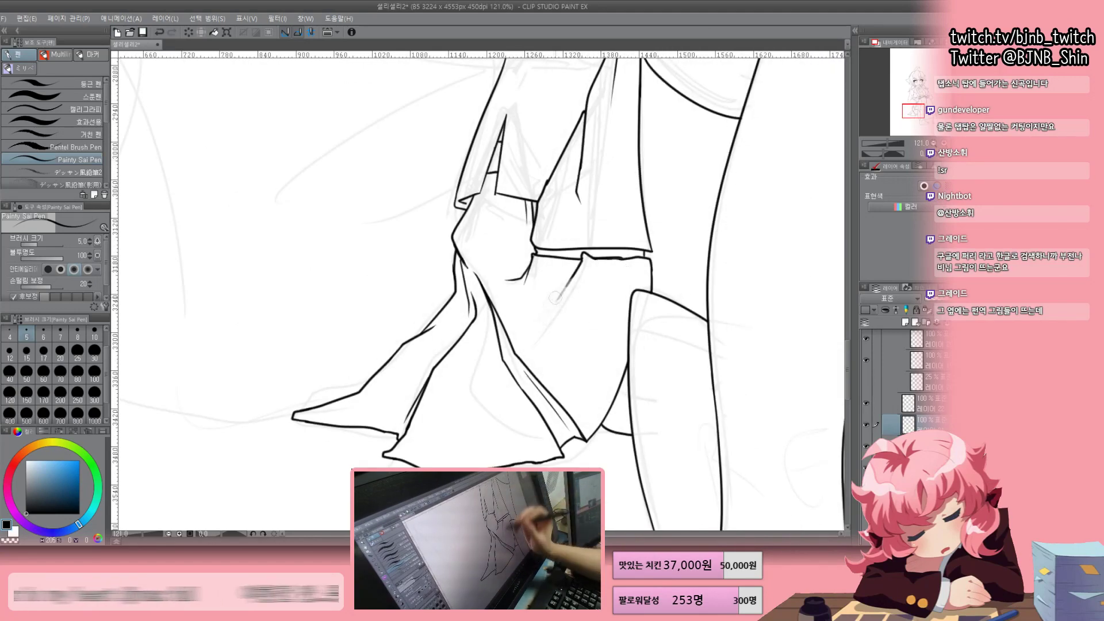
Add short pleat lines around the cloth's horizontal hem and save the drawing
scroll(478, 288, down, 2)
scroll(477, 287, up, 3)
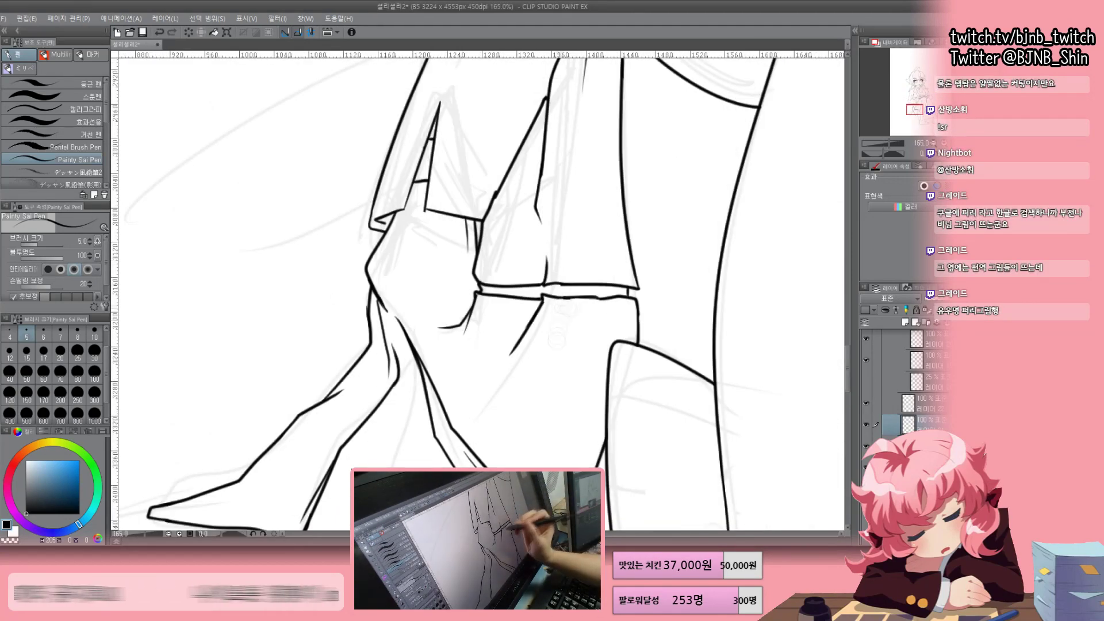
scroll(477, 287, down, 2)
scroll(478, 287, up, 3)
scroll(478, 293, down, 5)
key(ctrl+s)
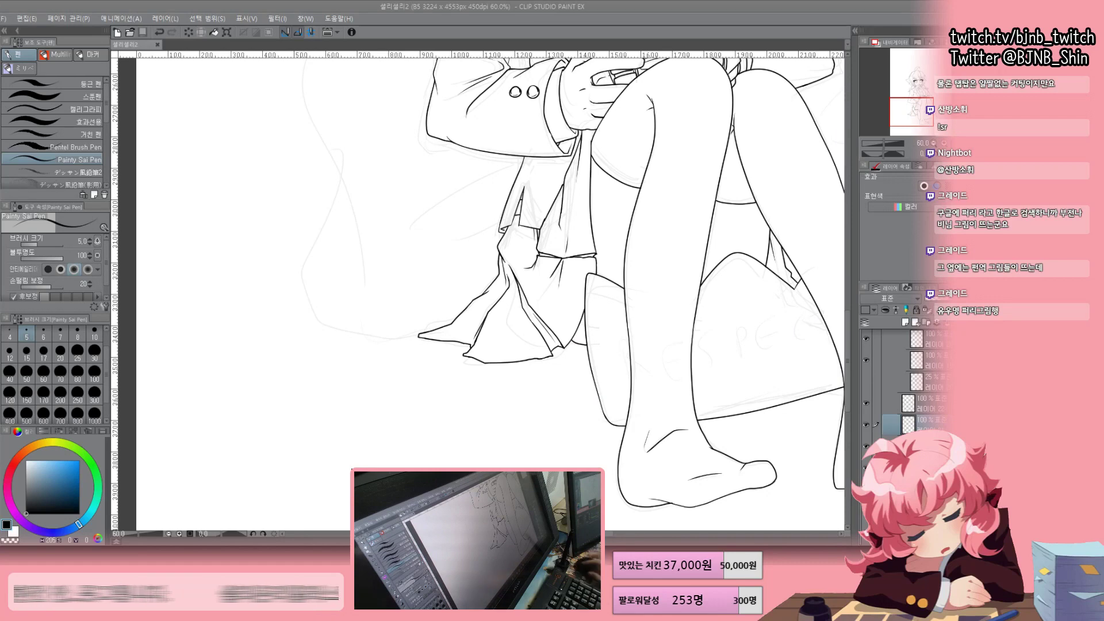
Ink the outline and creases of the large cushion on both sides behind the seated figure
scroll(570, 296, up, 10)
scroll(569, 296, down, 1)
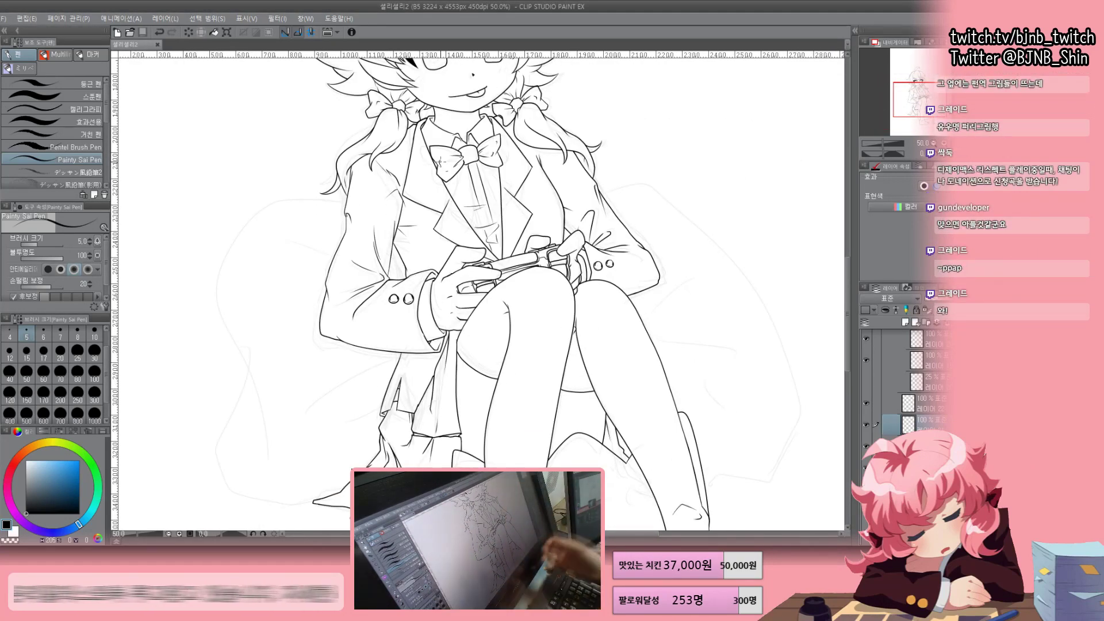
scroll(477, 288, up, 4)
drag(500, 269, 540, 262)
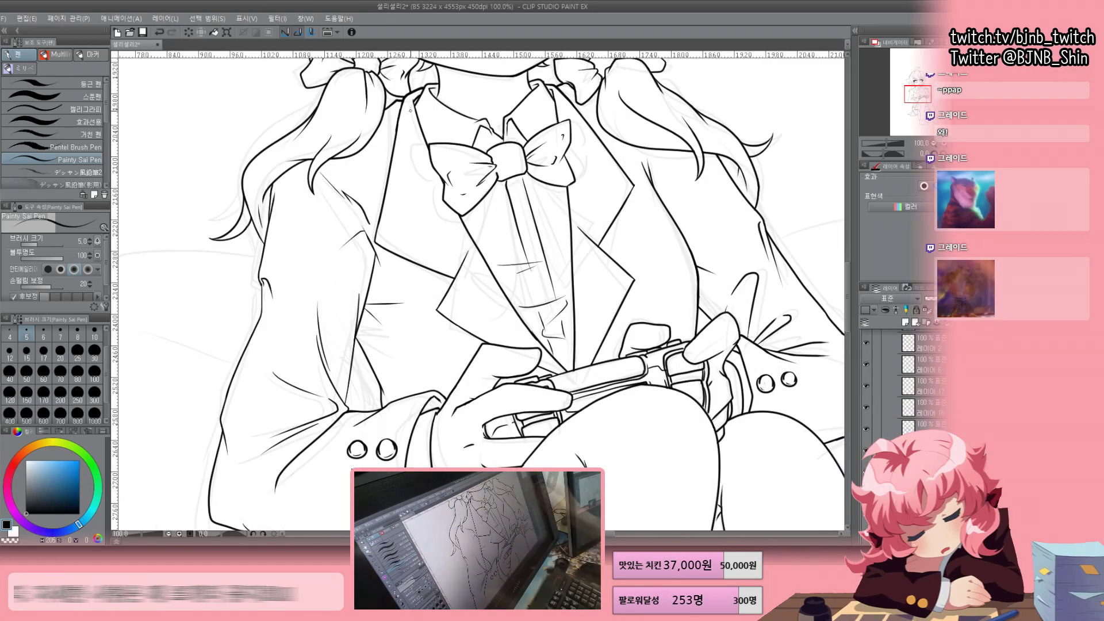
scroll(414, 103, up, 1)
scroll(595, 319, down, 4)
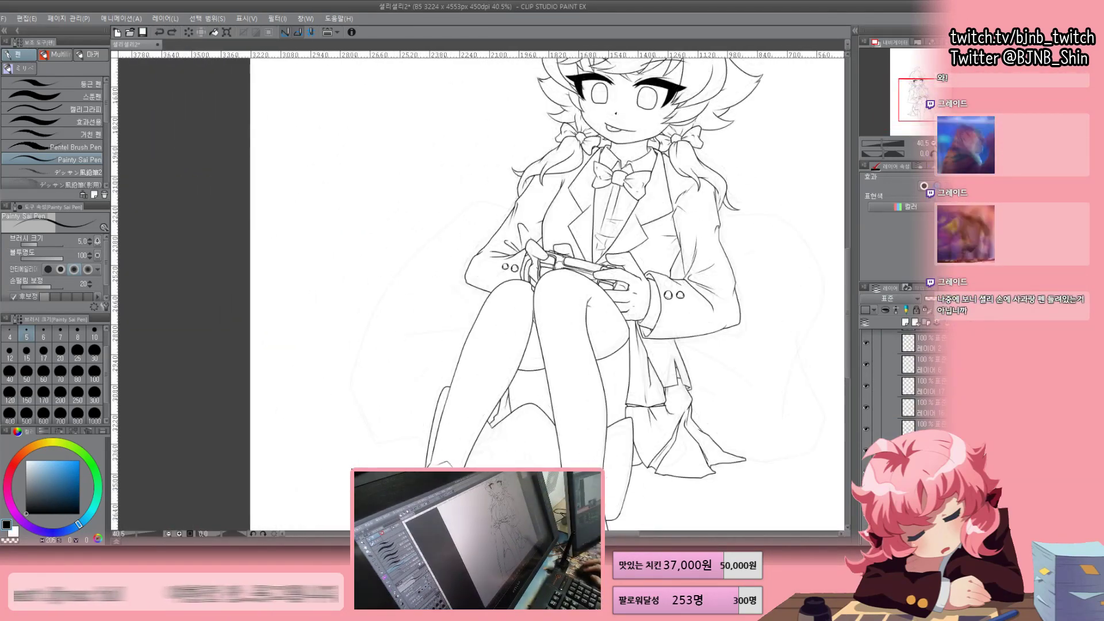
scroll(390, 242, up, 1)
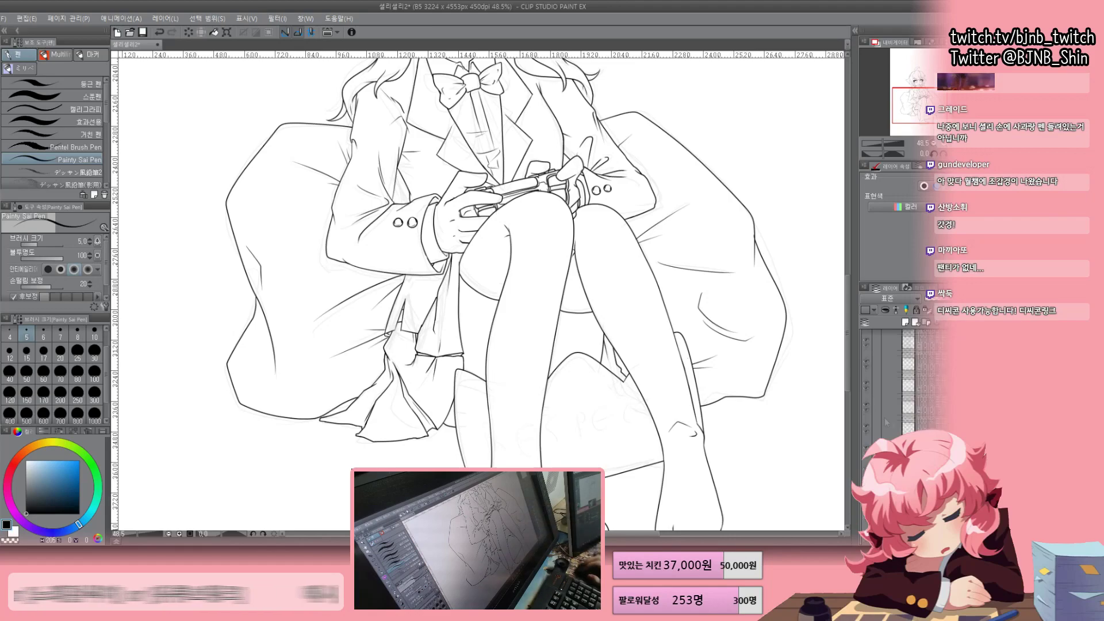
scroll(479, 293, down, 3)
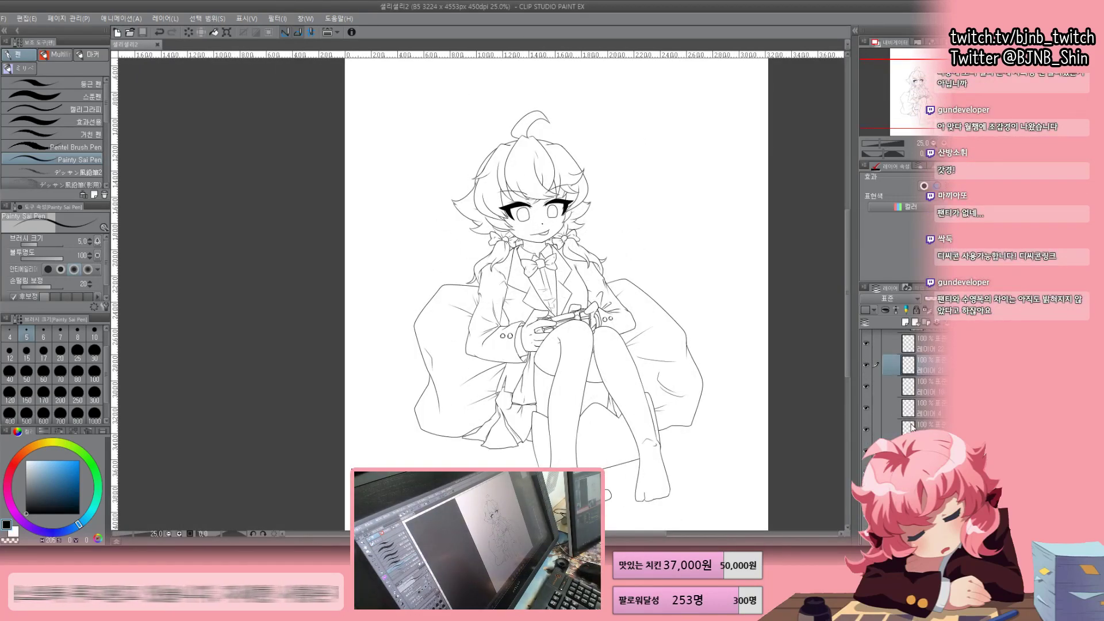
Examine the inked face, hair, jacket and hands for remaining gaps
scroll(511, 403, up, 8)
scroll(479, 294, down, 5)
scroll(479, 293, up, 3)
scroll(479, 293, down, 3)
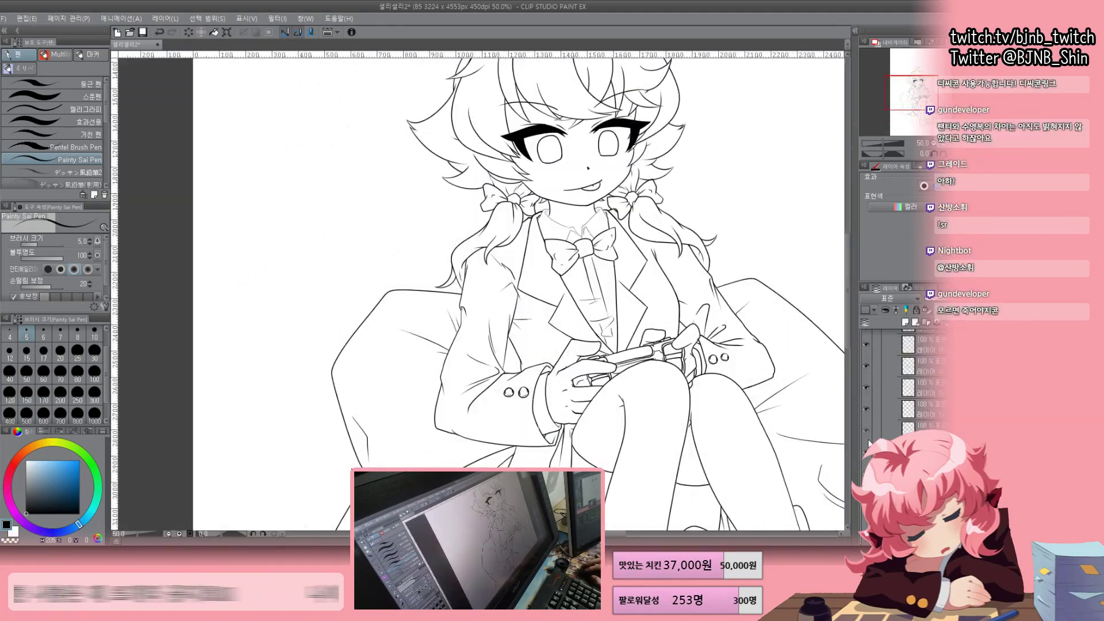
scroll(640, 208, up, 3)
scroll(869, 389, up, 3)
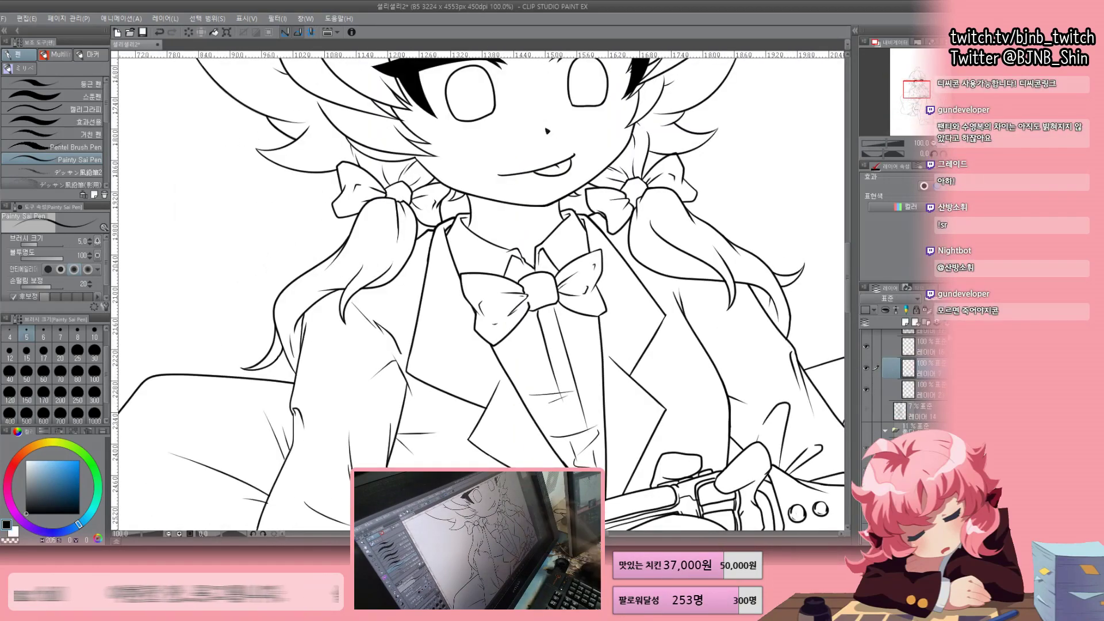
scroll(665, 196, up, 2)
scroll(665, 196, down, 5)
scroll(875, 385, down, 2)
scroll(867, 411, up, 3)
Lasso the mouth line work on the face layer and adjust its placement with a transform
key(ctrl+plus)
key(ctrl+plus)
click(868, 405)
key(ctrl+plus)
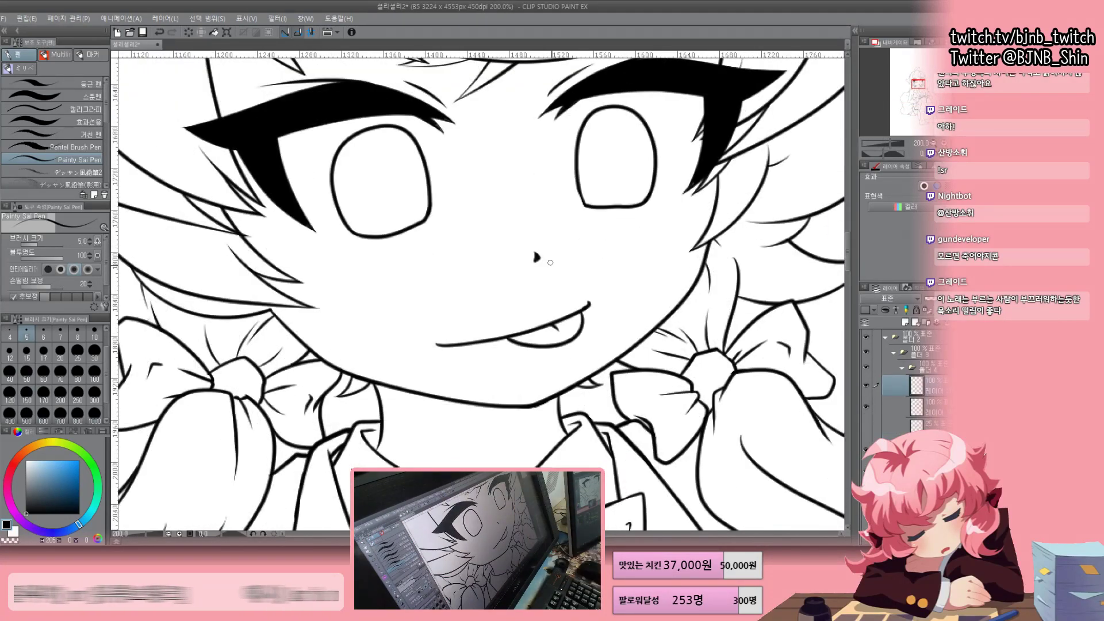
key(m)
drag(460, 253, 463, 256)
key(ctrl+t)
key(Return)
key(p)
key(ctrl+plus)
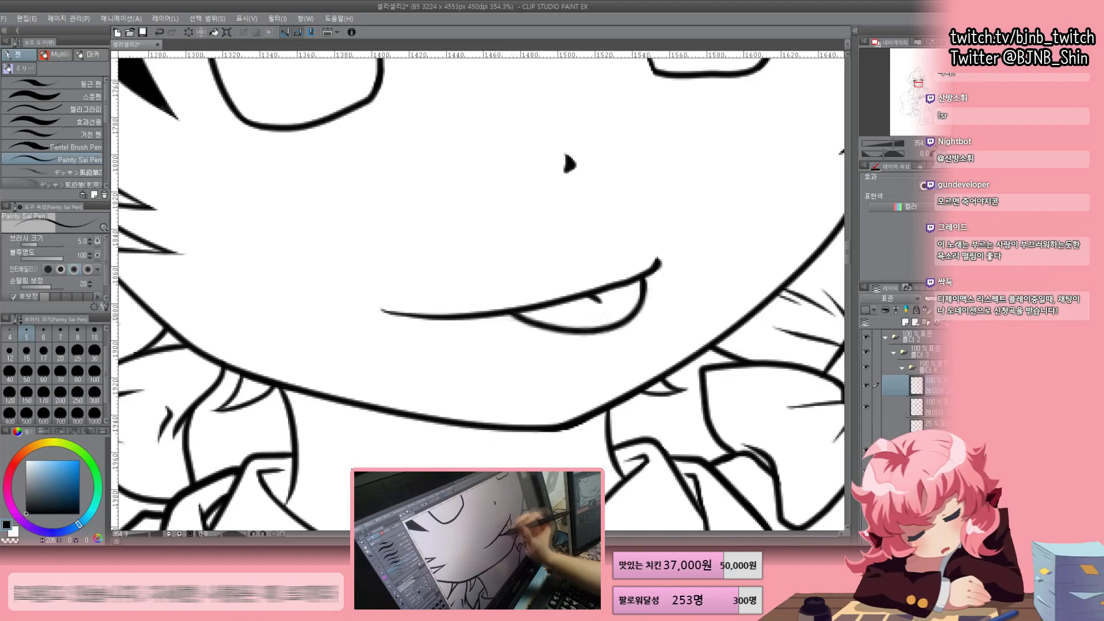
Check the figure in mirrored view, compare the face with its sketch guides and save the drawing
key(ctrl+minus)
key(ctrl+minus)
key(ctrl+minus)
key(h)
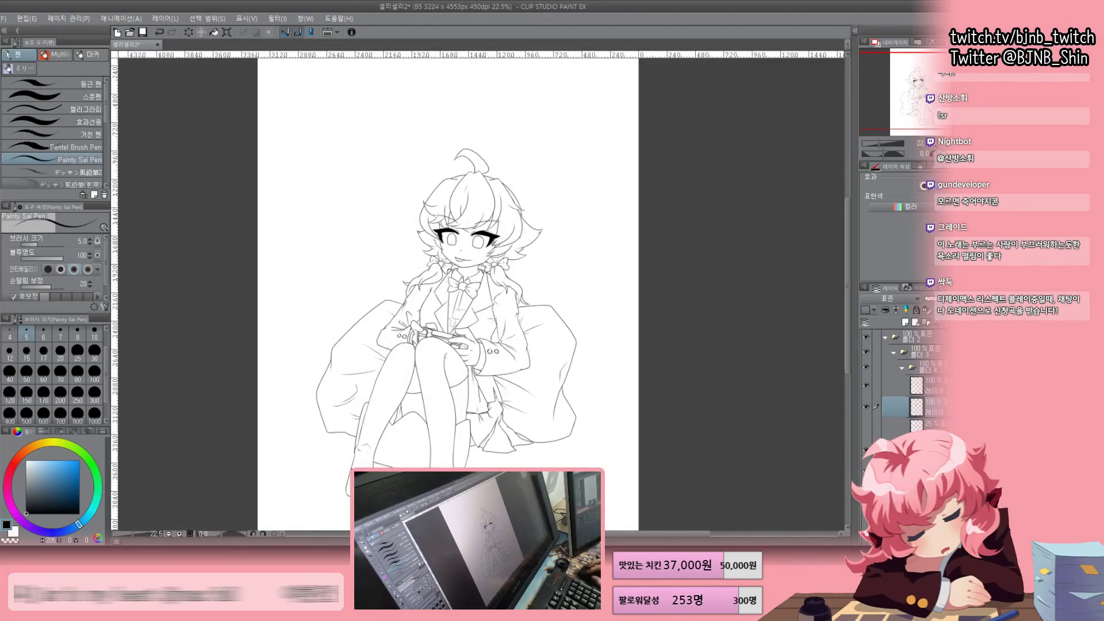
key(ctrl+plus)
key(ctrl+minus)
key(m)
key(ctrl+plus)
click(869, 385)
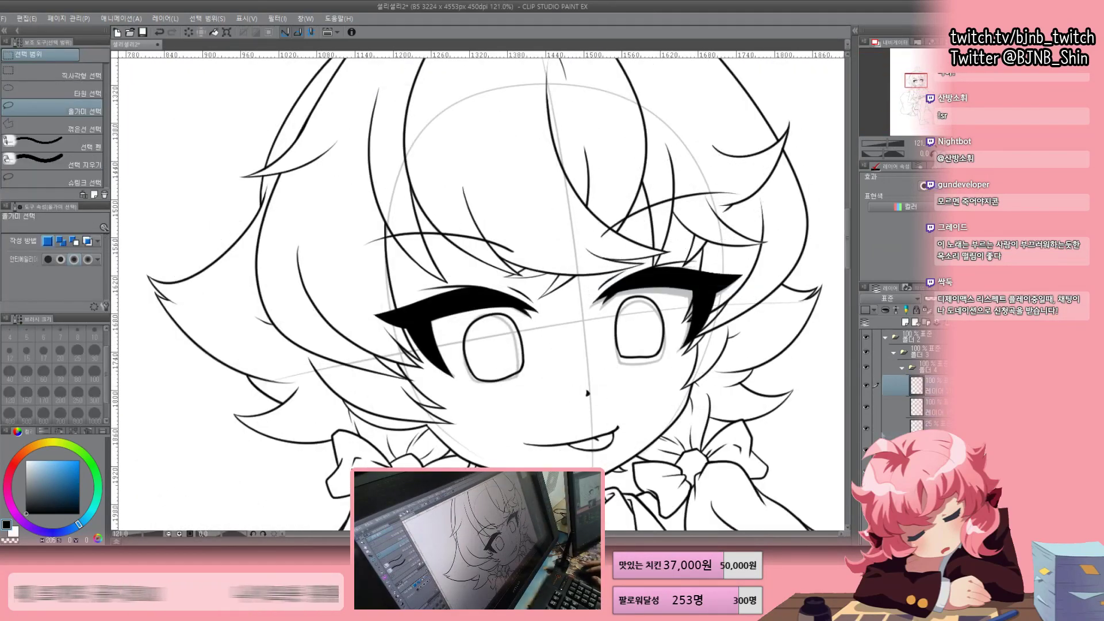
key(h)
key(ctrl+minus)
key(ctrl+minus)
key(ctrl+s)
key(ctrl+plus)
key(ctrl+plus)
key(ctrl+plus)
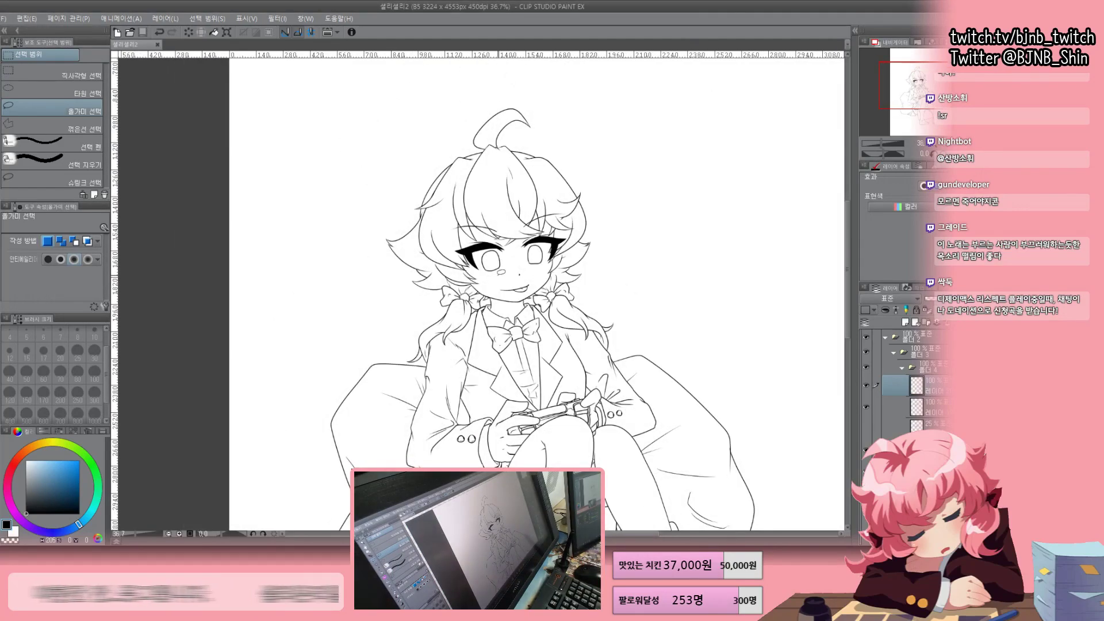
Thin a short fringe strand on the hair line layer with line-width correction, narrowing by 0.1 at brush size 17
key(y)
key(ctrl+minus)
key(alt+bracketleft)
key(ctrl+plus)
key(ctrl+plus)
key(ctrl+plus)
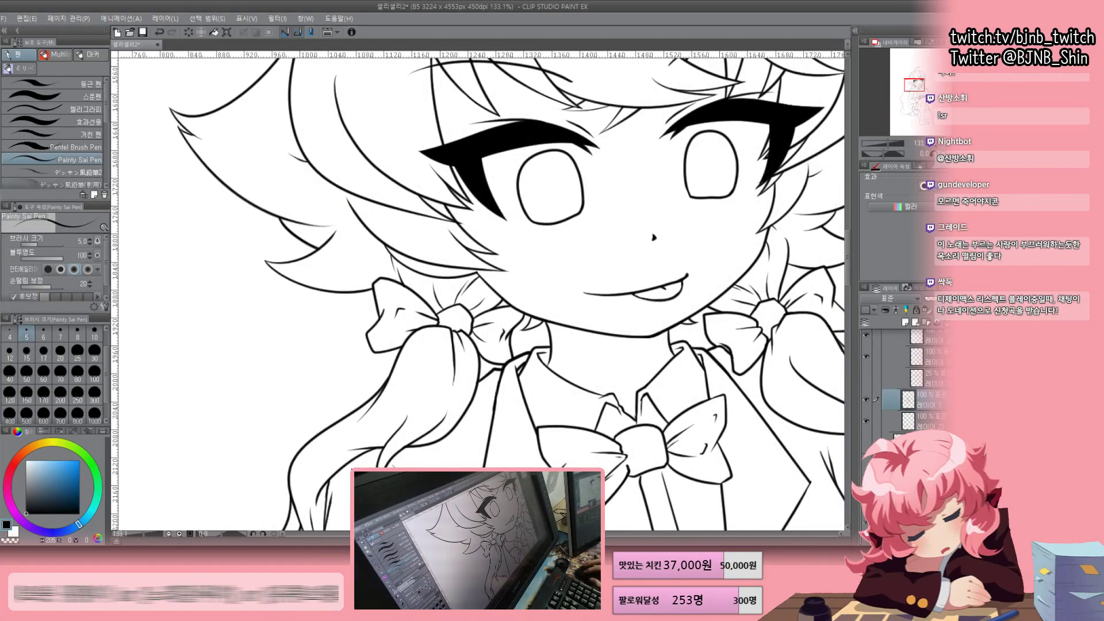
key(ctrl+minus)
click(27, 246)
scroll(142, 278, up, 10)
click(13, 253)
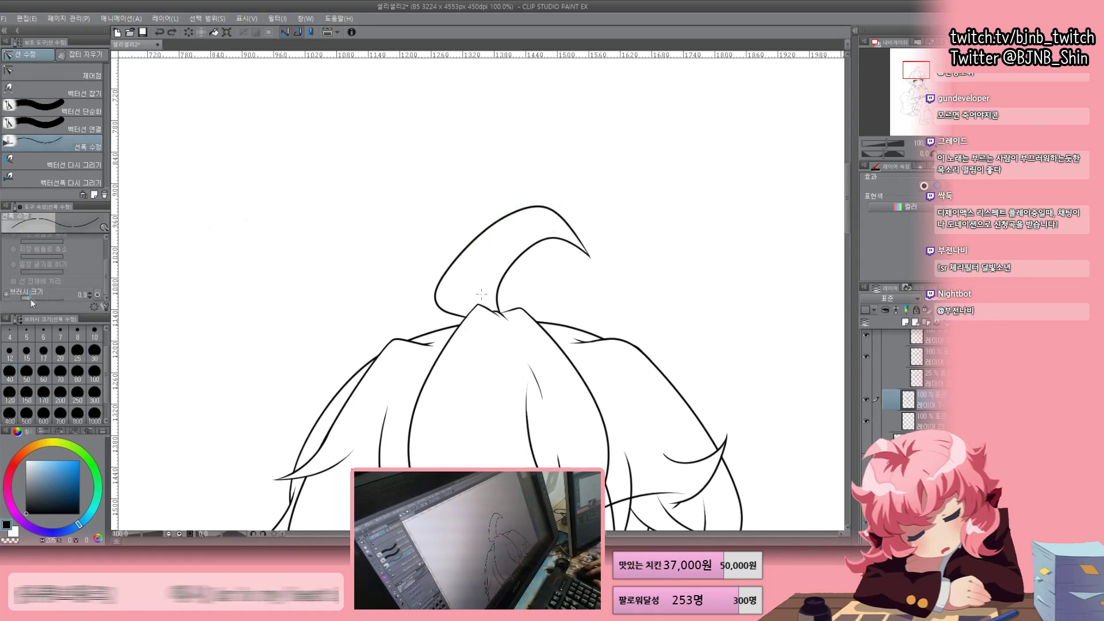
key(ctrl+plus)
drag(575, 346, 590, 421)
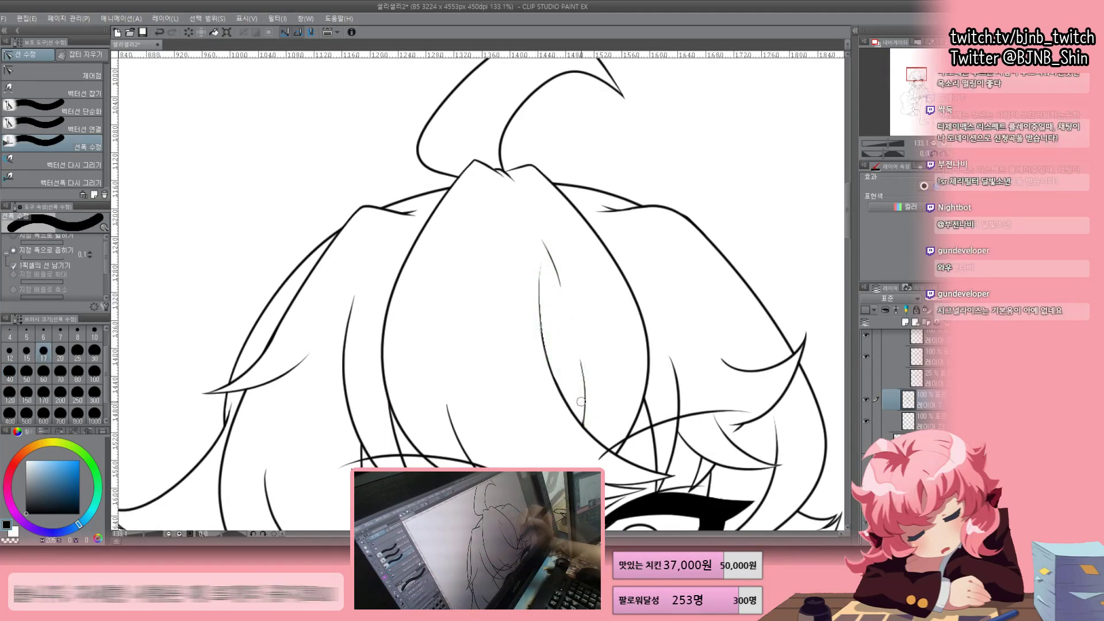
Retrace the short inner fringe strand above the eyes with the pen and set its size to 6
key(ctrl+plus)
key(p)
drag(541, 259, 708, 91)
key(bracketright)
key(bracketright)
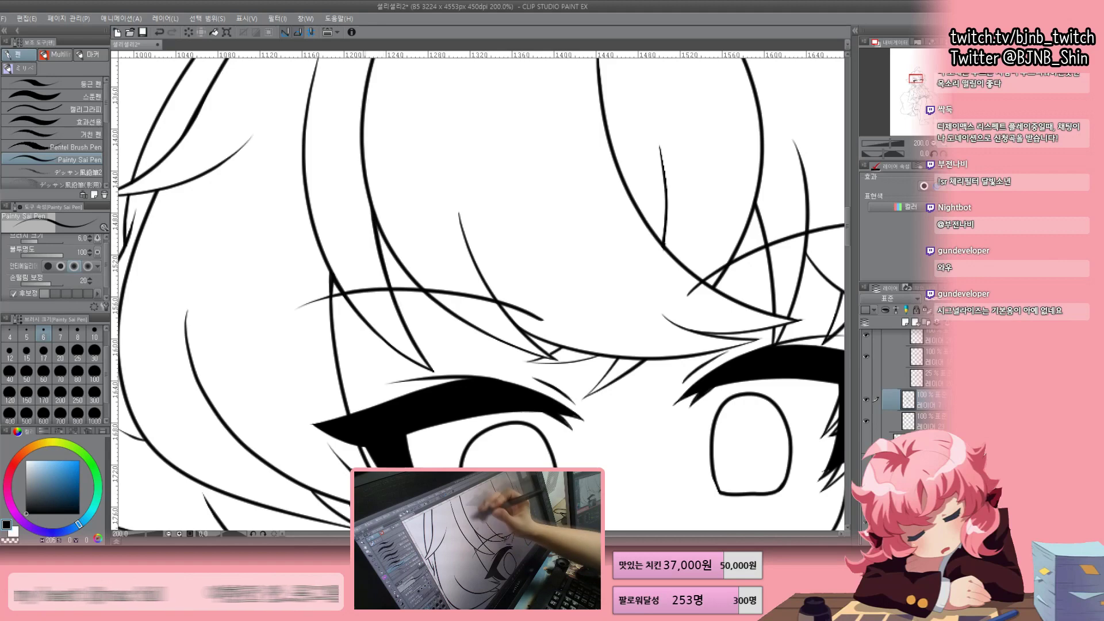
Set the pen size to 4 and ink fine crease lines on the shirt front and jacket sleeves
drag(575, 259, 431, 347)
drag(477, 288, 442, 284)
drag(460, 402, 443, 199)
drag(345, 517, 569, 72)
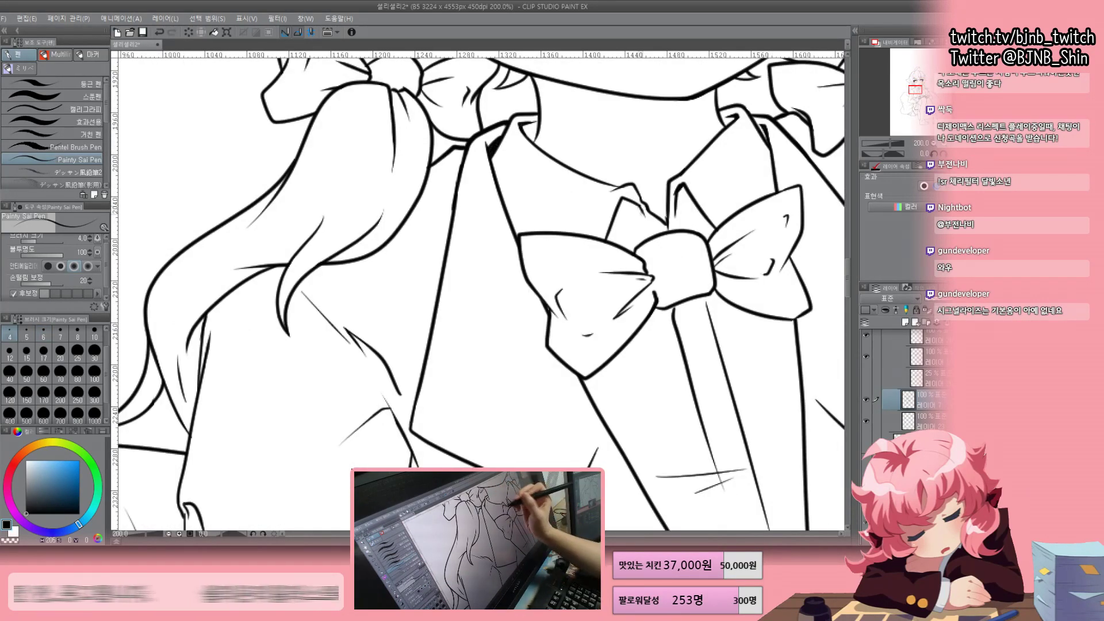
drag(748, 345, 115, 134)
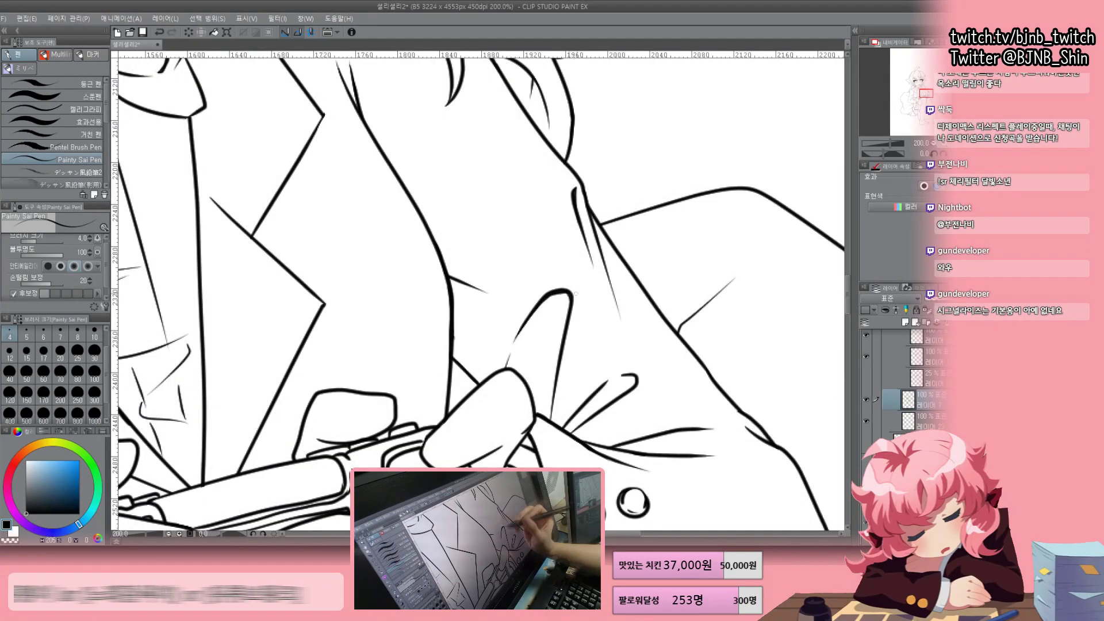
drag(402, 402, 489, 245)
Touch up the fold lines around the jacket hem and the gathered cloth below it with the size 4 pen
drag(172, 345, 637, 214)
drag(403, 374, 525, 116)
drag(287, 173, 609, 426)
drag(403, 230, 248, 481)
drag(633, 230, 218, 495)
drag(402, 460, 403, 288)
scroll(478, 287, down, 1)
drag(402, 460, 402, 288)
drag(402, 230, 541, 371)
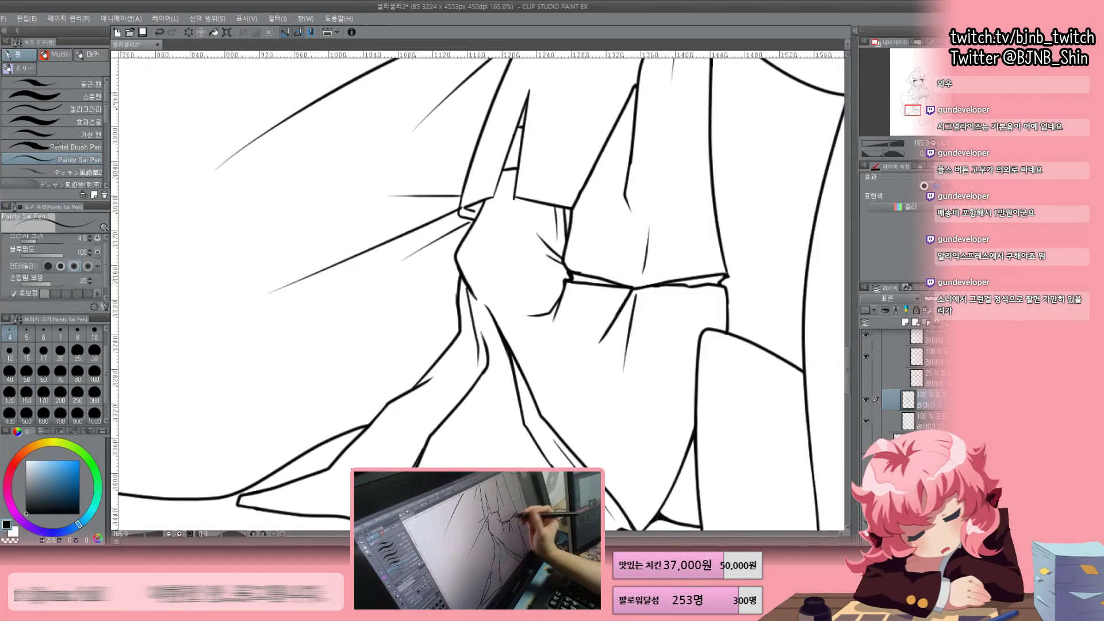
Touch up the line work on the flared lower end of the cloth and the adjoining cushion edge
drag(402, 374, 403, 173)
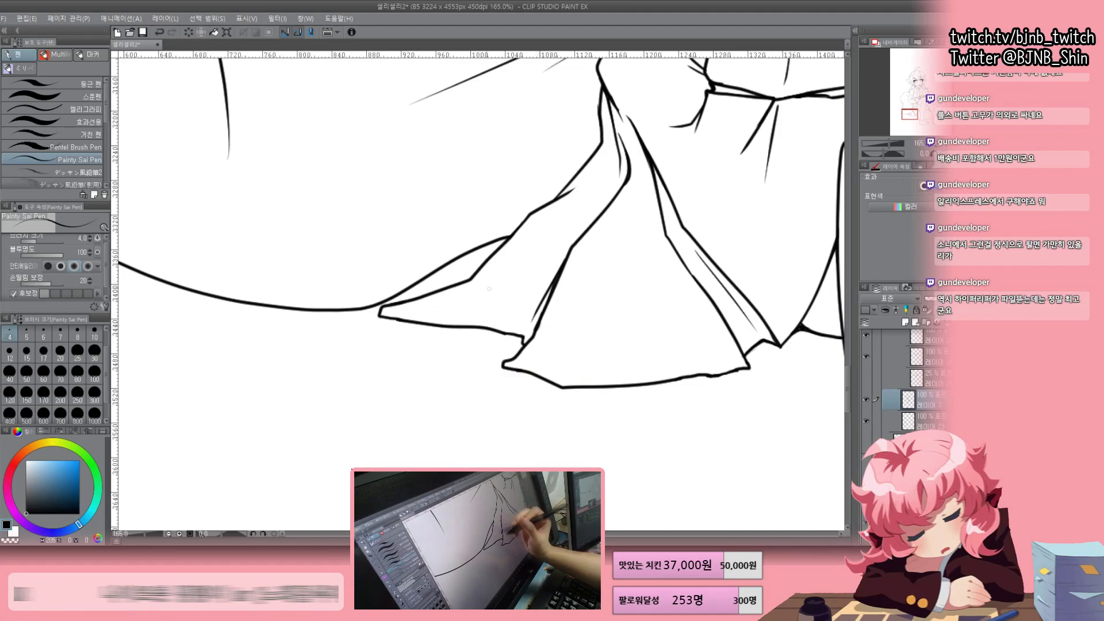
drag(403, 115, 437, 460)
drag(403, 144, 437, 460)
scroll(414, 180, down, 7)
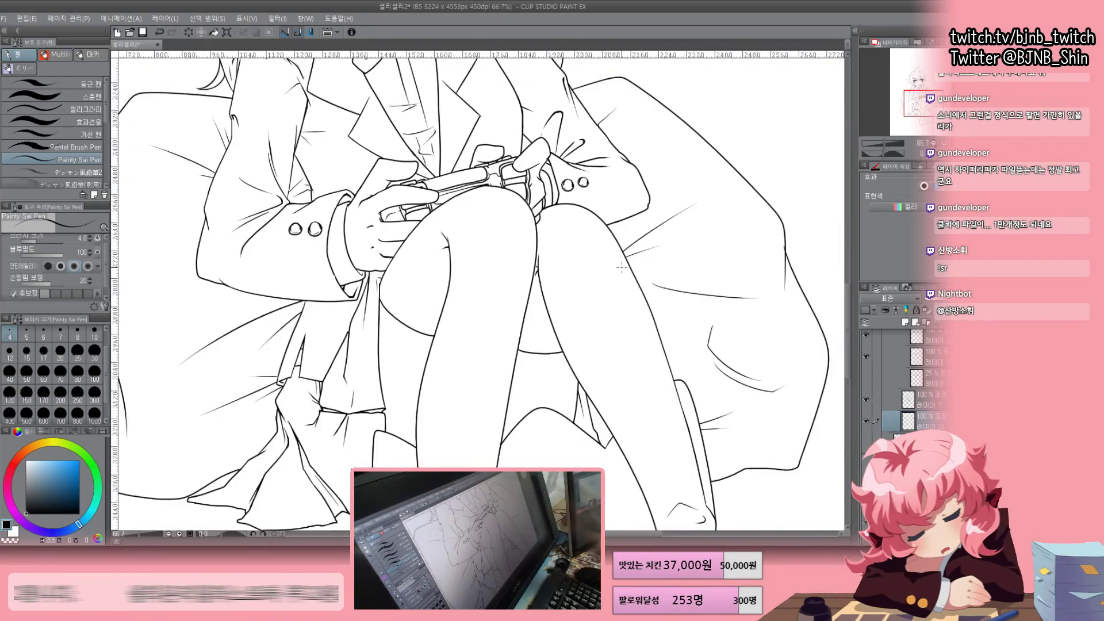
Go over the line art of the hair bow, hands, jacket hem and foot with the pen at size 5
scroll(413, 180, up, 2)
scroll(414, 180, up, 4)
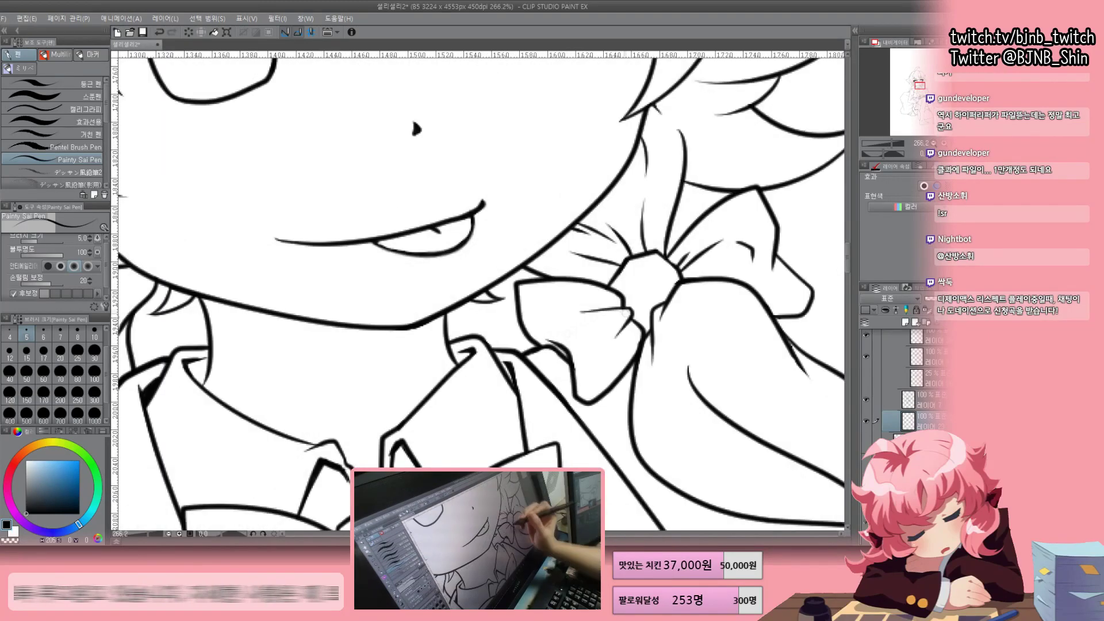
drag(575, 403, 244, 127)
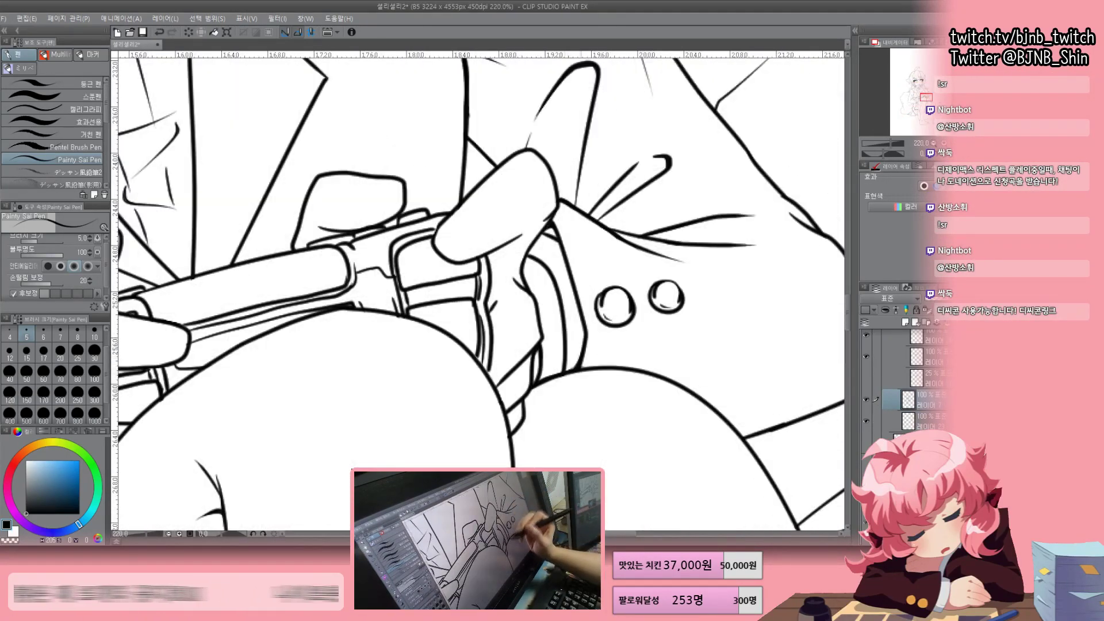
drag(402, 345, 678, 115)
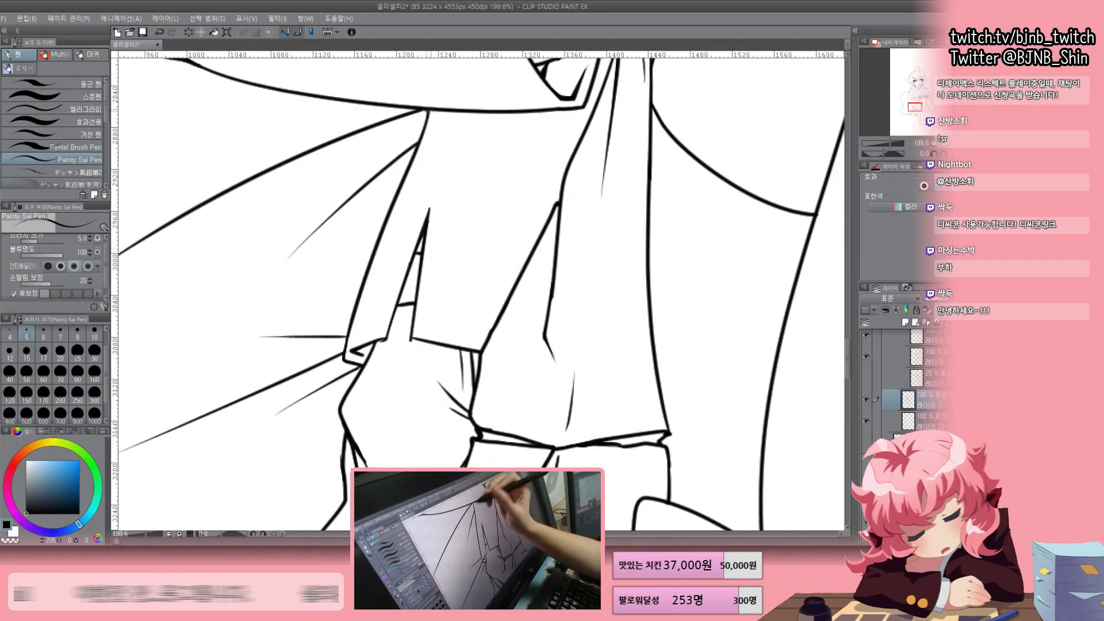
scroll(586, 376, down, 8)
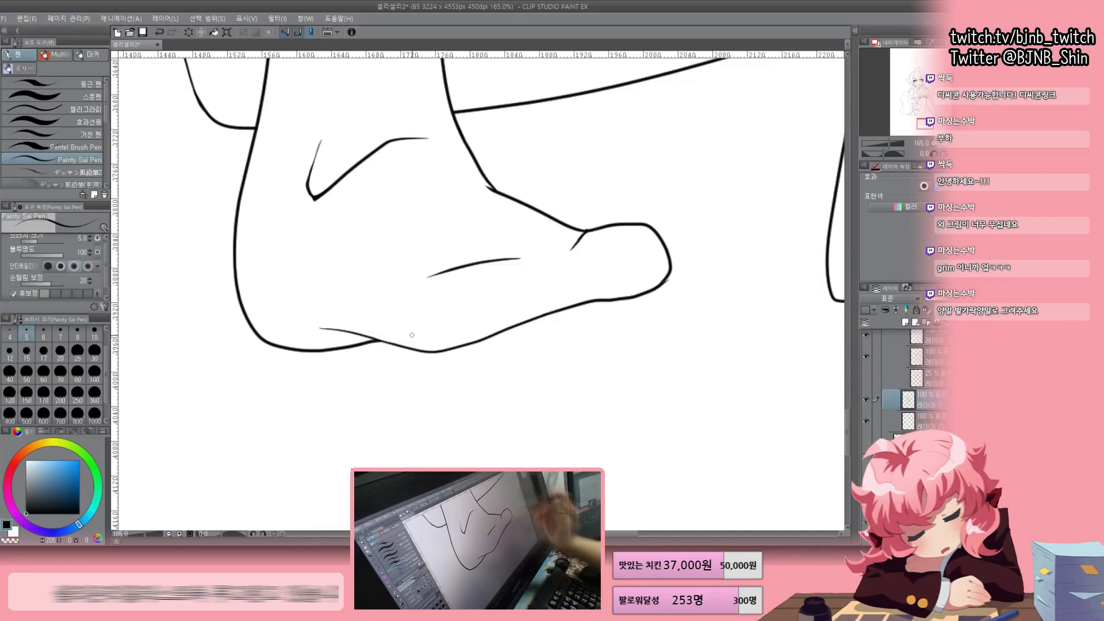
scroll(412, 335, down, 2)
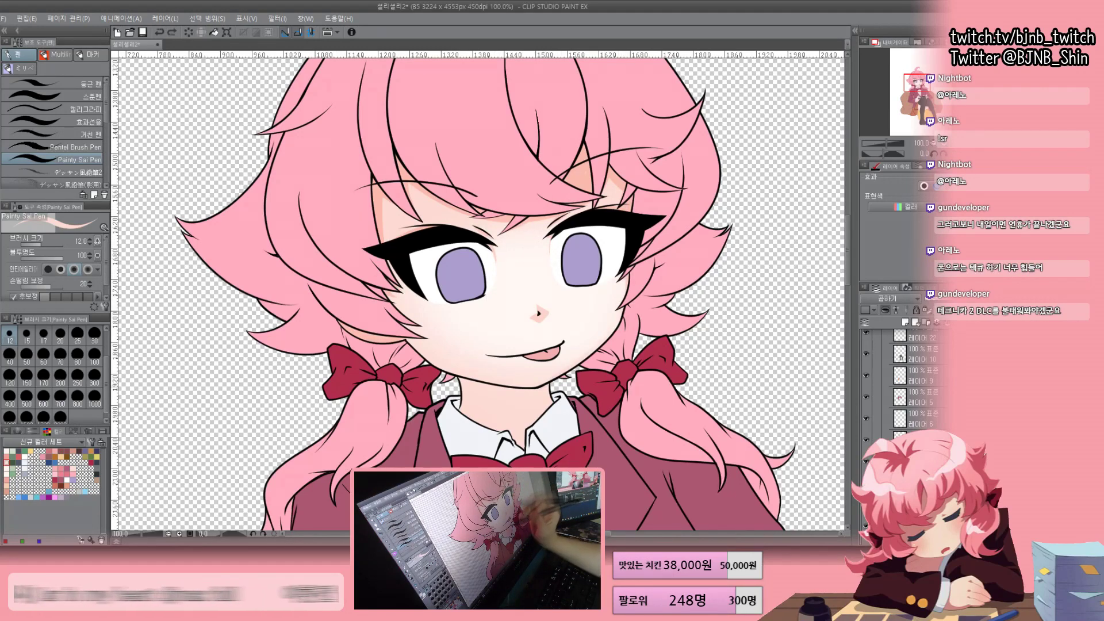
Paint skin shadows on the hands and thighs in the Multiply layer, raising the pen size to 17
drag(517, 287, 577, 144)
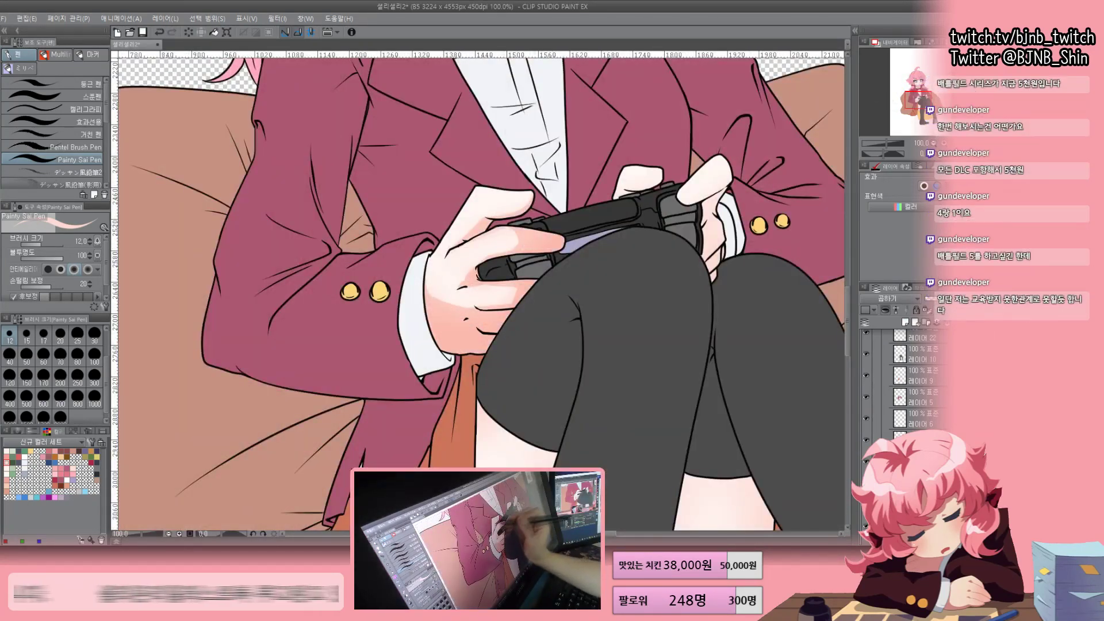
drag(477, 288, 414, 350)
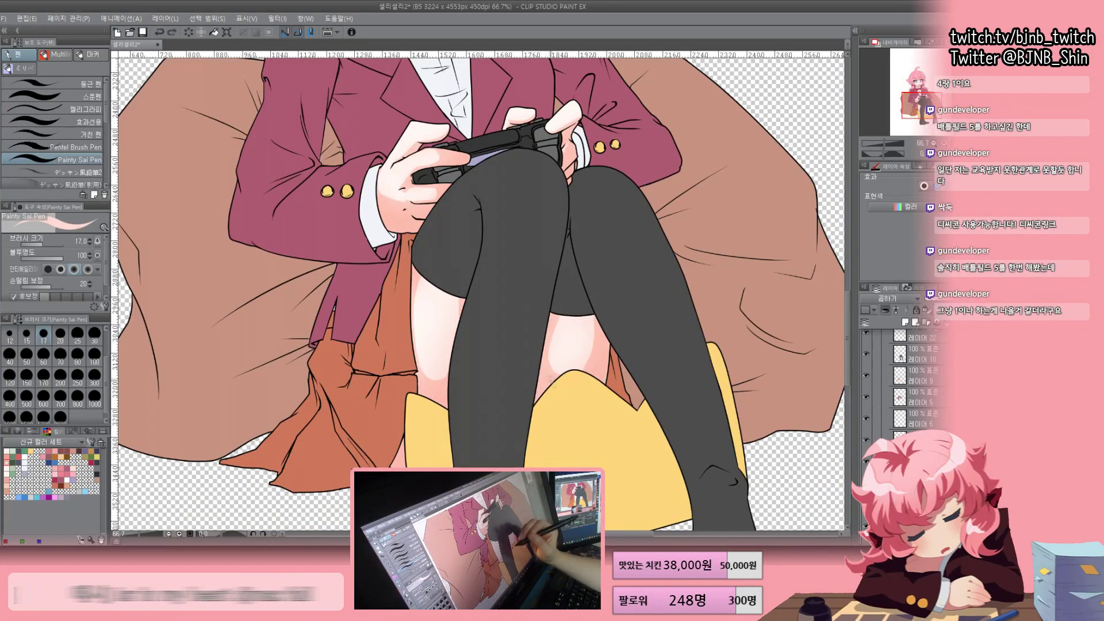
scroll(478, 294, down, 3)
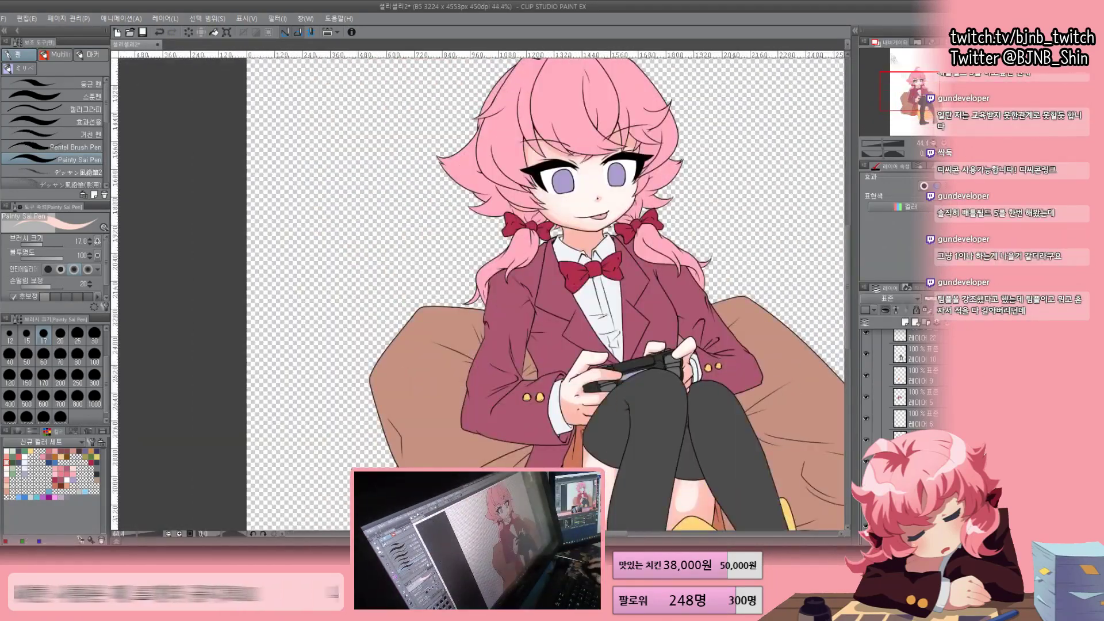
Shade the hair with soft darker pink gradients using the Soft airbrush at size 70
scroll(598, 218, up, 5)
scroll(541, 242, down, 4)
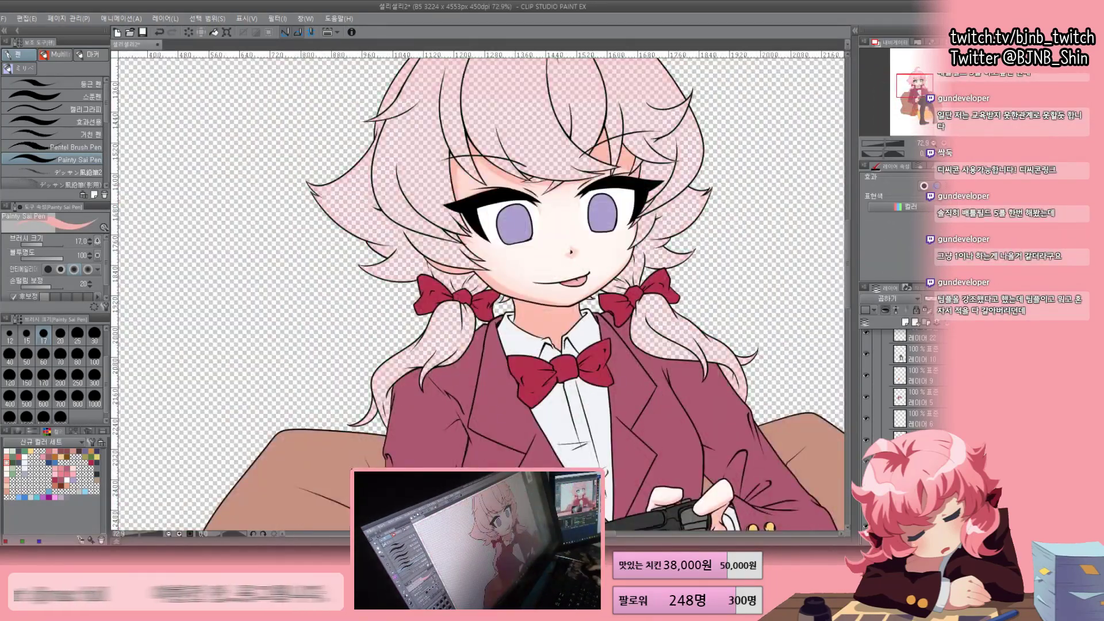
scroll(477, 293, down, 2)
key(b)
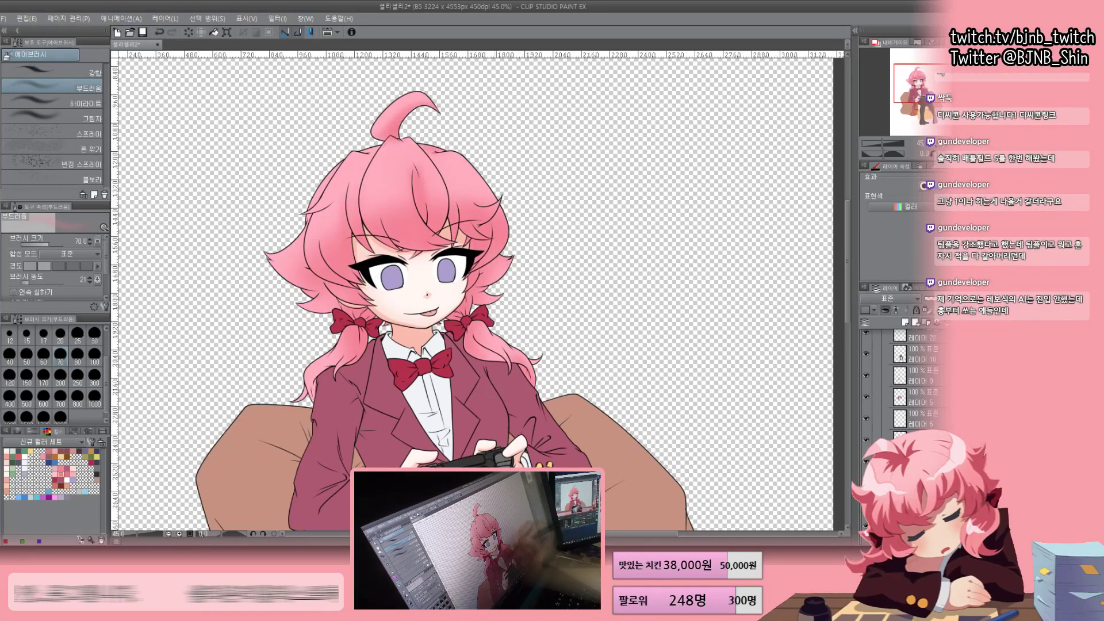
scroll(407, 214, up, 2)
Paint hard-edged red shadows on the inner fringe strand and the side lock with the size 17 pen on a Multiply layer
key(p)
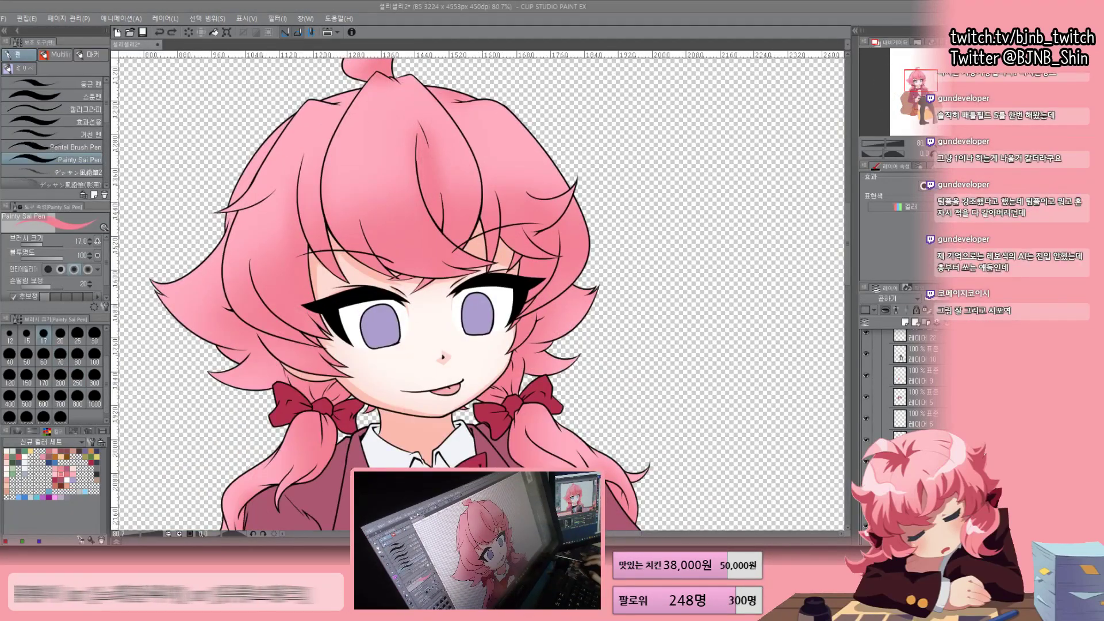
drag(431, 170, 417, 120)
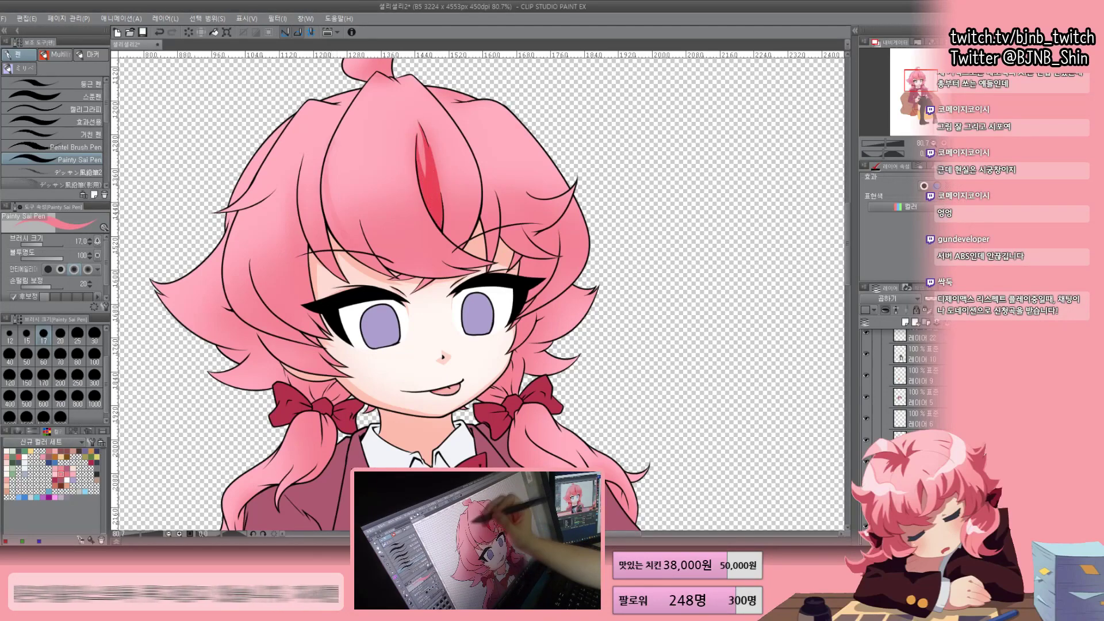
drag(310, 190, 472, 88)
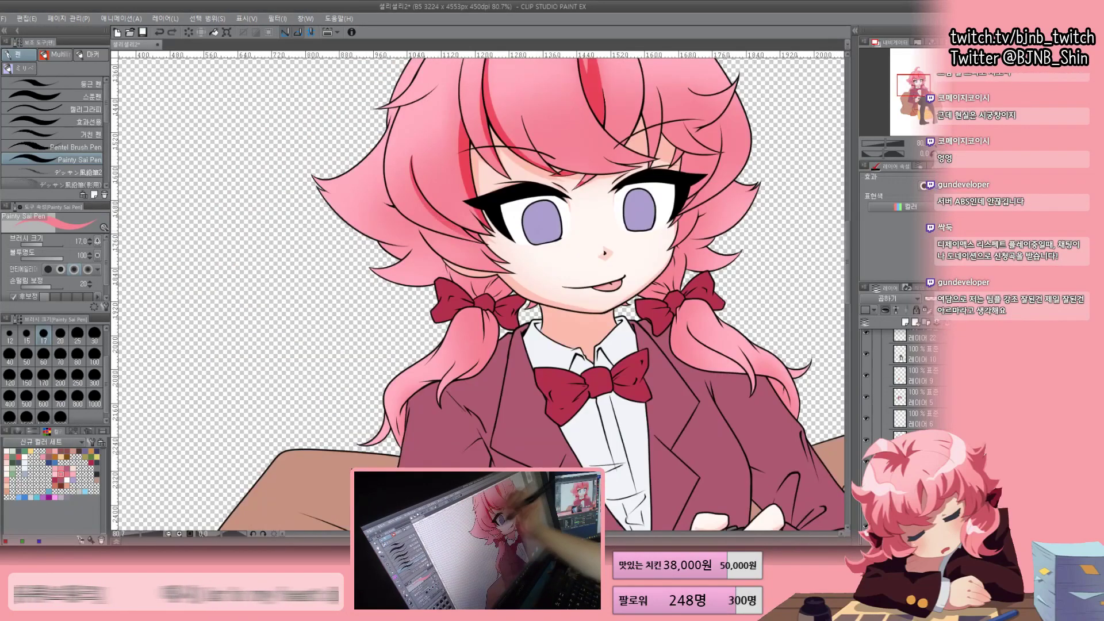
scroll(433, 141, down, 2)
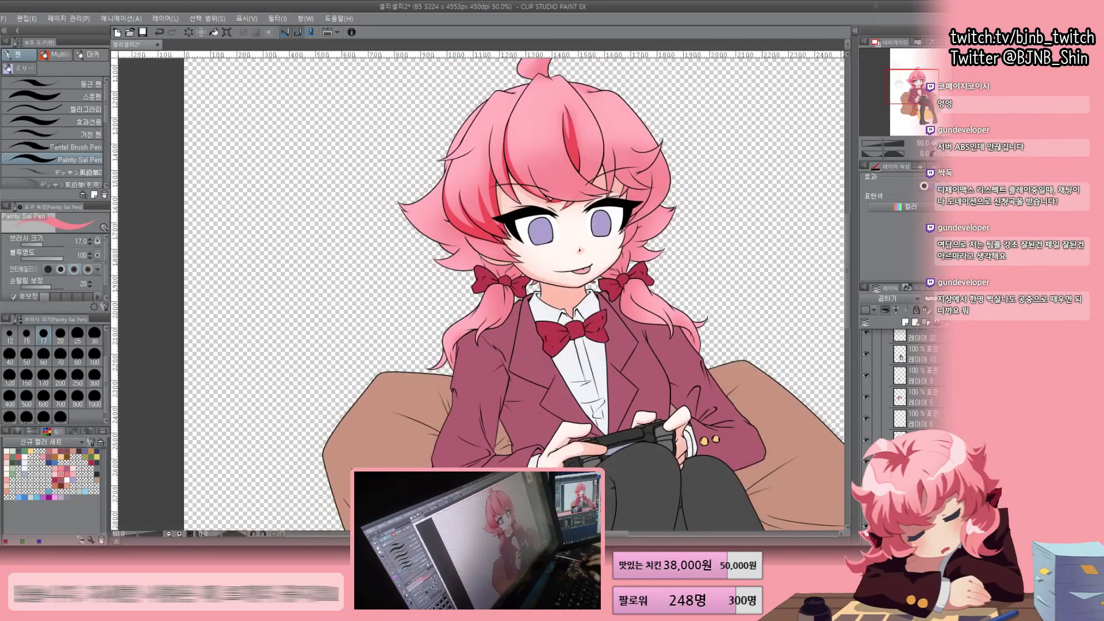
Paint hard-edged shadows along the fringe tips, the crown and the side locks on the viewer's left
scroll(573, 213, up, 3)
drag(627, 322, 489, 270)
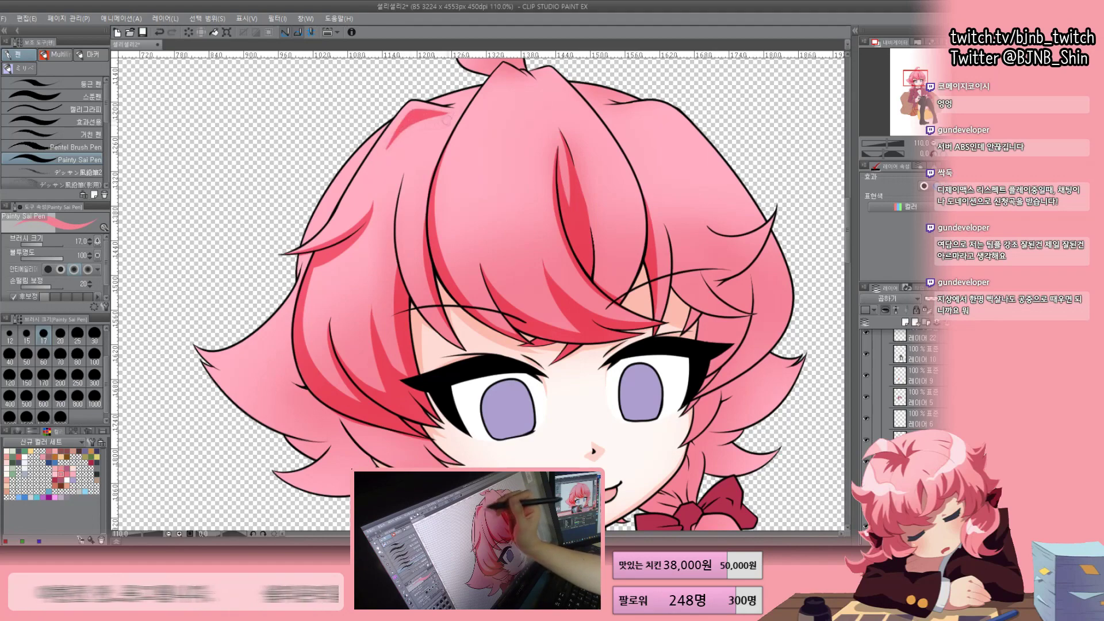
drag(517, 287, 414, 330)
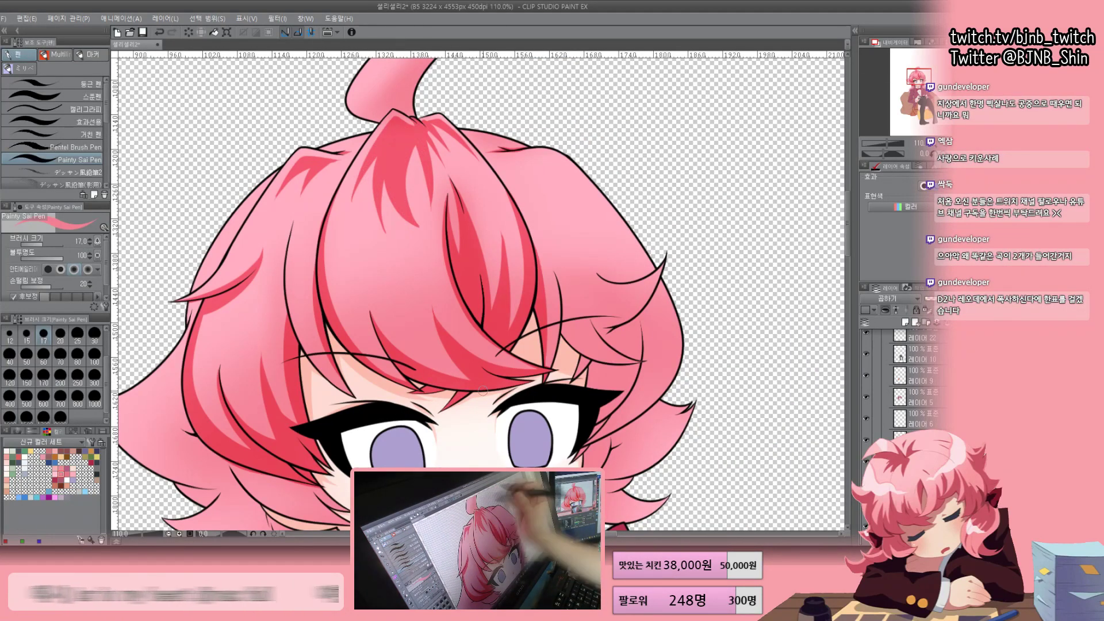
Paint hard-edged shadows on the curls and side locks on the viewer's right side of the head
scroll(477, 294, down, 1)
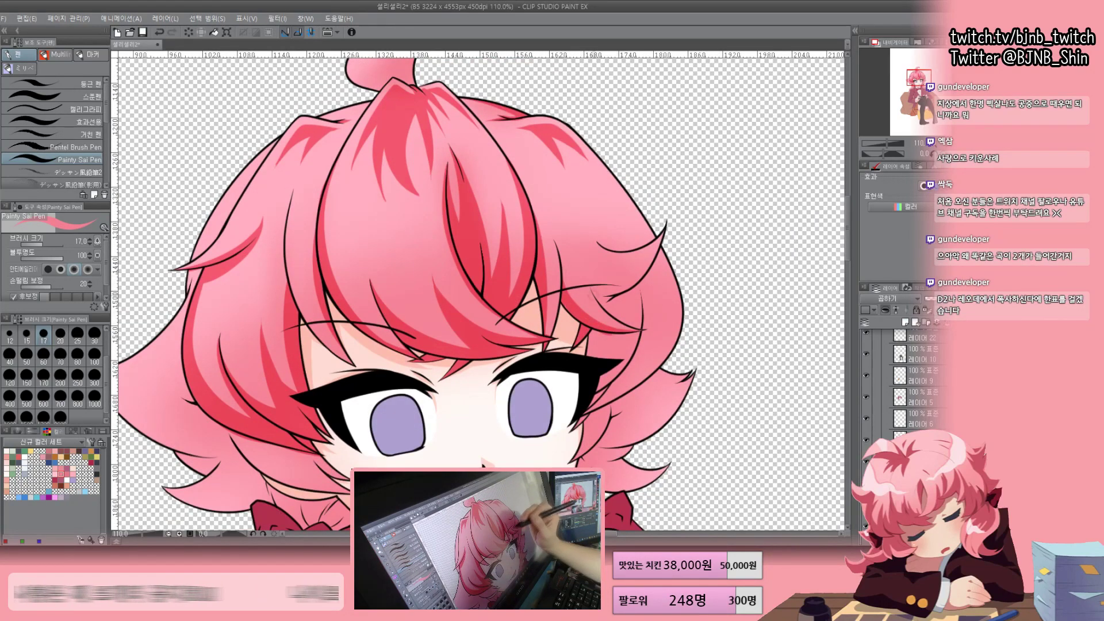
drag(478, 294, 524, 213)
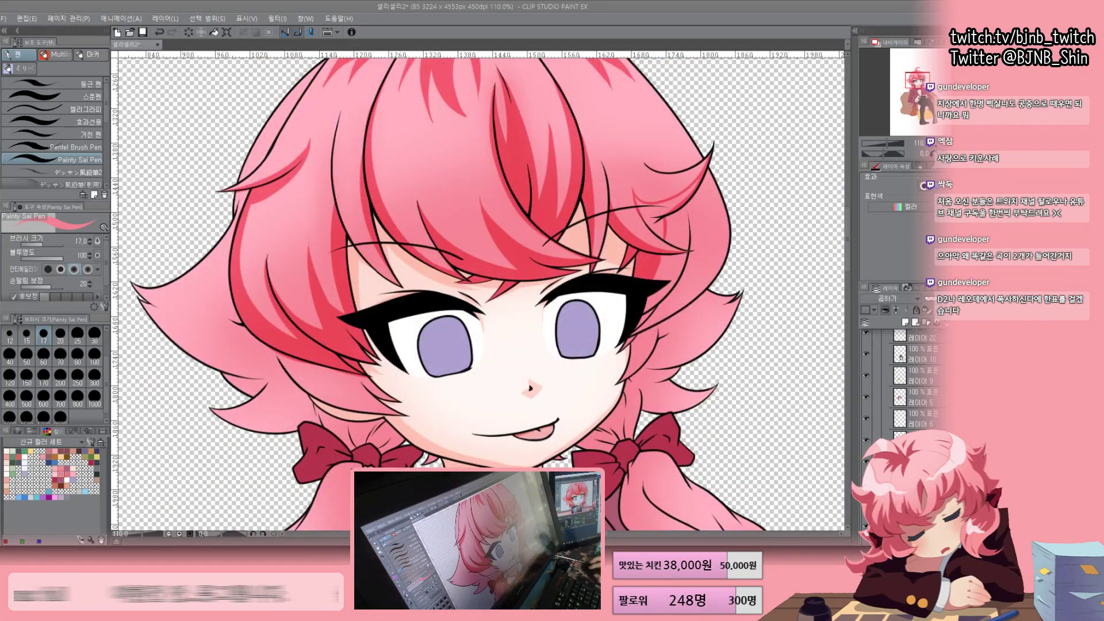
drag(478, 293, 402, 362)
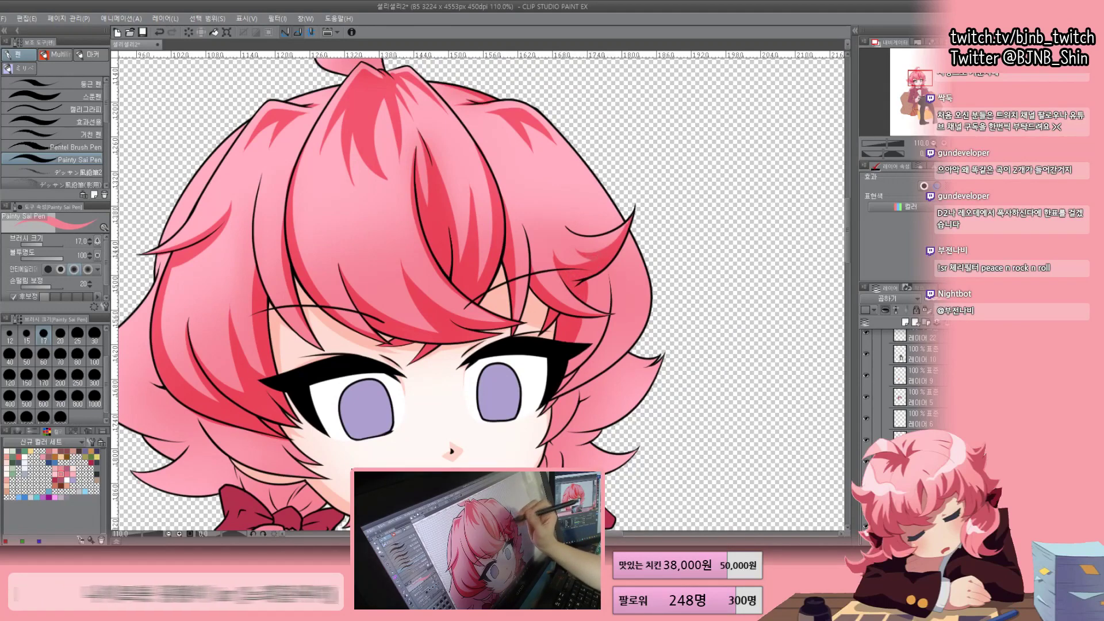
drag(478, 293, 446, 262)
drag(536, 316, 600, 221)
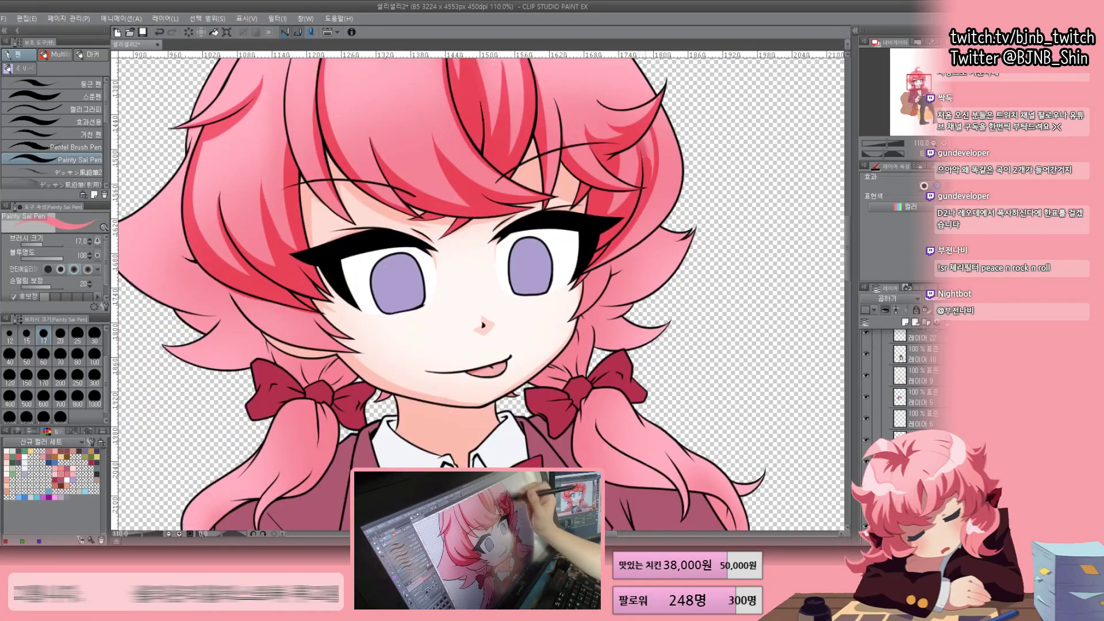
drag(624, 90, 624, 230)
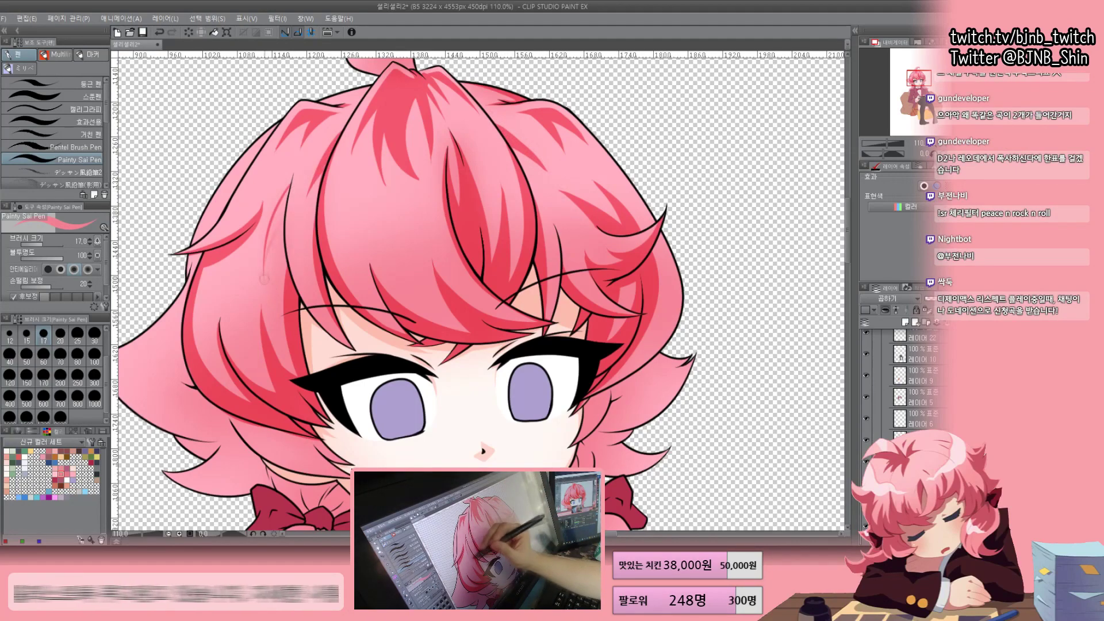
Paint hard-edged shadows on the outer locks and flicked hair tips on the viewer's left
drag(314, 175, 377, 298)
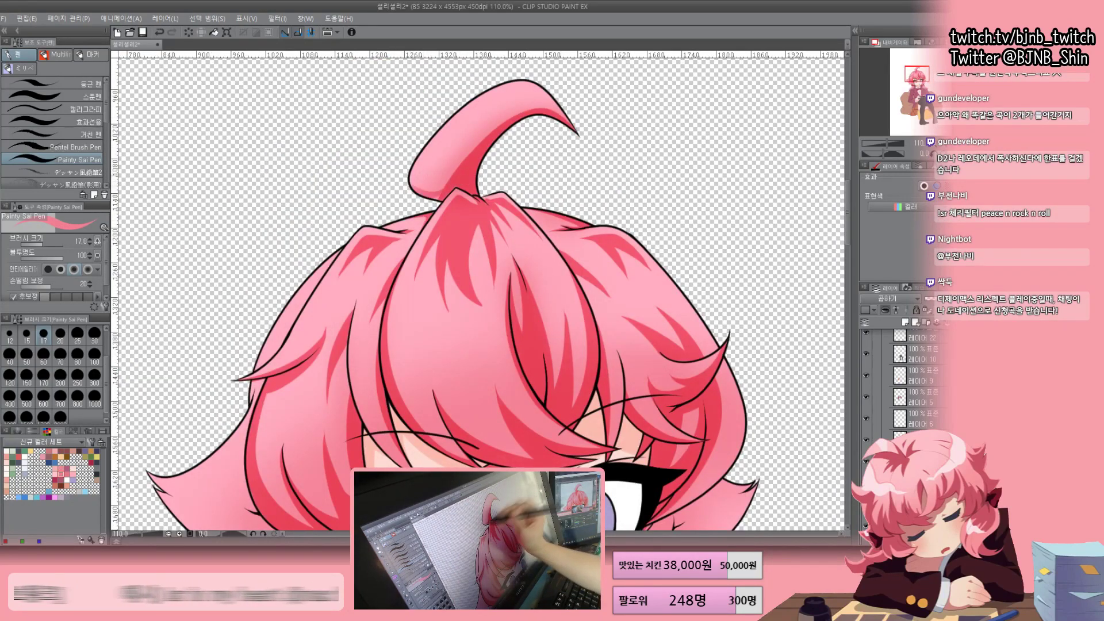
drag(460, 402, 351, 168)
drag(258, 350, 524, 223)
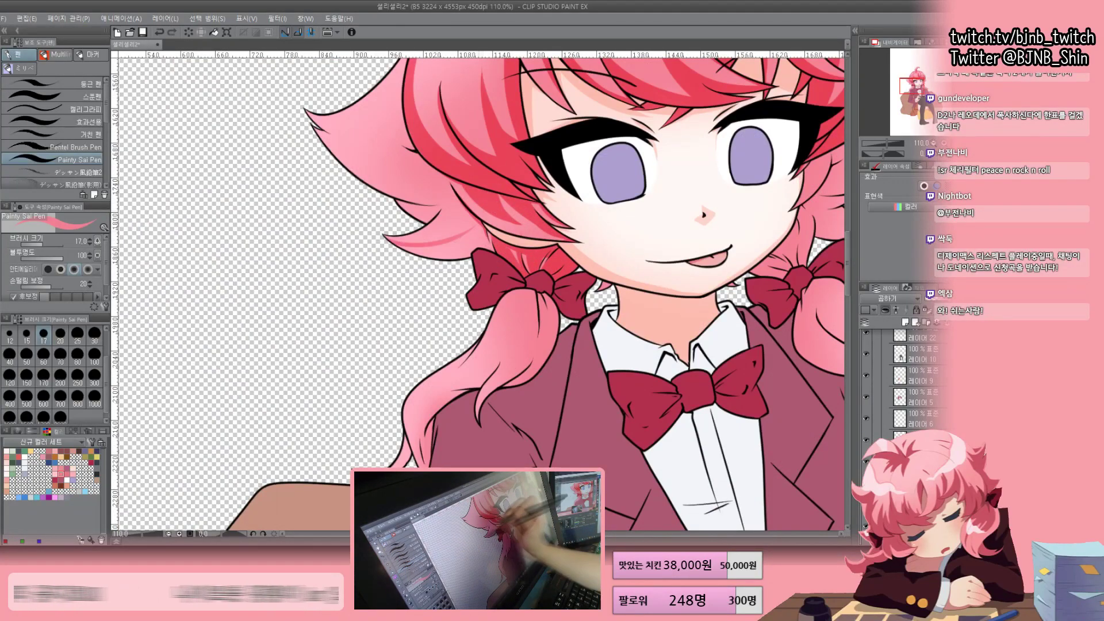
drag(403, 230, 497, 403)
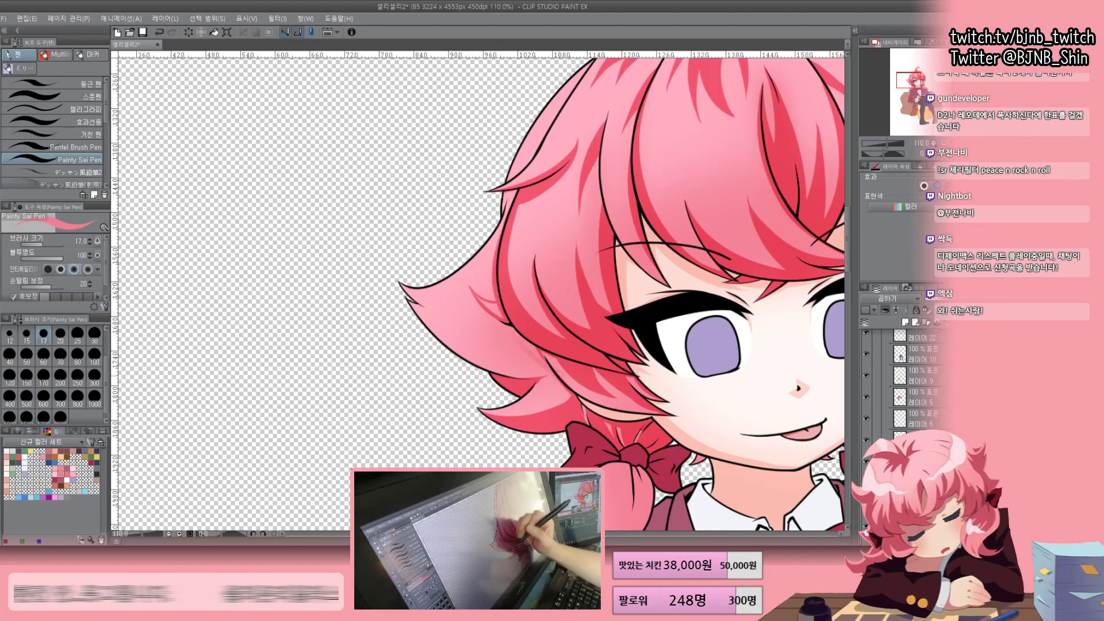
mouse_move(476, 296)
mouse_down()
mouse_move(505, 323)
mouse_move(401, 330)
mouse_up()
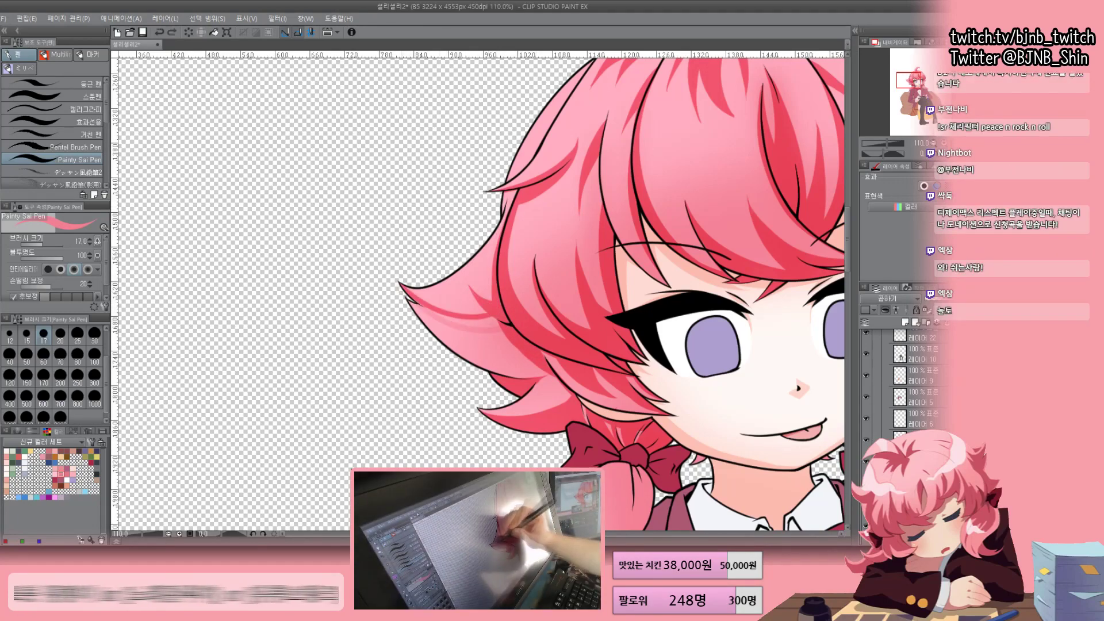
Shade the pigtail root and flicked hair tips on the viewer's right, using the mirrored view as needed
key(h)
key(ctrl+plus)
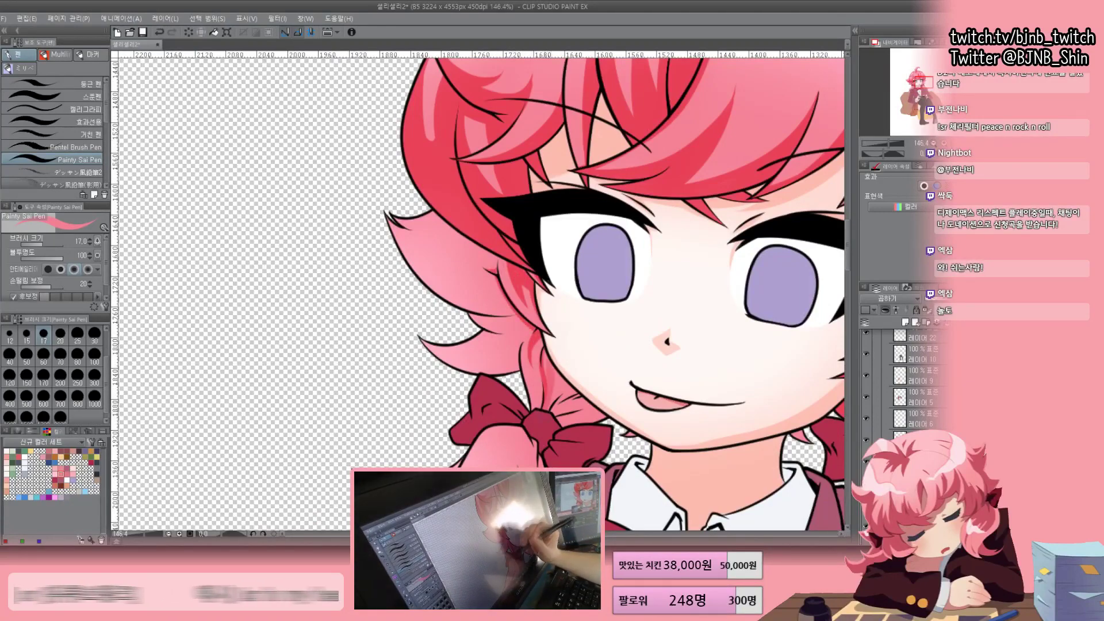
key(h)
drag(207, 459, 328, 312)
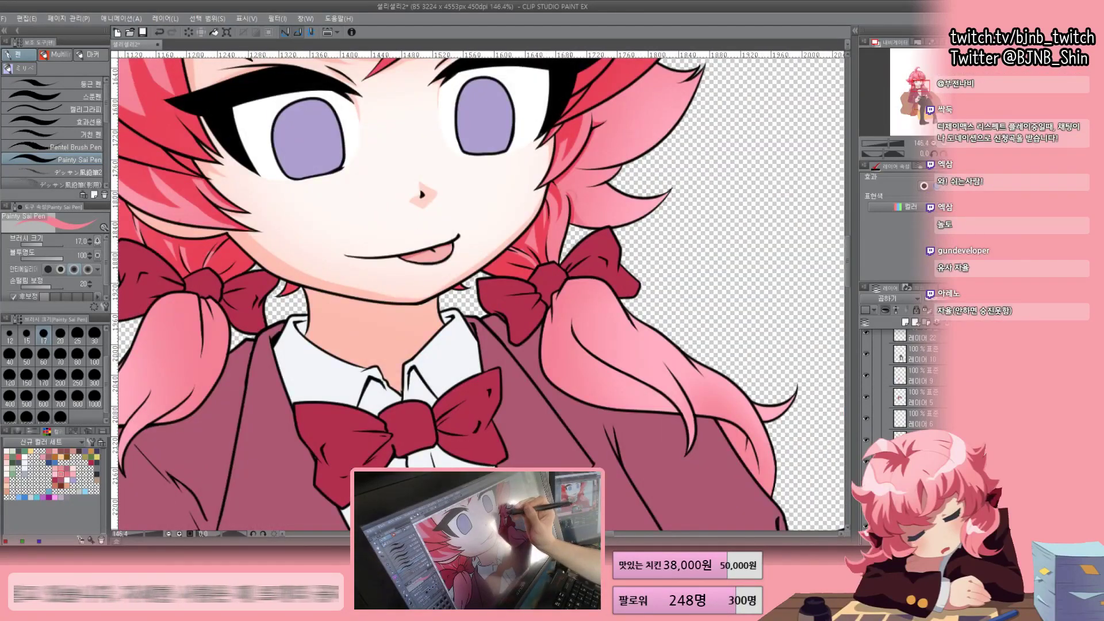
drag(402, 256, 423, 363)
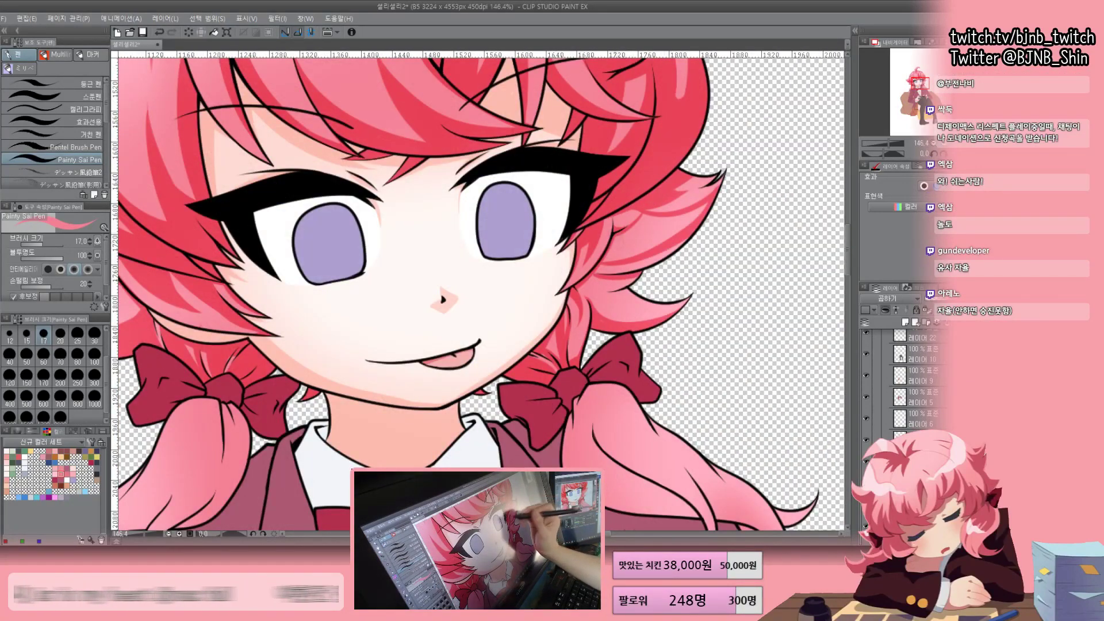
Paint hard-edged shadows along the pigtail on the viewer's left
scroll(477, 293, down, 4)
scroll(477, 293, up, 3)
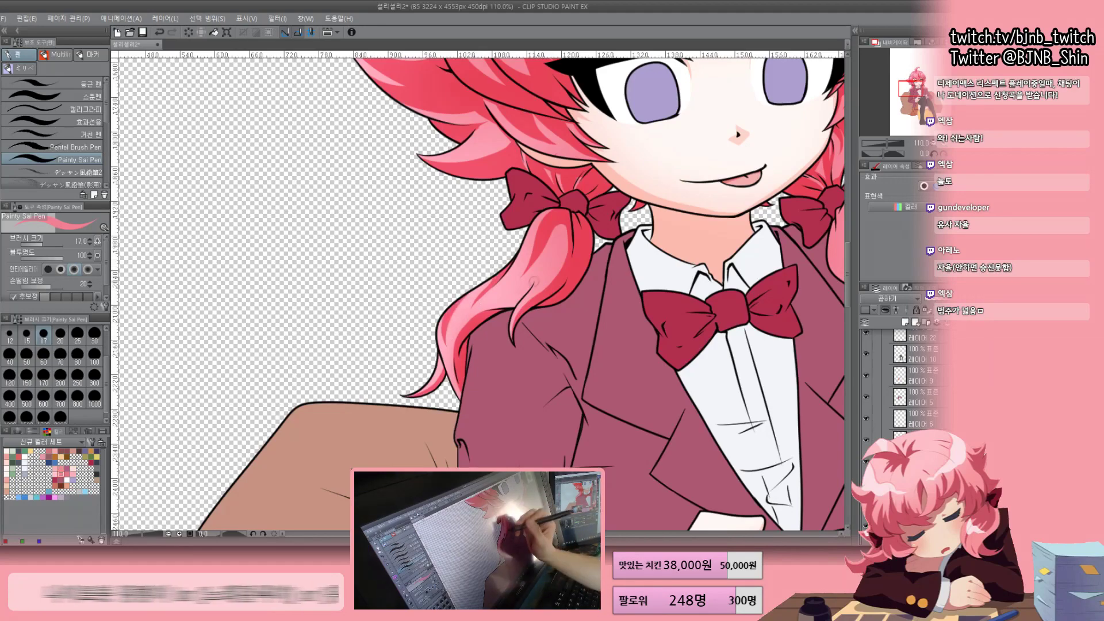
drag(632, 230, 471, 253)
Paint hard-edged shadows along the pigtail on the viewer's right in the mirrored view, and save the drawing
scroll(478, 293, up, 3)
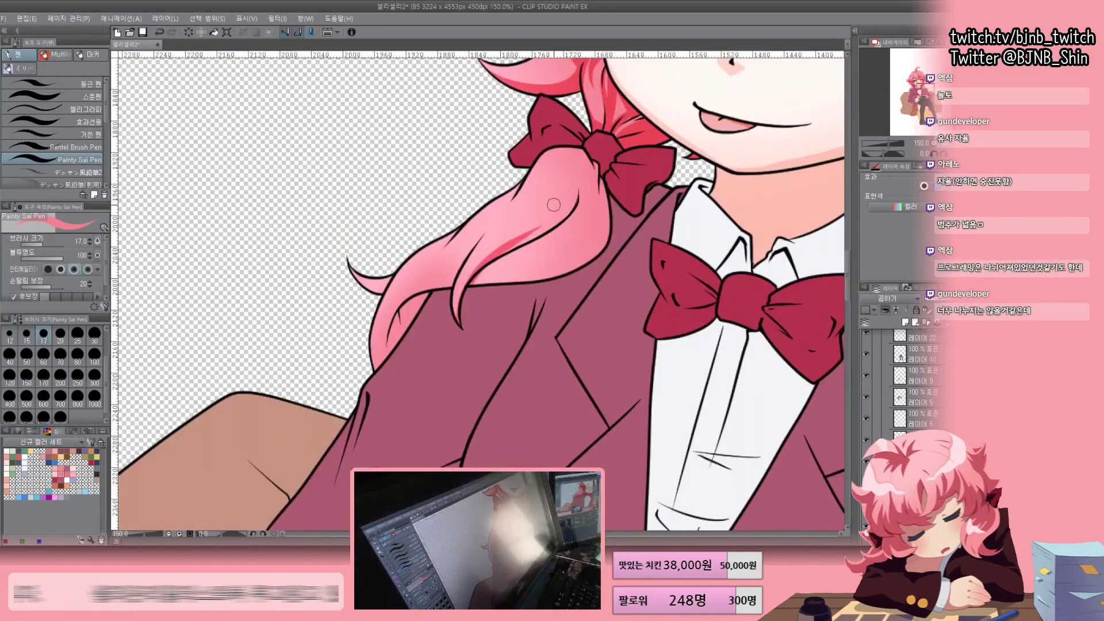
drag(604, 236, 368, 144)
mouse_move(402, 184)
mouse_down()
mouse_move(495, 310)
mouse_move(483, 282)
mouse_up()
drag(412, 151, 489, 253)
mouse_move(397, 172)
mouse_down()
mouse_move(443, 213)
mouse_move(429, 199)
mouse_up()
drag(449, 192, 575, 357)
key(ctrl+s)
scroll(480, 293, down, 5)
scroll(479, 293, up, 4)
scroll(479, 293, down, 4)
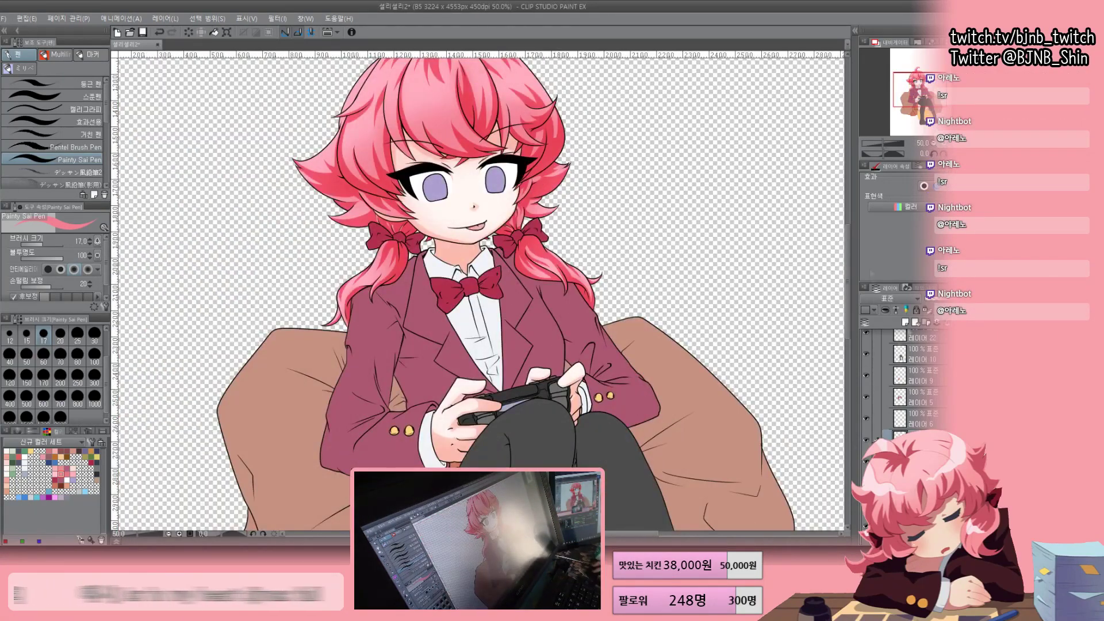
Airbrush soft dark red shadows onto the hair bows and the bow tie
scroll(479, 294, up, 3)
key(b)
mouse_move(437, 230)
mouse_down()
mouse_move(483, 270)
mouse_move(483, 259)
mouse_up()
drag(523, 328, 589, 373)
drag(595, 310, 638, 348)
drag(644, 227, 675, 267)
Paint hard-edged dark red shadows on the folds and knots of both hair bows and the bow tie with the pen
scroll(479, 293, down, 2)
key(p)
scroll(521, 253, up, 5)
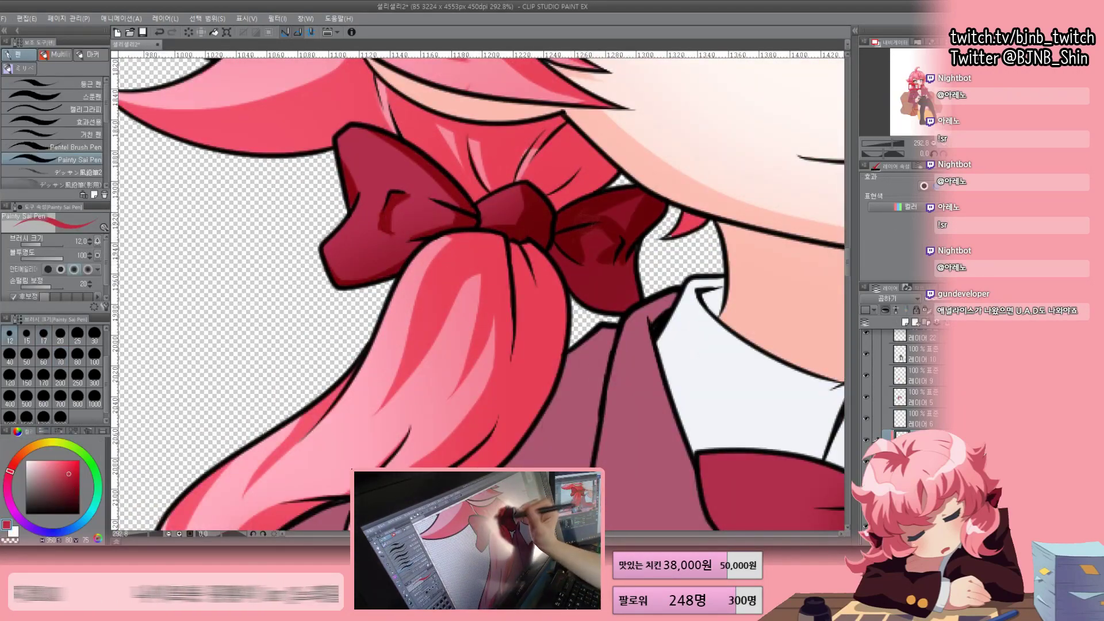
scroll(618, 325, down, 3)
drag(633, 287, 253, 253)
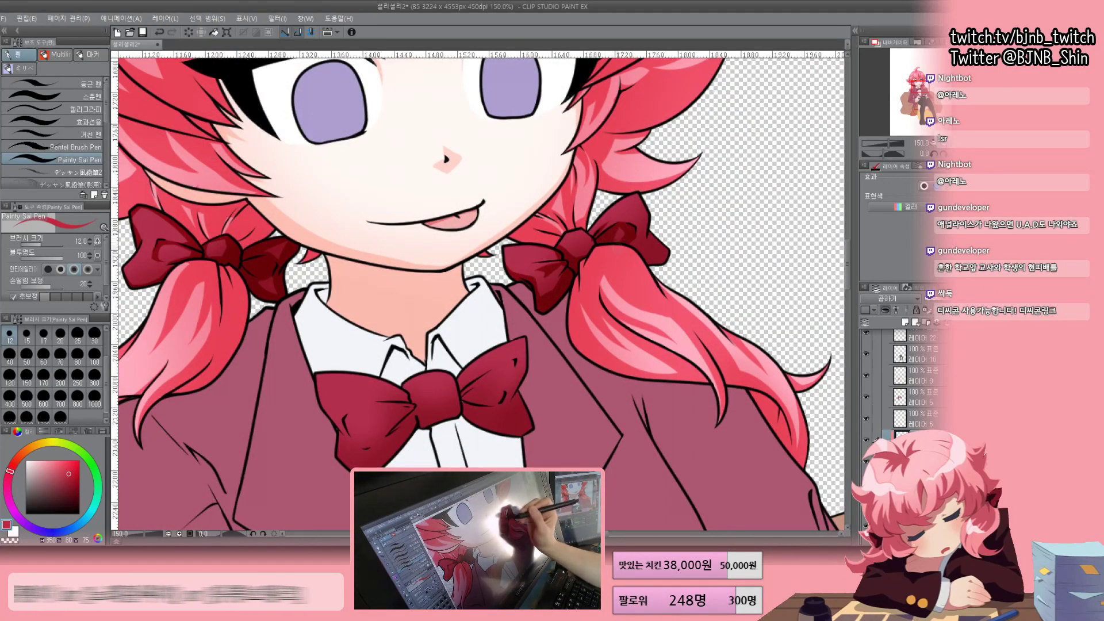
scroll(479, 293, down, 2)
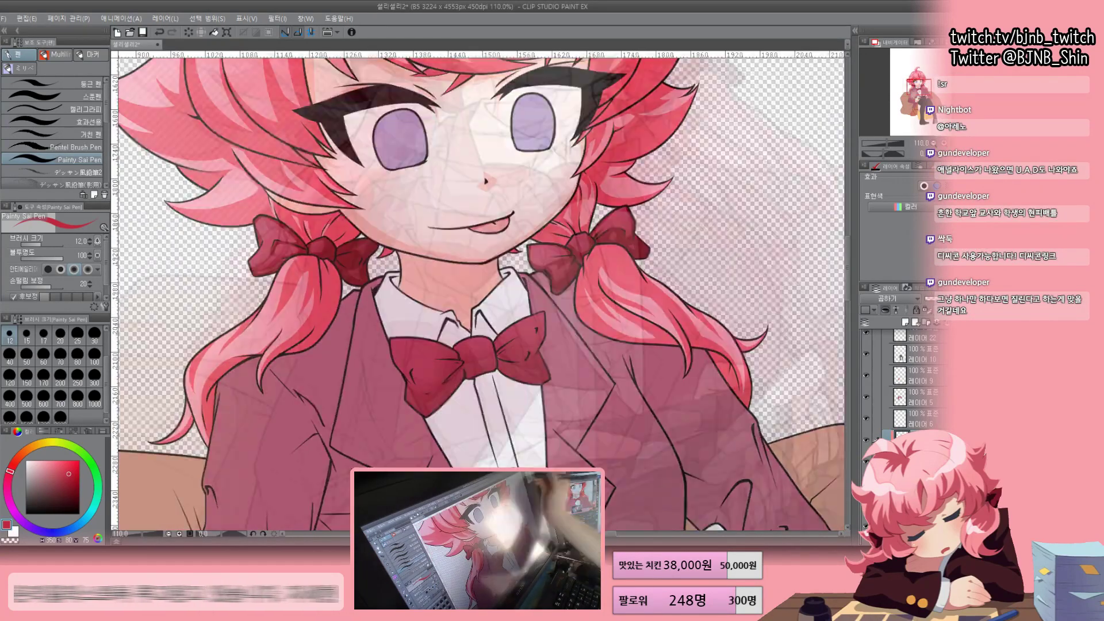
drag(437, 364, 530, 191)
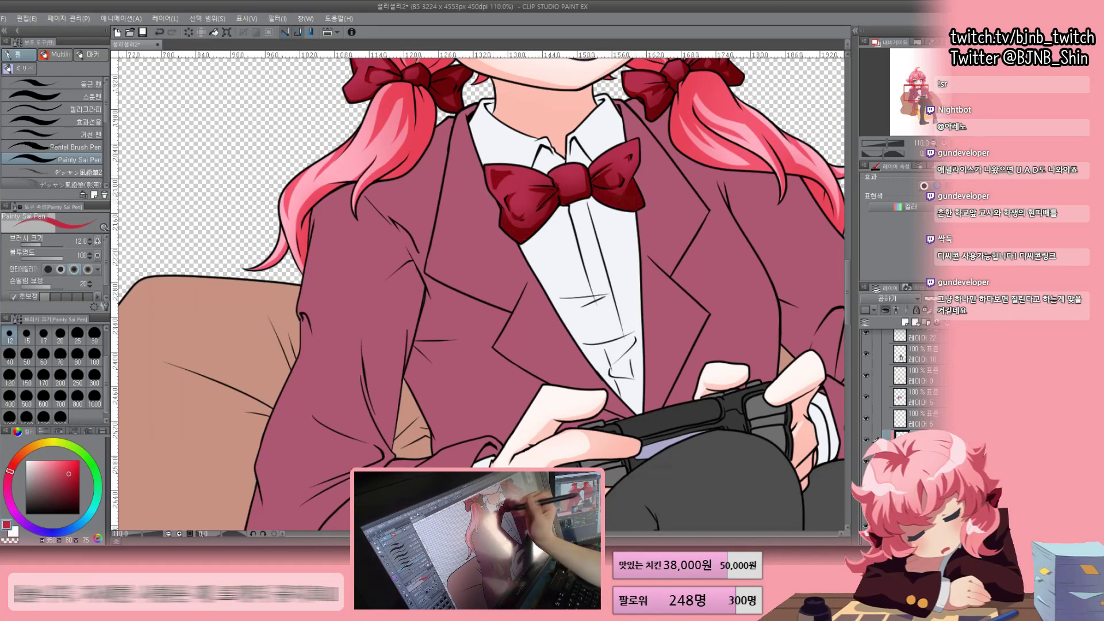
Shade the white shirt in lavender with soft airbrushing and hard-edged pen shadows on the collar, front folds and cuffs
scroll(479, 293, down, 1)
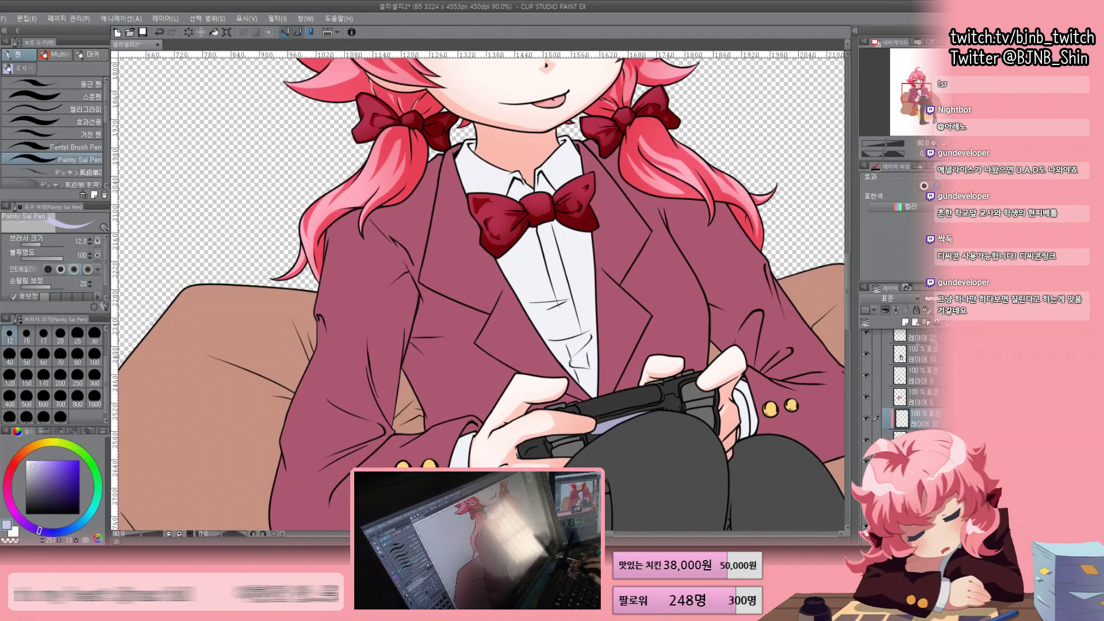
key(b)
scroll(479, 293, down, 1)
key(p)
scroll(479, 294, down, 1)
scroll(480, 293, up, 4)
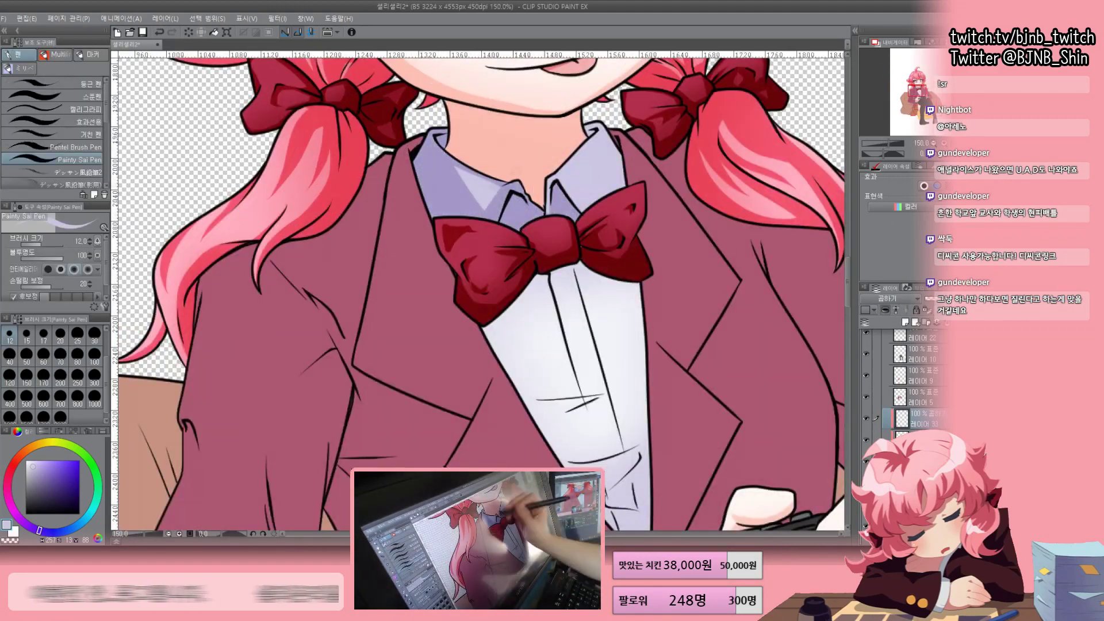
scroll(650, 227, down, 3)
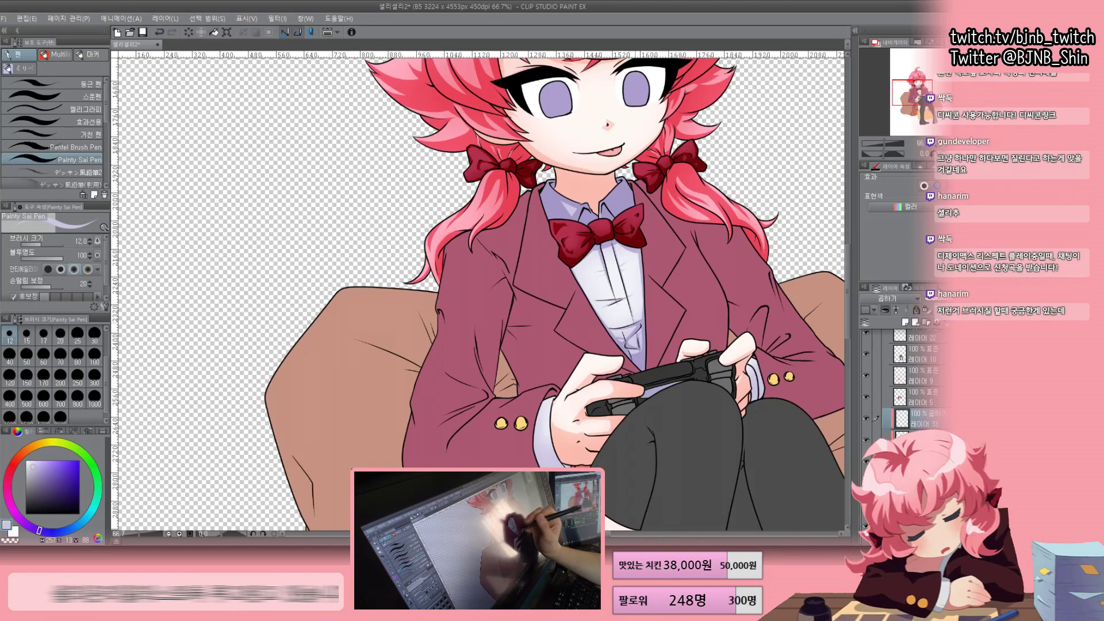
Sketch a smiling stick figure and a diagram of stacked layers on a separate layer beside the character
scroll(575, 345, up, 2)
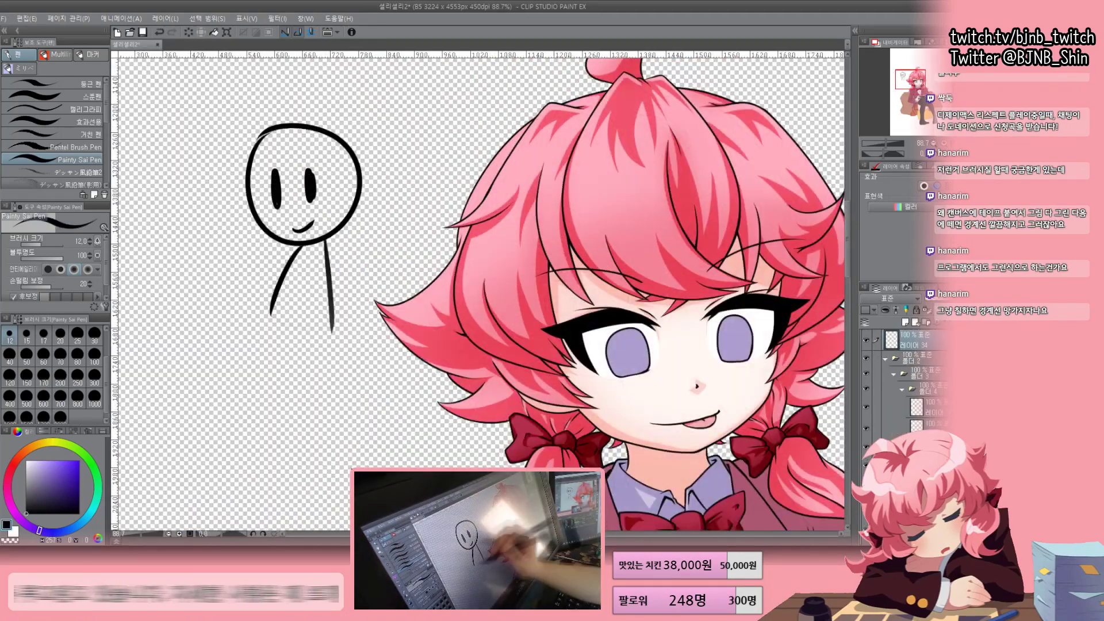
scroll(306, 251, up, 2)
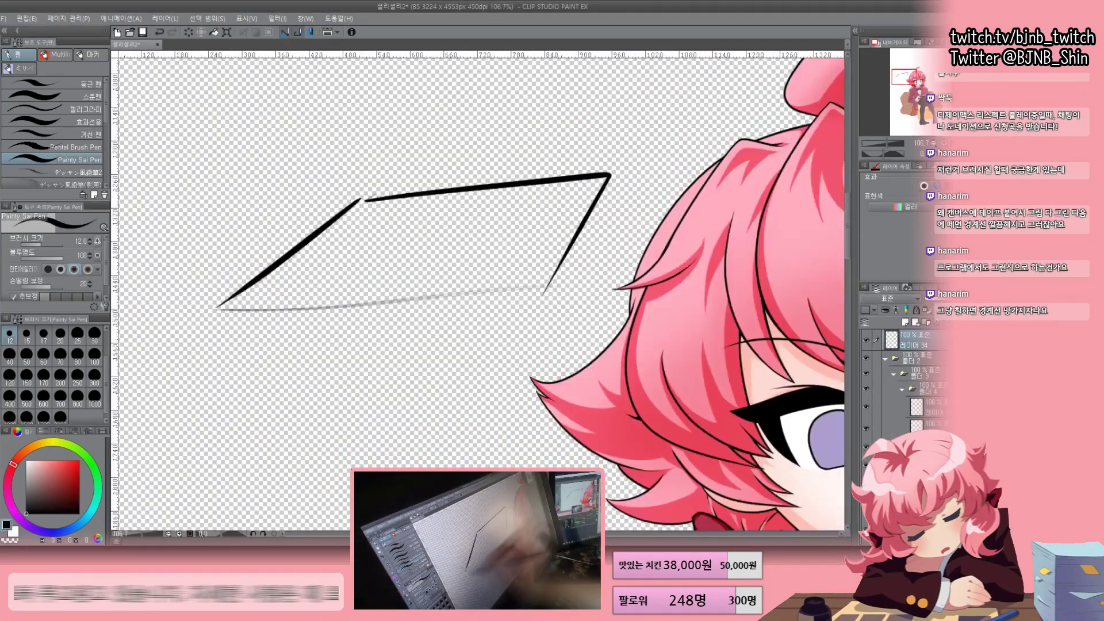
drag(222, 234, 604, 136)
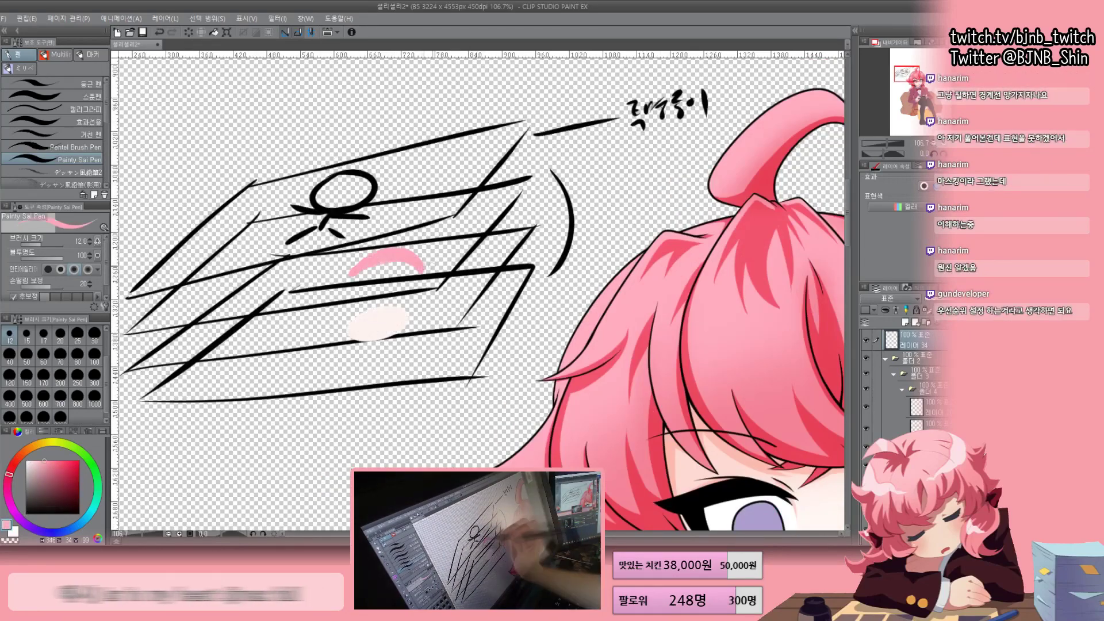
scroll(478, 287, down, 3)
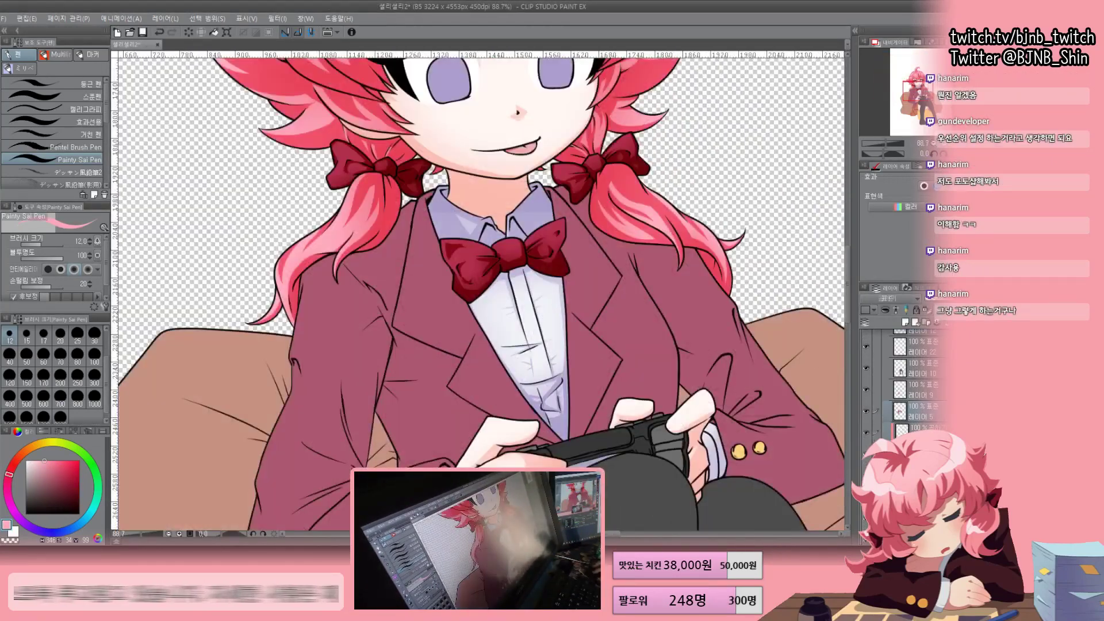
Airbrush soft shadows over the jacket's body, lapels and sleeves on a multiply layer
scroll(480, 293, down, 3)
scroll(480, 293, up, 2)
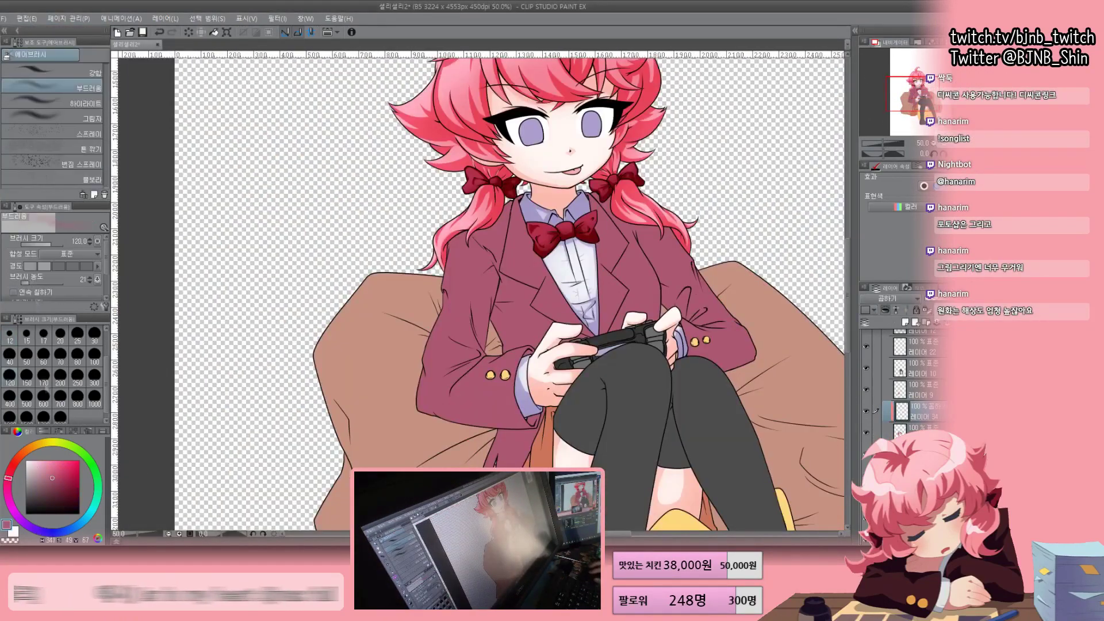
drag(593, 199, 644, 238)
drag(426, 391, 535, 431)
drag(491, 305, 546, 351)
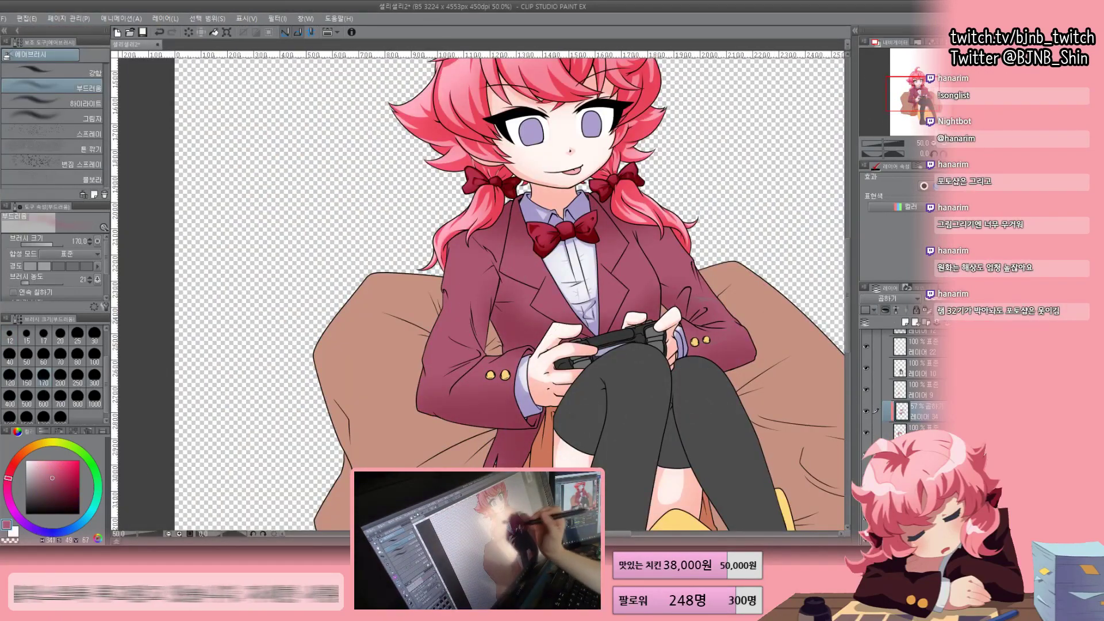
drag(603, 291, 656, 322)
drag(483, 339, 477, 241)
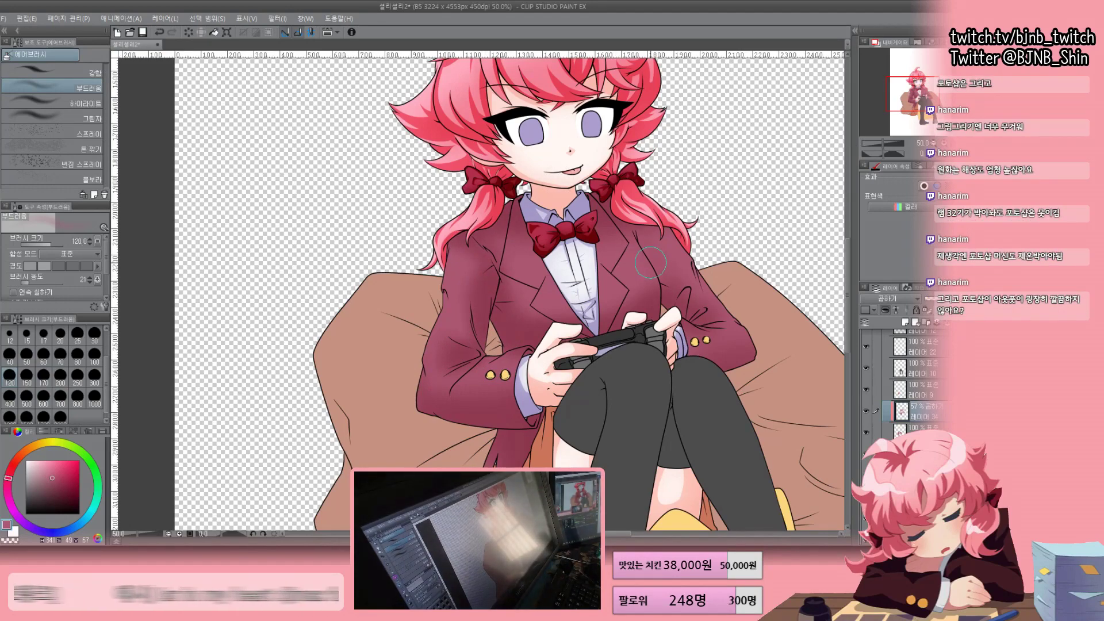
drag(655, 259, 681, 242)
mouse_move(751, 368)
mouse_down()
mouse_move(733, 186)
mouse_move(722, 382)
mouse_up()
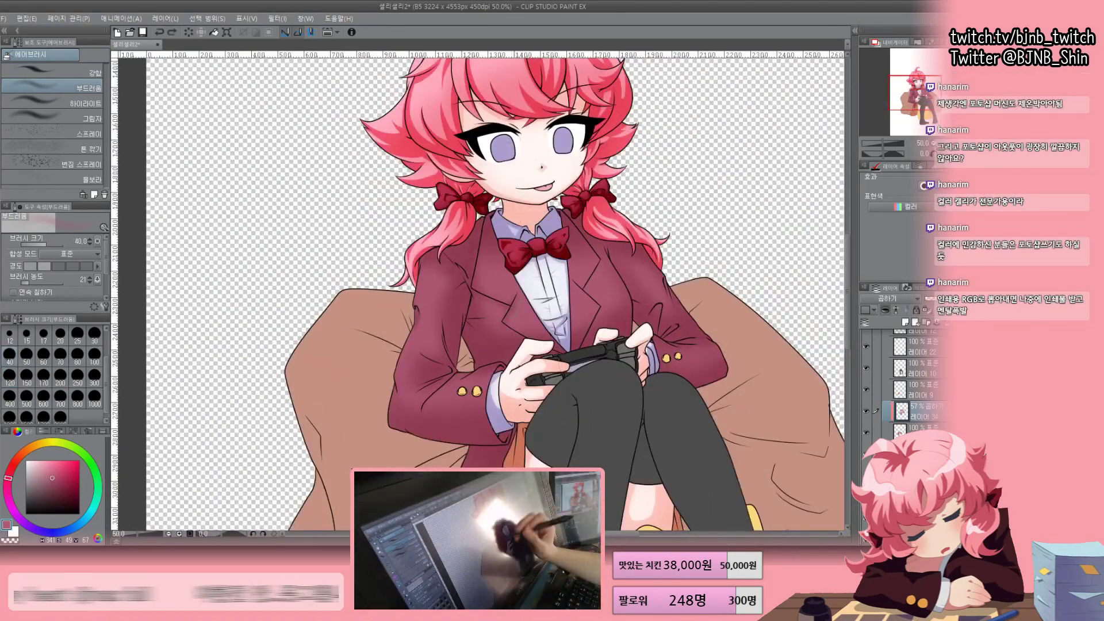
Draw hard-edged shadow shapes with the pen around the lapels, shoulder, underarm and front of the jacket on the viewer's left
key(ctrl+plus)
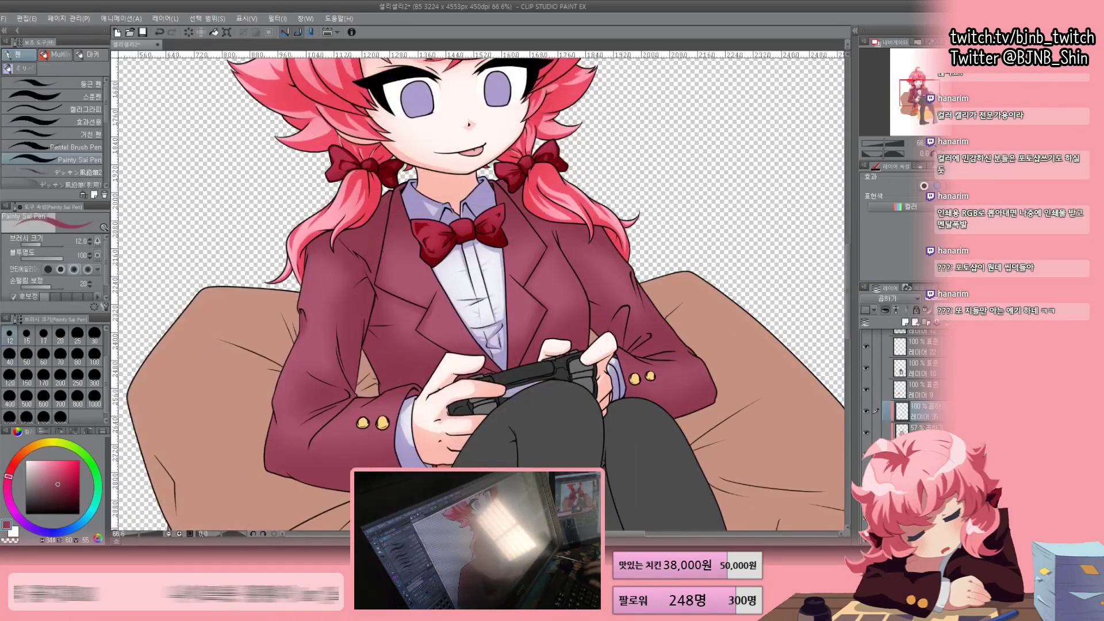
key(ctrl+plus)
key(p)
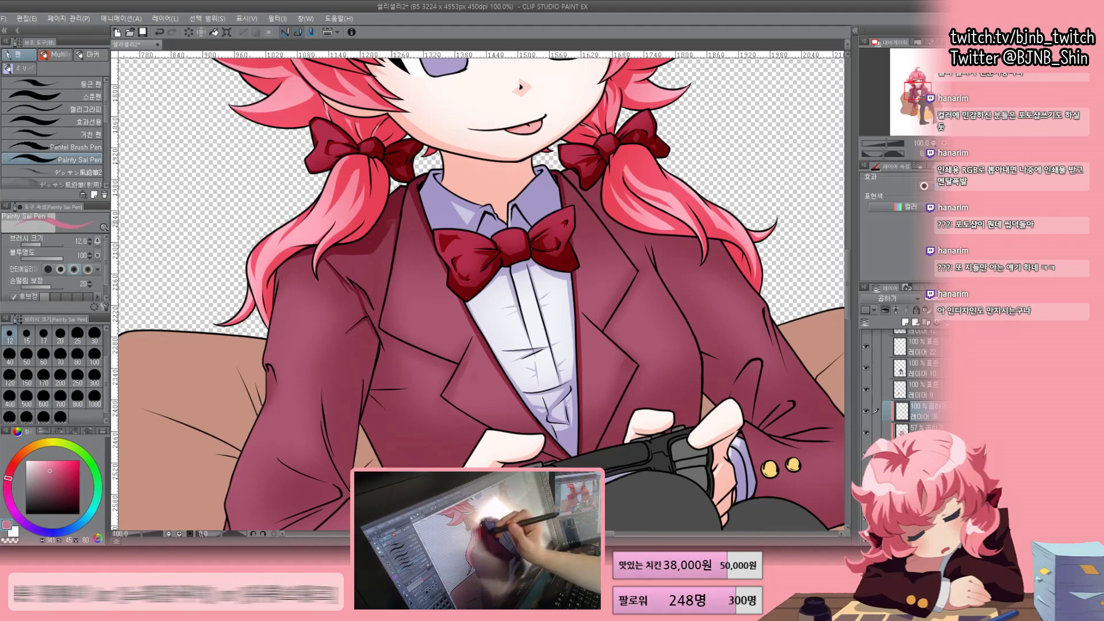
drag(402, 288, 558, 155)
drag(478, 212, 489, 299)
mouse_move(532, 218)
mouse_down()
mouse_move(575, 235)
mouse_move(627, 296)
mouse_up()
mouse_move(518, 258)
mouse_down()
mouse_move(604, 339)
mouse_move(532, 364)
mouse_up()
drag(621, 311, 582, 330)
mouse_move(526, 268)
mouse_down()
mouse_move(563, 260)
mouse_move(517, 292)
mouse_up()
drag(545, 227, 565, 218)
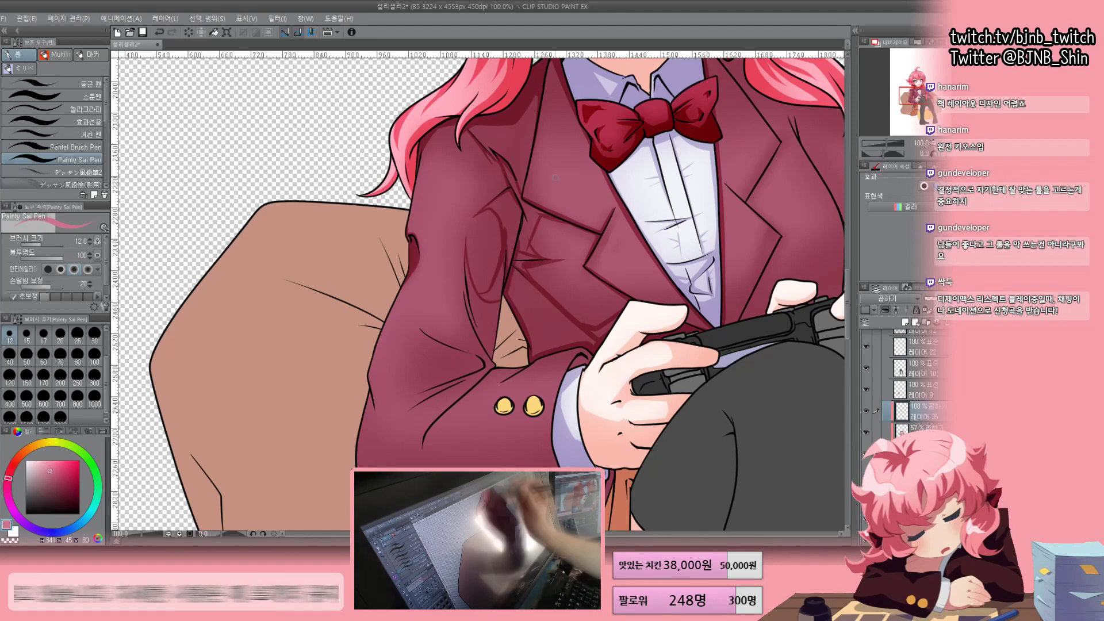
Add hard-edged shadows at the elbow folds and cuff on the viewer's left, and fill the jacket's torso shadow area
drag(477, 288, 535, 201)
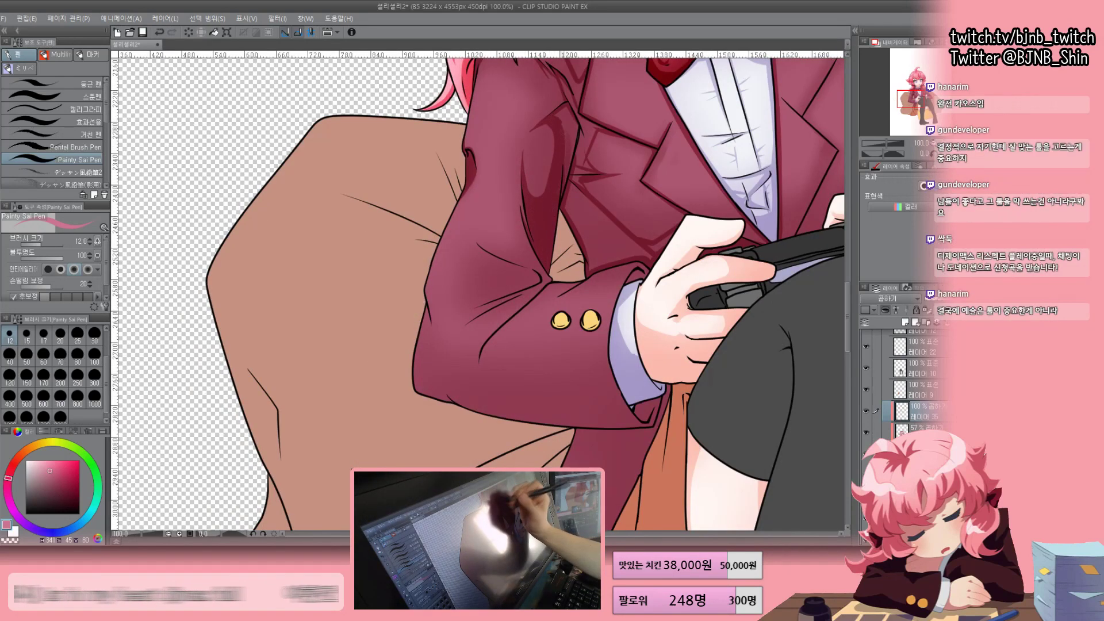
drag(431, 327, 433, 345)
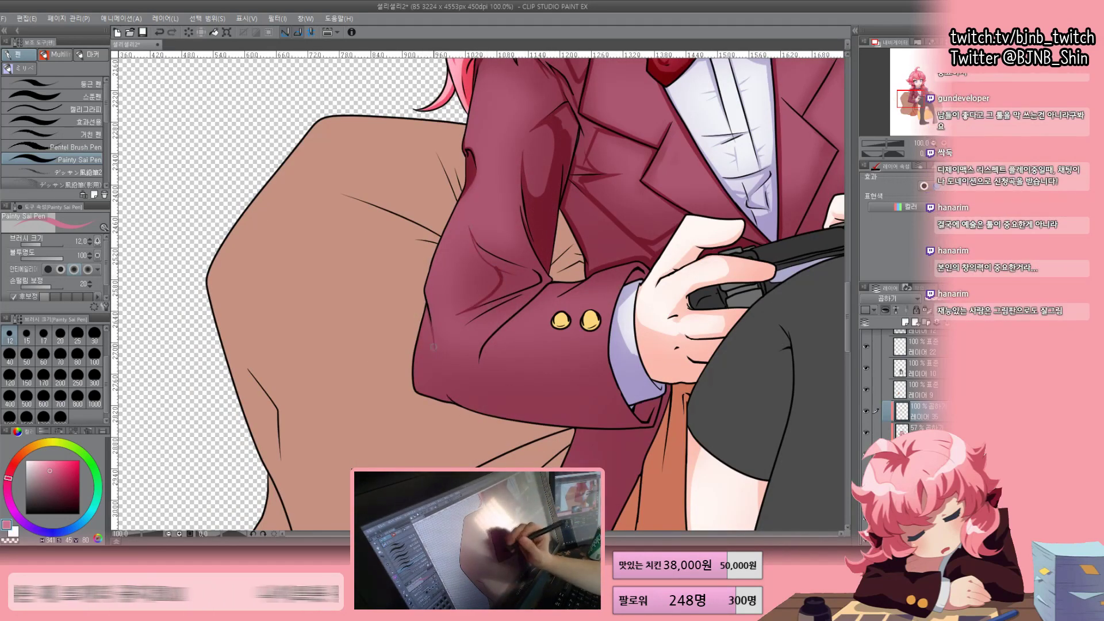
key(ctrl+plus)
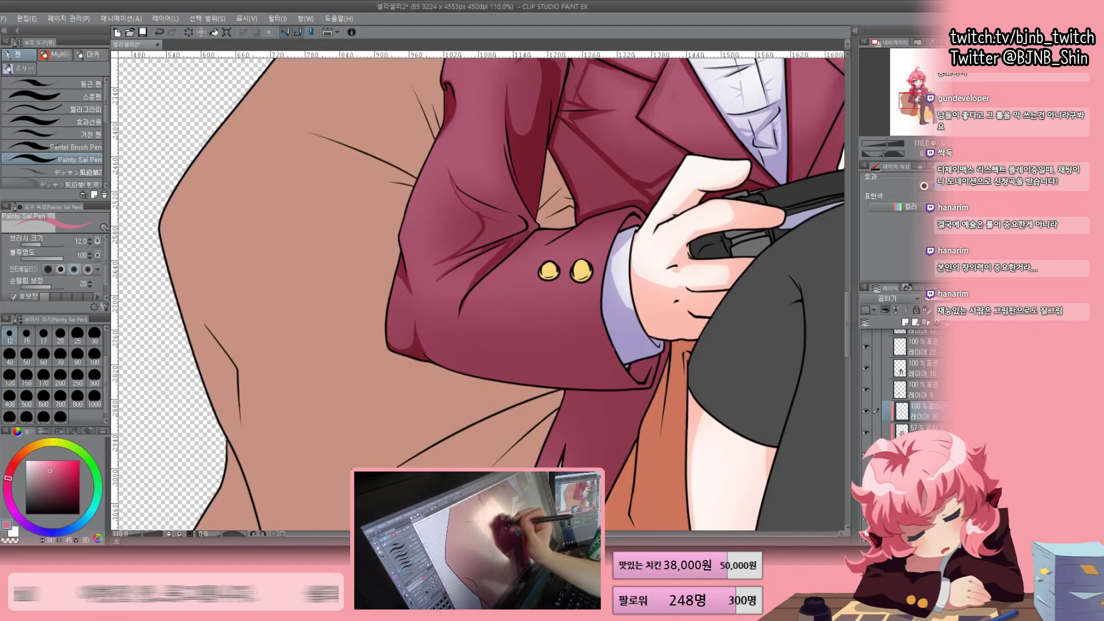
key(g)
drag(460, 172, 444, 380)
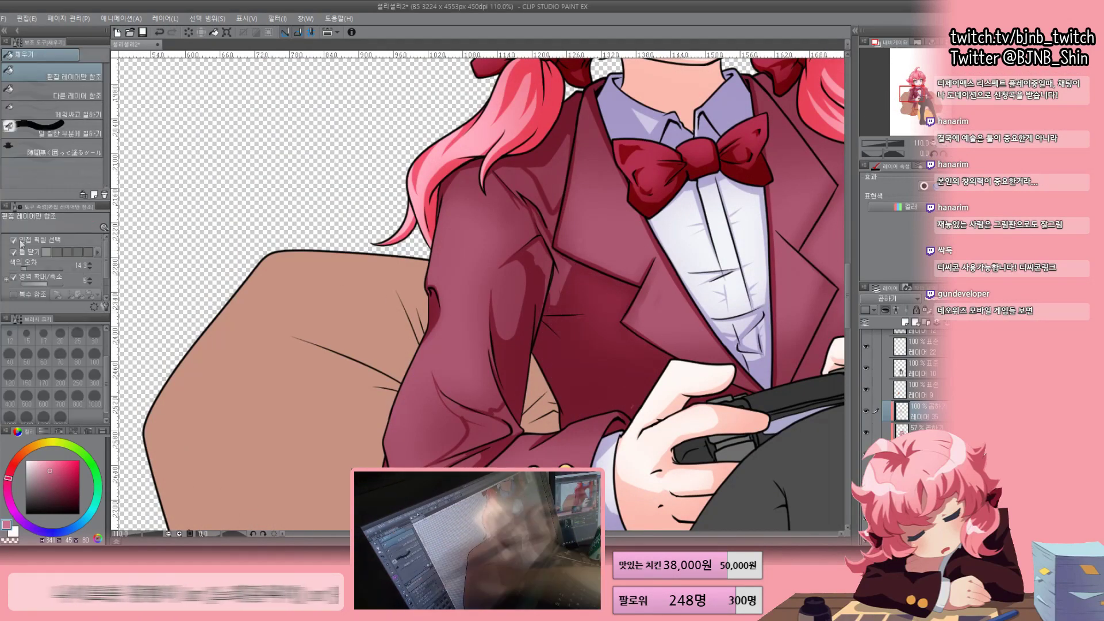
Paint broad hard-edged shadows on the sleeve, forearm and jacket tail on the viewer's left
key(p)
key(ctrl+minus)
scroll(480, 294, down, 2)
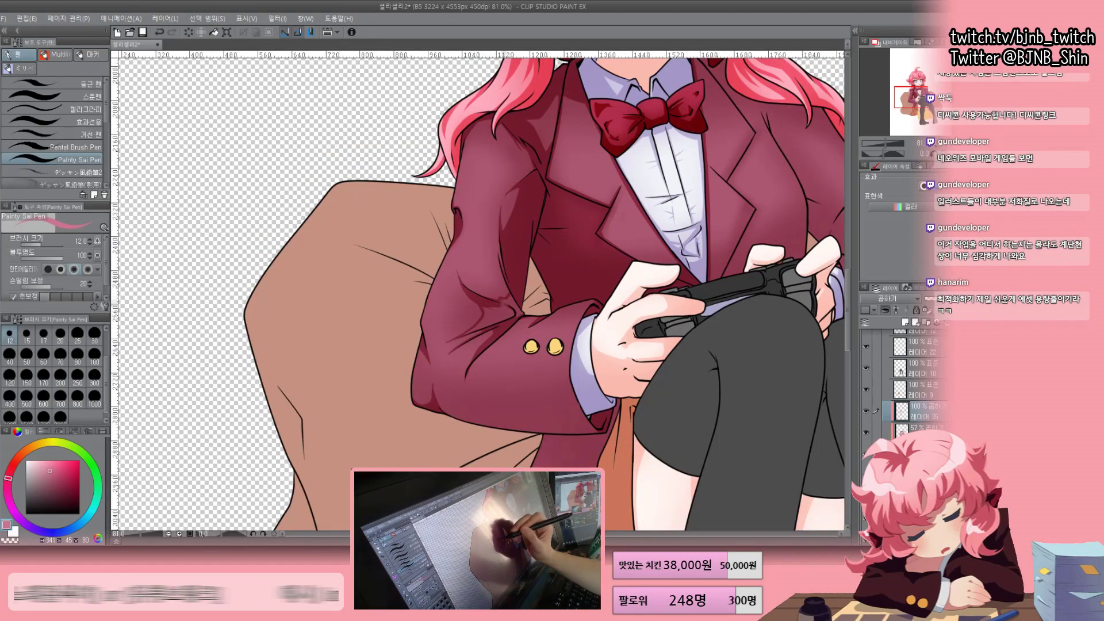
scroll(480, 294, down, 2)
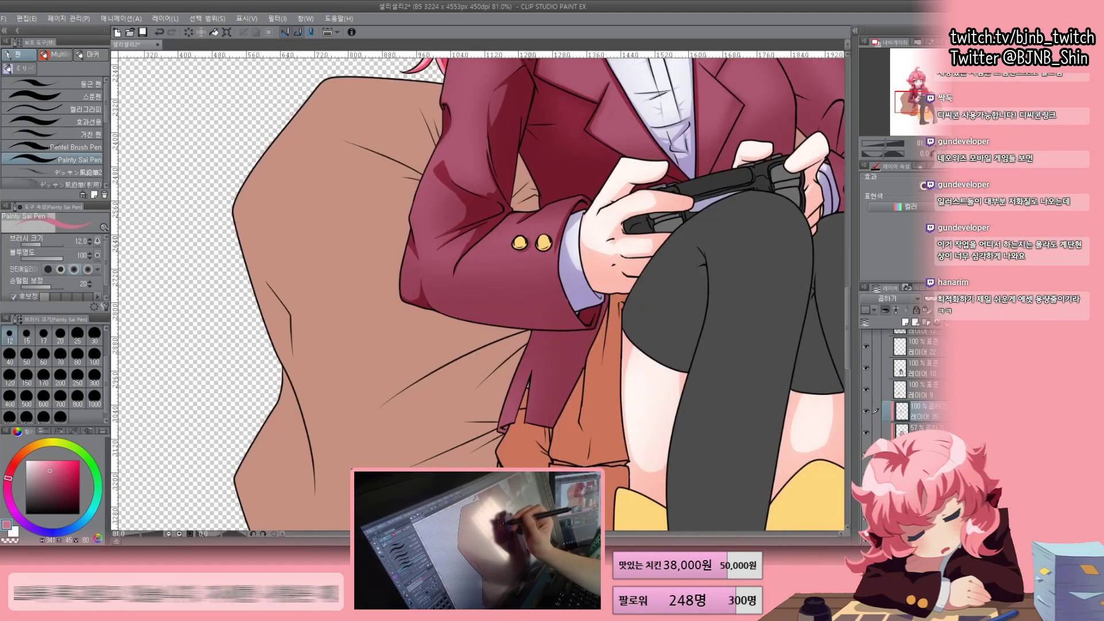
drag(480, 293, 394, 219)
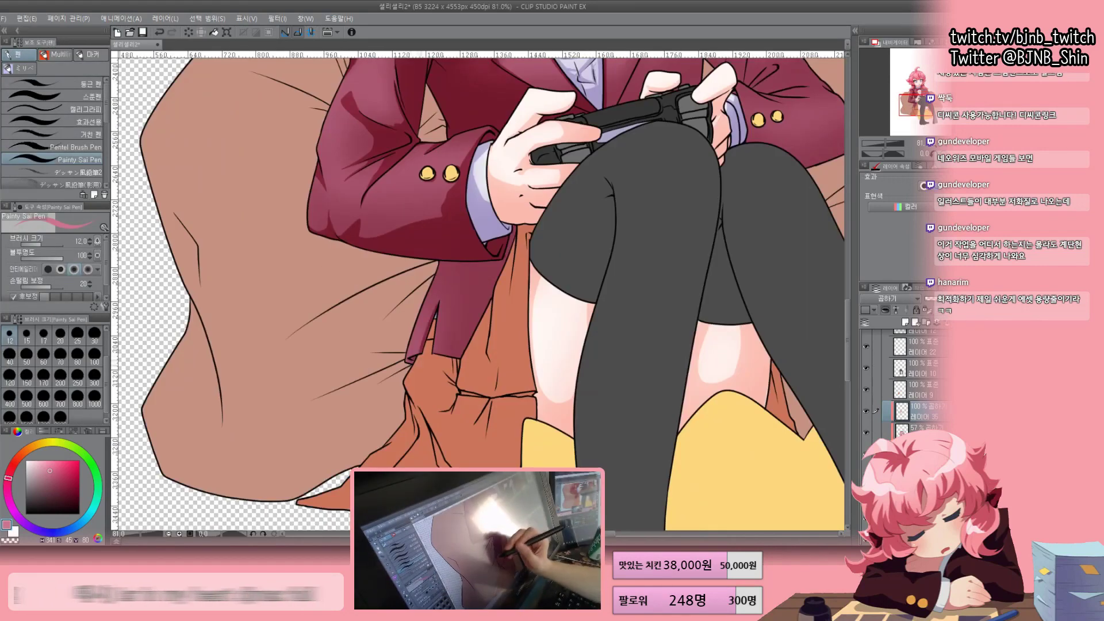
Paint hard-edged shadows on the jacket's chest, sleeve and cuff on the viewer's right, and save the drawing
key(ctrl+minus)
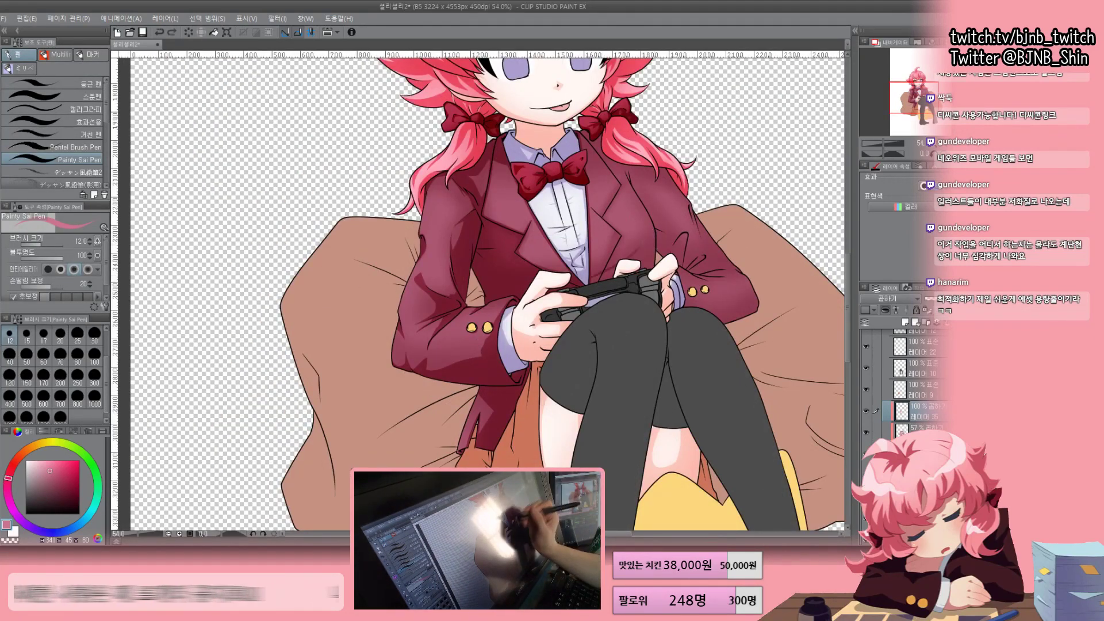
key(ctrl+plus)
key(ctrl+plus)
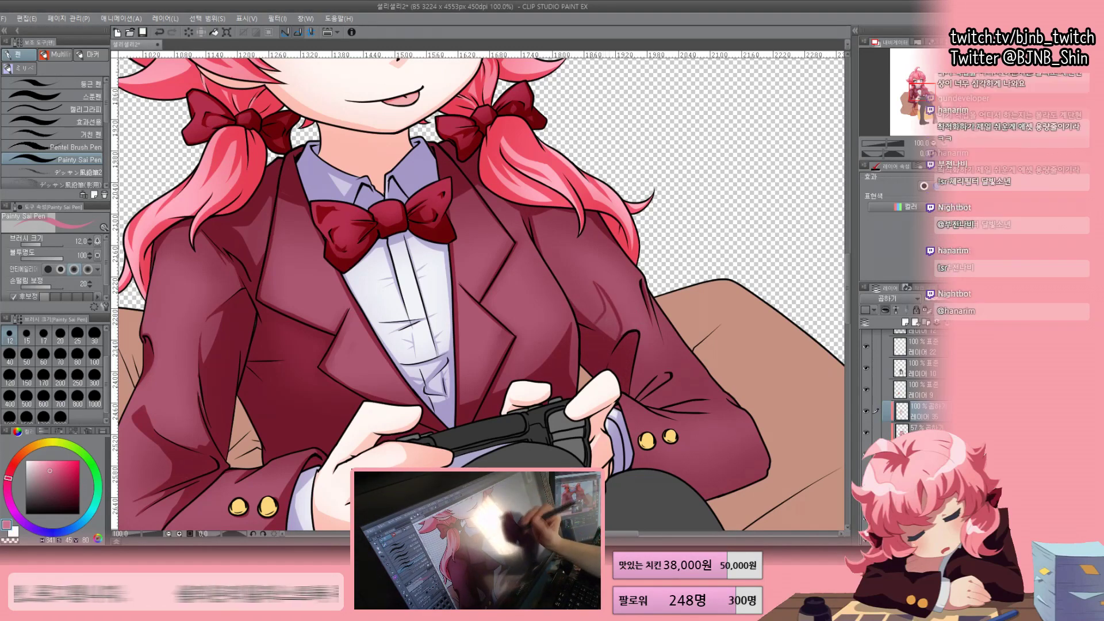
scroll(479, 290, down, 3)
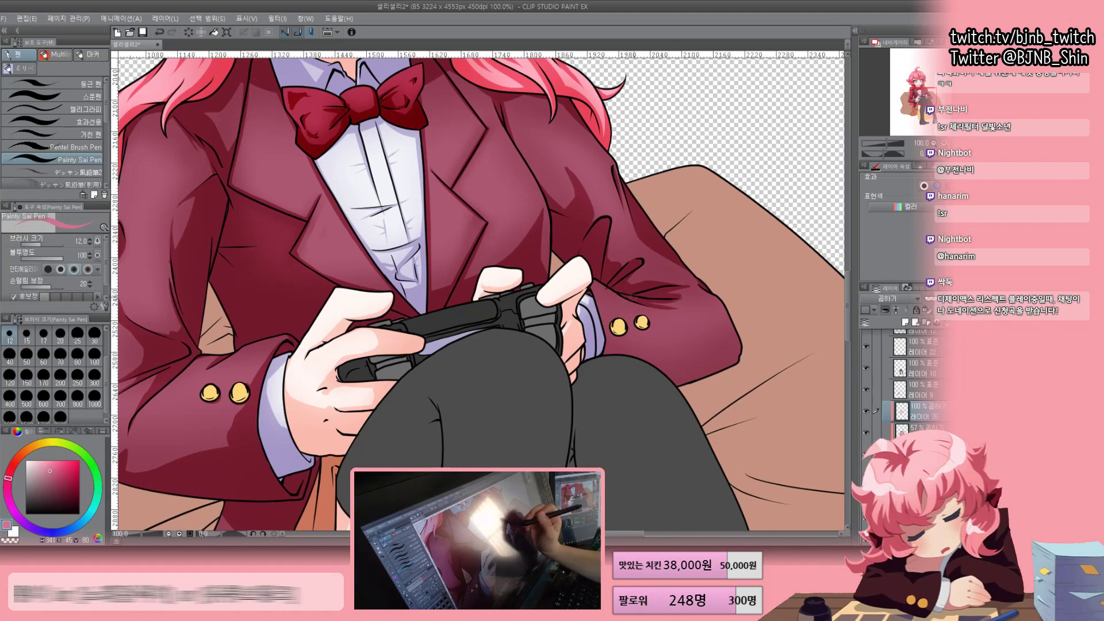
drag(725, 301, 659, 368)
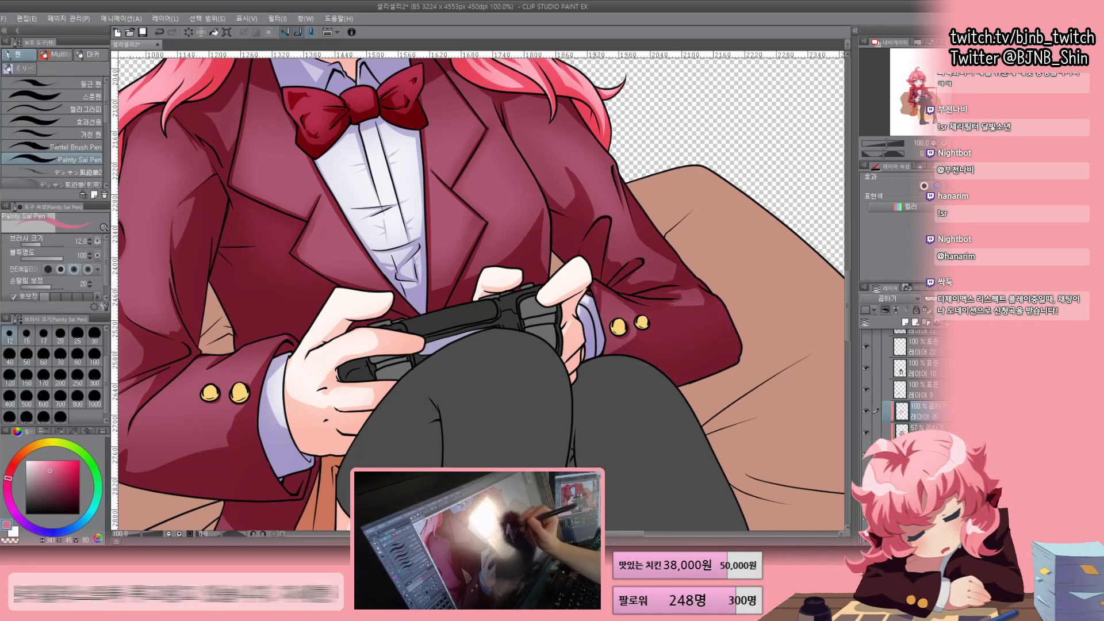
key(ctrl+minus)
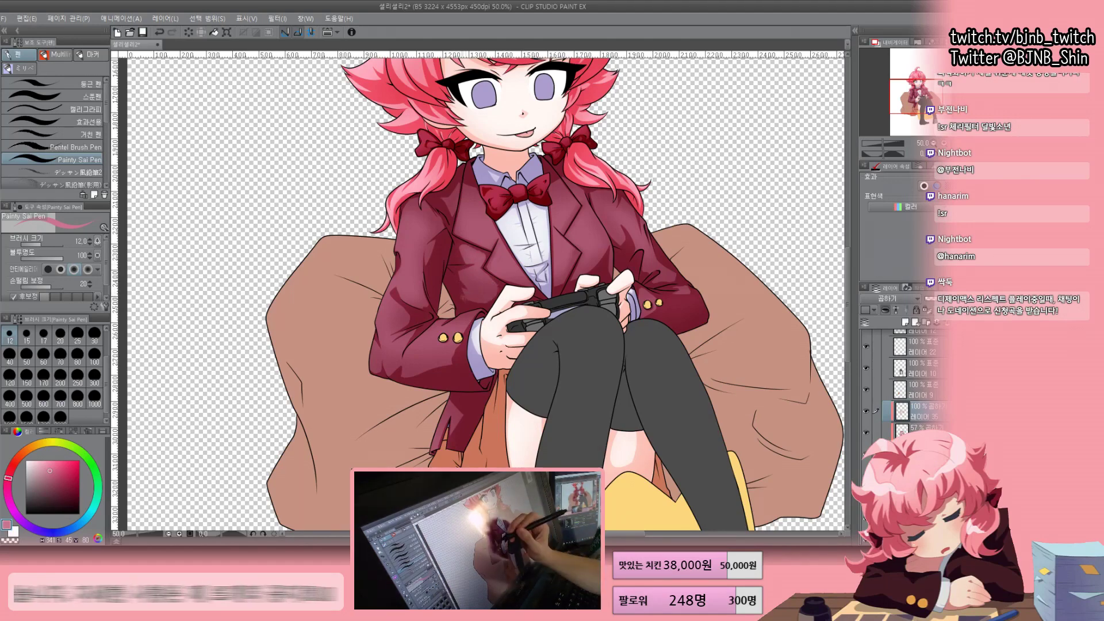
key(ctrl+s)
Paint hard-edged fold shadows across the orange-red skirt with the pen
key(ctrl+minus)
scroll(479, 293, up, 3)
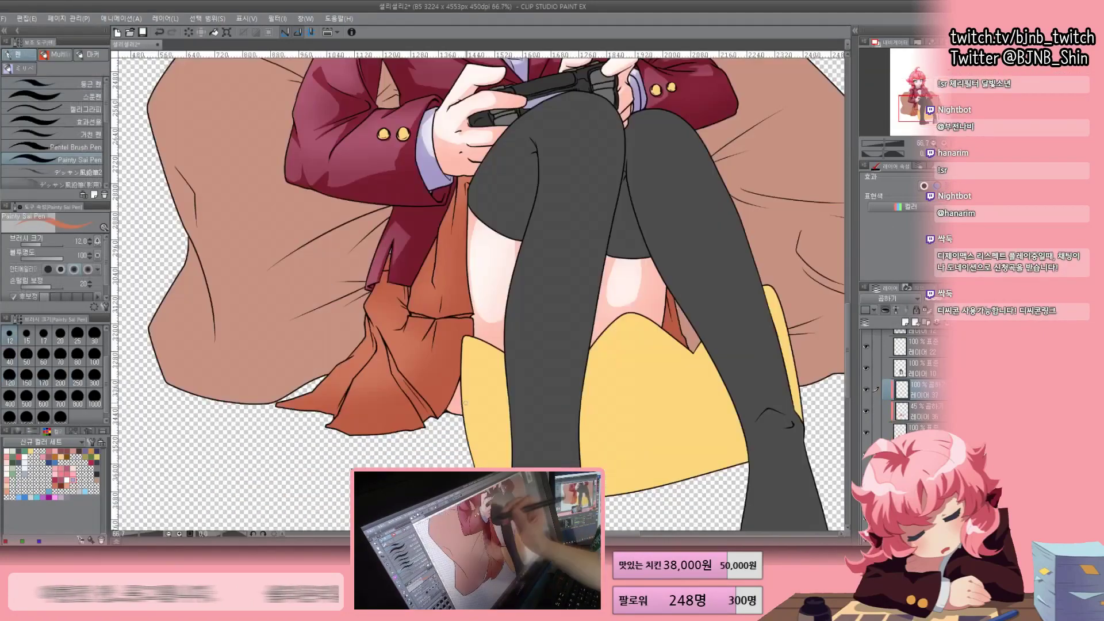
key(ctrl+z)
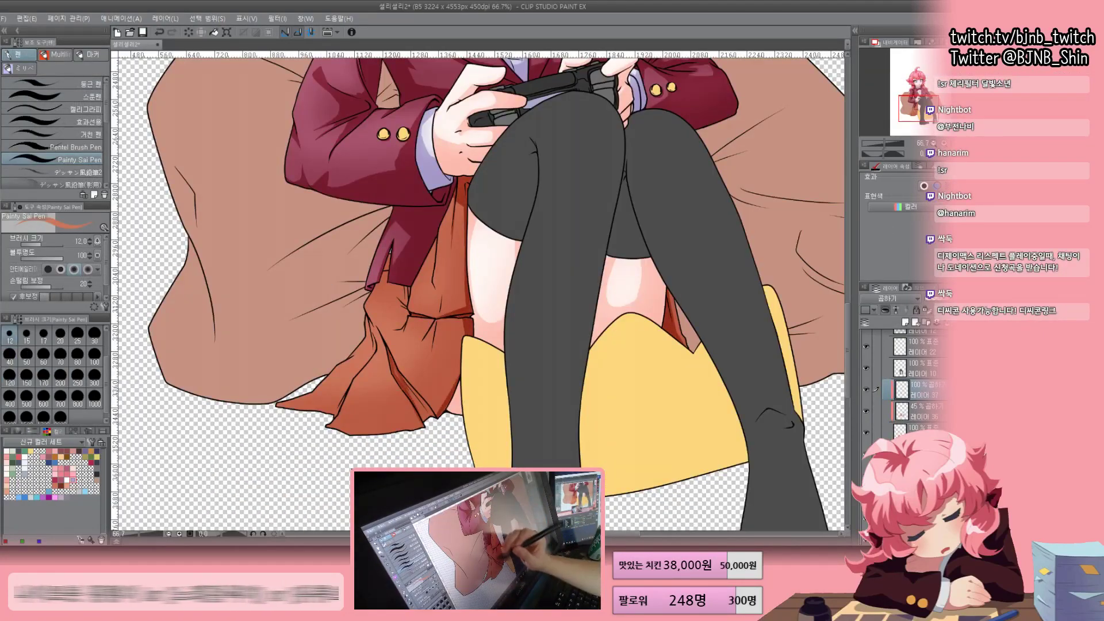
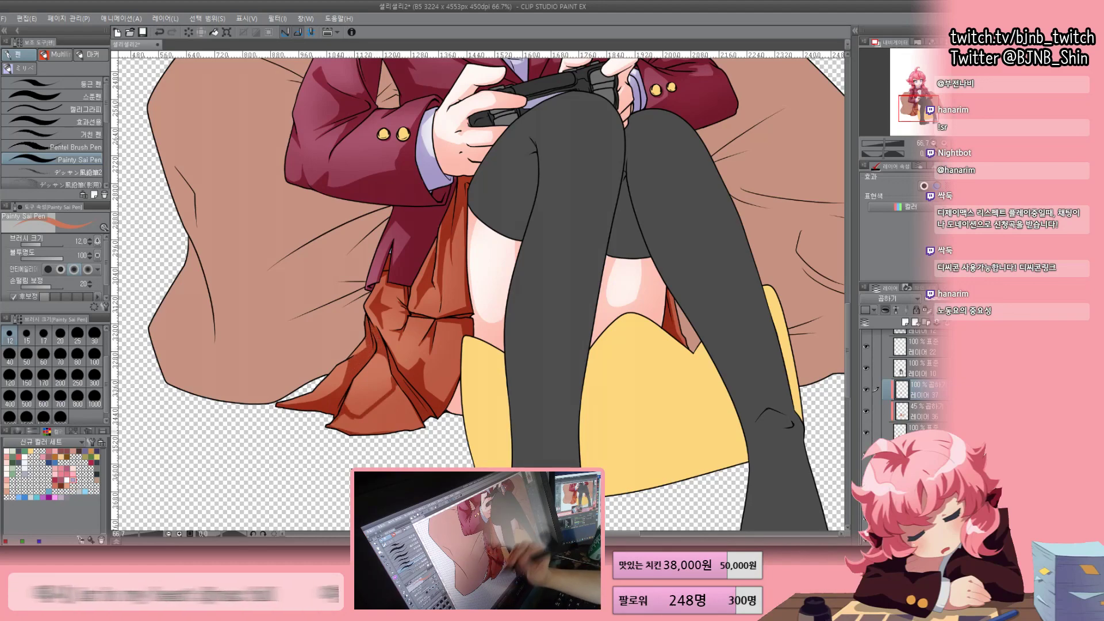
key(ctrl+minus)
key(ctrl+plus)
key(ctrl+minus)
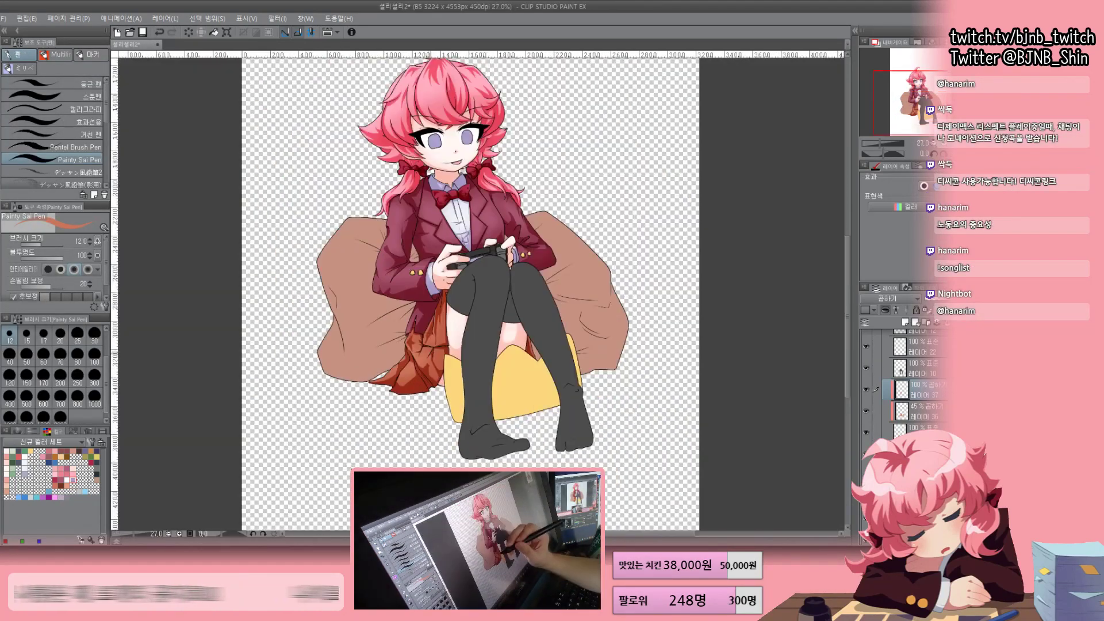
Airbrush soft grey shading over the thighs and shins of both black stockings
key(b)
key(ctrl+plus)
scroll(812, 317, down, 1)
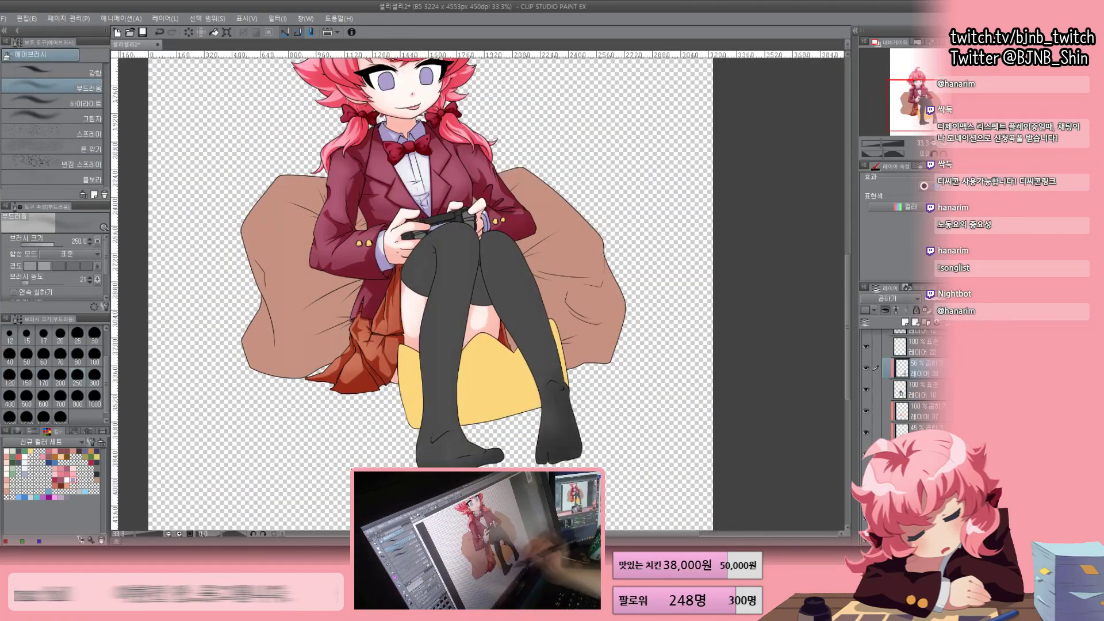
click(18, 431)
click(78, 374)
drag(448, 328, 451, 432)
drag(500, 299, 529, 374)
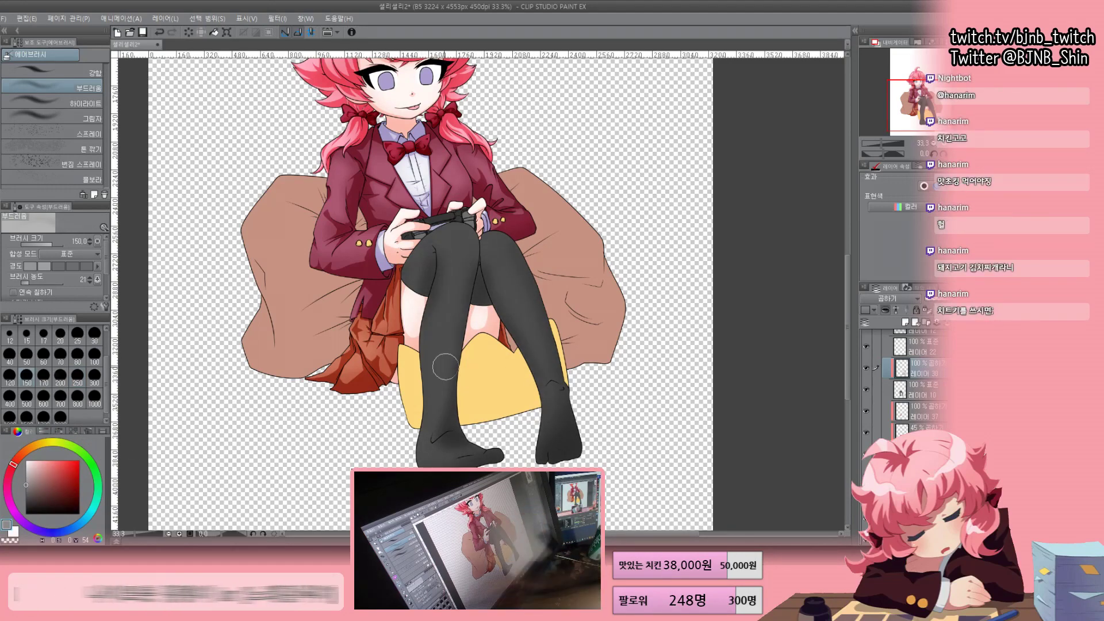
drag(454, 270, 460, 403)
drag(500, 293, 552, 402)
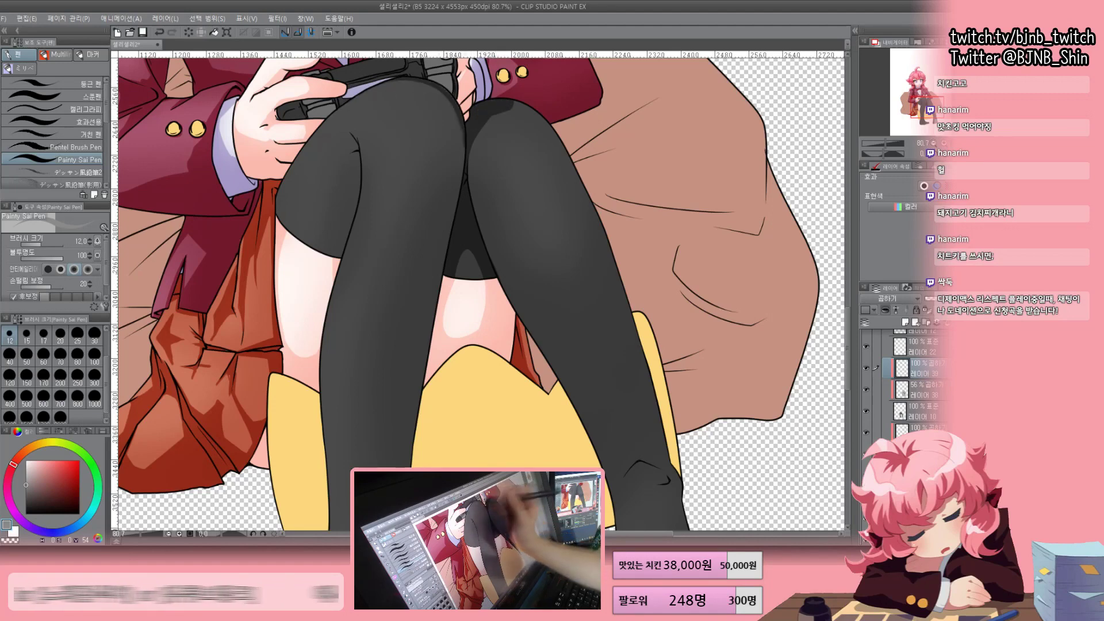
Paint hard-edged shadows with the pen on the stockings' knees and calves and on the foot on the viewer's left
scroll(480, 294, down, 3)
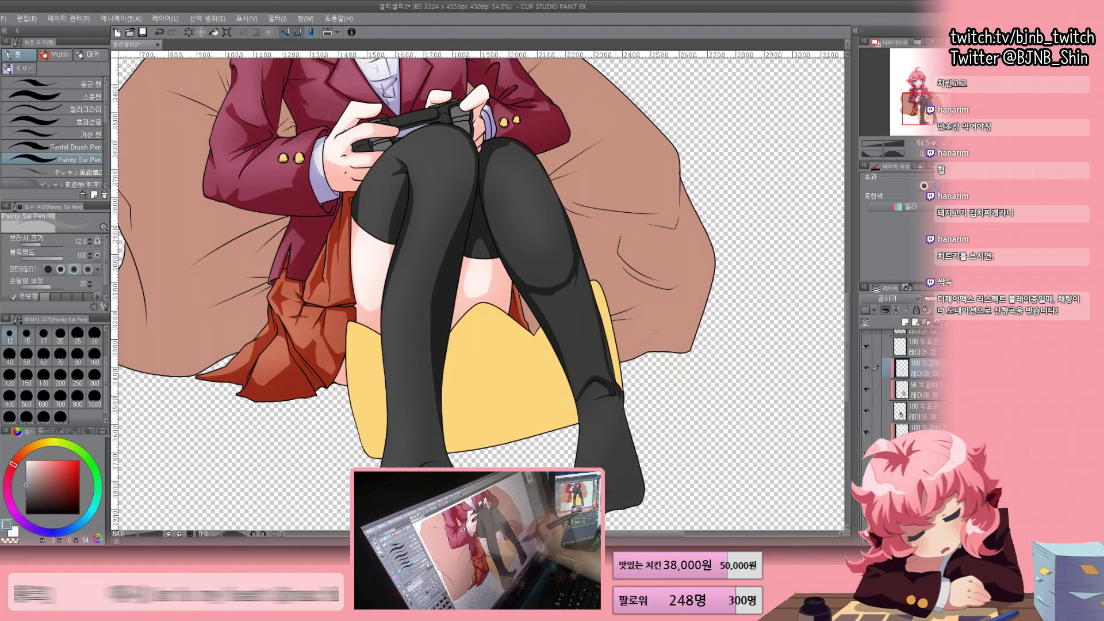
drag(480, 293, 528, 184)
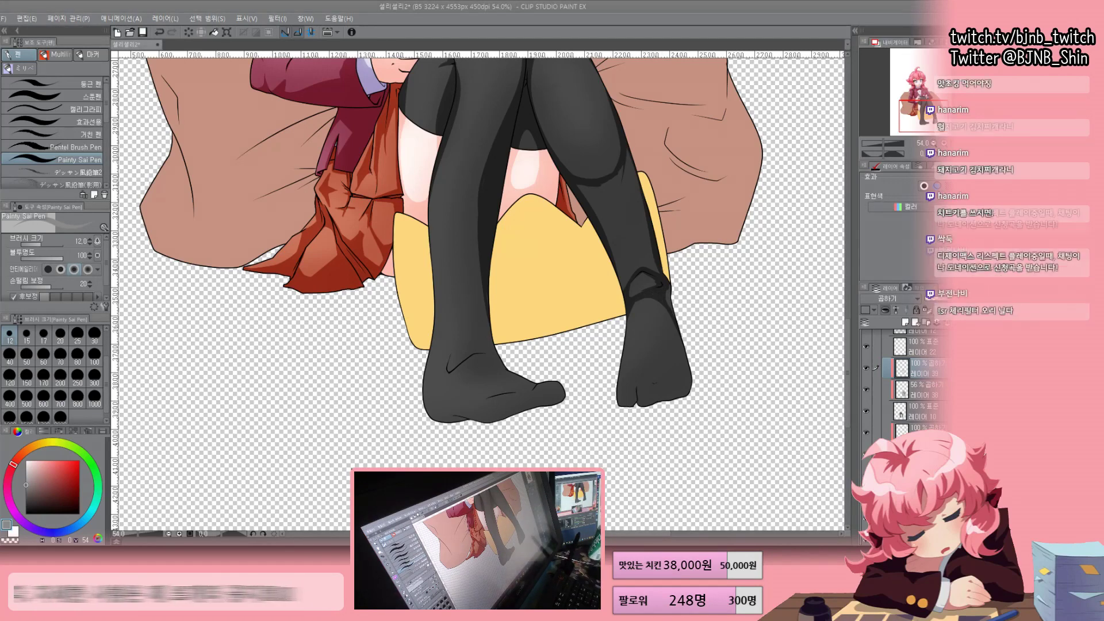
mouse_move(425, 390)
mouse_down()
mouse_move(500, 421)
mouse_move(546, 395)
mouse_move(524, 369)
mouse_up()
scroll(516, 339, down, 2)
drag(446, 417, 491, 397)
scroll(563, 326, up, 2)
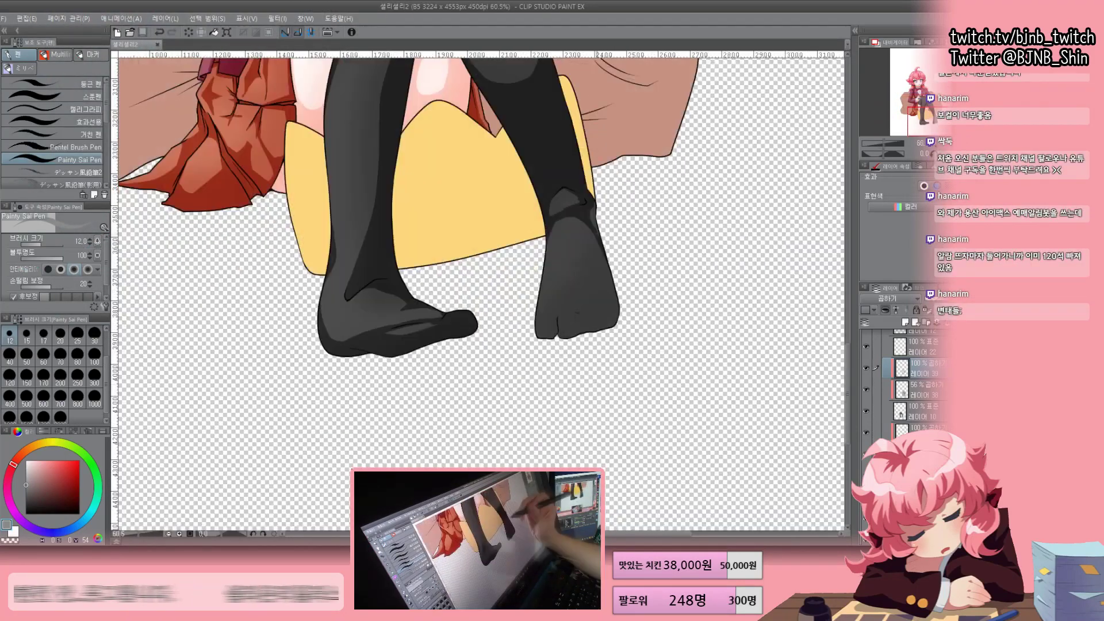
Paint hard-edged shadows around the ankle, sole and toes of the stockinged foot on the viewer's right
drag(546, 244, 548, 262)
drag(615, 232, 592, 330)
drag(553, 221, 601, 257)
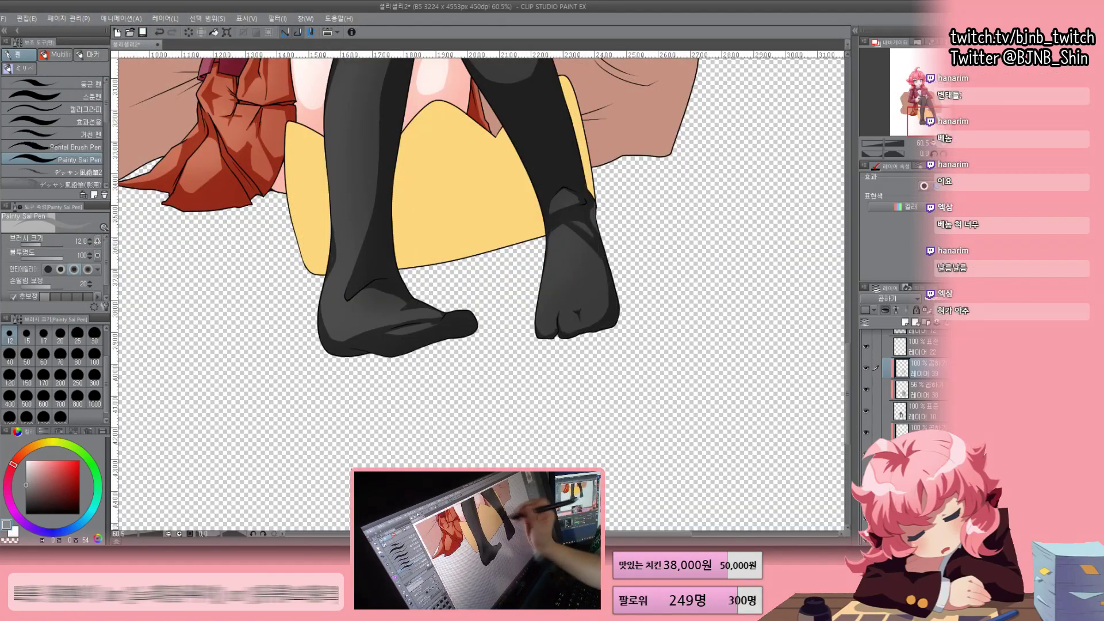
Add a new layer and shade the gold cuff buttons of the jacket with a darker golden tone
key(ctrl+0)
key(ctrl+shift+n)
scroll(517, 242, up, 5)
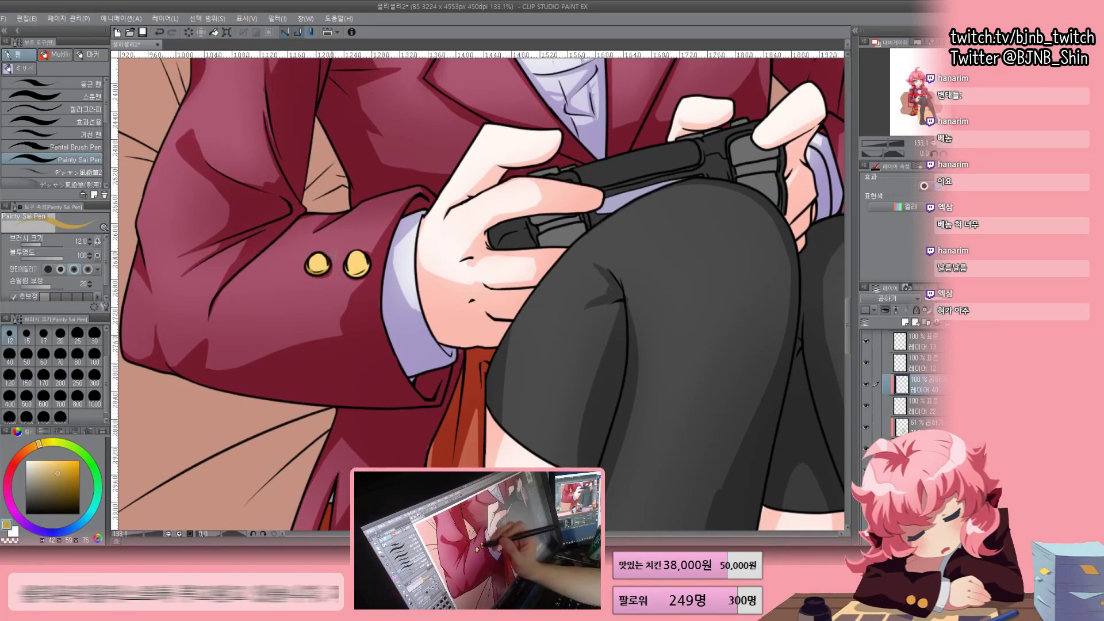
scroll(479, 293, down, 5)
scroll(480, 294, up, 5)
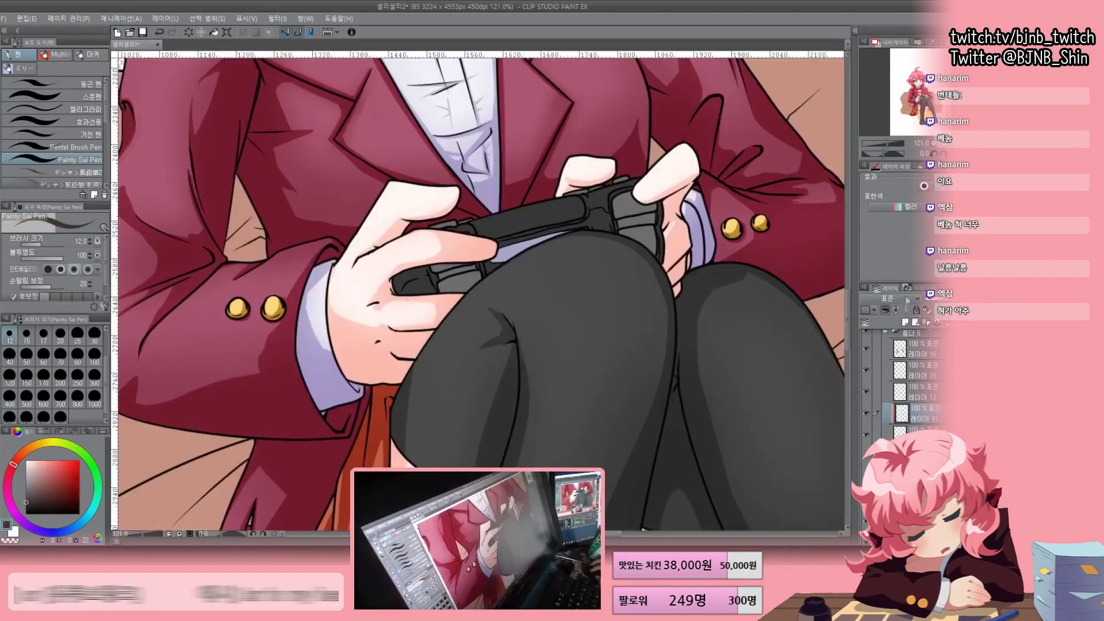
Shade the game controller with soft airbrush tones and hard-edged pen shadows, and save the drawing
key(b)
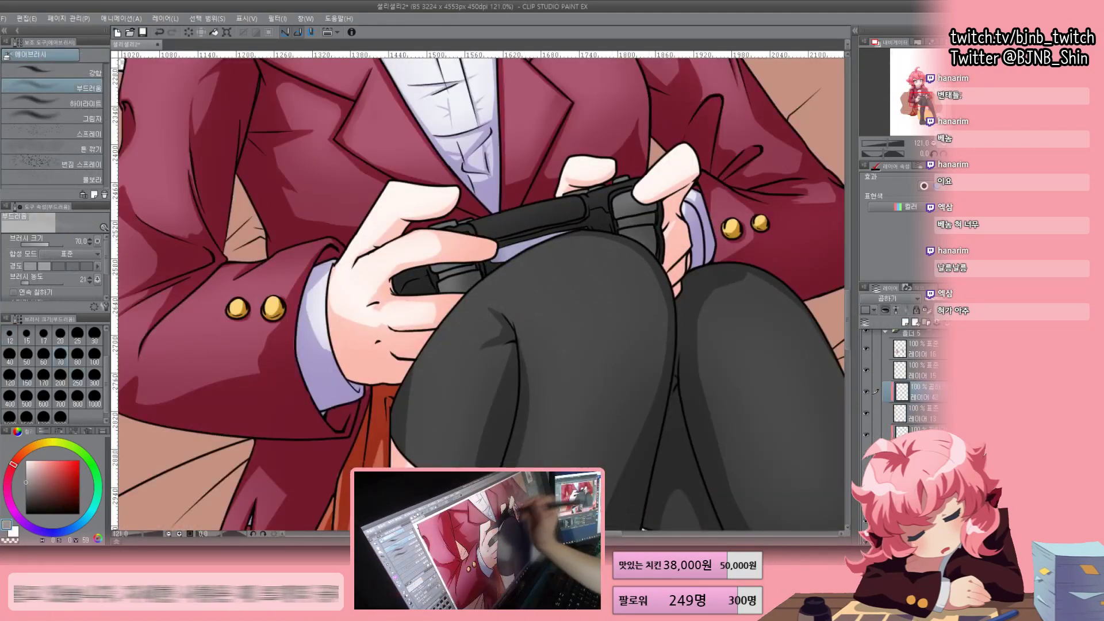
scroll(480, 293, down, 5)
scroll(480, 293, up, 10)
key(p)
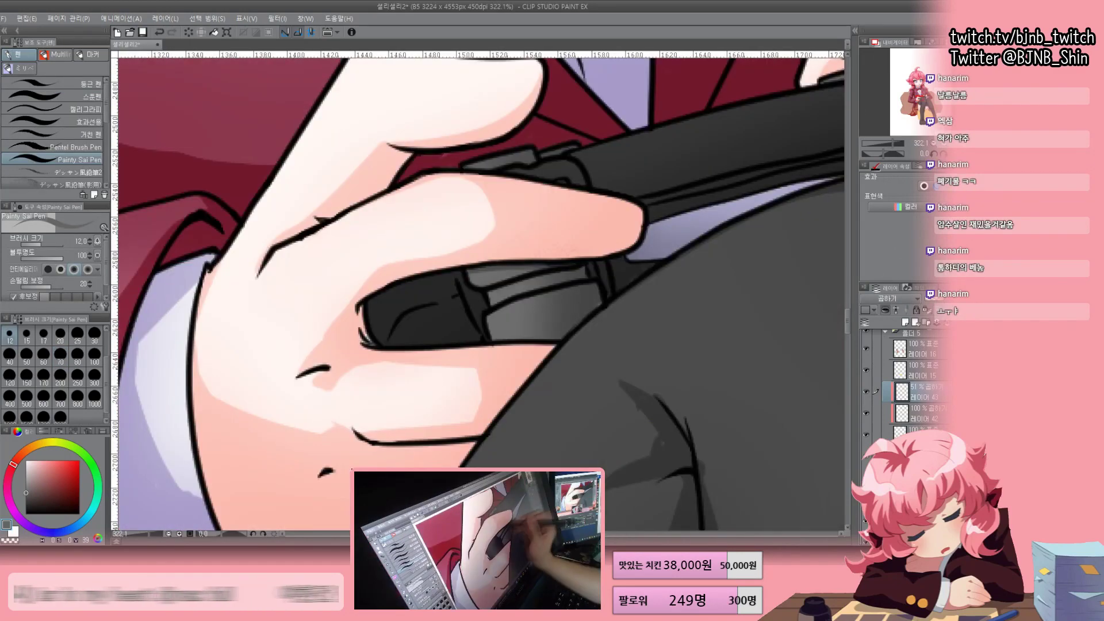
scroll(479, 293, down, 3)
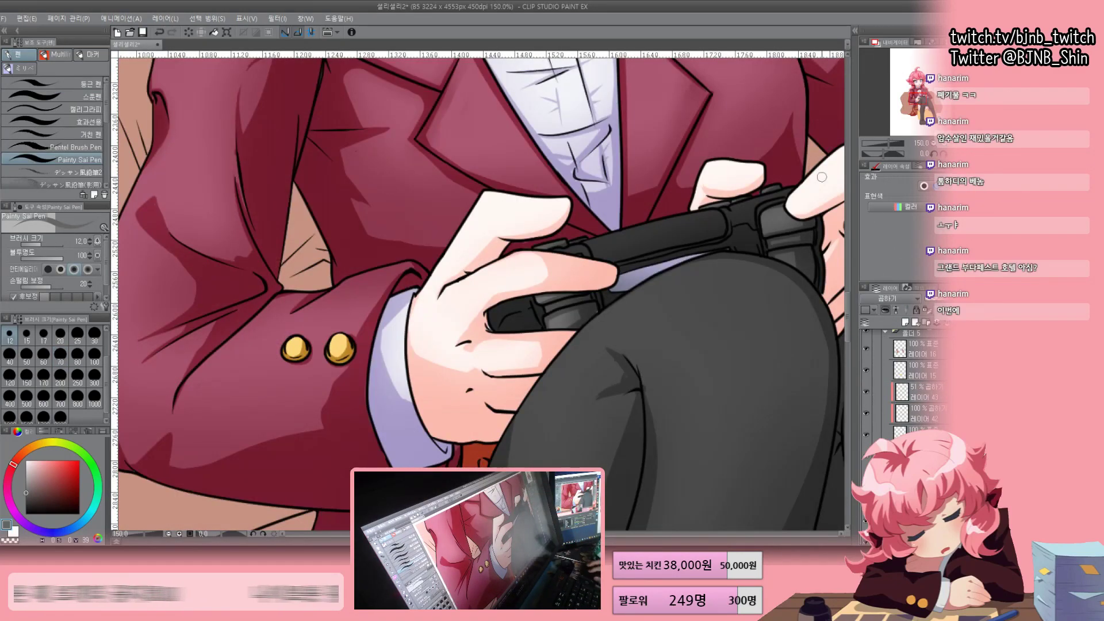
scroll(822, 178, up, 1)
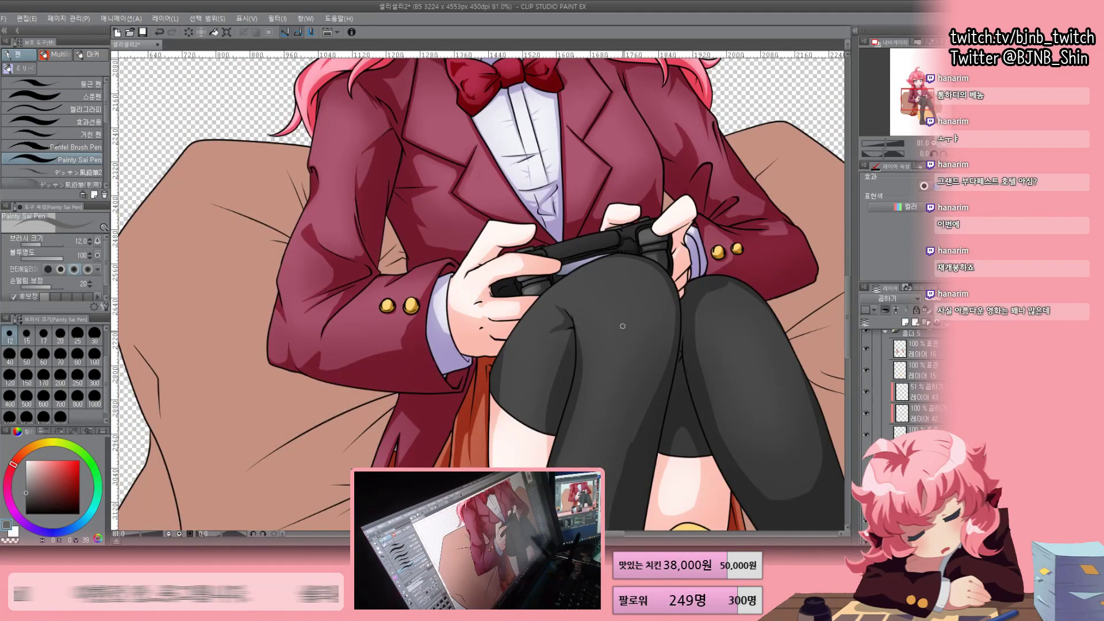
key(ctrl+minus)
key(ctrl+s)
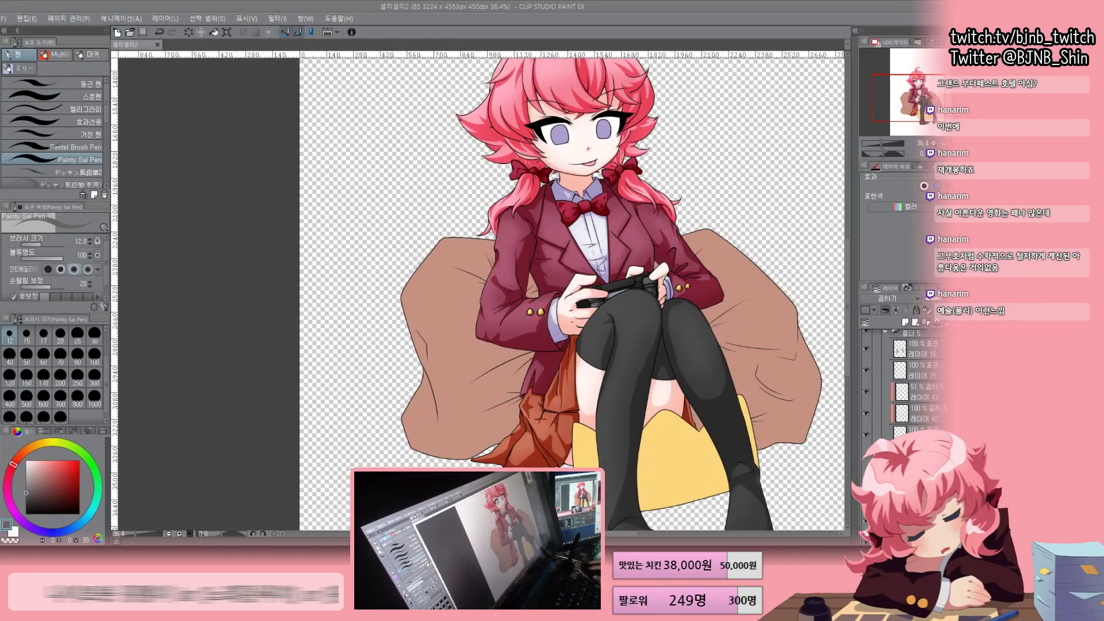
Airbrush soft golden shading over the yellow cushion on a new layer at brush size 200
scroll(572, 293, down, 5)
key(ctrl+plus)
key(b)
key(ctrl+shift+n)
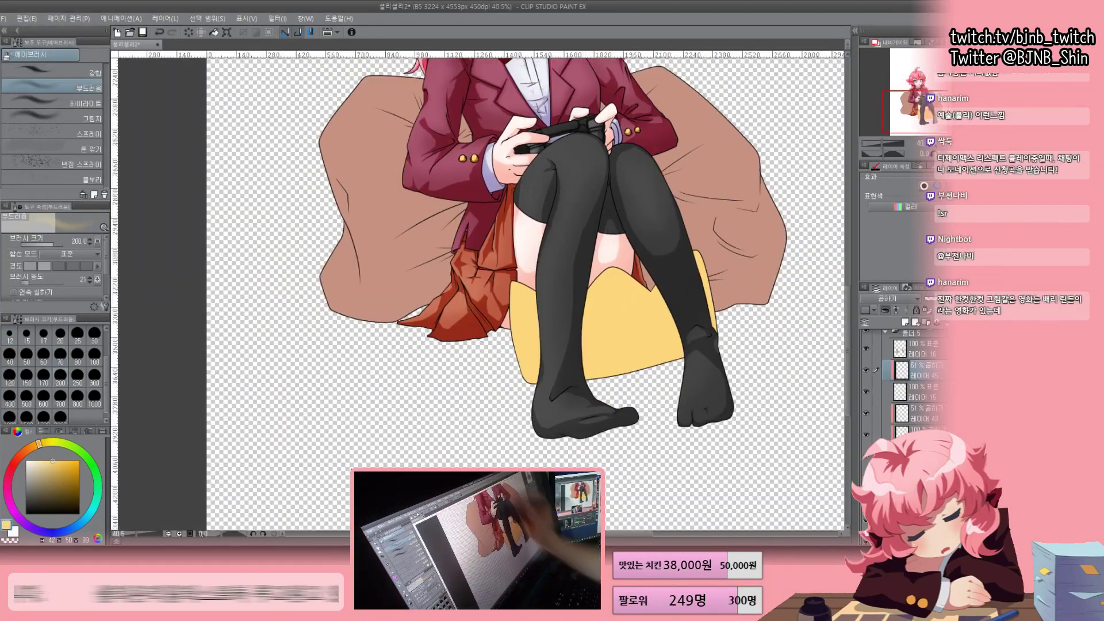
drag(592, 276, 667, 368)
Add another layer, paint hard-edged golden shadows on the yellow cushion with the pen, and save the drawing
key(ctrl+shift+n)
key(ctrl+plus)
key(p)
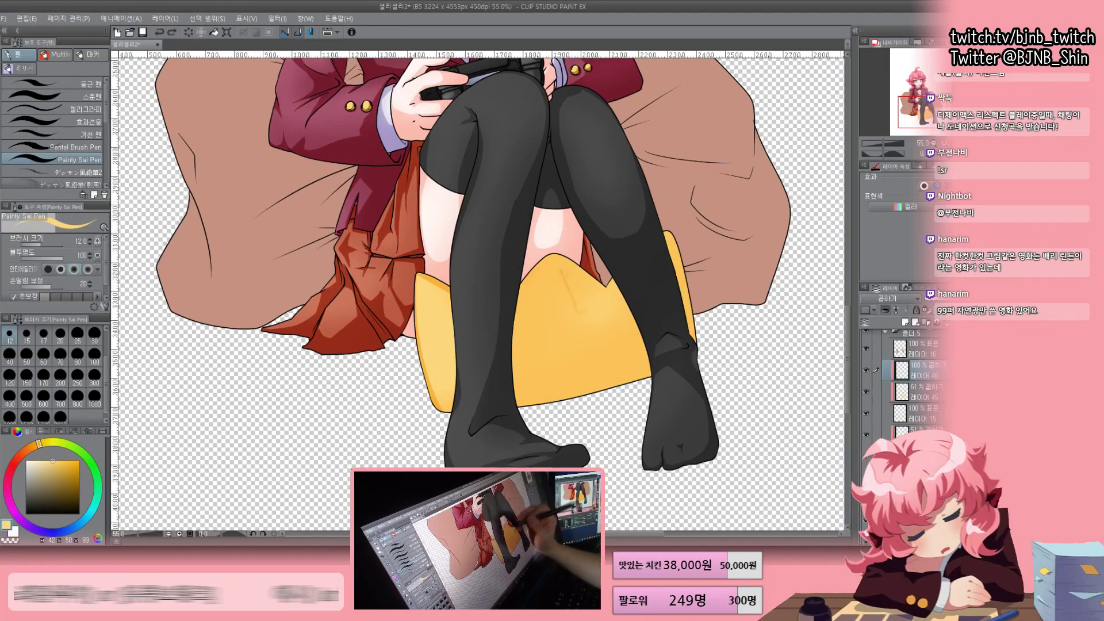
key(ctrl+s)
key(ctrl+minus)
key(ctrl+minus)
Airbrush soft reddish-brown shading over the brown beanbag on a new layer at brush size 300, and save the drawing
key(g)
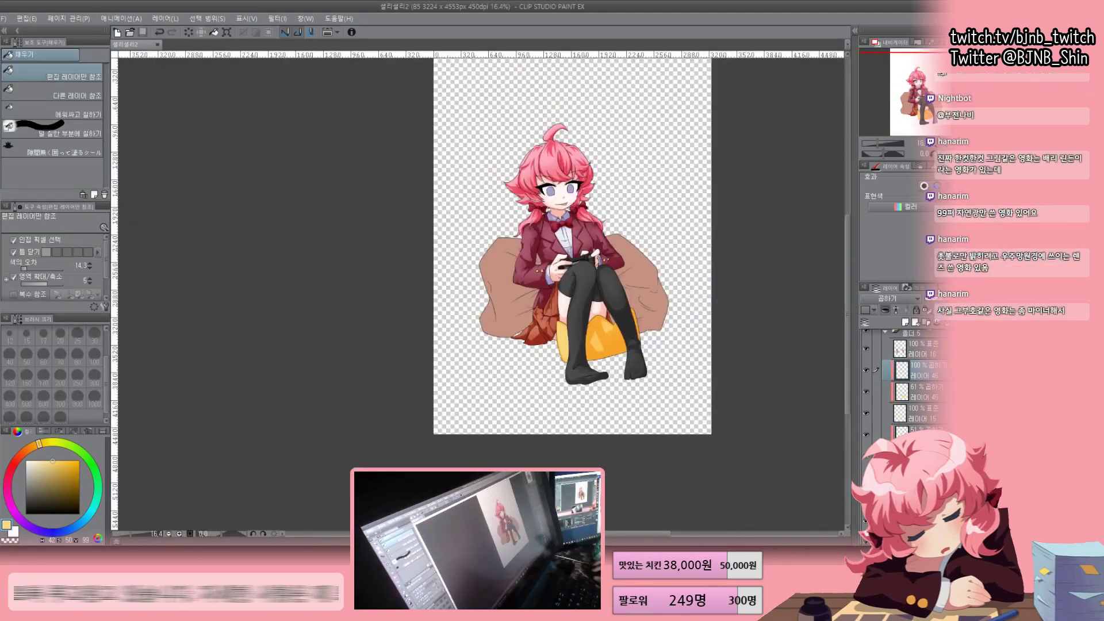
key(ctrl+shift+n)
key(ctrl+plus)
key(ctrl+plus)
key(b)
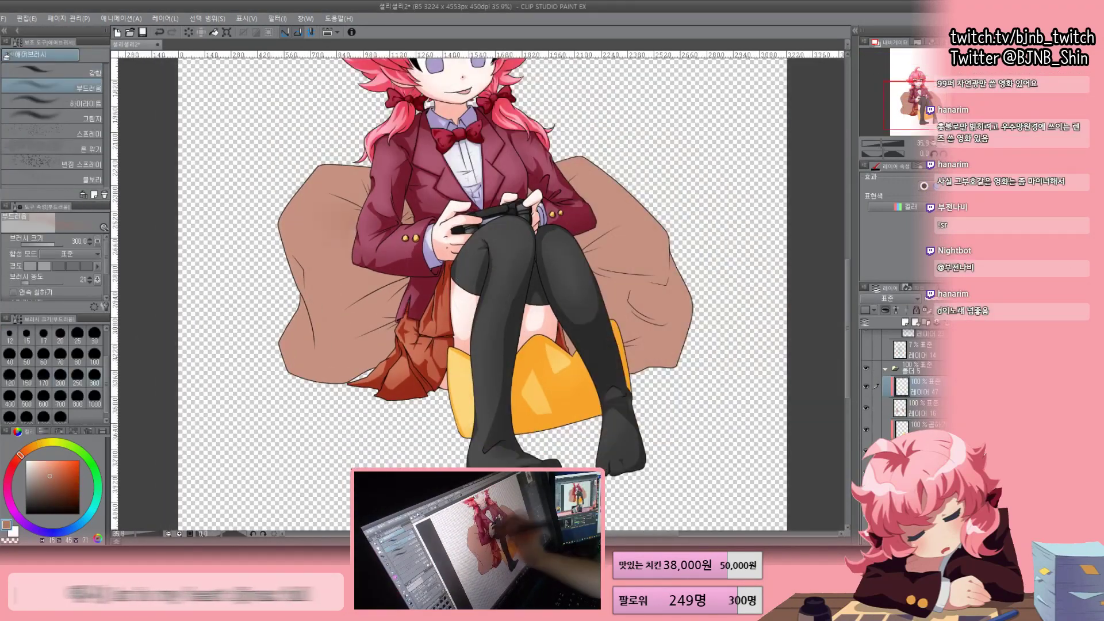
key(ctrl+s)
key(ctrl+minus)
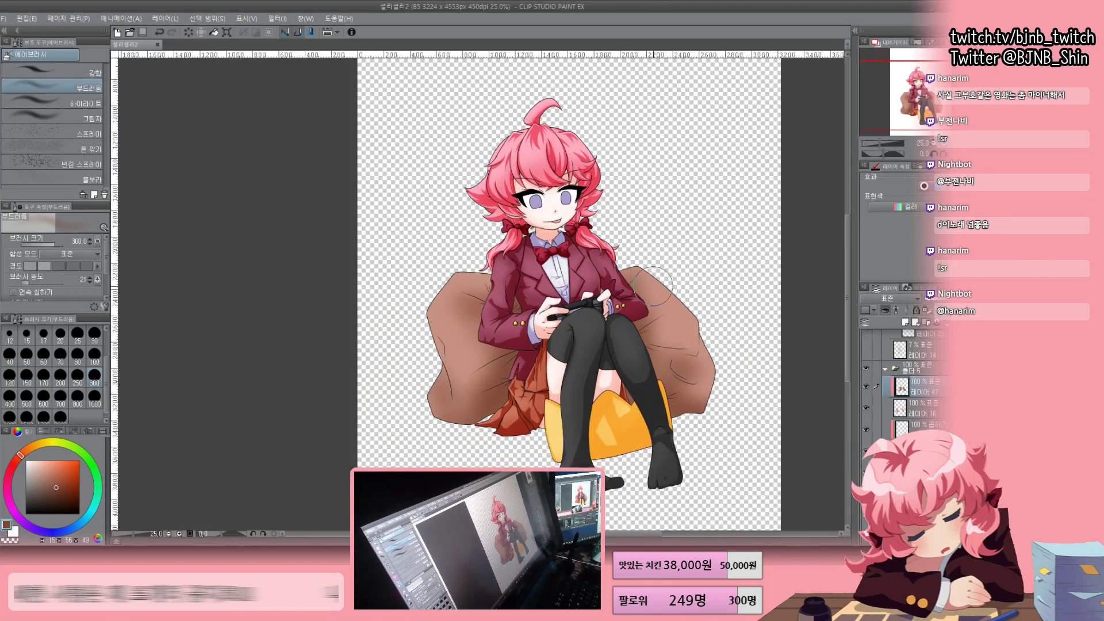
Airbrush a soft reddish tint around the character's hair, face and shoulders at brush size 300
key(ctrl+minus)
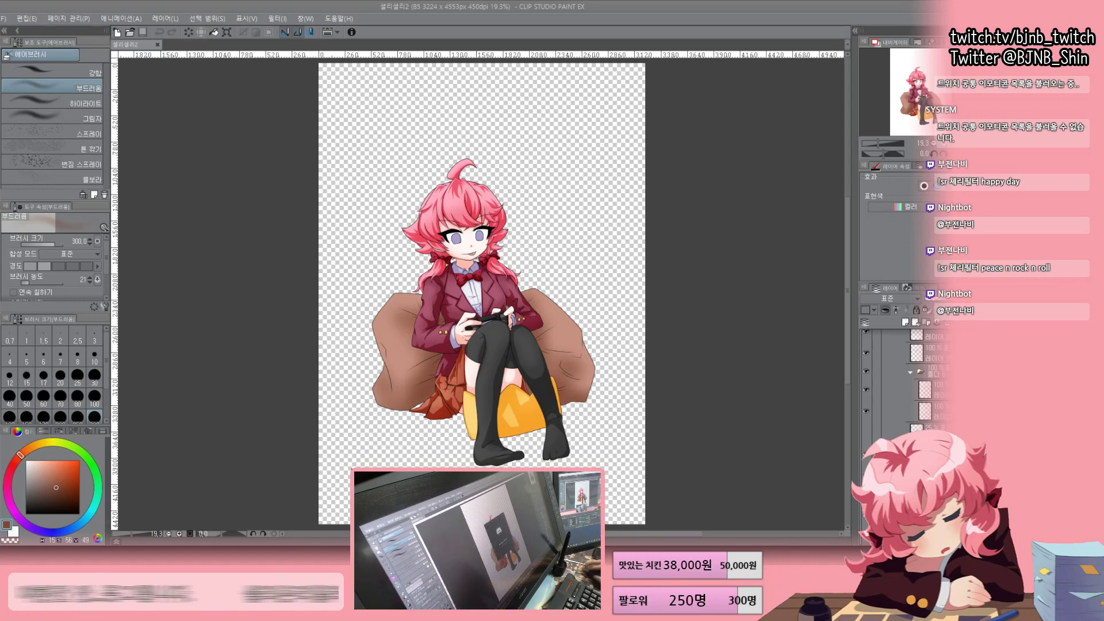
scroll(471, 236, up, 10)
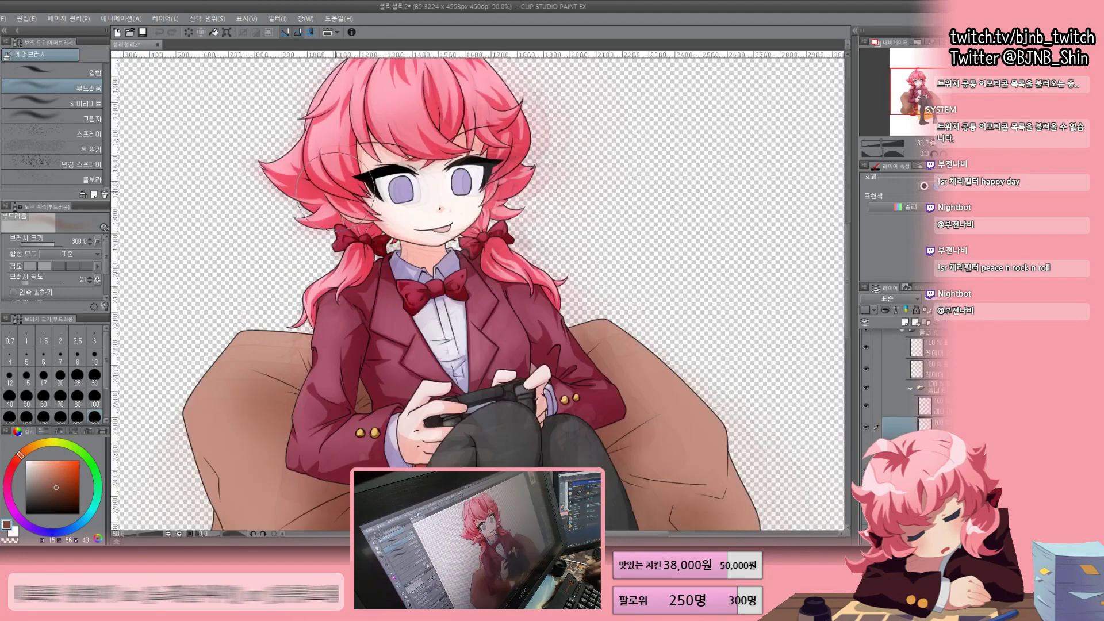
Paint a darker purple band across both irises with the transparent watercolor brush at size 40
key(b)
scroll(477, 288, up, 1)
drag(417, 199, 469, 253)
drag(615, 181, 661, 222)
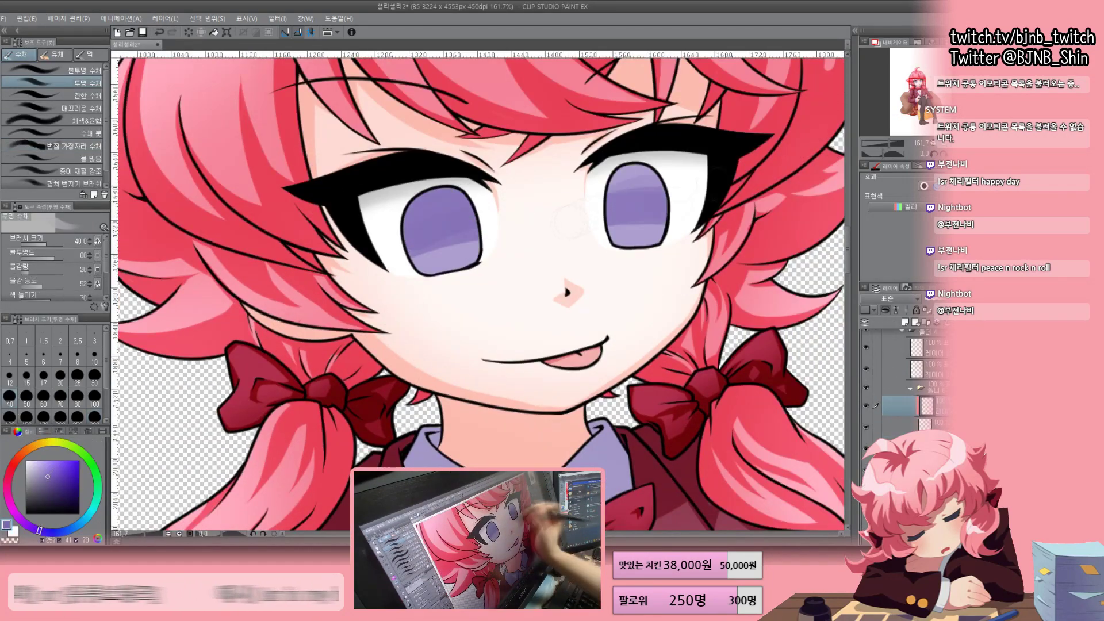
drag(414, 198, 466, 227)
drag(615, 172, 662, 218)
Blend the purple shading over the upper part of both irises with the watercolor brush at size 15
click(26, 379)
scroll(478, 247, up, 1)
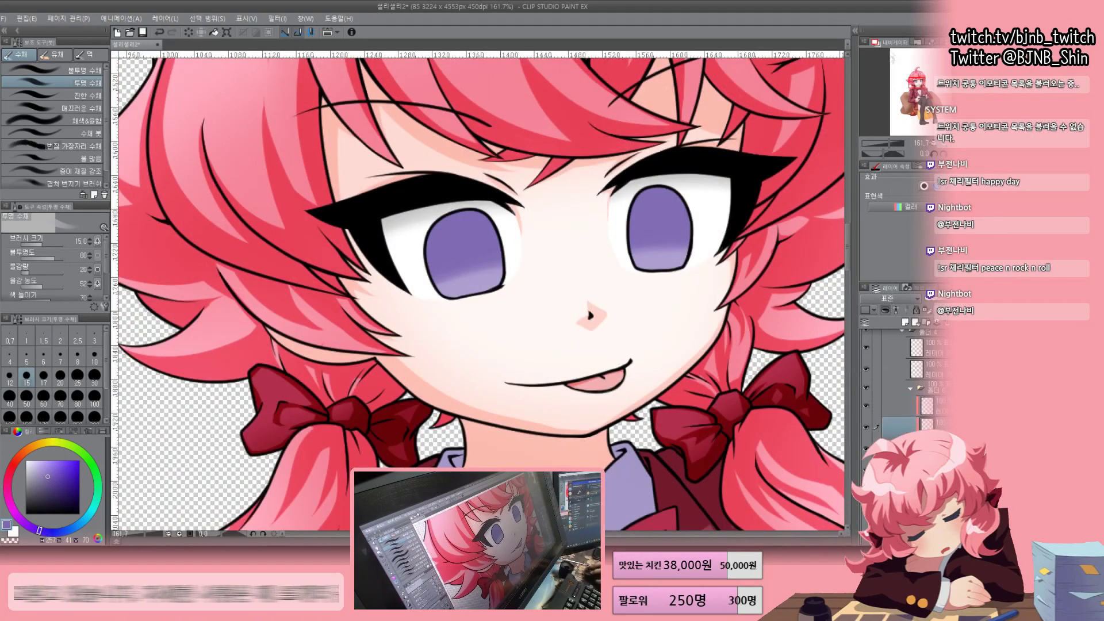
drag(432, 213, 494, 276)
drag(632, 189, 684, 247)
Darken both irises to deep indigo with the watercolor brush, leaving a lighter purple glow near the bottom and using size 8 for the rim
scroll(478, 248, up, 1)
drag(425, 207, 512, 311)
drag(443, 256, 512, 305)
drag(673, 178, 739, 270)
drag(437, 247, 506, 302)
mouse_move(432, 213)
mouse_down()
mouse_move(500, 258)
mouse_move(509, 291)
mouse_up()
drag(672, 149, 739, 250)
click(78, 355)
click(60, 496)
drag(437, 270, 514, 311)
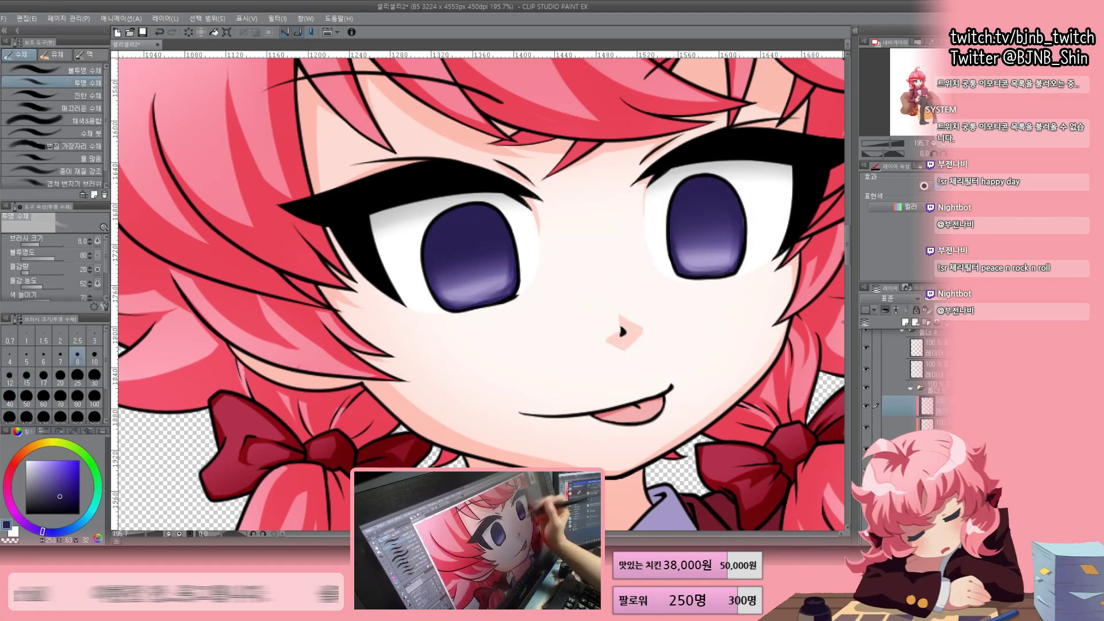
key(p)
drag(469, 236, 478, 284)
drag(704, 204, 709, 253)
key(ctrl+z)
key(ctrl+z)
Draw a dark vertical oval pupil in each iris with the pen while the canvas view is mirrored
key(h)
drag(489, 239, 490, 285)
drag(256, 202, 256, 262)
key(h)
Paint dark navy over the upper part of both irises around the pupils with the watercolor brush
key(b)
drag(676, 184, 739, 238)
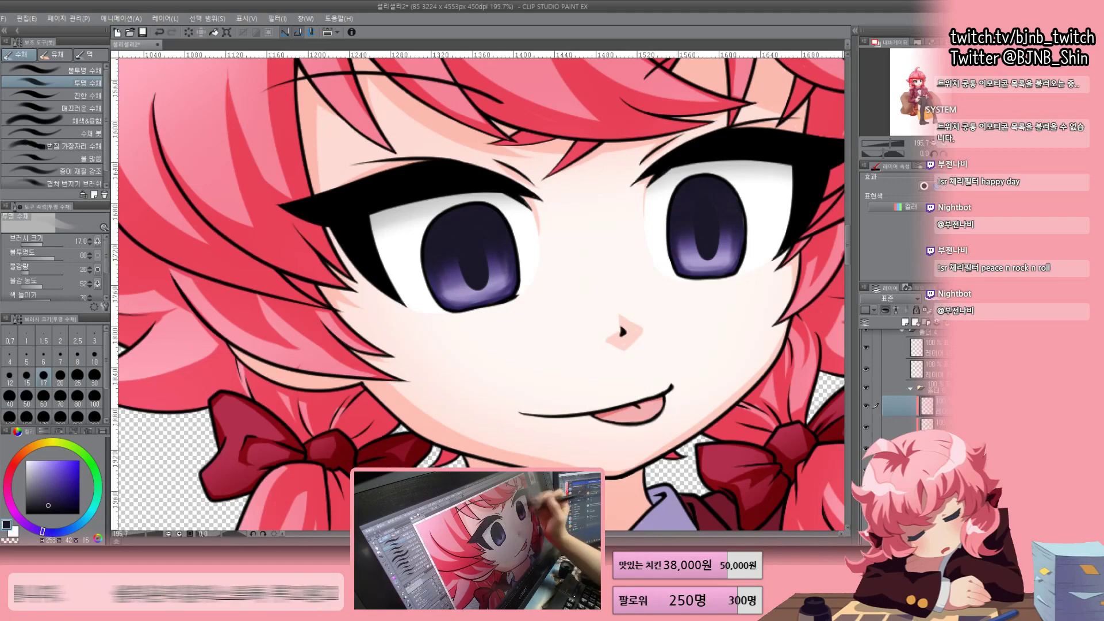
drag(442, 271, 463, 299)
drag(678, 235, 711, 259)
Soften the transition between the dark upper iris and the purple glow with the soft airbrush at size 12
key(ctrl+0)
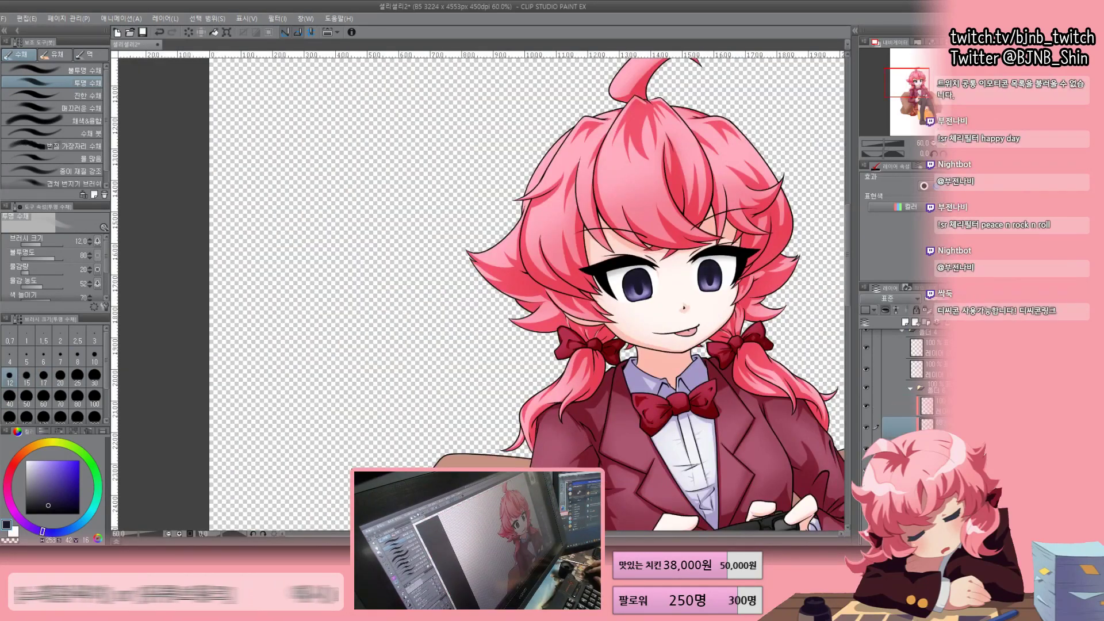
scroll(514, 276, up, 3)
key(b)
drag(500, 271, 514, 276)
key(ctrl+0)
scroll(515, 276, up, 4)
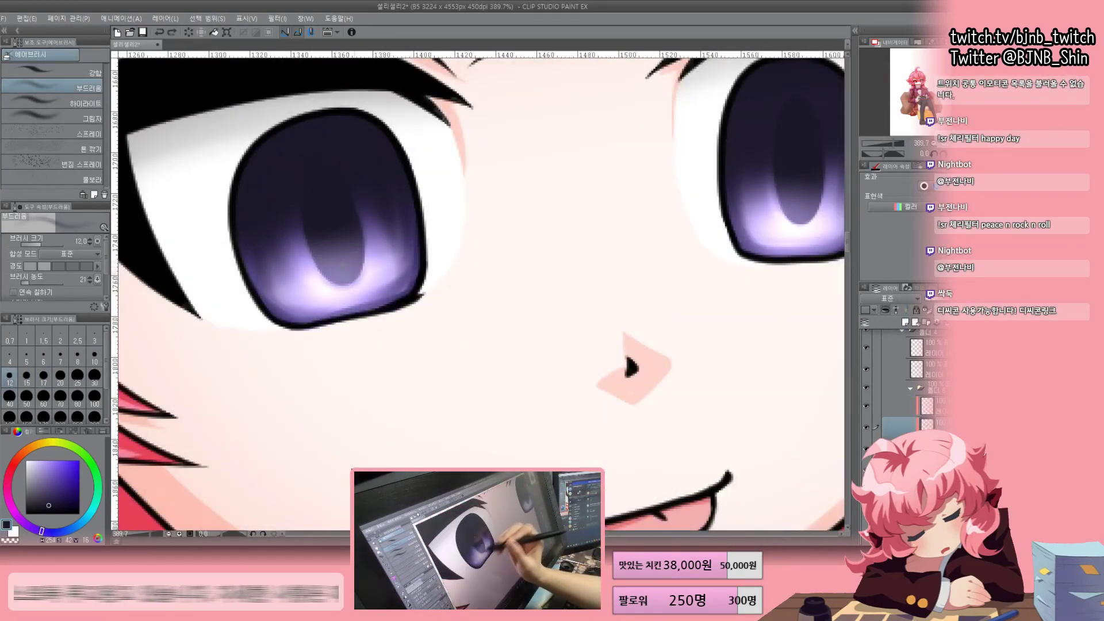
Add white highlight dots and a small glint to both eyes with the Painty Sai Pen at size 7, and save the file
key(p)
click(867, 405)
key(ctrl+0)
scroll(684, 351, up, 4)
click(60, 357)
drag(342, 368, 357, 377)
click(920, 369)
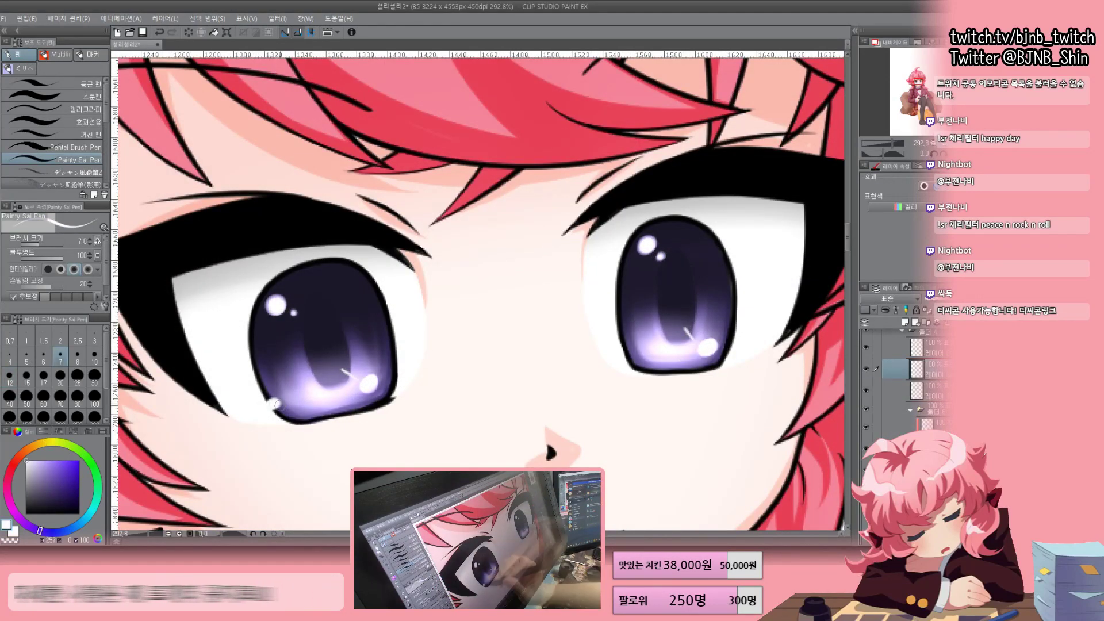
key(ctrl+0)
key(ctrl+s)
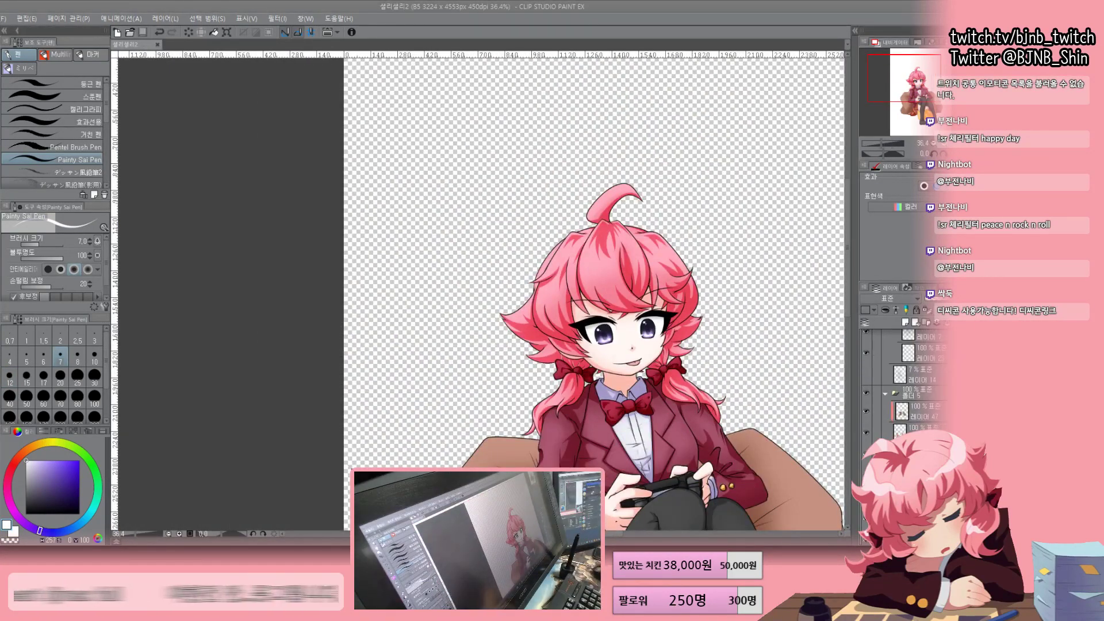
Airbrush soft skin shading on the face on the Multiply layer, reducing the brush from size 50 to 15
scroll(596, 293, up, 6)
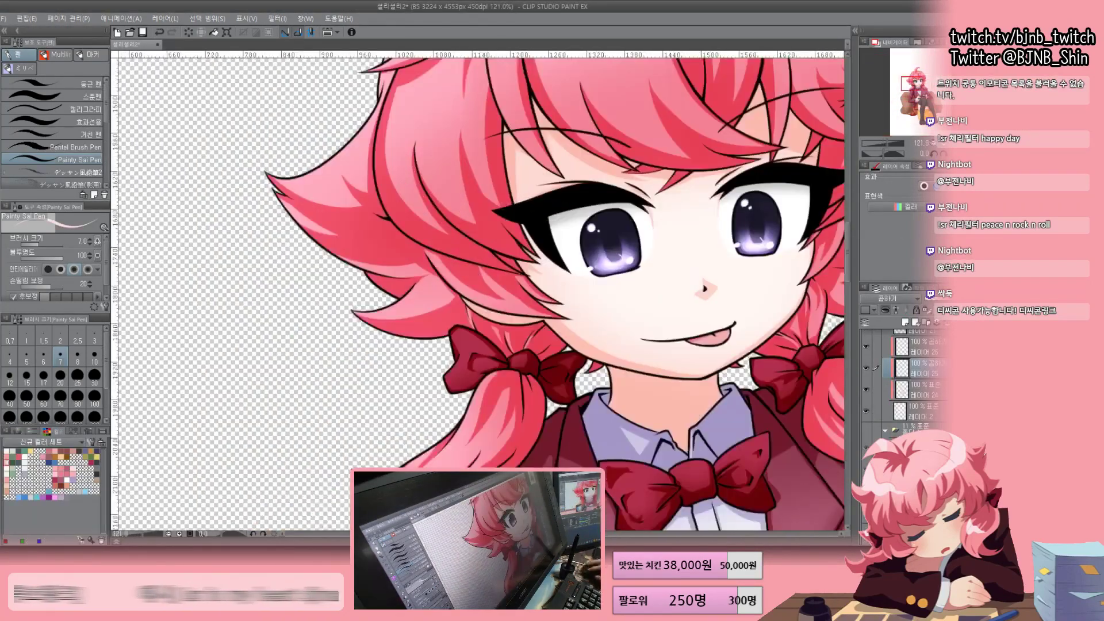
key(b)
drag(575, 287, 454, 308)
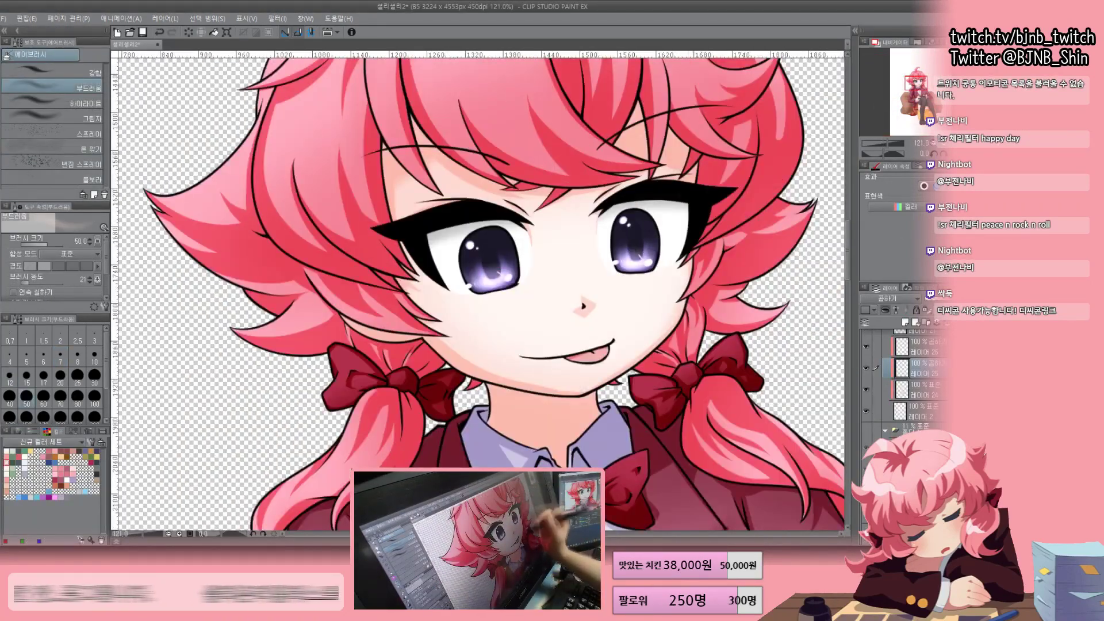
key(bracketleft)
key(bracketleft)
key(bracketleft)
key(bracketleft)
key(bracketleft)
key(bracketleft)
key(bracketleft)
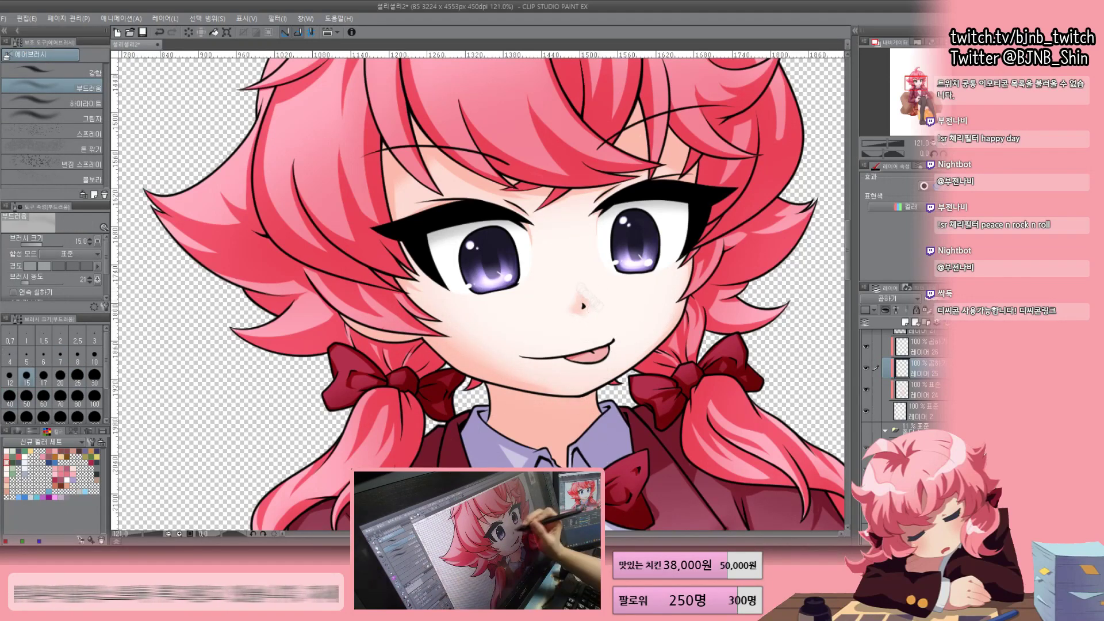
Airbrush soft shading around the nose at size 20 and along the skin beneath the hair at size 40
scroll(585, 292, up, 3)
key(bracketright)
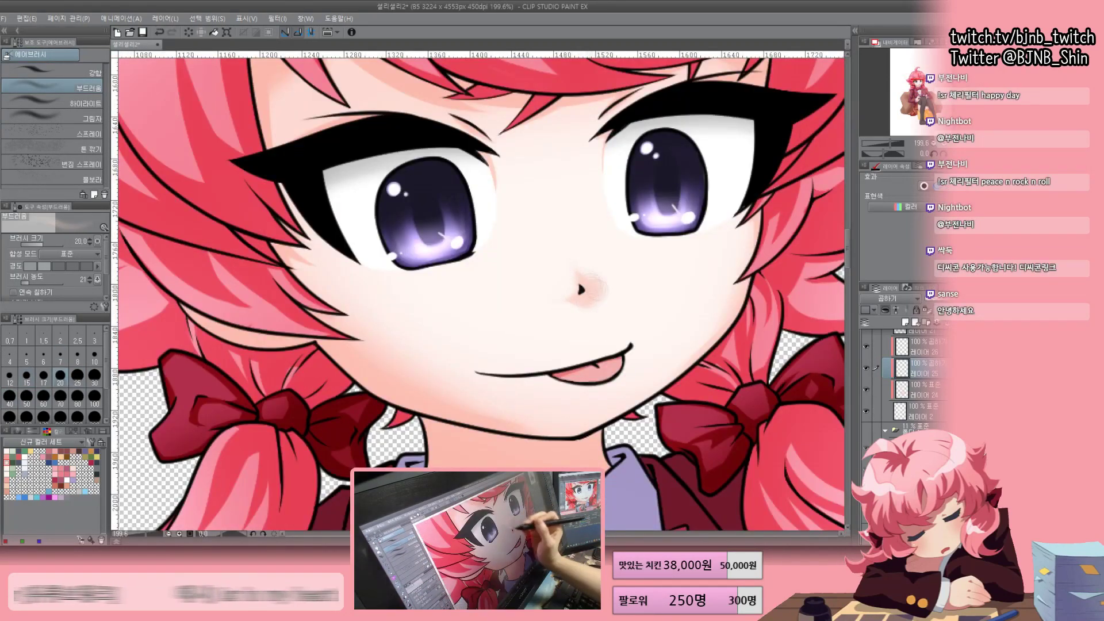
scroll(586, 292, down, 1)
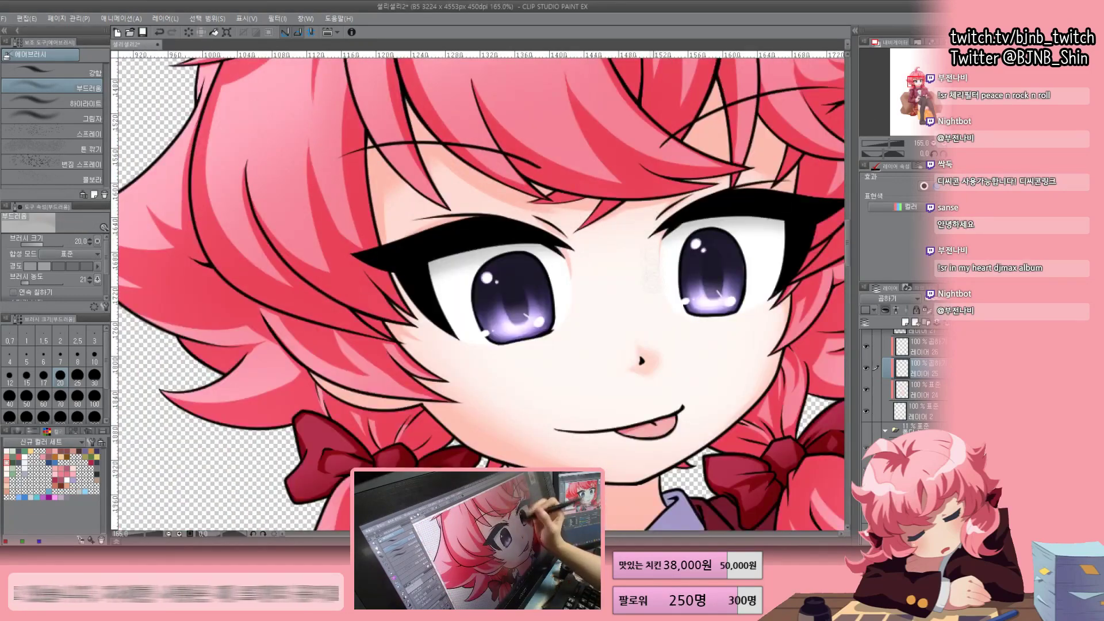
key(bracketleft)
key(bracketleft)
key(bracketleft)
key(bracketleft)
key(bracketleft)
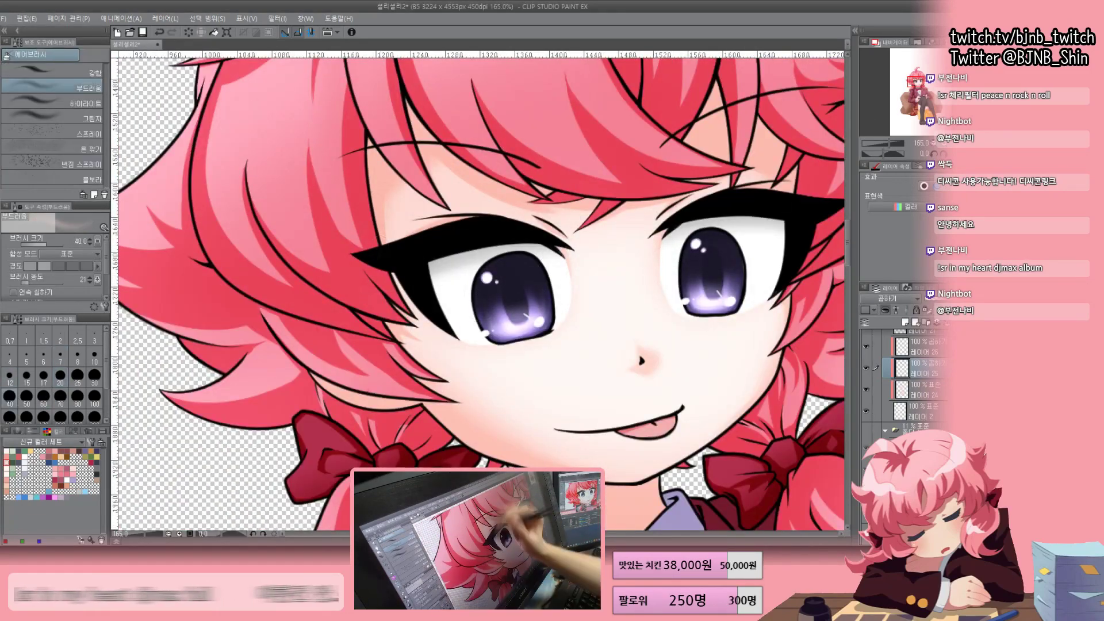
Airbrush soft skin shading on the hand beside the two-button cuff holding the controller's near grip, using sizes from 40 down to 10
scroll(442, 320, up, 1)
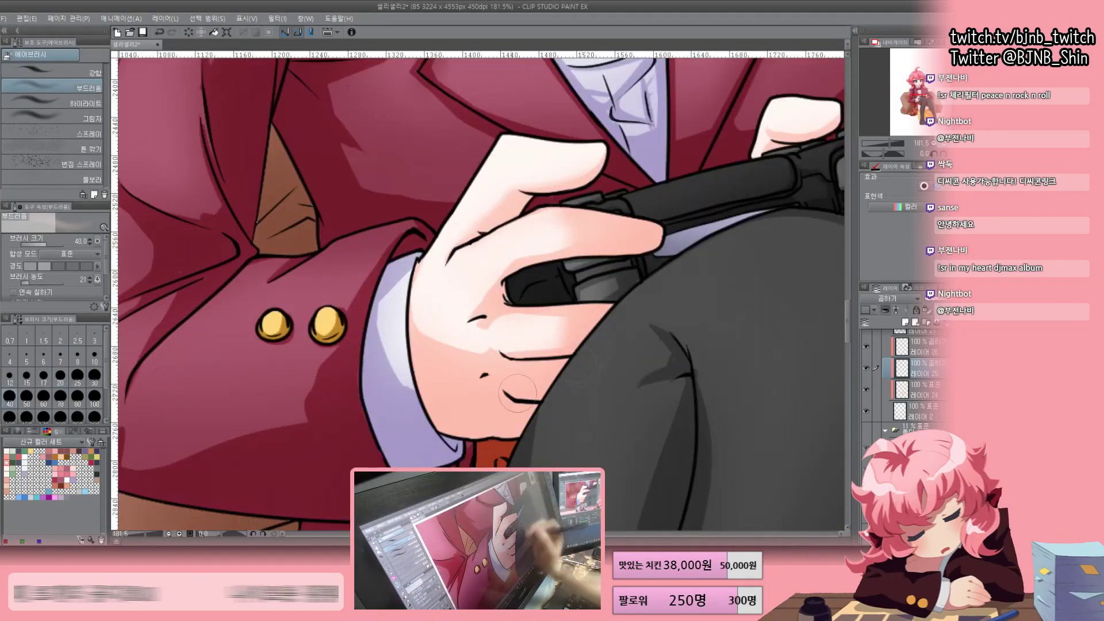
key(bracketright)
key(bracketright)
key(bracketright)
key(bracketright)
key(bracketright)
key(bracketright)
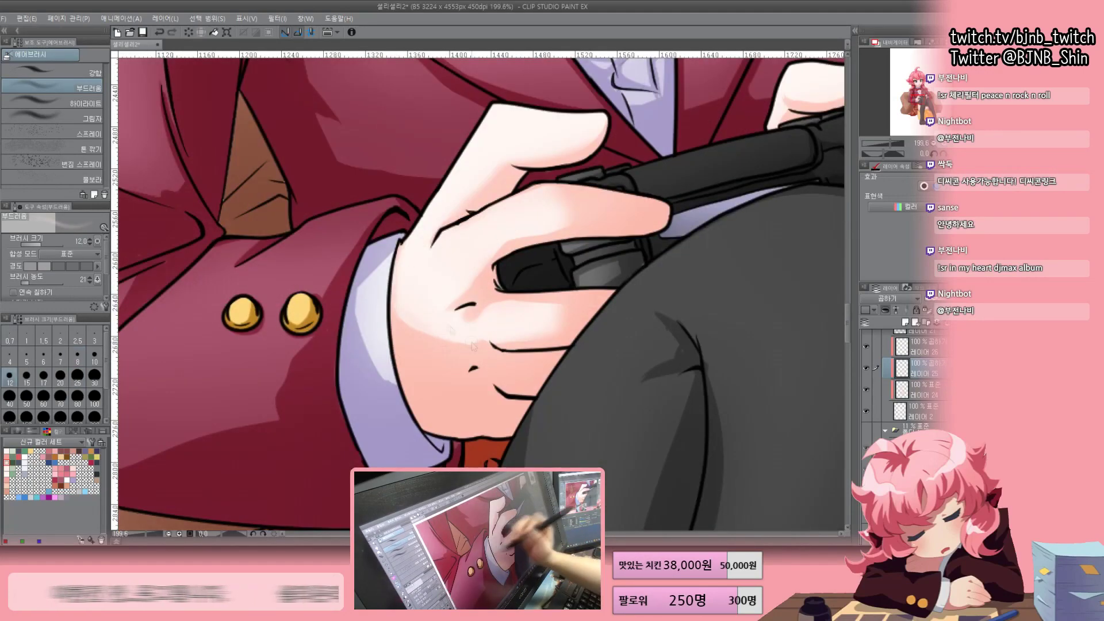
scroll(488, 393, down, 1)
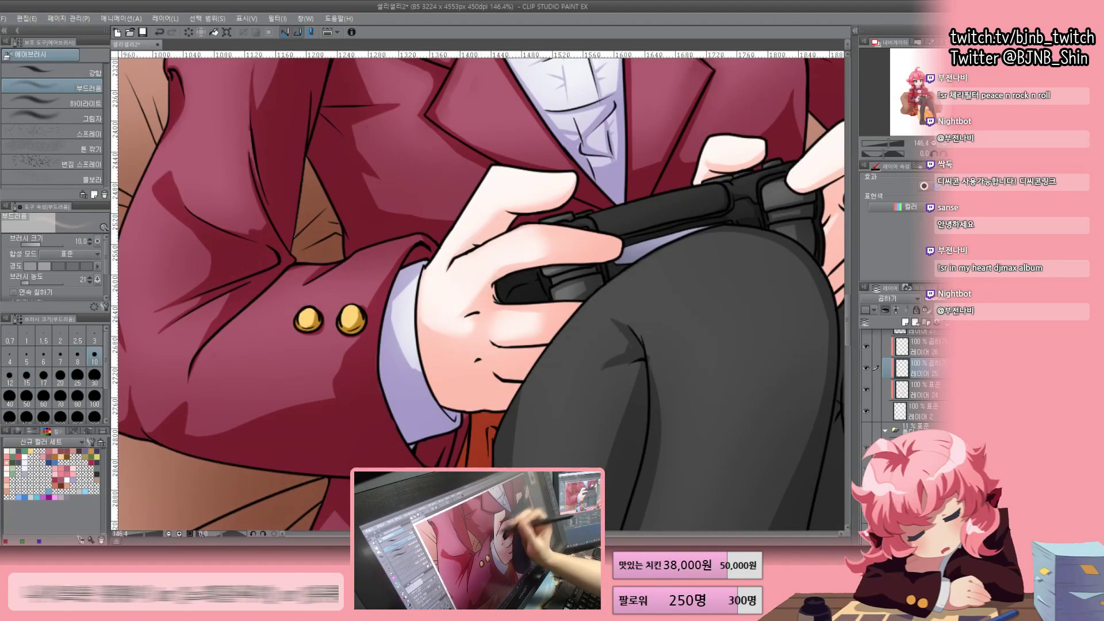
Airbrush soft skin shading on the other hand's thumb and fingers around the controller at size 60
scroll(480, 293, down, 2)
key(bracketright)
key(bracketright)
key(bracketright)
key(bracketright)
key(bracketright)
key(bracketright)
key(bracketright)
key(bracketright)
key(bracketright)
key(bracketright)
key(bracketright)
scroll(480, 293, down, 2)
scroll(481, 294, up, 5)
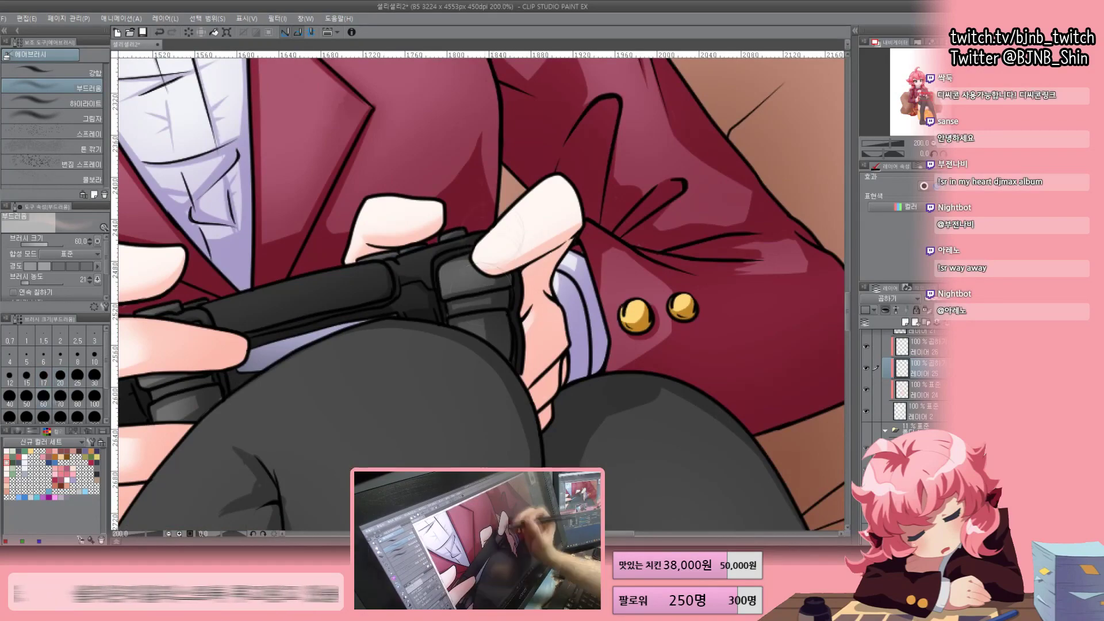
Airbrush soft skin shading on the exposed thighs below the stockings, enlarging the brush from size 70 to 150
scroll(541, 201, down, 4)
scroll(609, 322, up, 4)
key(bracketleft)
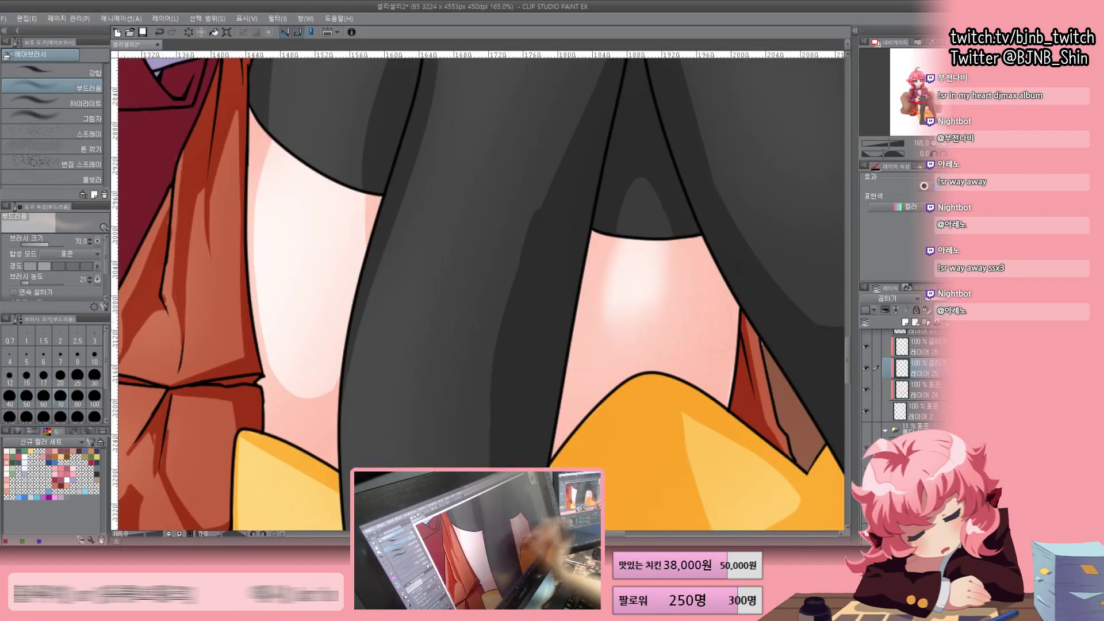
scroll(480, 293, down, 4)
scroll(480, 293, up, 2)
key(bracketright)
key(bracketright)
key(bracketright)
key(bracketright)
scroll(480, 293, down, 2)
Draw a darker neck shadow under the chin with the size 15 Painty Sai Pen on a new Multiply layer and set its opacity to 57%
drag(912, 112, 914, 104)
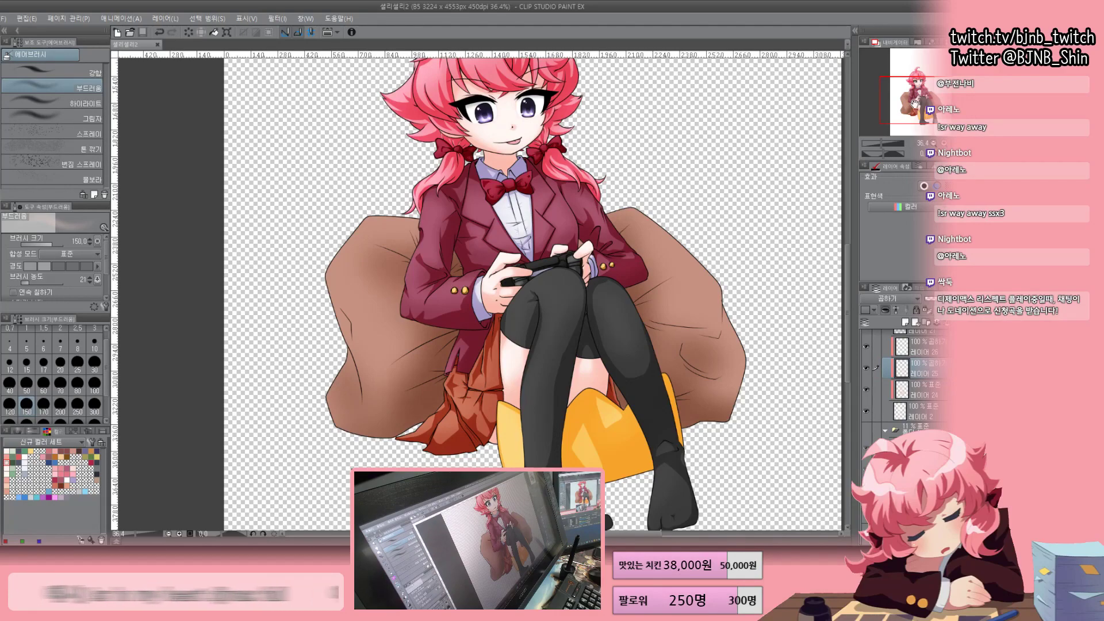
scroll(446, 107, up, 6)
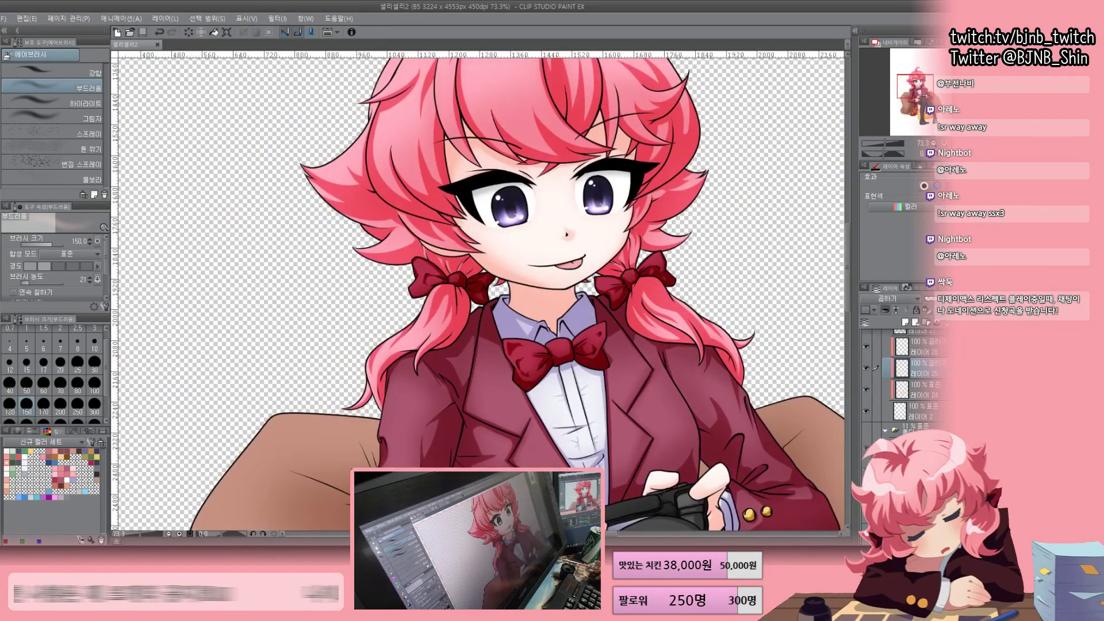
key(p)
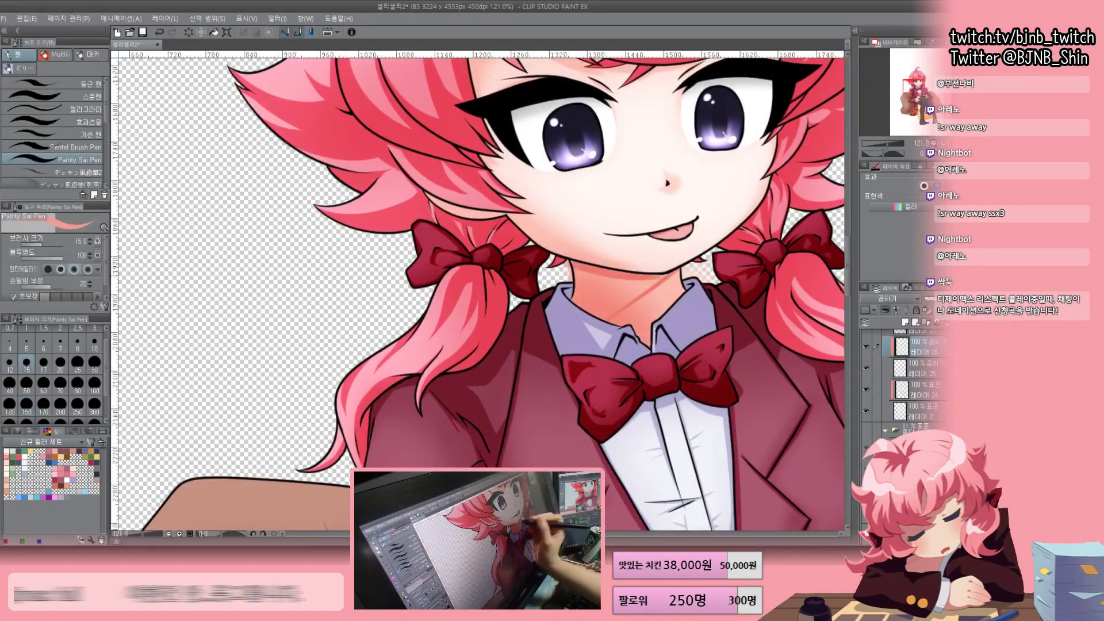
scroll(480, 290, up, 5)
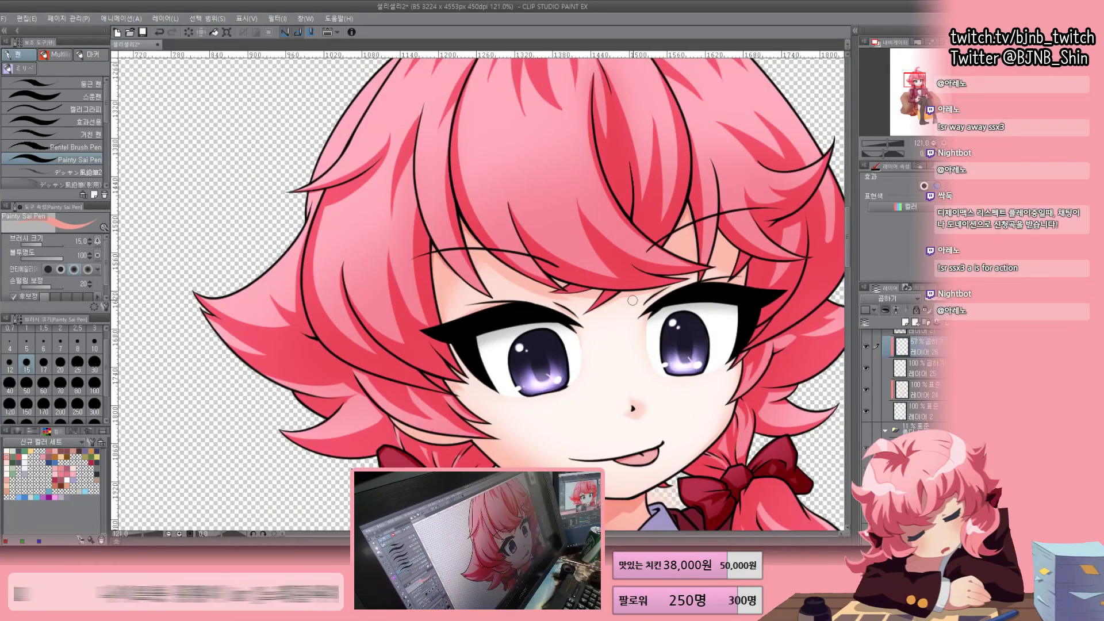
Airbrush deeper reddish shading along the face's edges, using sizes 40 and 60
scroll(632, 301, down, 3)
key(b)
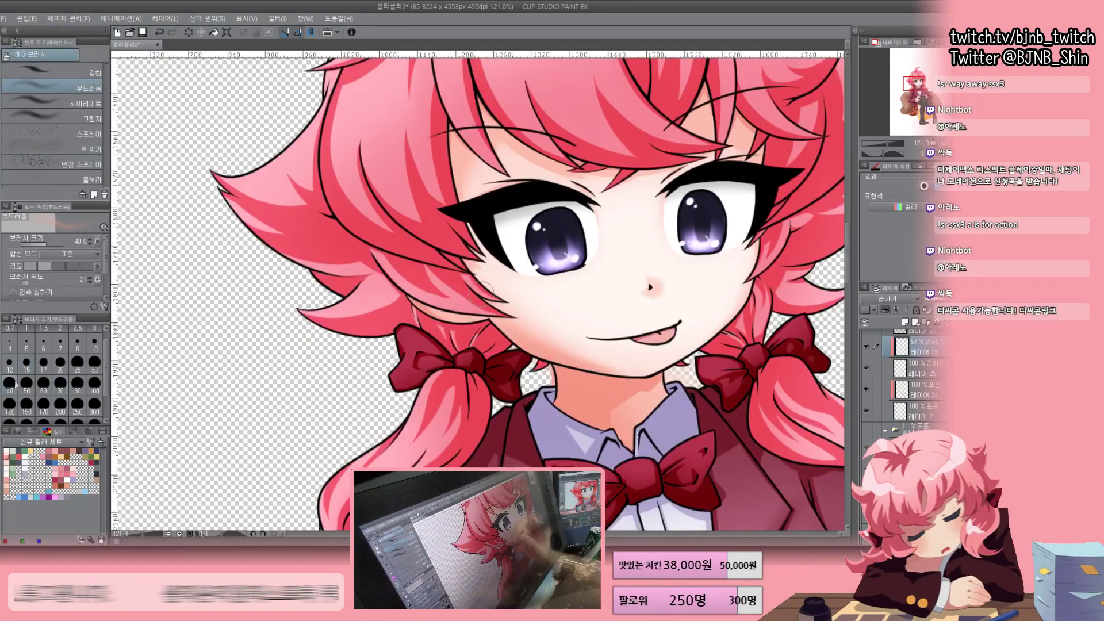
click(43, 383)
scroll(479, 290, down, 4)
click(44, 383)
scroll(480, 291, down, 4)
scroll(480, 290, up, 2)
scroll(479, 291, down, 3)
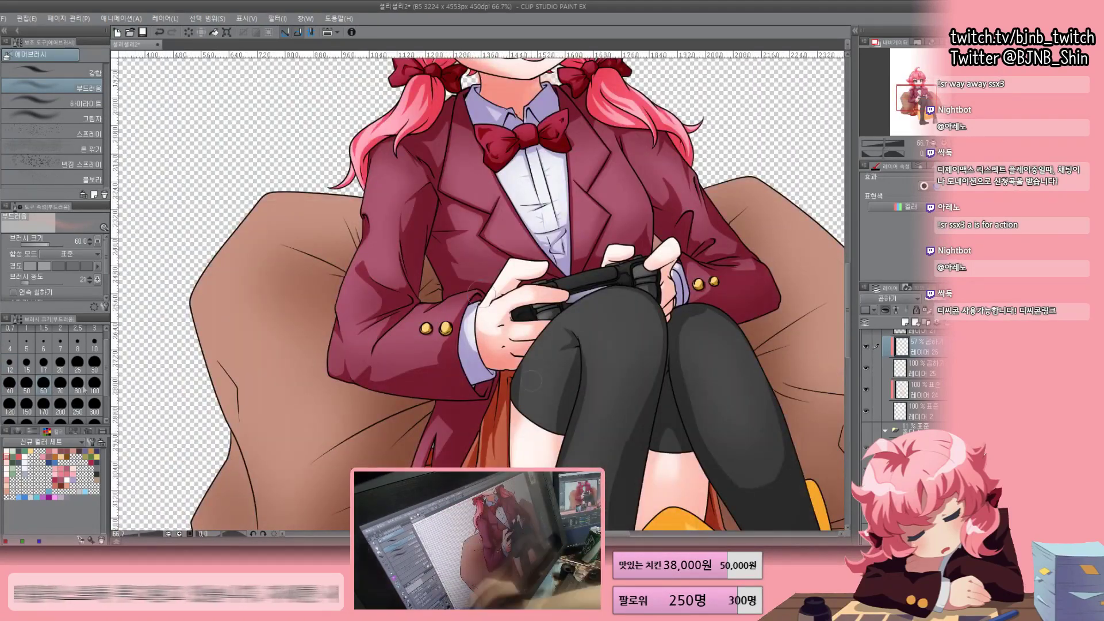
Draw darker shadow shapes on the hand beside the gold-buttoned cuff with the size 10 pen and soften them with the size 25 airbrush
key(p)
scroll(505, 303, up, 5)
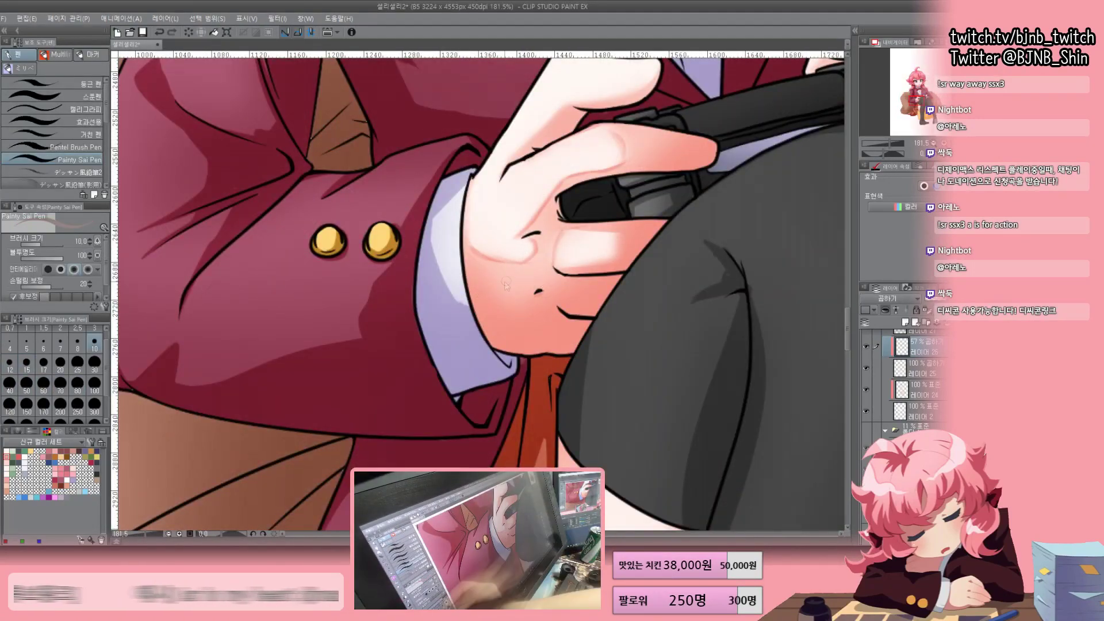
key(b)
scroll(480, 290, down, 3)
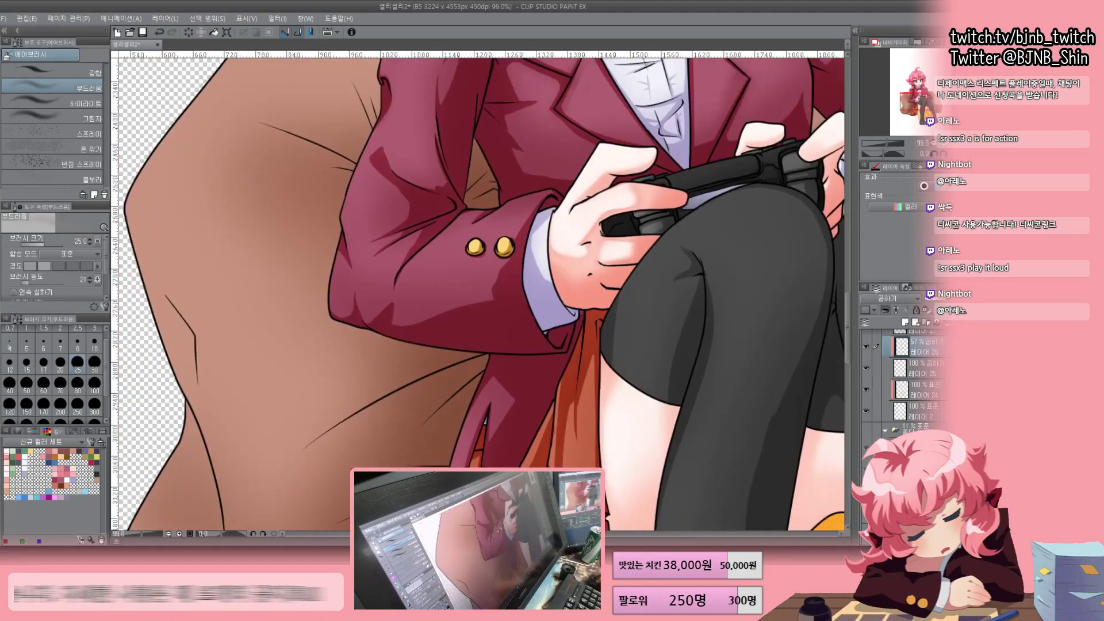
Airbrush deeper shading onto the fingers of both hands gripping the controller, using sizes 12 and 17
scroll(479, 290, up, 3)
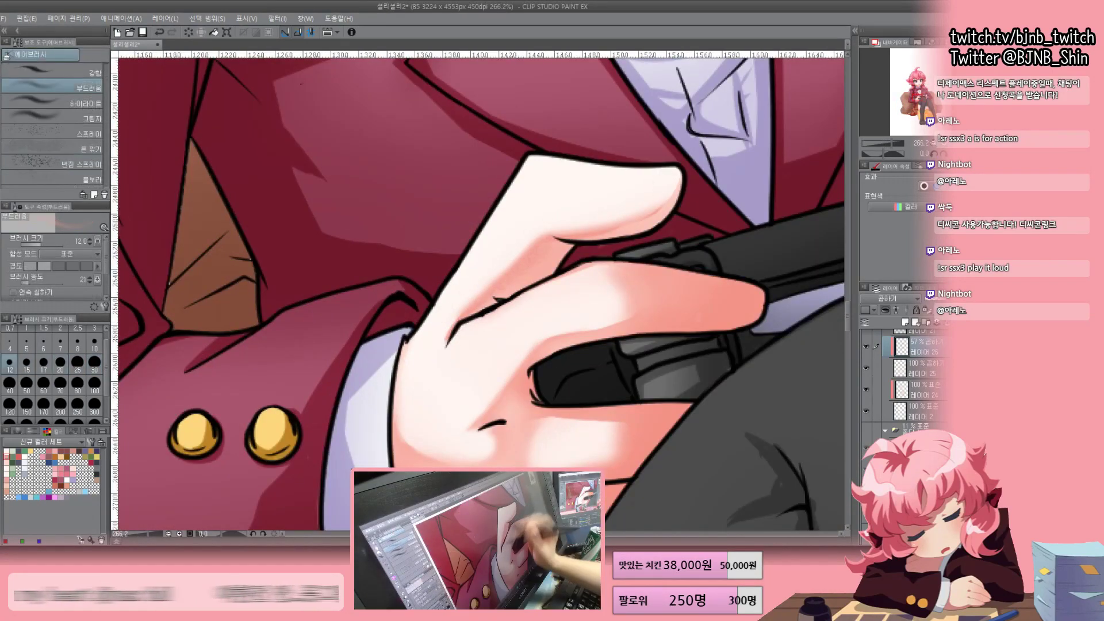
scroll(666, 283, down, 4)
scroll(666, 282, up, 3)
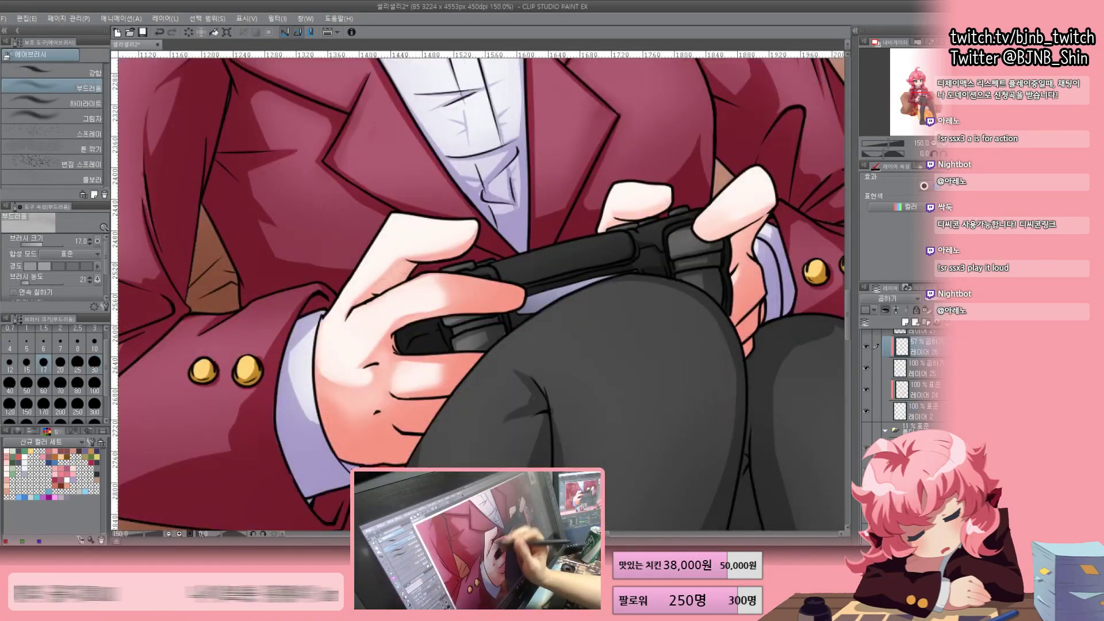
scroll(466, 242, up, 1)
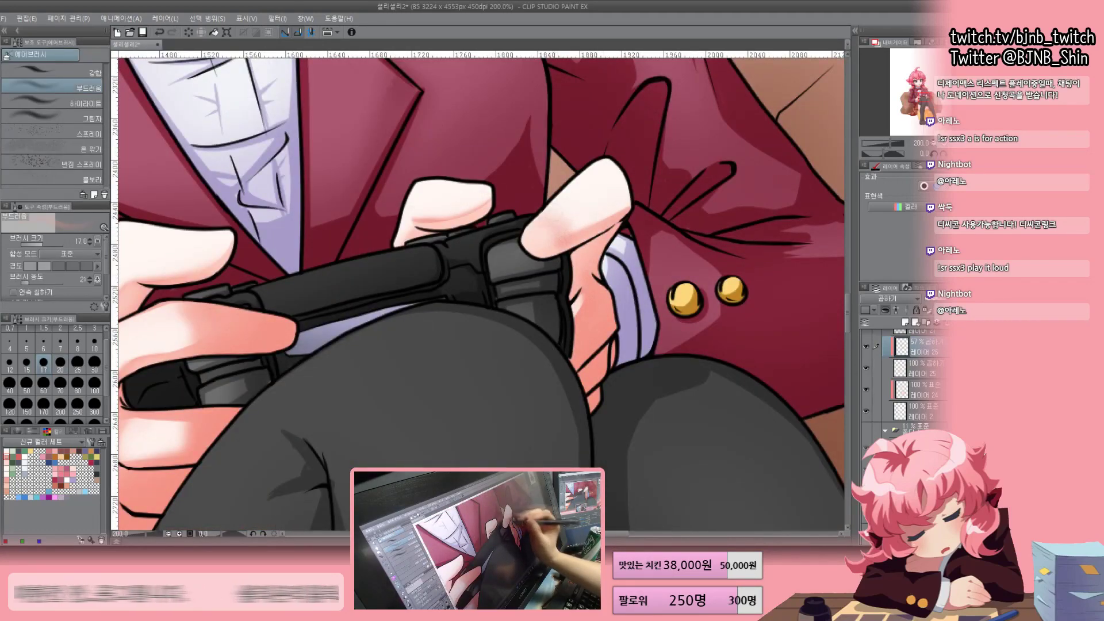
Airbrush darker reddish shadows around the thigh highlights between the stockings and the yellow cushion at size 40
key(bracketright)
key(bracketright)
key(bracketright)
key(bracketright)
scroll(503, 189, down, 3)
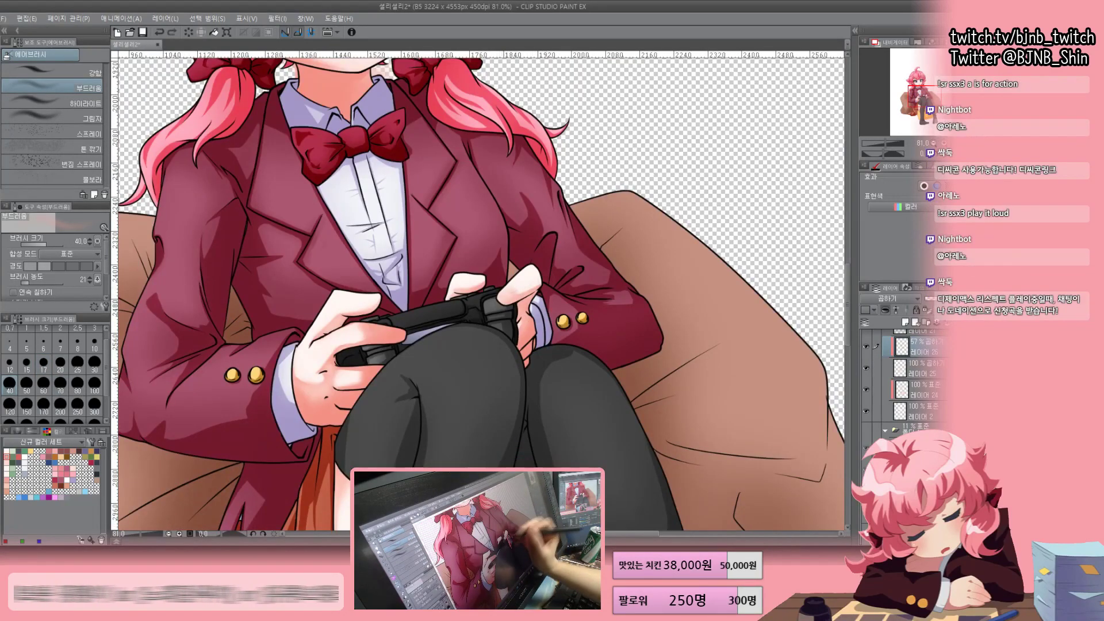
scroll(500, 282, up, 2)
drag(385, 213, 378, 368)
drag(437, 253, 414, 379)
drag(402, 207, 414, 397)
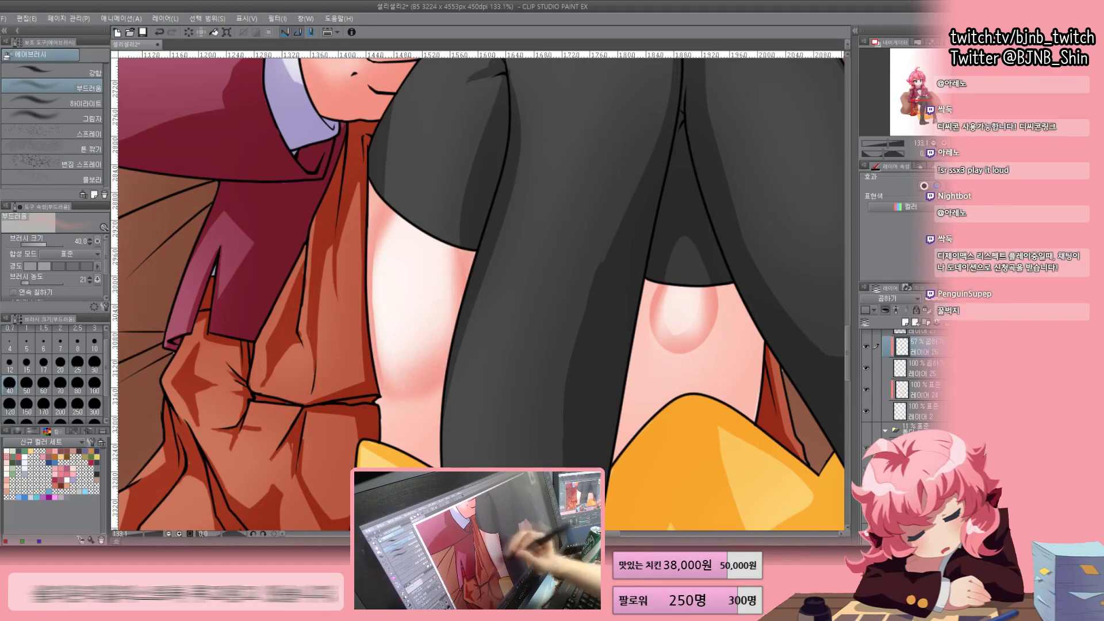
drag(460, 253, 414, 391)
drag(379, 207, 397, 425)
Blend the darker thigh shadows into the skin with the soft airbrush at size 100
key(bracketright)
key(bracketright)
key(bracketright)
key(bracketright)
key(bracketright)
scroll(477, 288, down, 1)
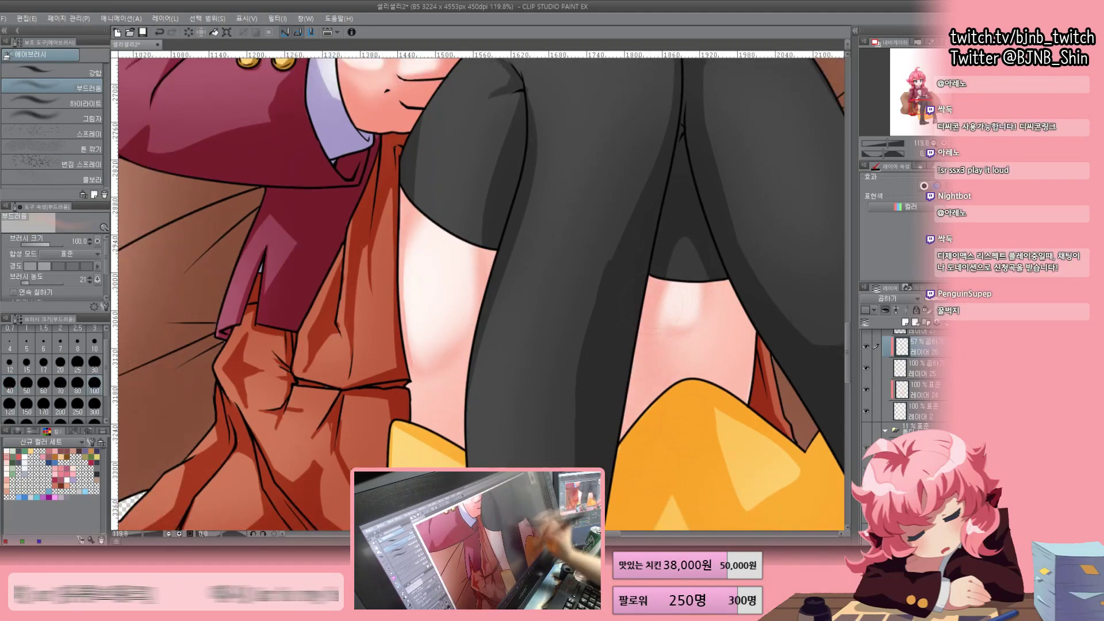
Select the lower Multiply skin-shading layer and refine the thigh shading with the airbrush at size 60
scroll(477, 288, down, 3)
key(bracketleft)
key(bracketleft)
key(bracketleft)
click(920, 389)
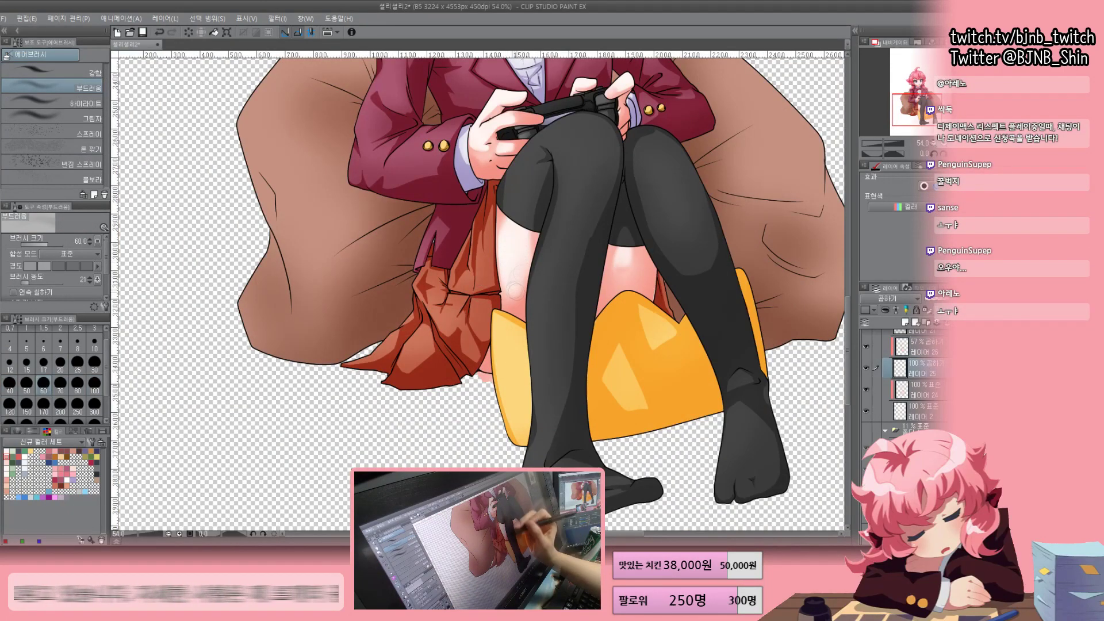
scroll(478, 288, up, 1)
Select the 57% Multiply shadow layer, set the airbrush to size 70, and merge the layer into the shading layer below
click(920, 346)
scroll(477, 287, up, 1)
scroll(582, 346, down, 4)
key(ctrl+e)
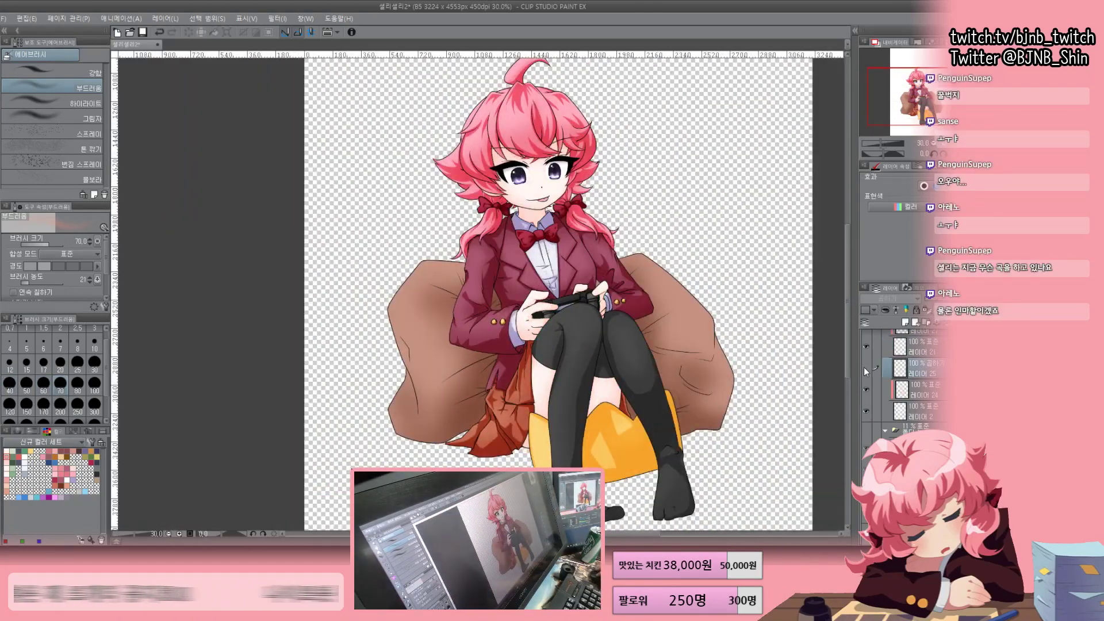
Add a new layer over the skin and refine the soft thigh shading with the airbrush at size 50
key(ctrl+shift+n)
scroll(523, 335, up, 3)
key(bracketleft)
key(bracketleft)
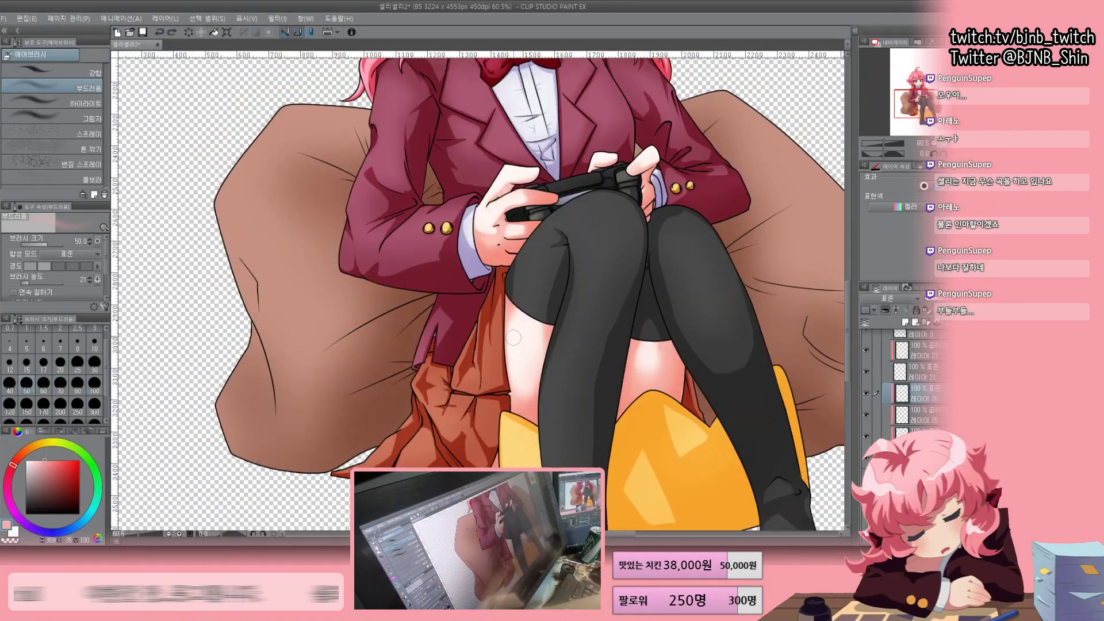
key(bracketright)
drag(485, 221, 431, 401)
Add a new layer in Add mode and paint small white highlights on the cheeks with Painty Sai Pen at size 6
key(ctrl+shift+n)
scroll(633, 216, up, 6)
key(p)
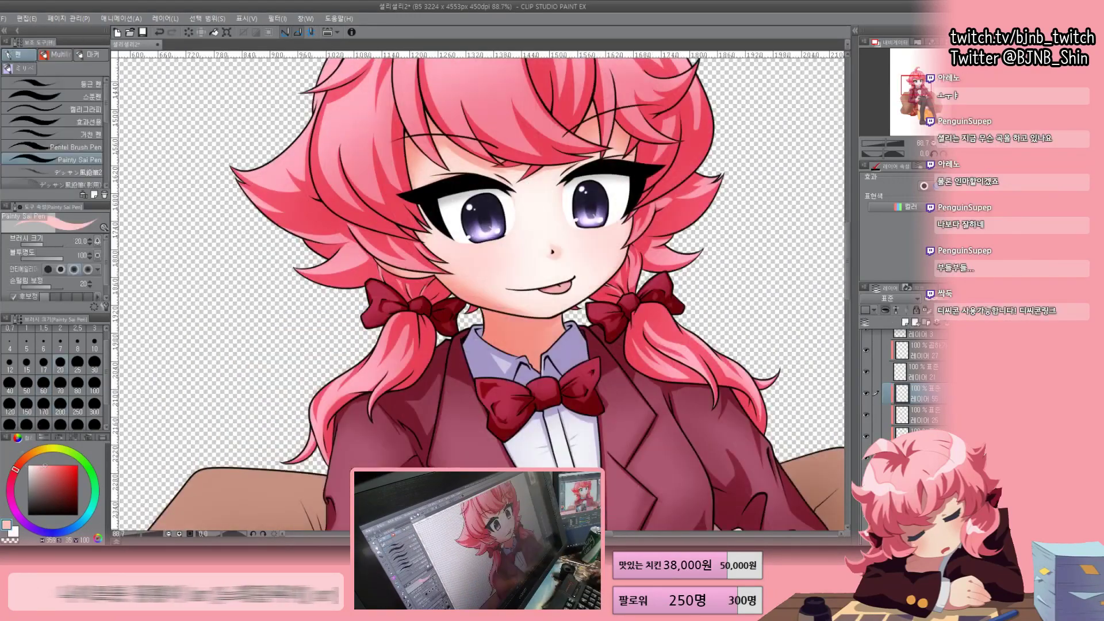
click(897, 130)
key(bracketleft)
key(bracketleft)
key(bracketleft)
key(bracketleft)
key(bracketleft)
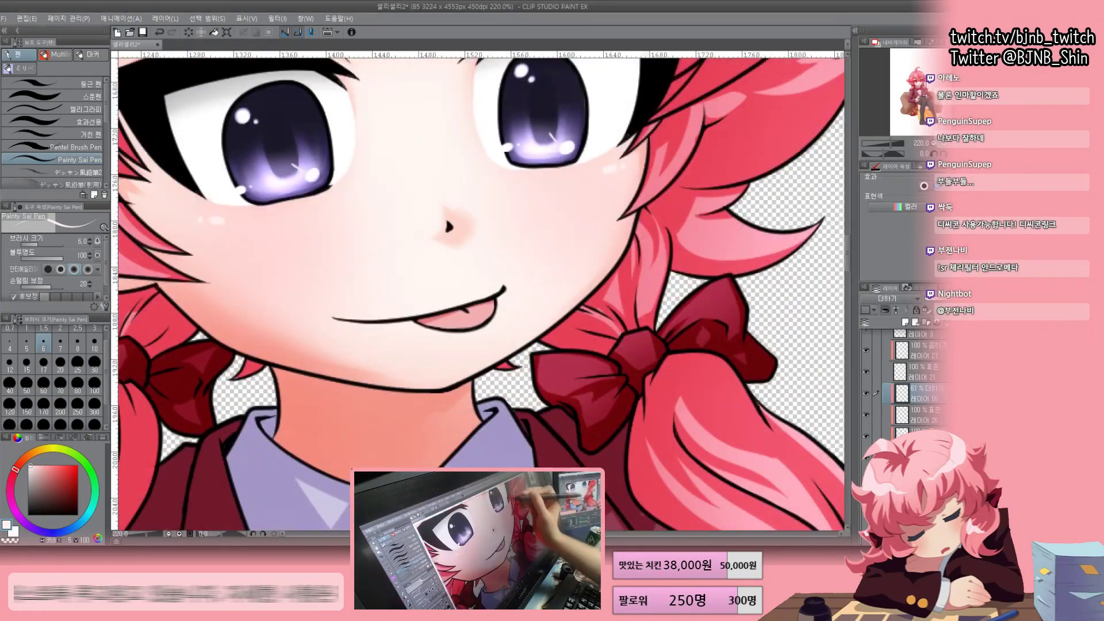
Continue the small skin highlights on the hand and thighs with the size 6 pen and save the file
scroll(479, 290, down, 4)
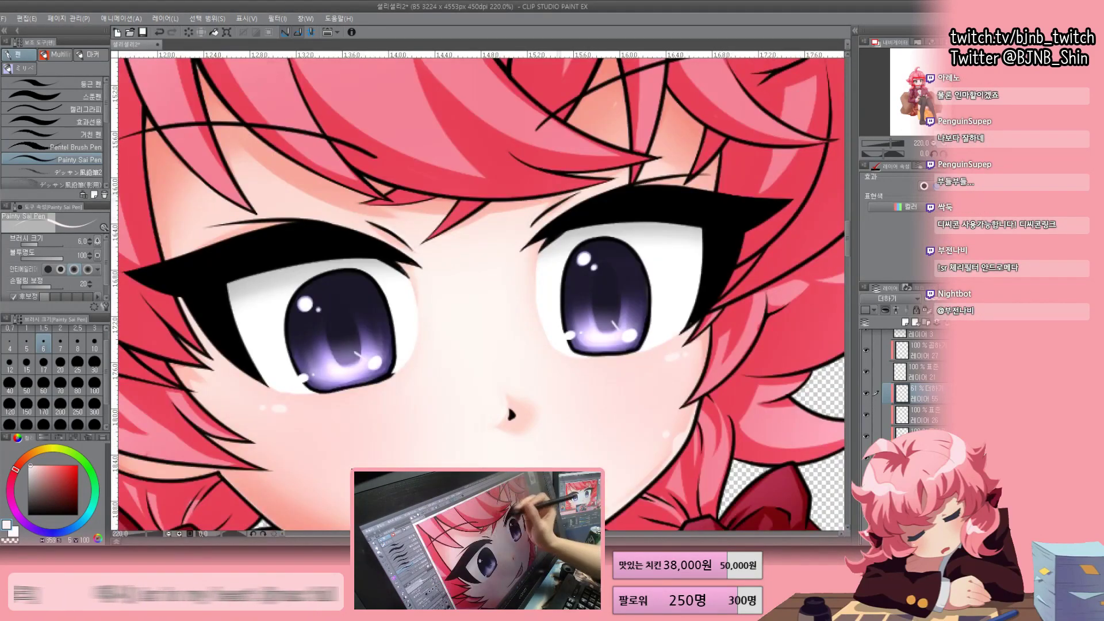
scroll(479, 291, up, 4)
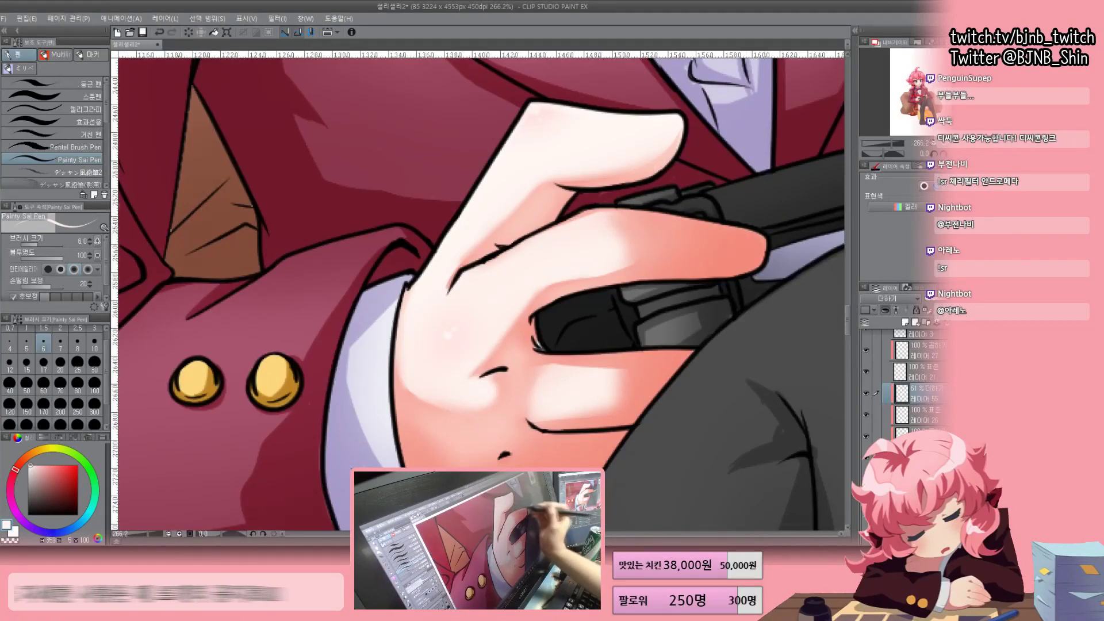
scroll(511, 406, down, 5)
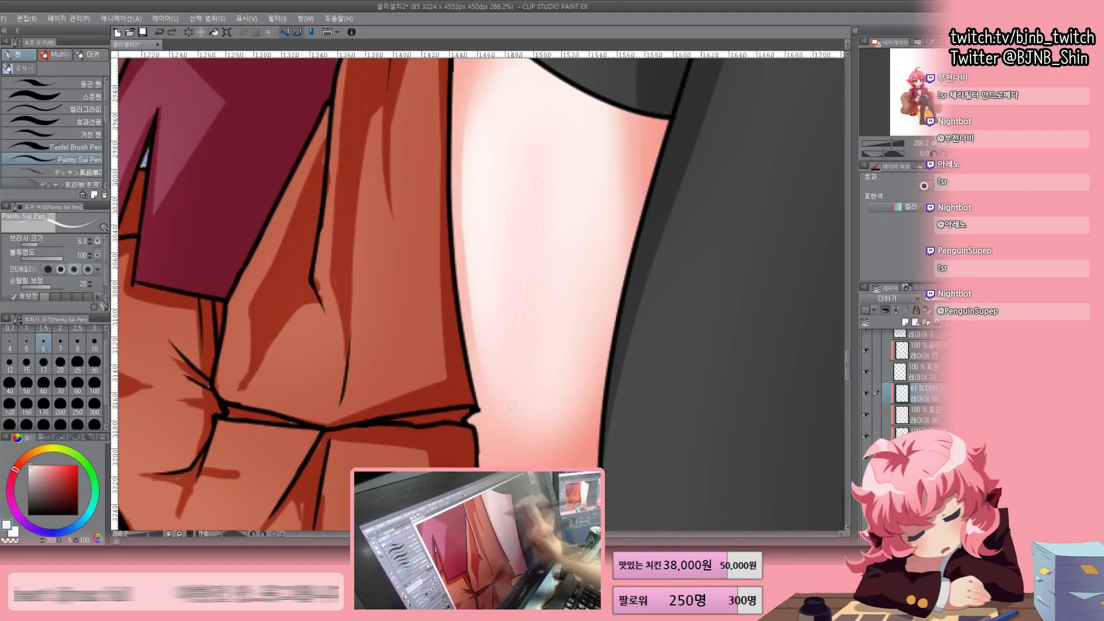
scroll(511, 405, down, 4)
scroll(510, 406, up, 3)
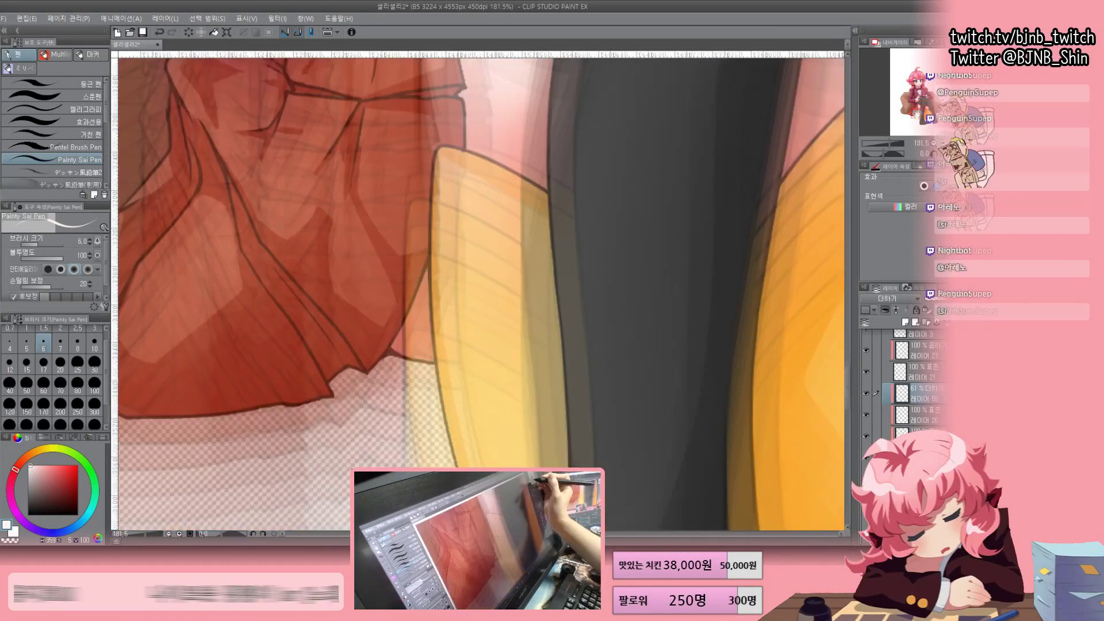
scroll(712, 442, down, 8)
key(ctrl+s)
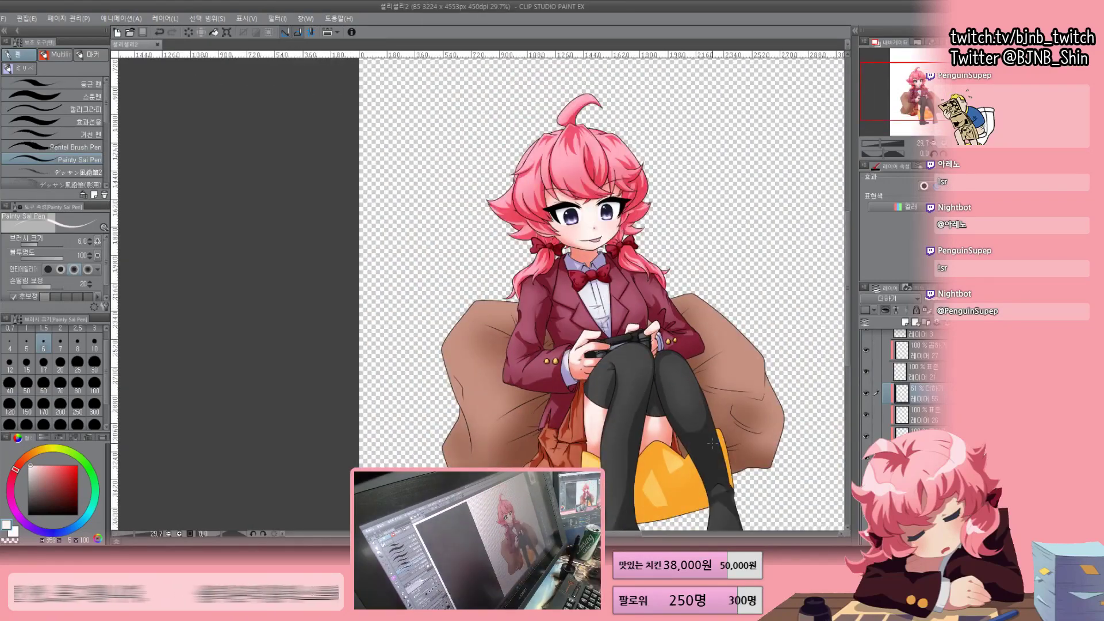
Refine the soft light along the jaw and chin edge with the airbrush at size 20
scroll(587, 236, up, 8)
key(b)
scroll(586, 236, up, 3)
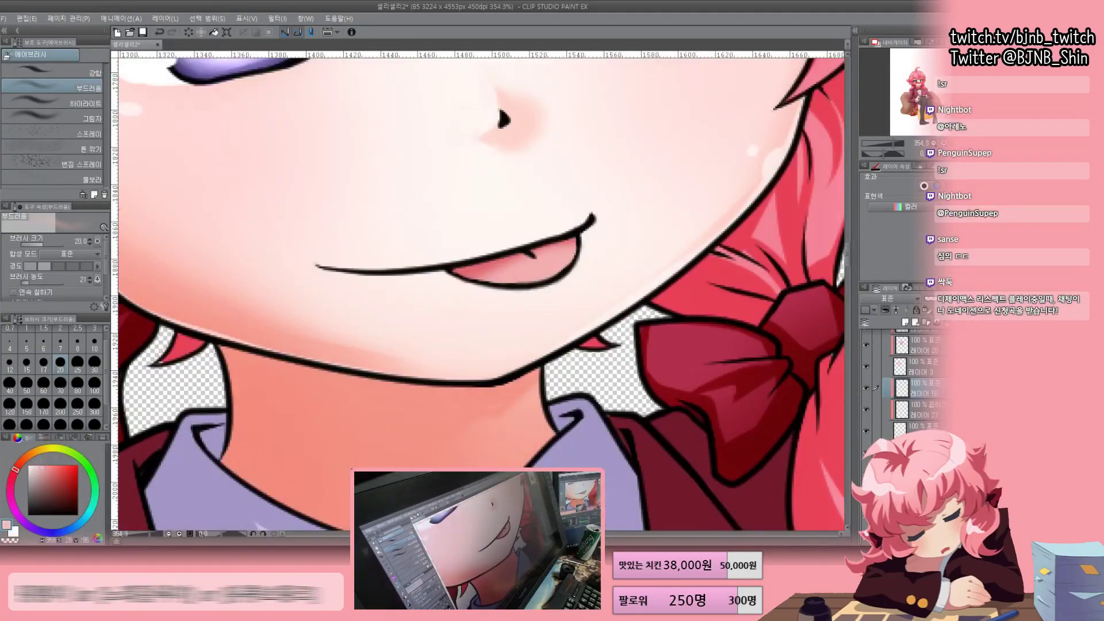
key(p)
scroll(477, 293, down, 1)
scroll(477, 293, down, 6)
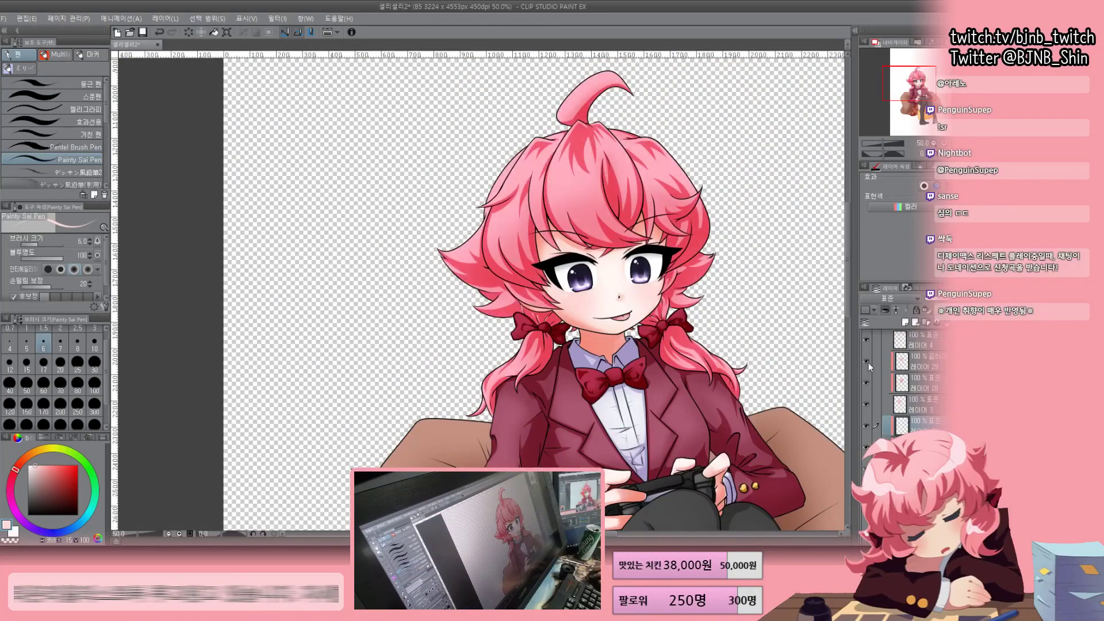
Select the hair's Multiply shading layer and start softening the fringe shadows with the airbrush at sizes 50 and 30
click(870, 368)
scroll(477, 293, up, 2)
key(b)
scroll(477, 293, up, 2)
drag(552, 79, 539, 167)
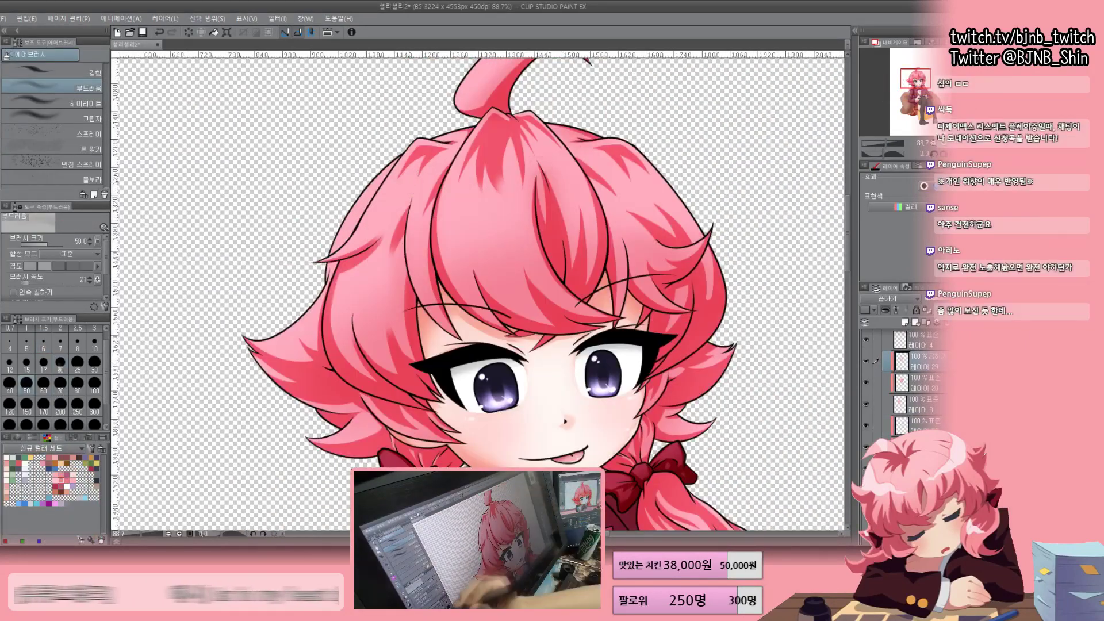
key(bracketright)
key(bracketright)
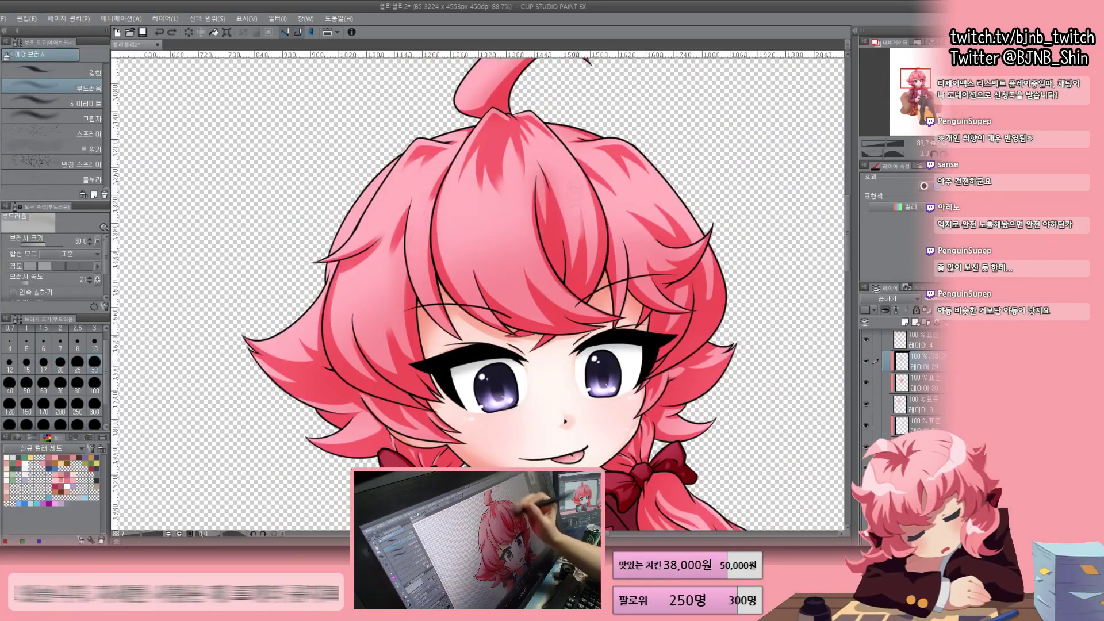
Soften the hard-edged hair shadows at the crown and central fringe with the airbrush at size 20
key(bracketright)
key(bracketright)
key(bracketright)
key(bracketright)
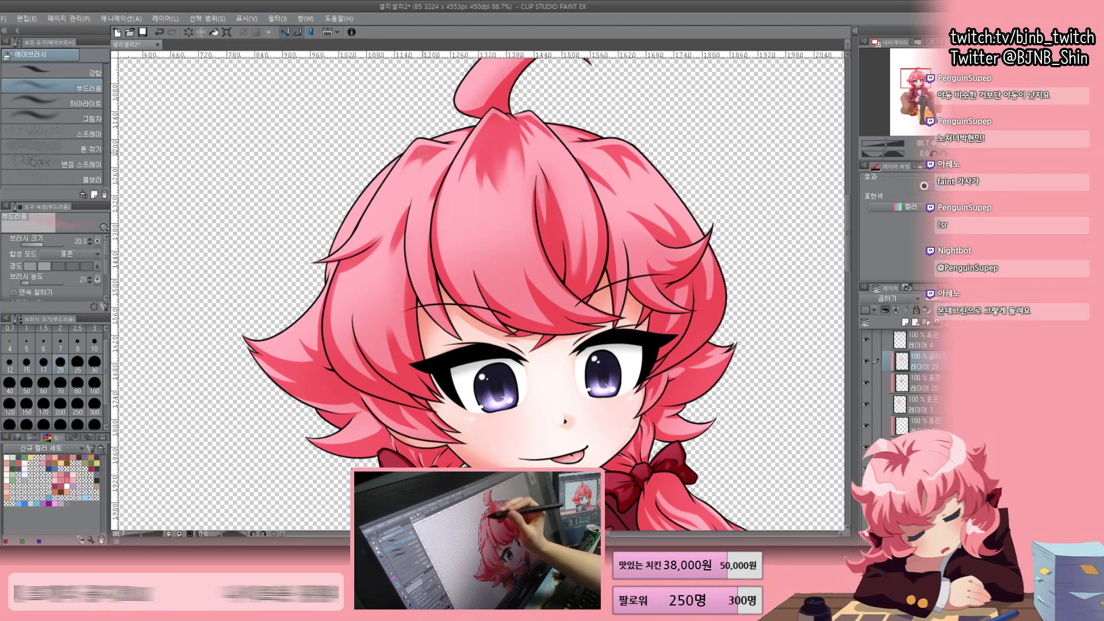
key(bracketleft)
key(bracketleft)
key(bracketleft)
key(bracketleft)
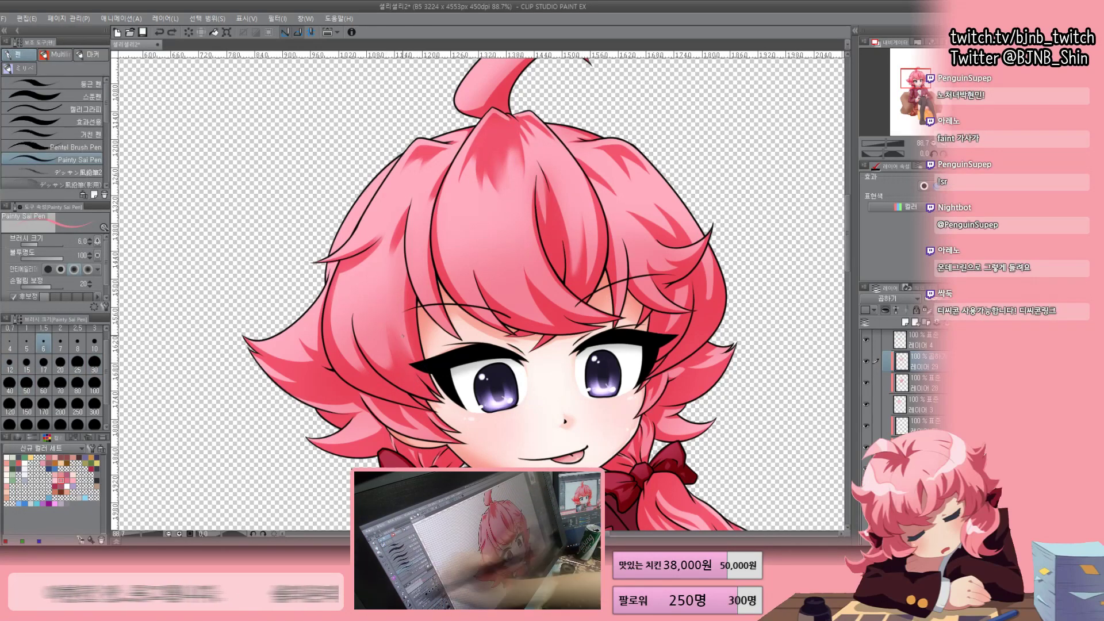
Blend the shadows on the fringe and side locks with the soft airbrush at size 40
click(12, 391)
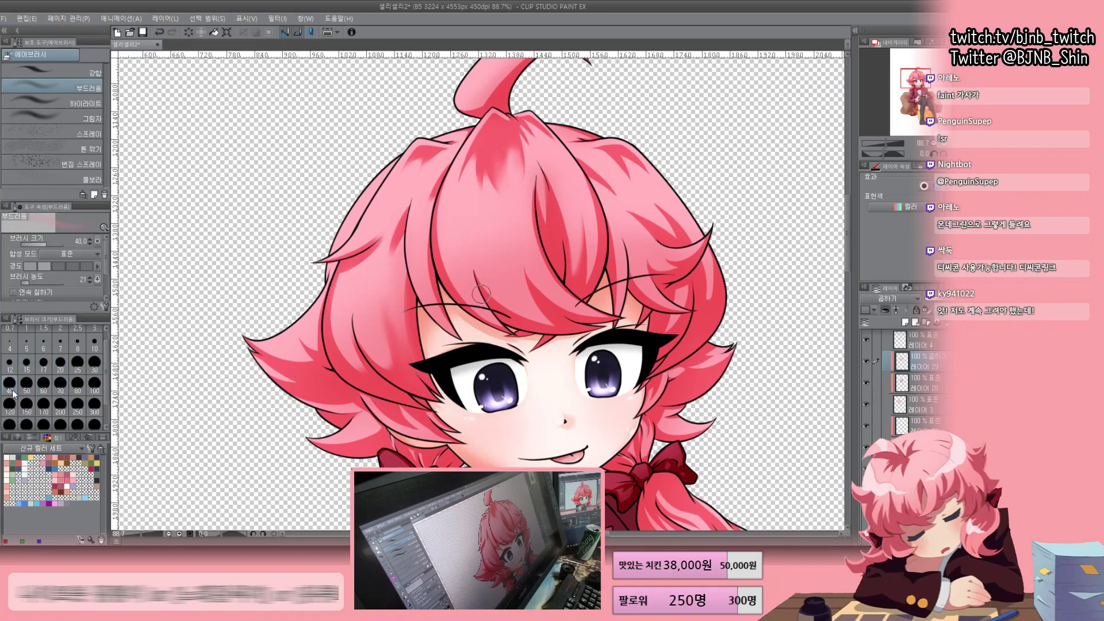
key(bracketright)
key(bracketright)
key(bracketright)
drag(478, 287, 426, 351)
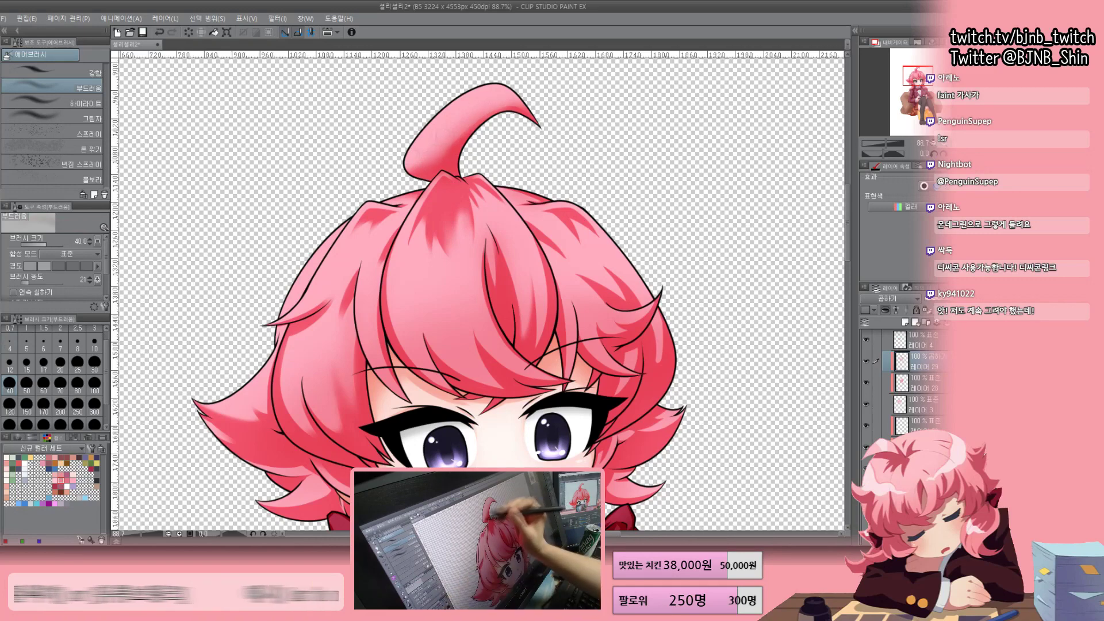
Soften the shadows on the upper hair strands with the airbrush at sizes 25 and 60
key(bracketleft)
key(bracketleft)
key(bracketleft)
key(ctrl+plus)
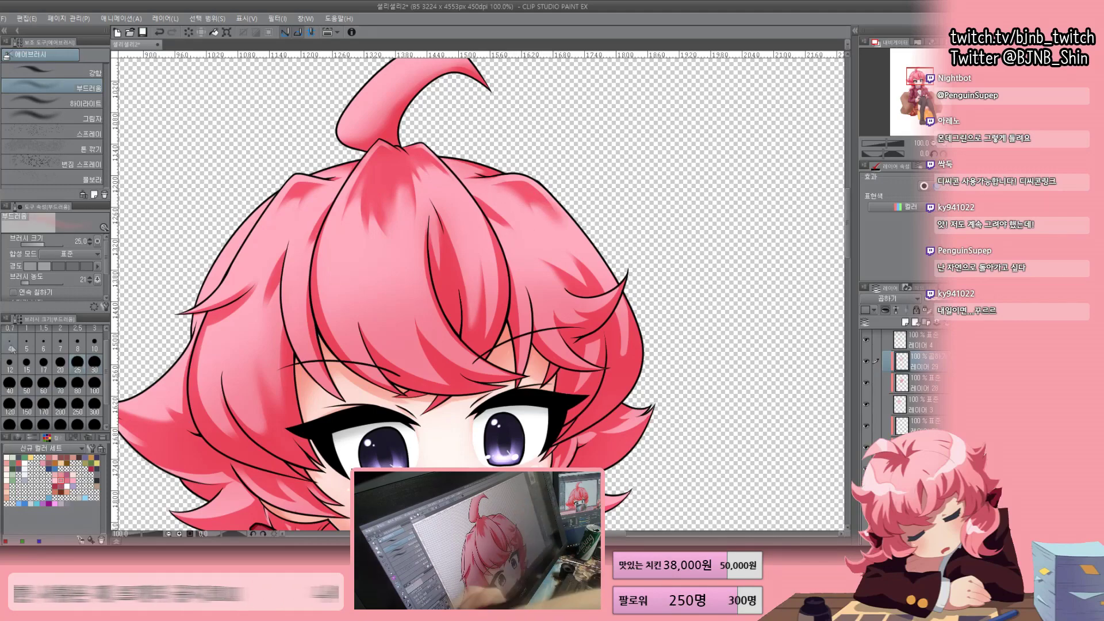
key(ctrl+plus)
key(bracketright)
key(bracketright)
key(bracketright)
key(bracketright)
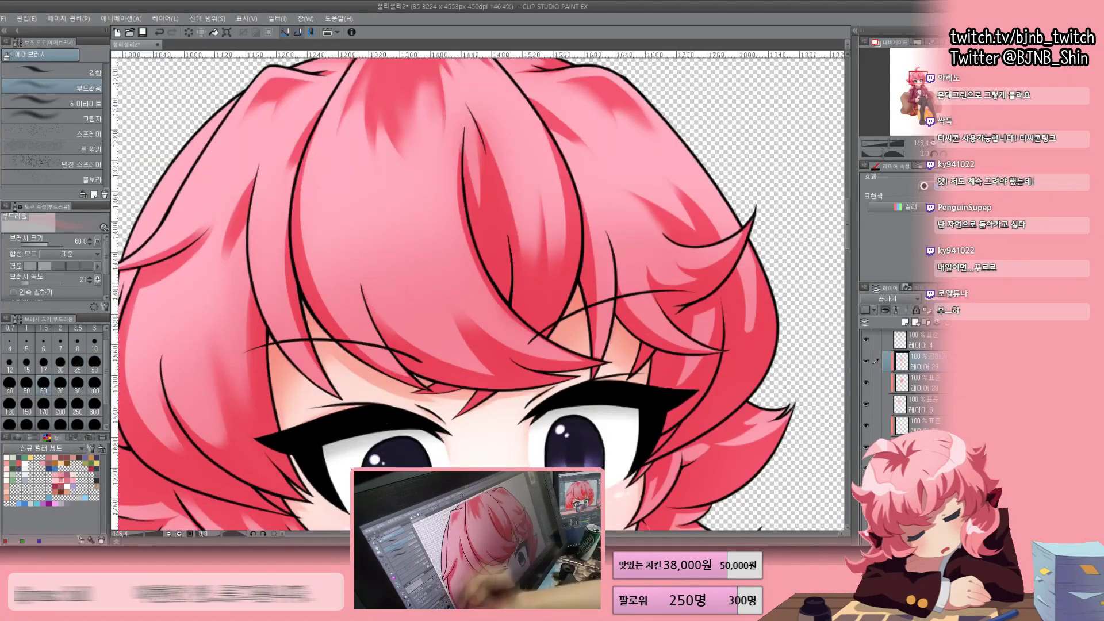
Blend the fringe tips and the locks beside the face with the airbrush at size 30
key(ctrl+minus)
key(bracketleft)
key(bracketleft)
key(bracketleft)
key(bracketleft)
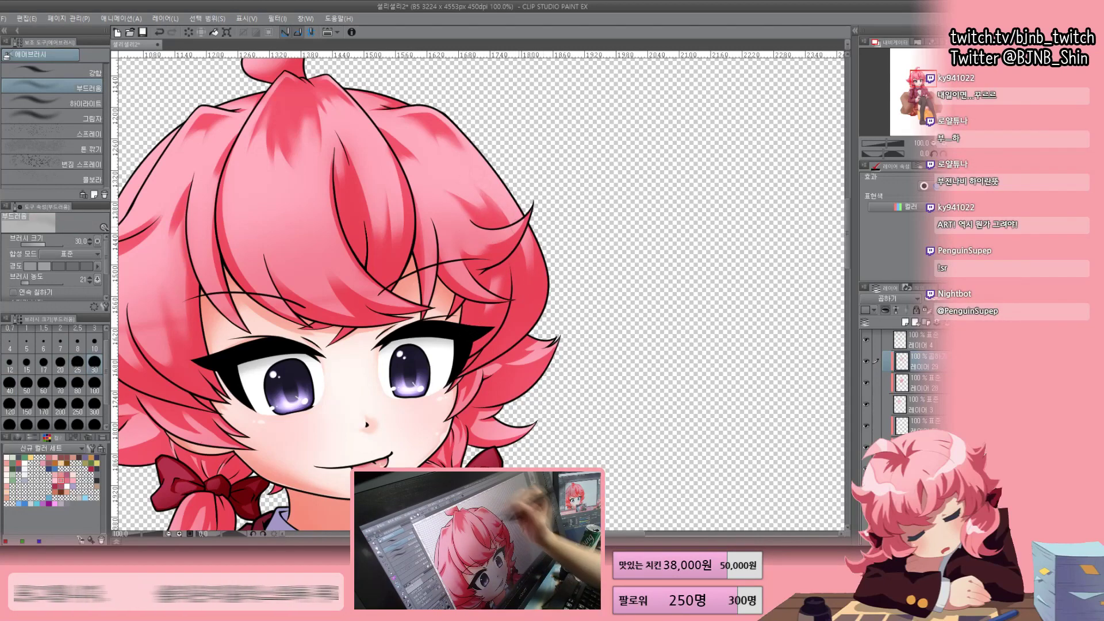
Smooth the remaining hair shadow edges with the transparent watercolor brush at sizes 12 and 17
key(b)
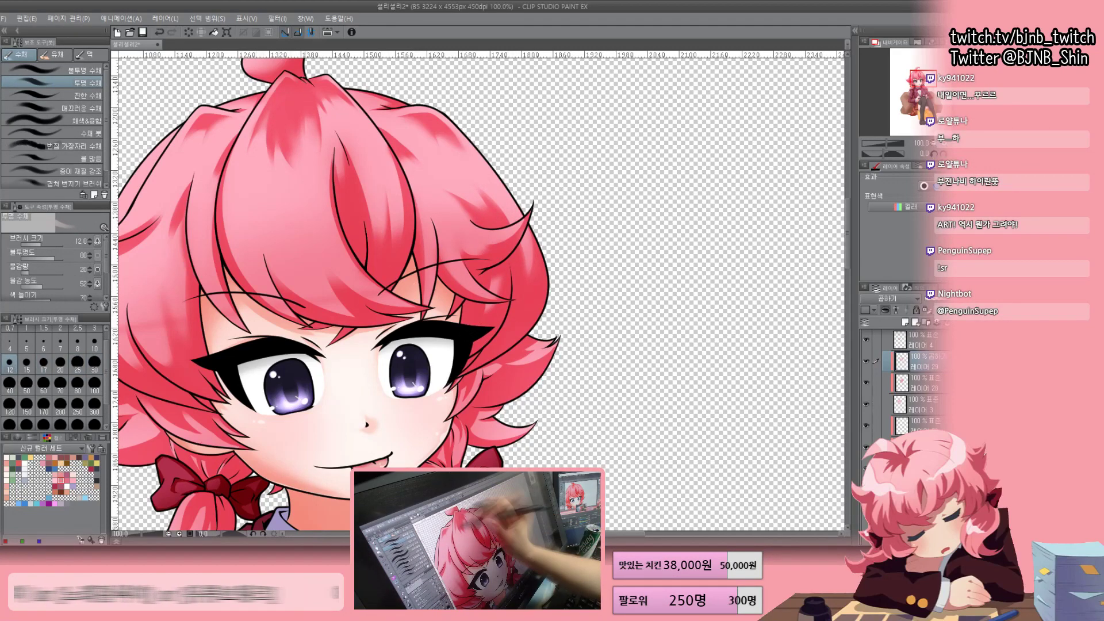
scroll(477, 287, down, 2)
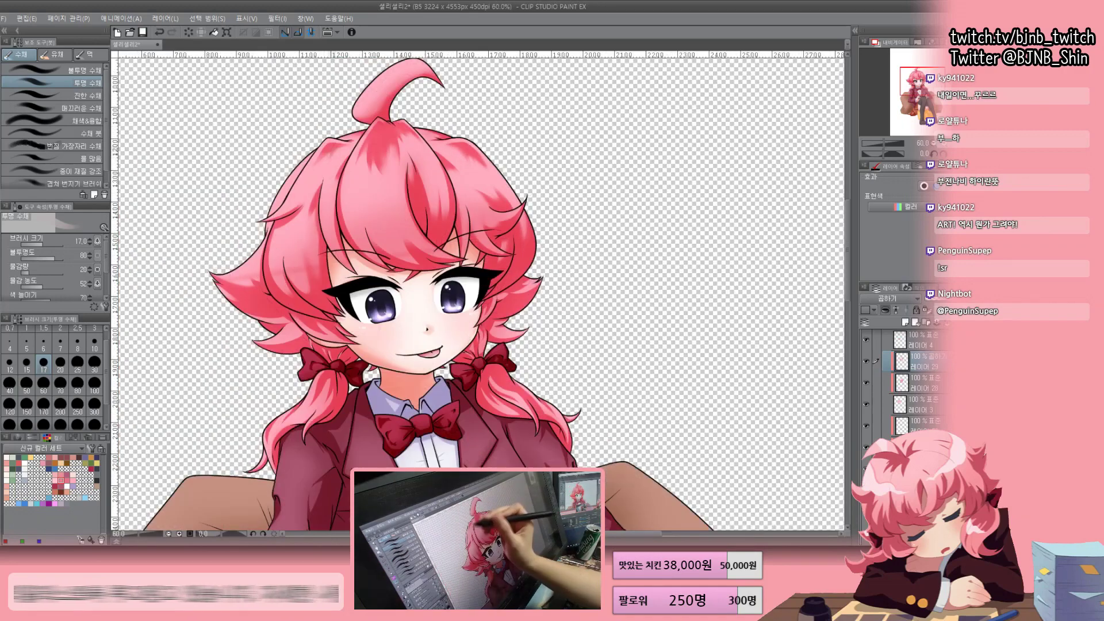
key(bracketleft)
key(bracketleft)
Blend the shadows on the outer locks and pigtails with the soft airbrush at sizes 70 and 25
key(b)
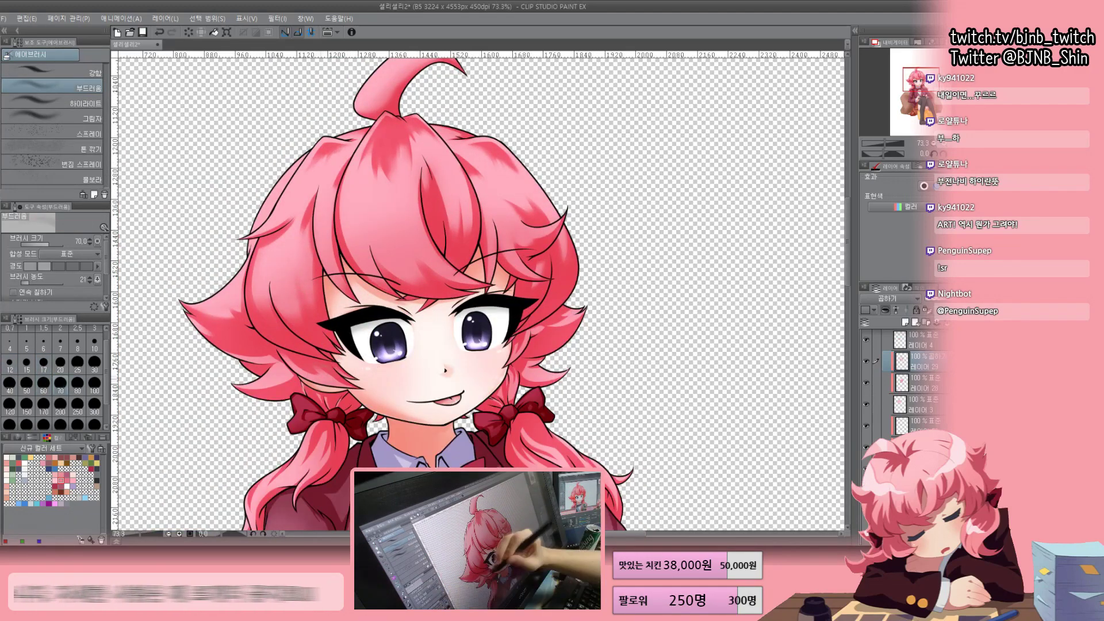
drag(555, 295, 600, 178)
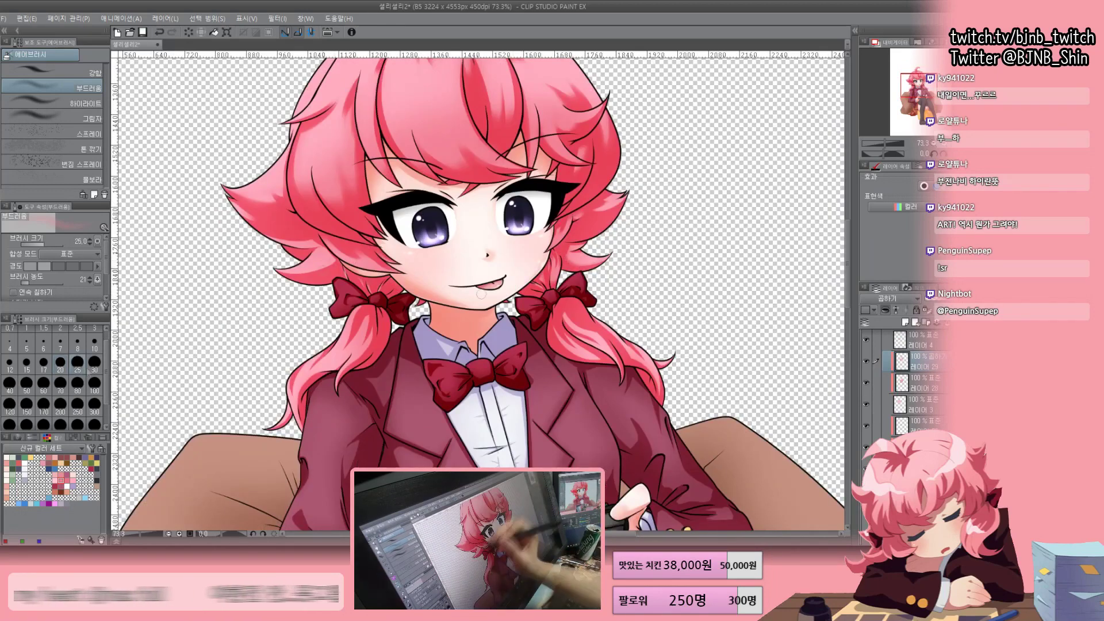
key(bracketright)
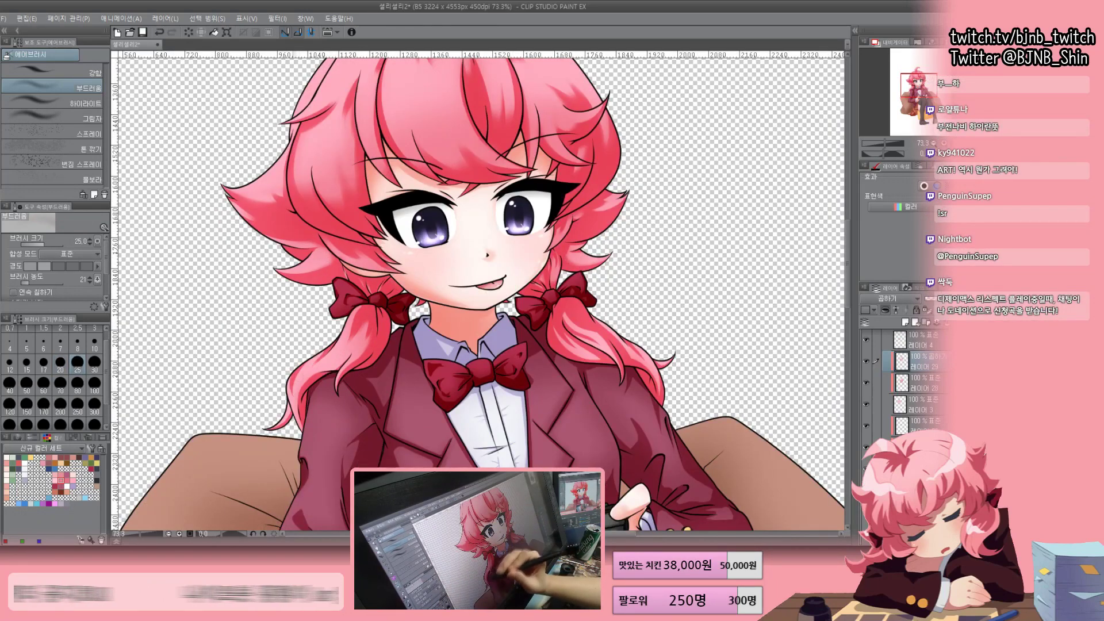
Paint deeper red shadows over the crown, fringe and side locks on a new Multiply layer with Painty Sai Pen
key(bracketright)
key(bracketright)
key(bracketright)
key(bracketright)
key(bracketright)
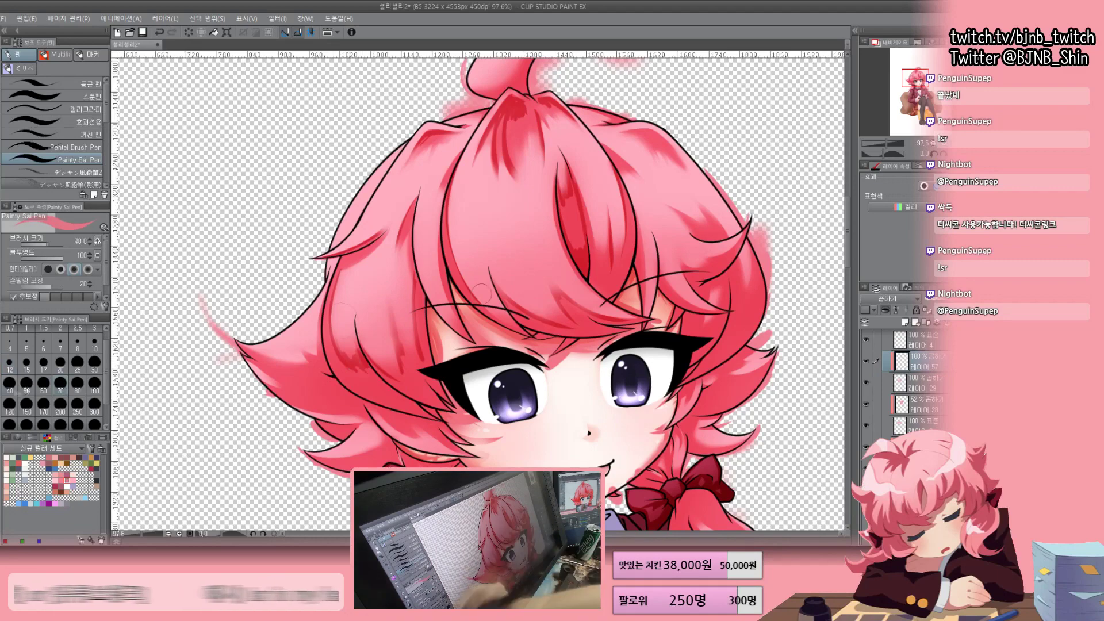
Soften the deeper red shadows across the hair, pigtails and ahoge with the airbrush at size 30
key(b)
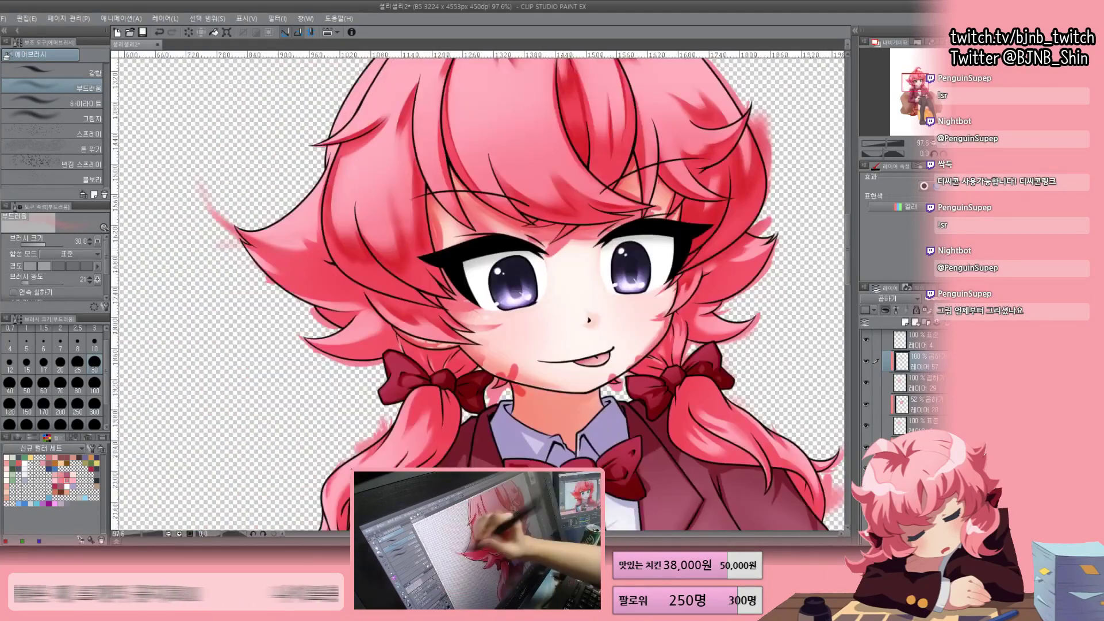
key(p)
key(b)
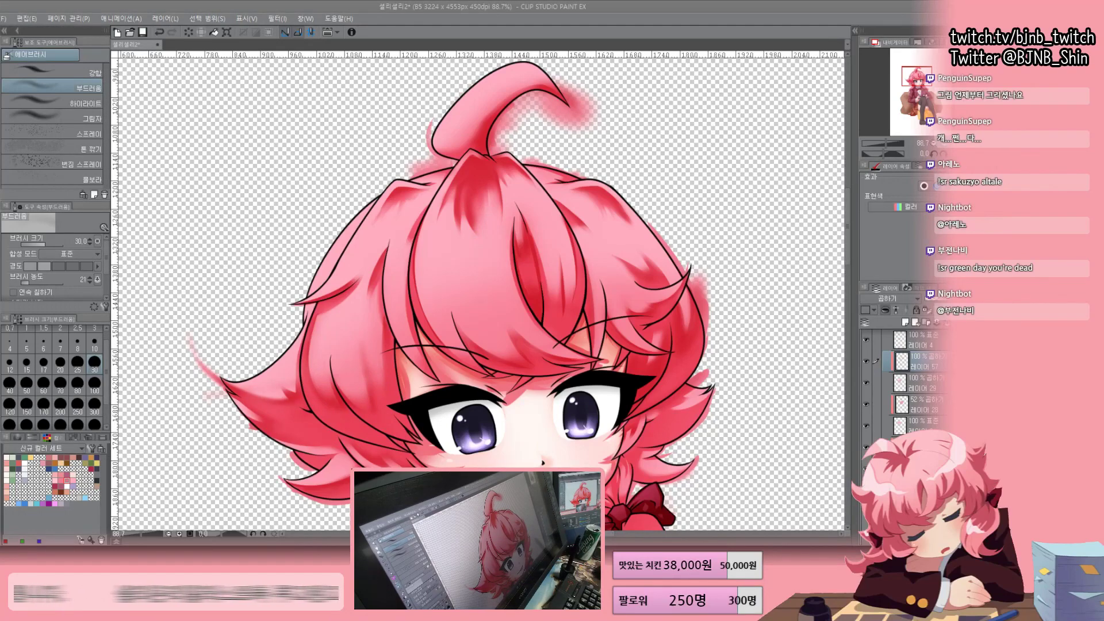
scroll(558, 167, down, 5)
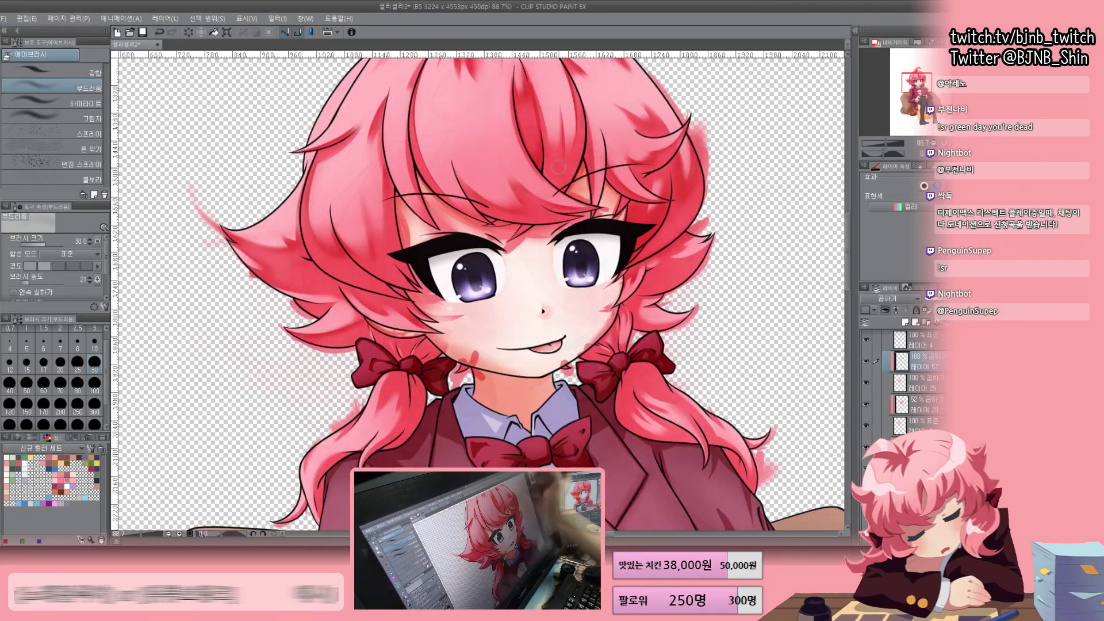
scroll(477, 287, up, 4)
scroll(477, 287, down, 4)
Deepen the side locks with the airbrush at size 80 and work the pigtail shadows at size 20
click(77, 382)
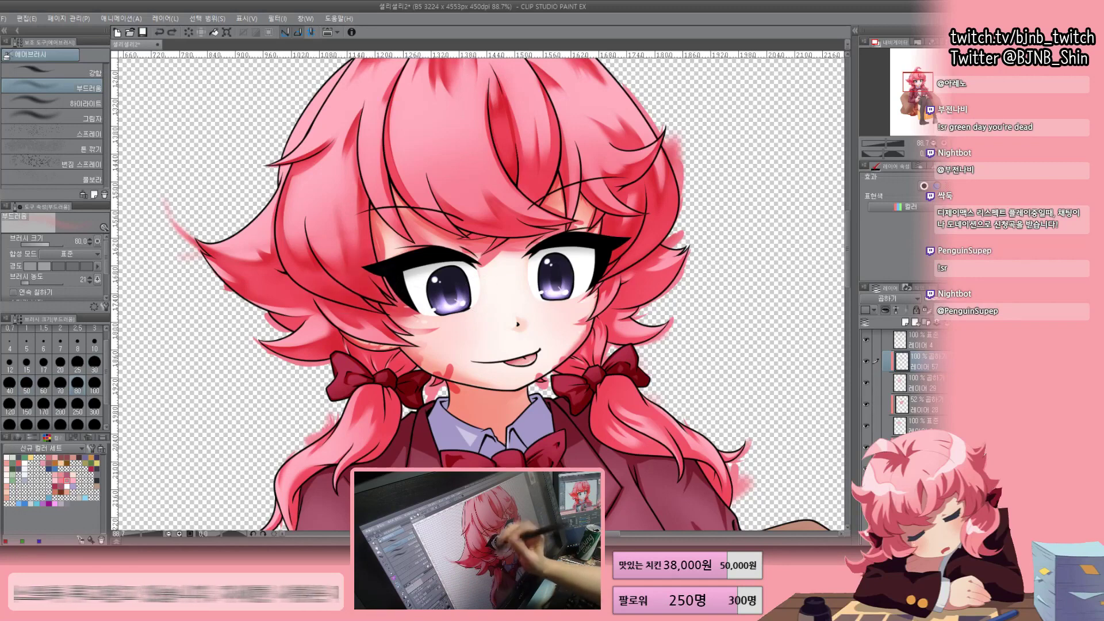
scroll(477, 287, down, 5)
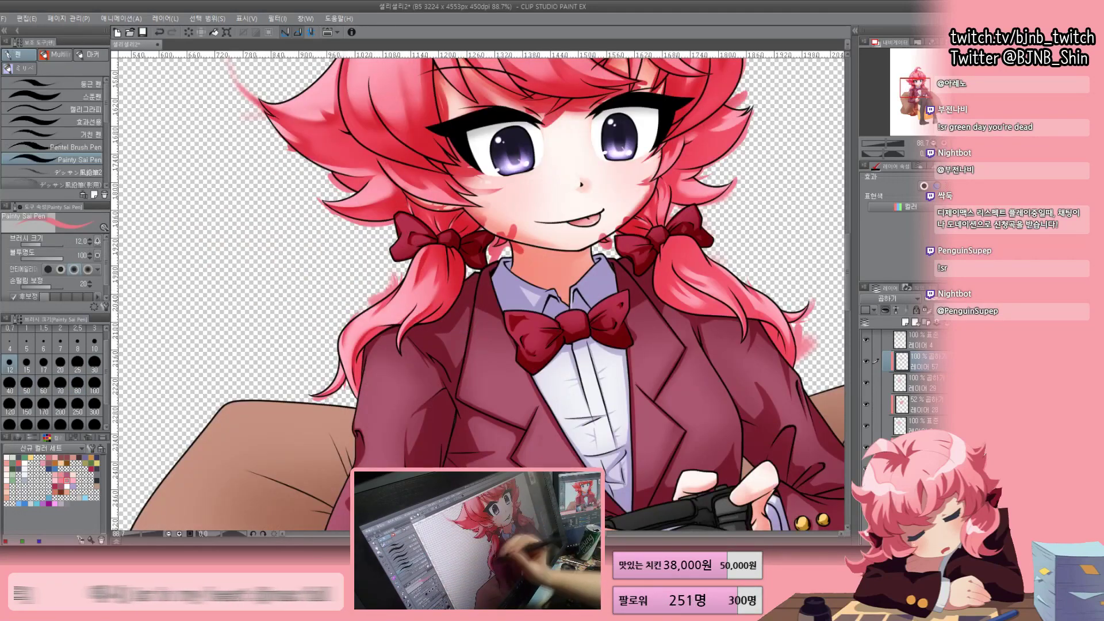
key(b)
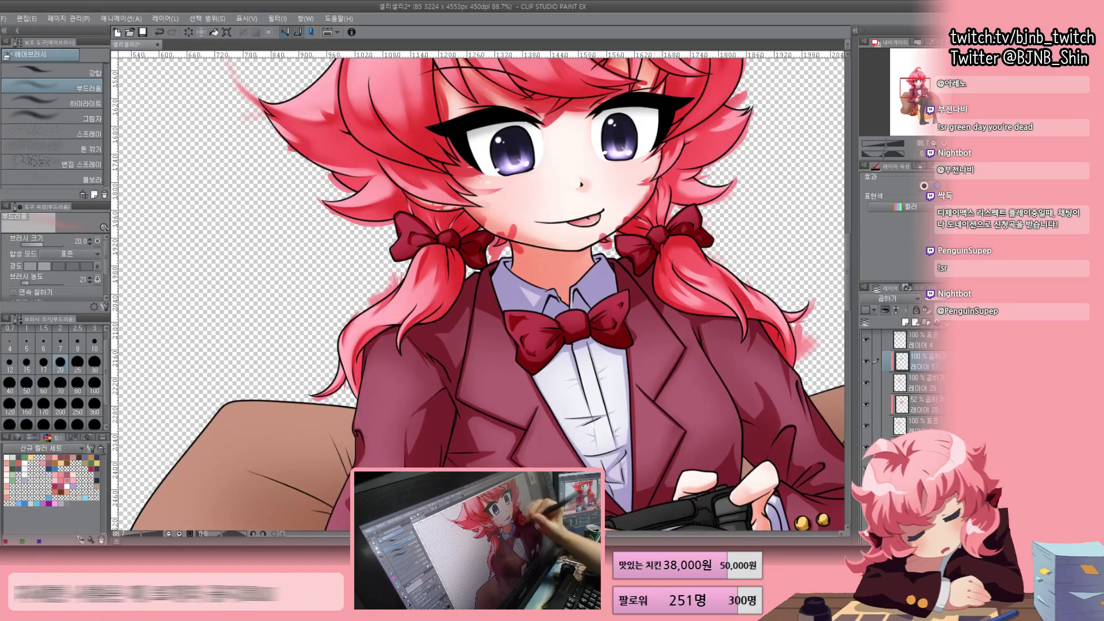
key(b)
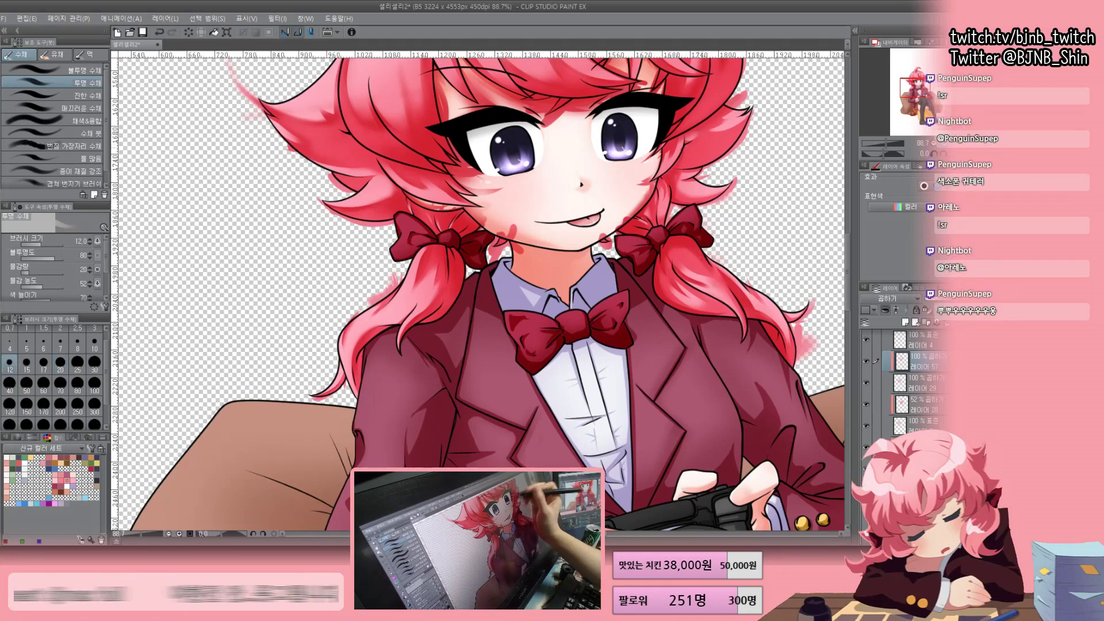
Refine and blend the red shadows on the side locks and pigtails with the transparent watercolor brush at sizes 12 to 20
scroll(477, 287, down, 3)
scroll(478, 287, up, 4)
scroll(478, 287, down, 2)
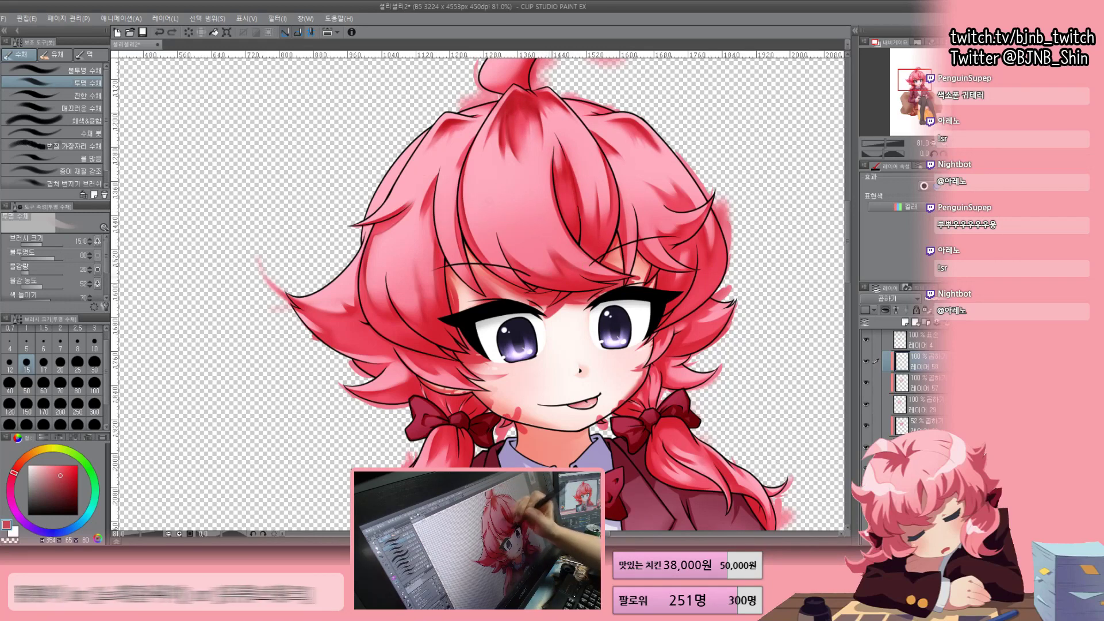
drag(717, 216, 637, 205)
key(bracketleft)
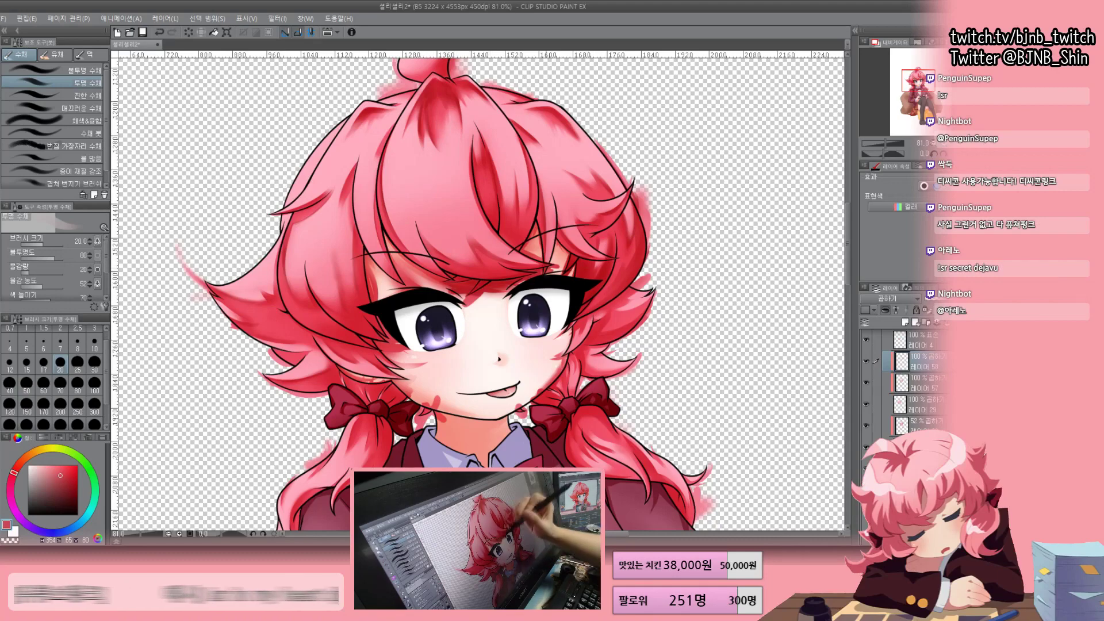
key(bracketleft)
key(bracketright)
key(bracketright)
key(bracketright)
key(bracketright)
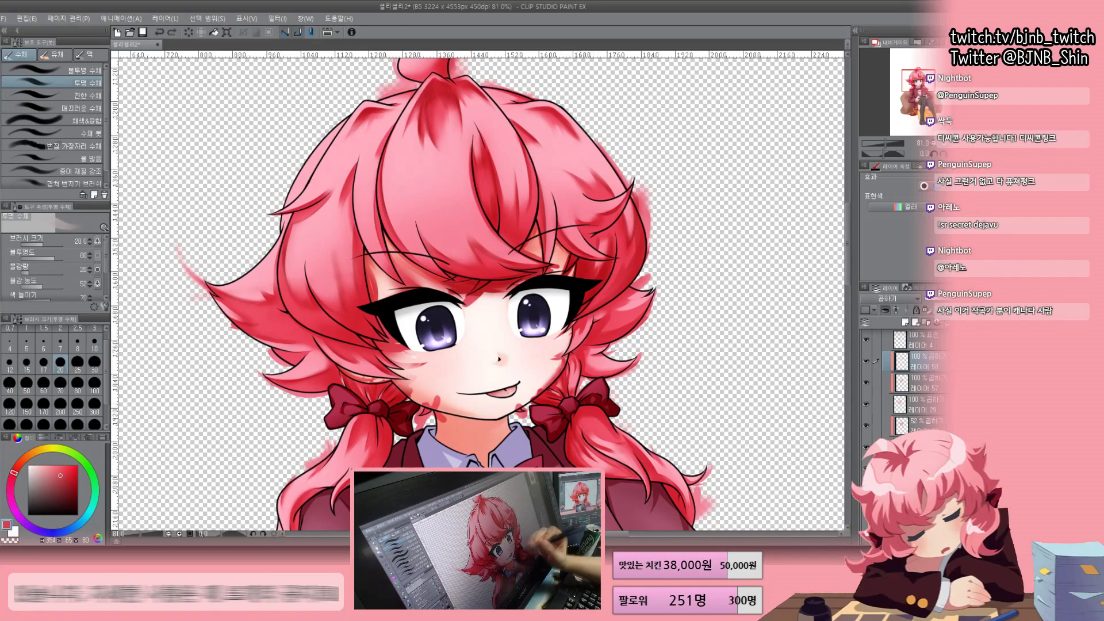
scroll(577, 151, down, 4)
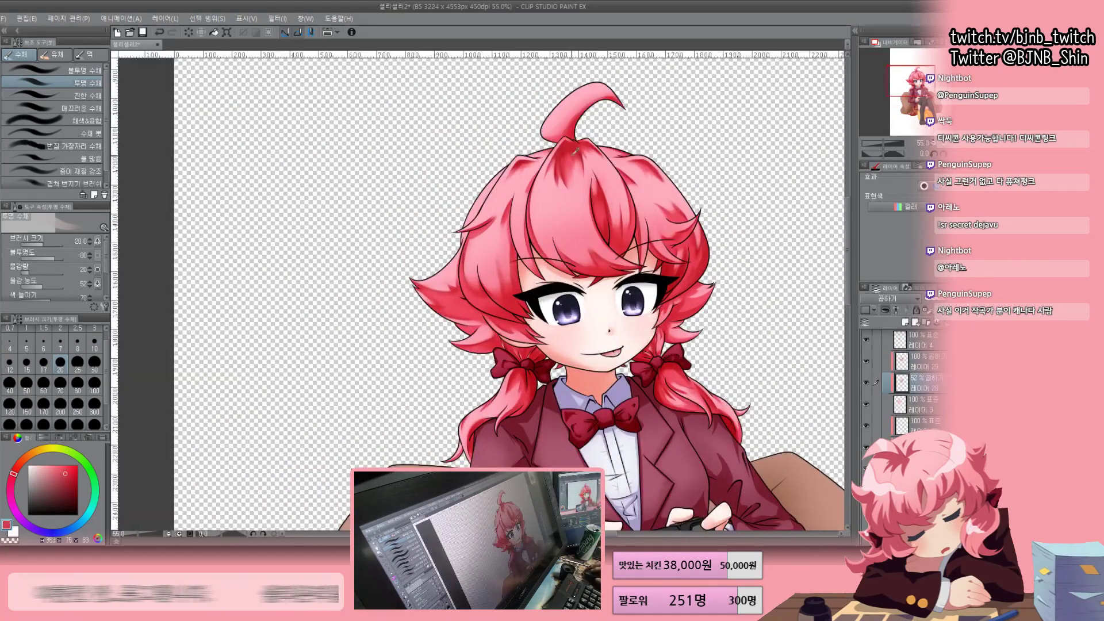
Work the crown shadows with the soft airbrush at size 70 and set that Multiply layer's opacity to 40%
key(b)
scroll(577, 151, up, 3)
mouse_move(577, 150)
mouse_down()
mouse_move(577, 89)
mouse_move(508, 80)
mouse_up()
scroll(477, 288, down, 2)
scroll(477, 287, down, 2)
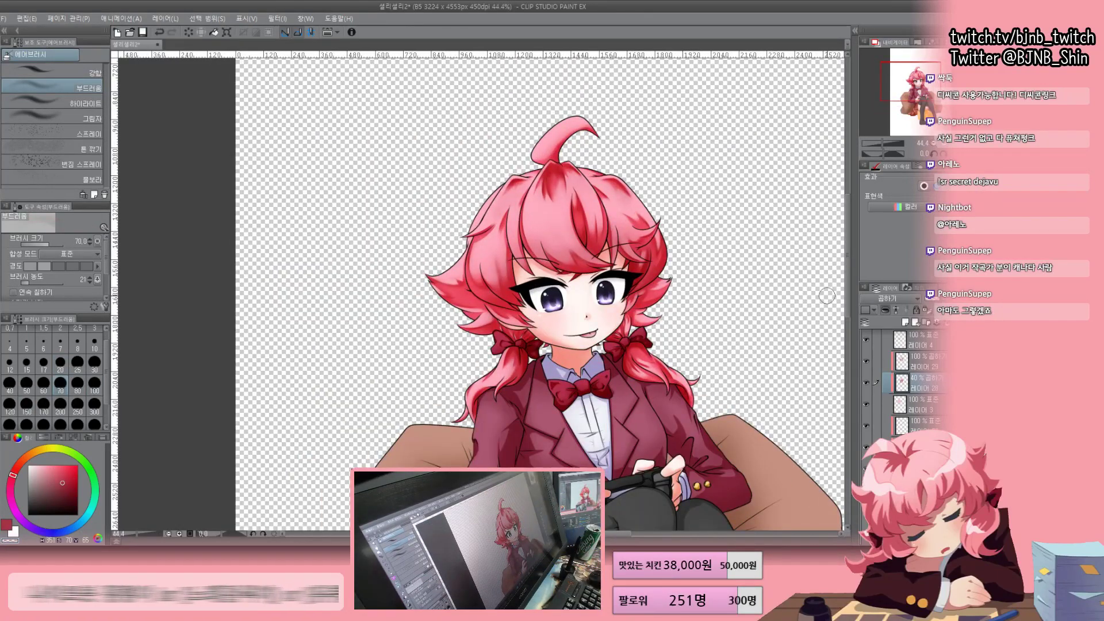
drag(904, 78, 907, 83)
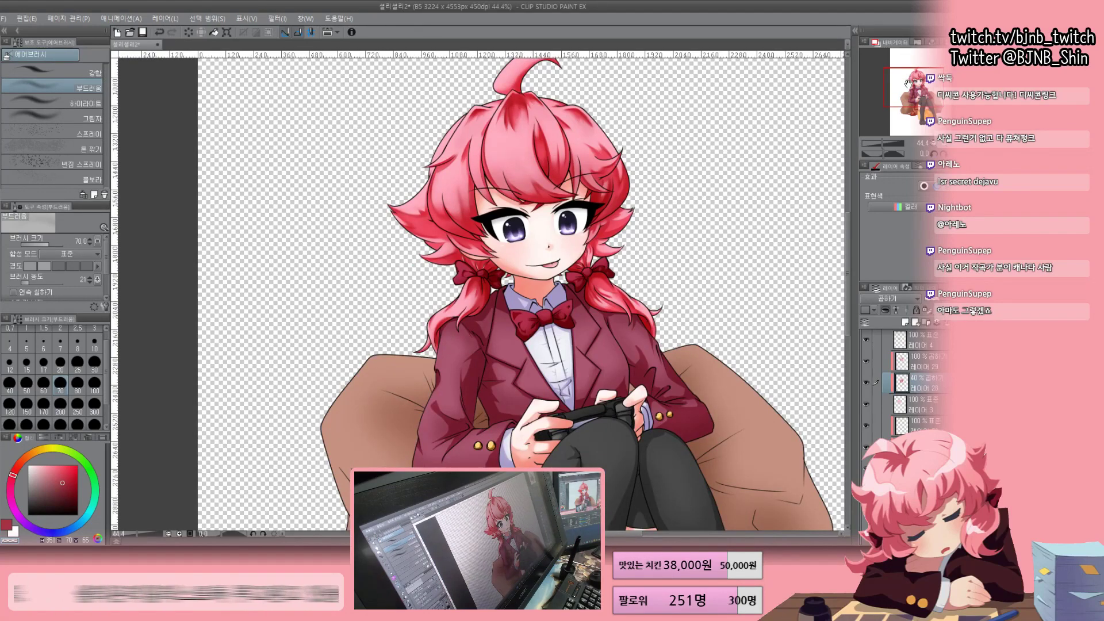
Airbrush soft highlights over the fringe, locks and pigtails on a new Add layer at sizes 150 and 80, then save
scroll(907, 83, up, 3)
key(ctrl+shift+n)
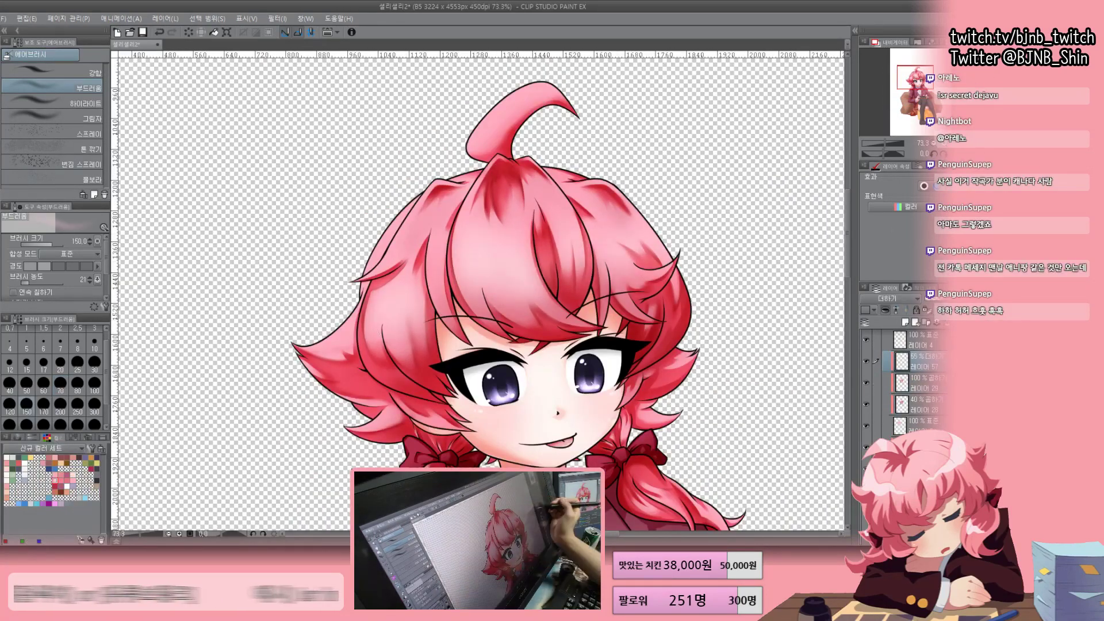
drag(460, 242, 535, 287)
click(78, 383)
drag(914, 77, 916, 83)
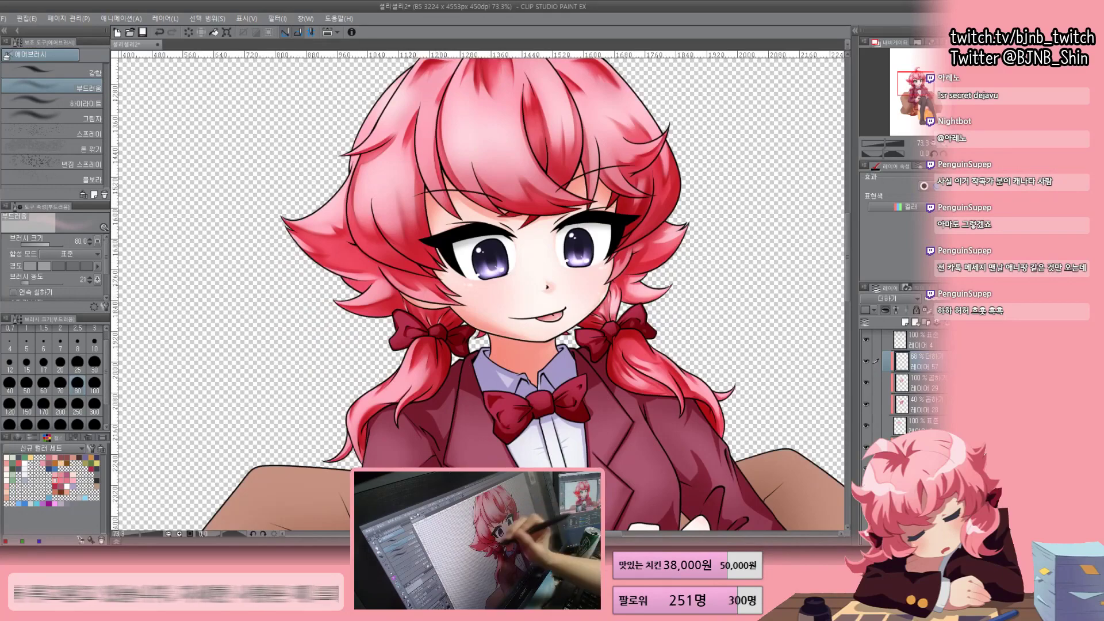
scroll(470, 257, down, 2)
key(ctrl+s)
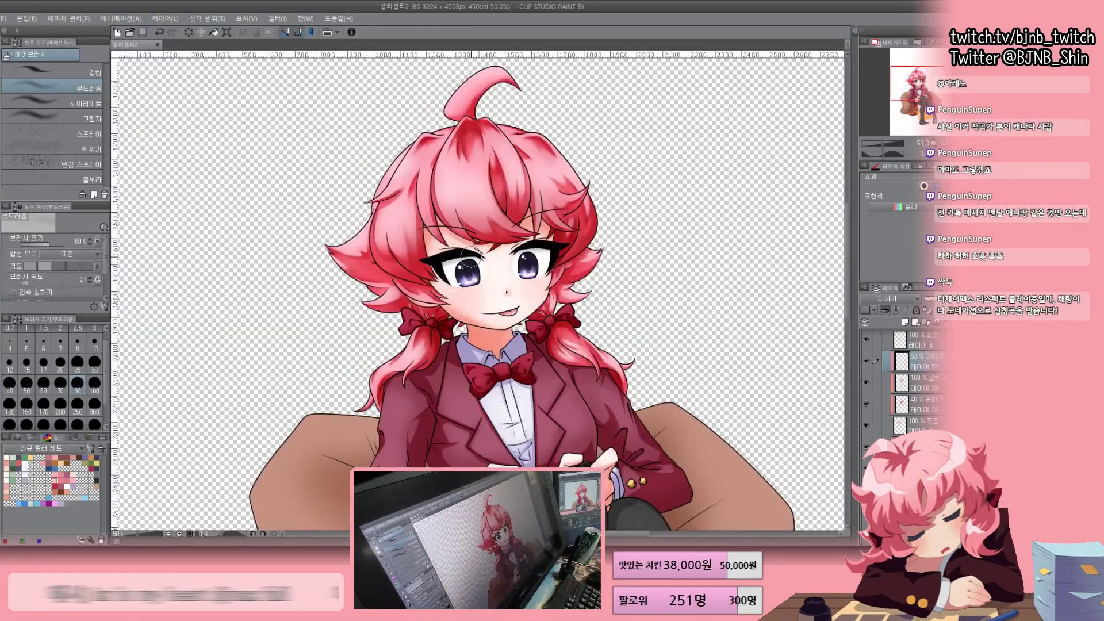
Draw fine highlight strands along the crown and fringe on a new Color Dodge layer with Painty Sai Pen at size 7
scroll(471, 257, up, 5)
key(ctrl+shift+n)
key(p)
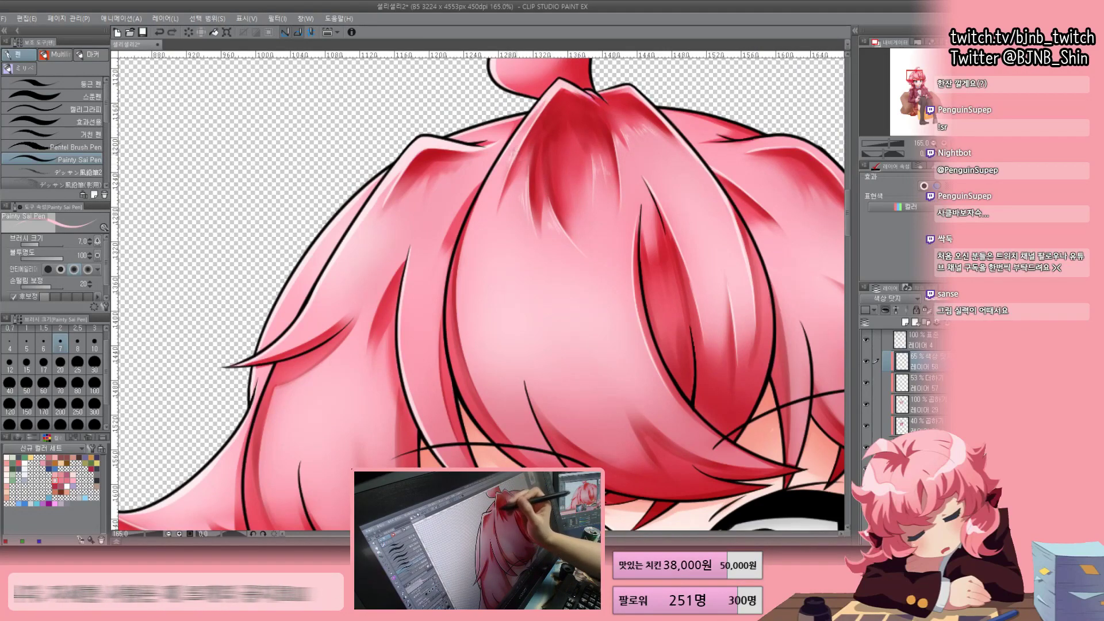
key(ctrl+minus)
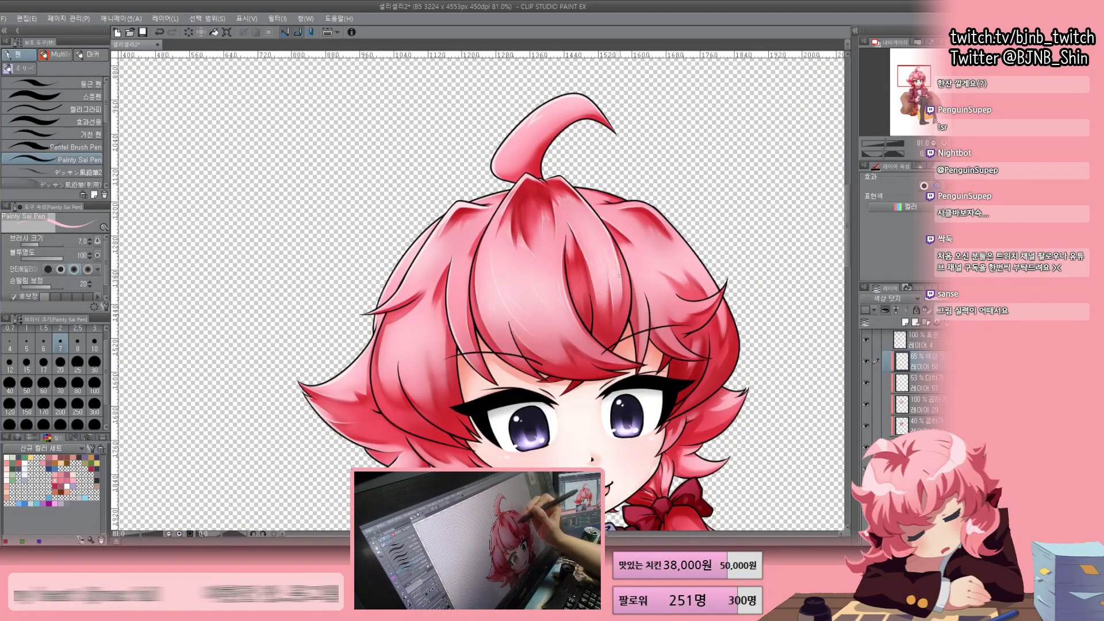
key(ctrl+plus)
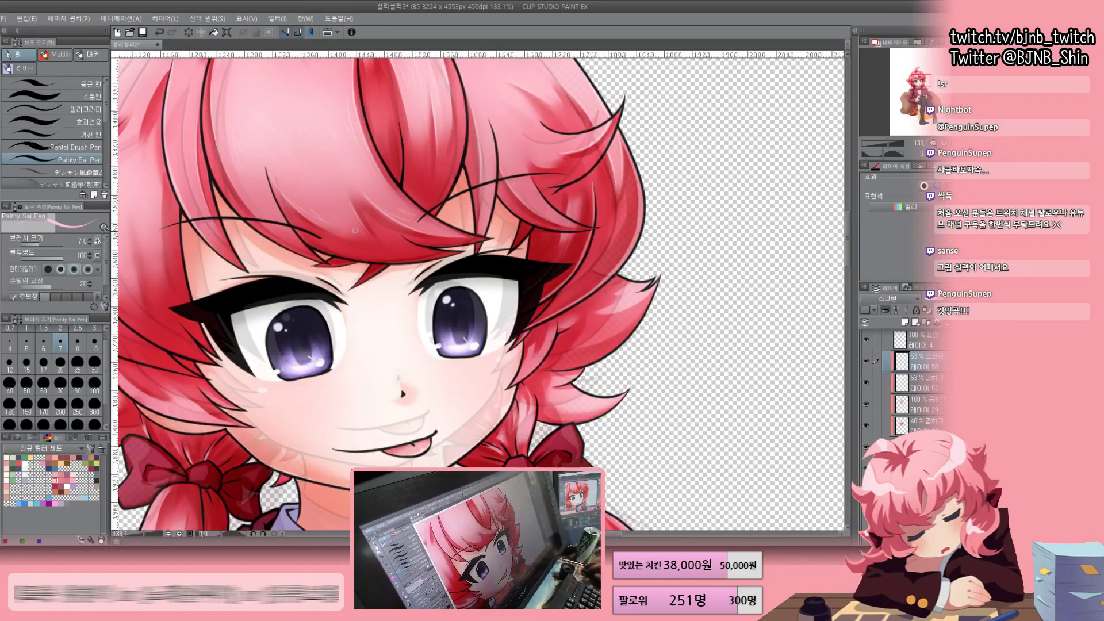
Switch the strand layer to Add at 47% opacity and draw thin highlight strands on the side locks and both pigtails
scroll(383, 211, down, 1)
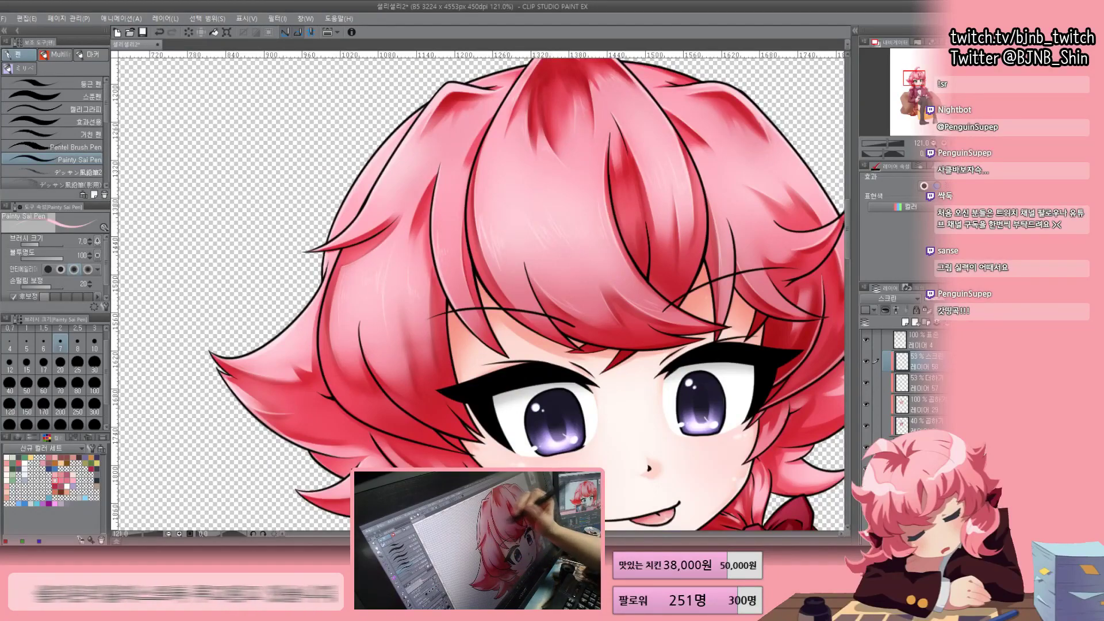
scroll(480, 293, down, 1)
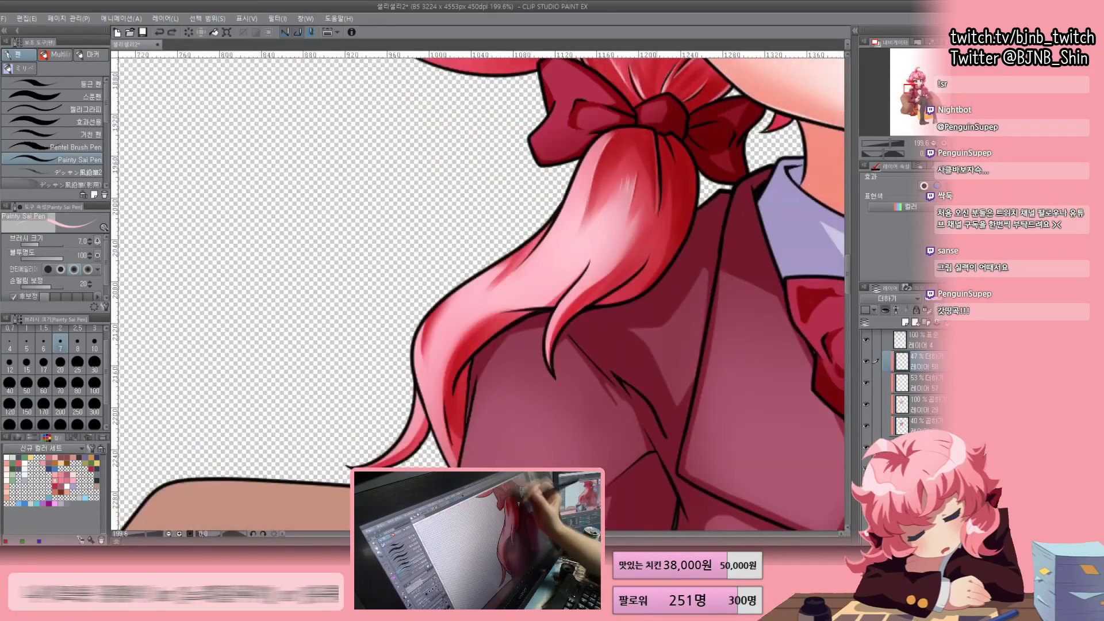
drag(632, 207, 685, 144)
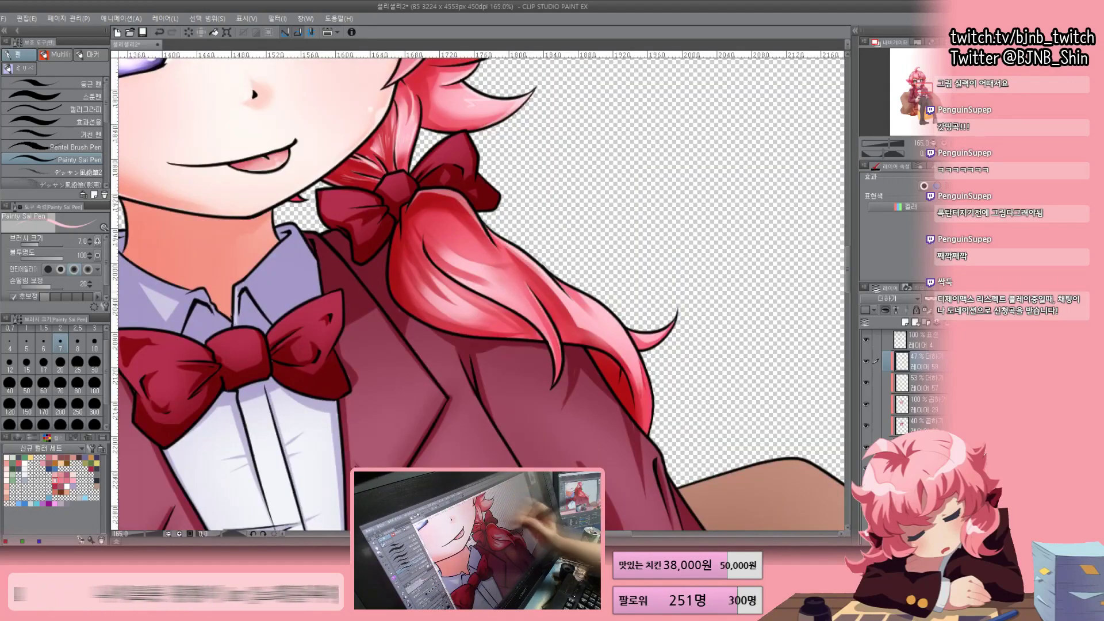
drag(425, 259, 448, 302)
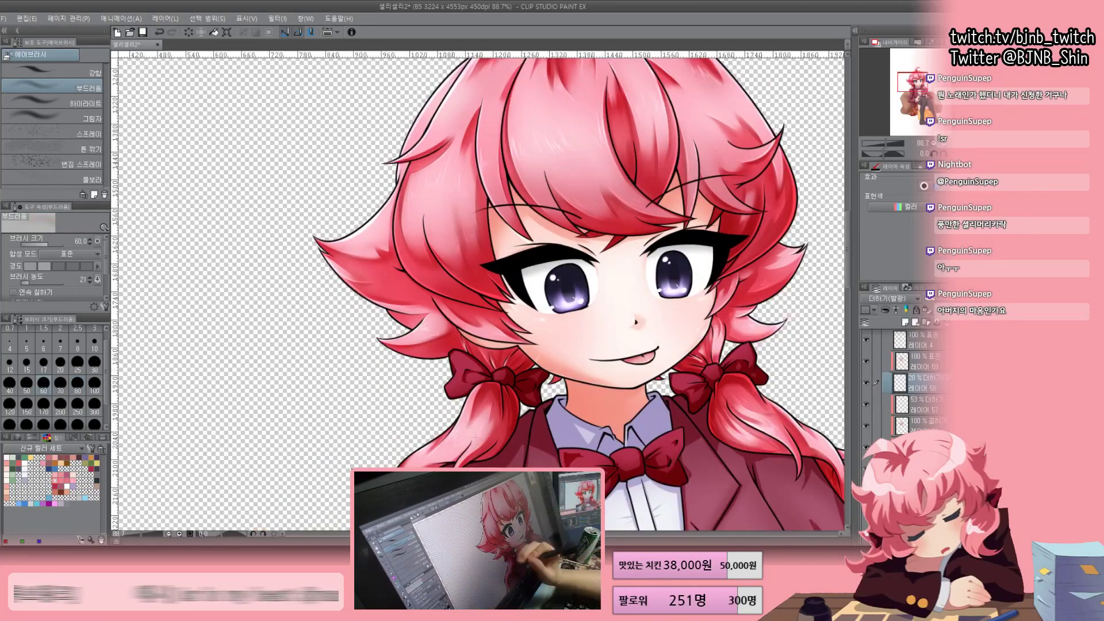
Add thin light streaks to the crown and fringe on the Add (Glow) layer with the size 7 pen and soft airbrush
scroll(477, 288, up, 5)
key(p)
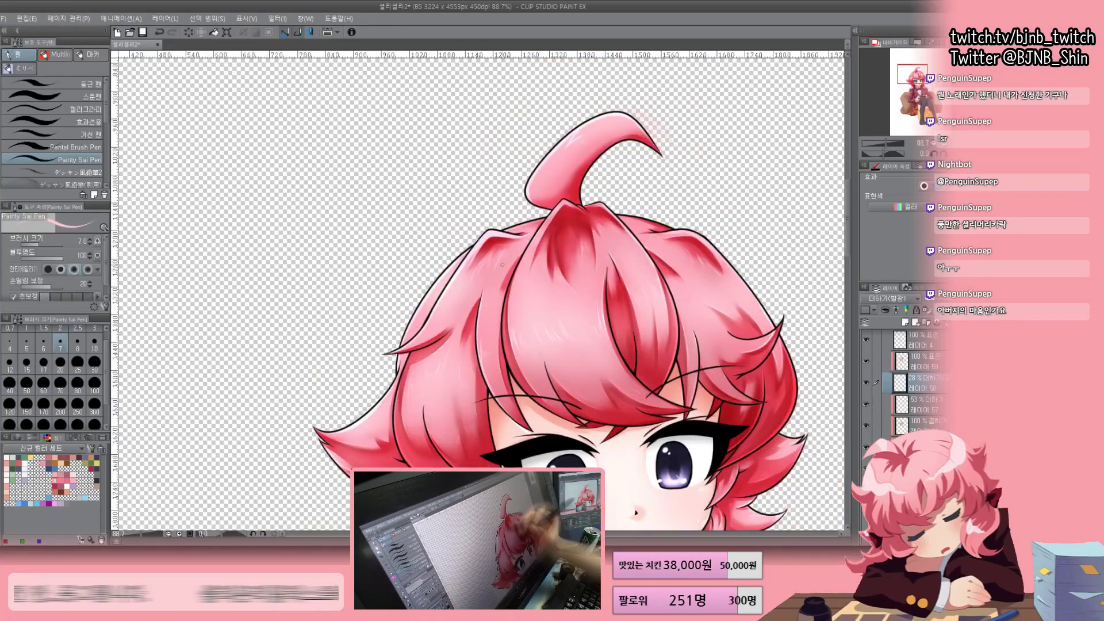
key(b)
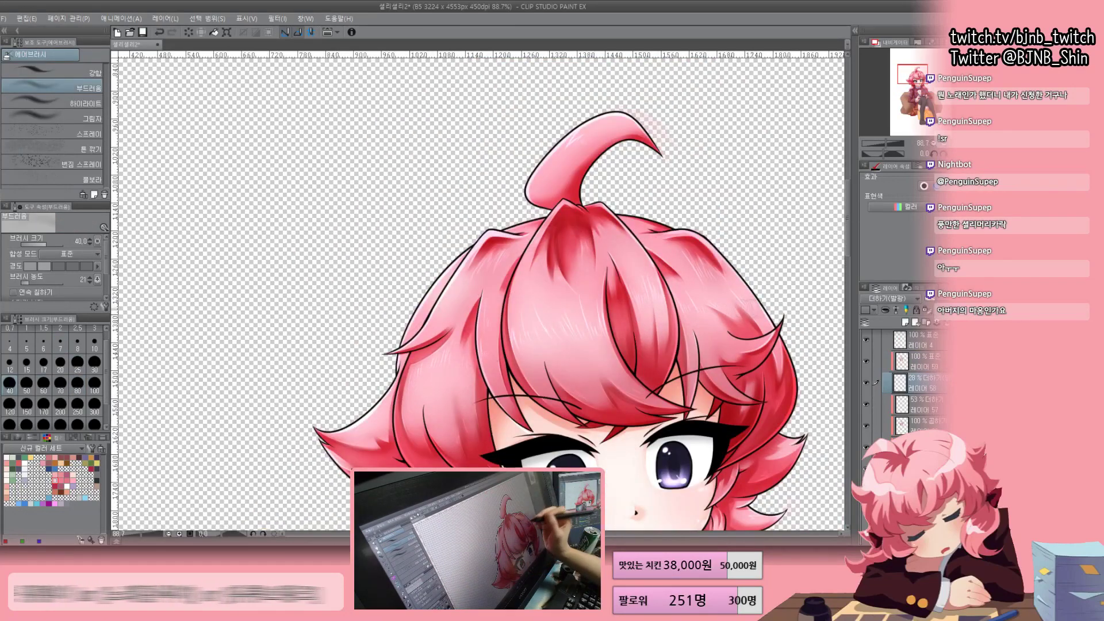
key(p)
key(ctrl+minus)
key(b)
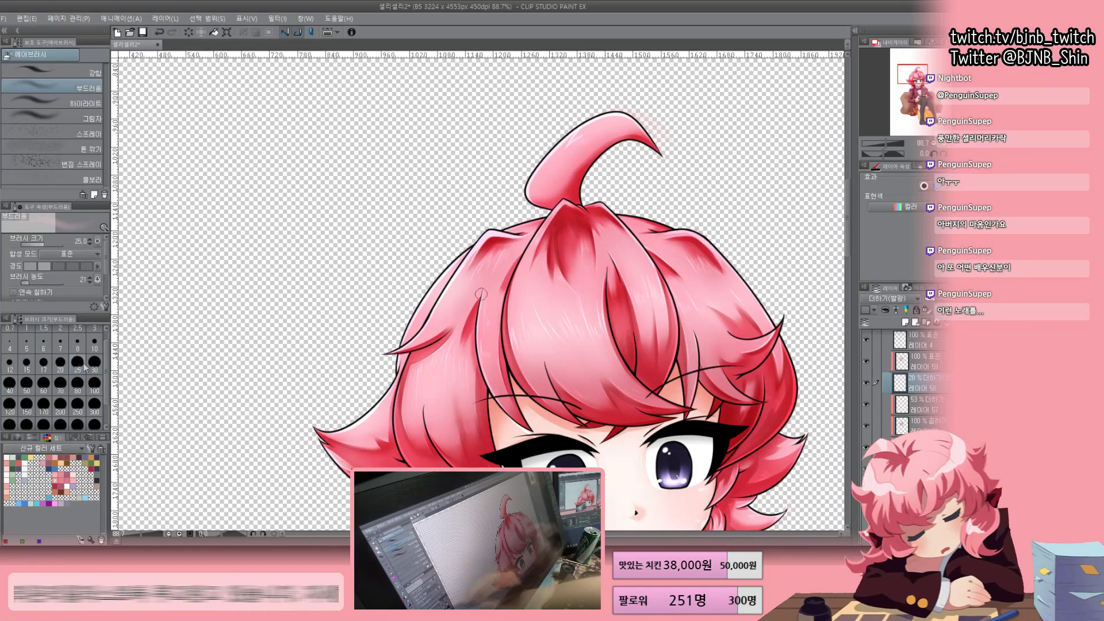
Refine the hair streaks with watercolor at size 17, the pen at size 4 and the airbrush at size 50, and save
key(ctrl+minus)
key(ctrl+plus)
key(ctrl+plus)
key(b)
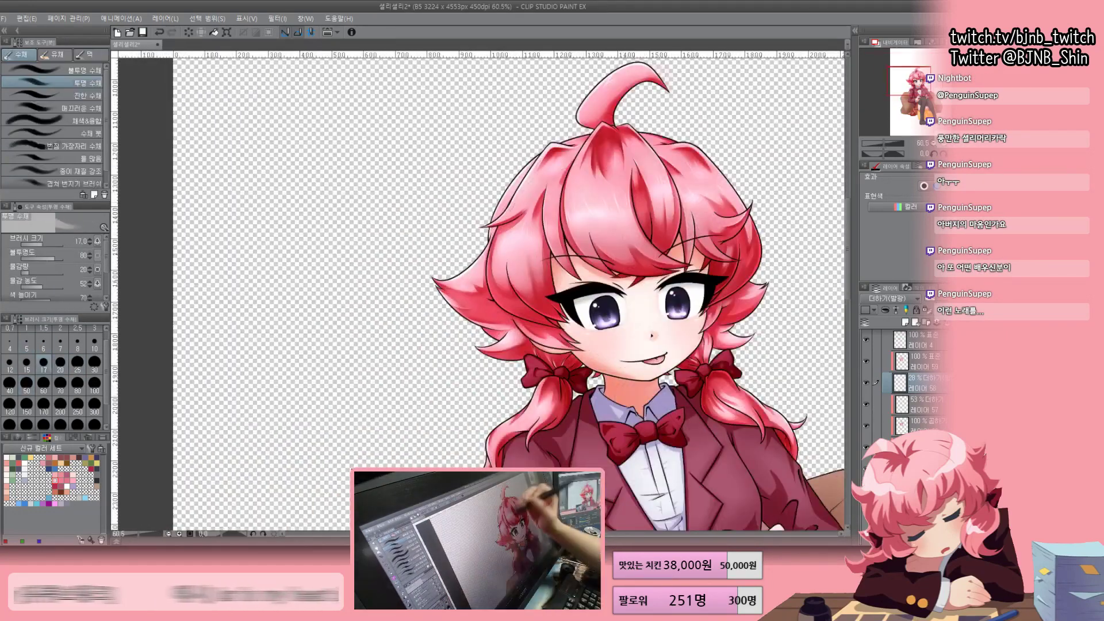
key(p)
key(ctrl+plus)
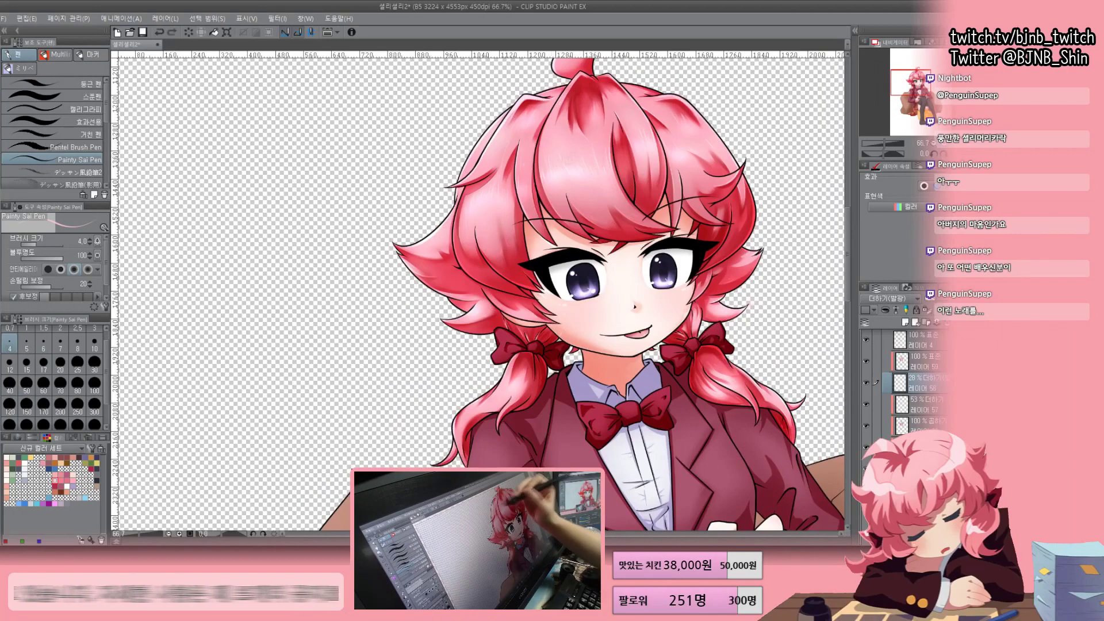
key(b)
key(ctrl+minus)
key(ctrl+minus)
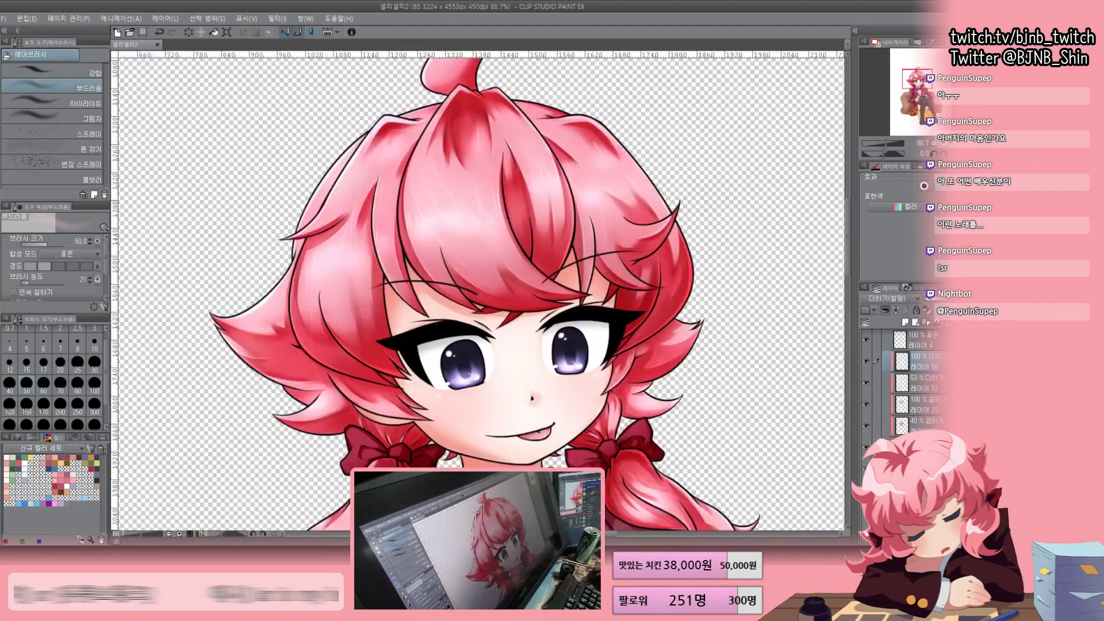
Shade the hair ribbon beside the left pigtail on a Multiply layer with Painty Sai Pen and the soft airbrush
key(ctrl+minus)
key(ctrl+minus)
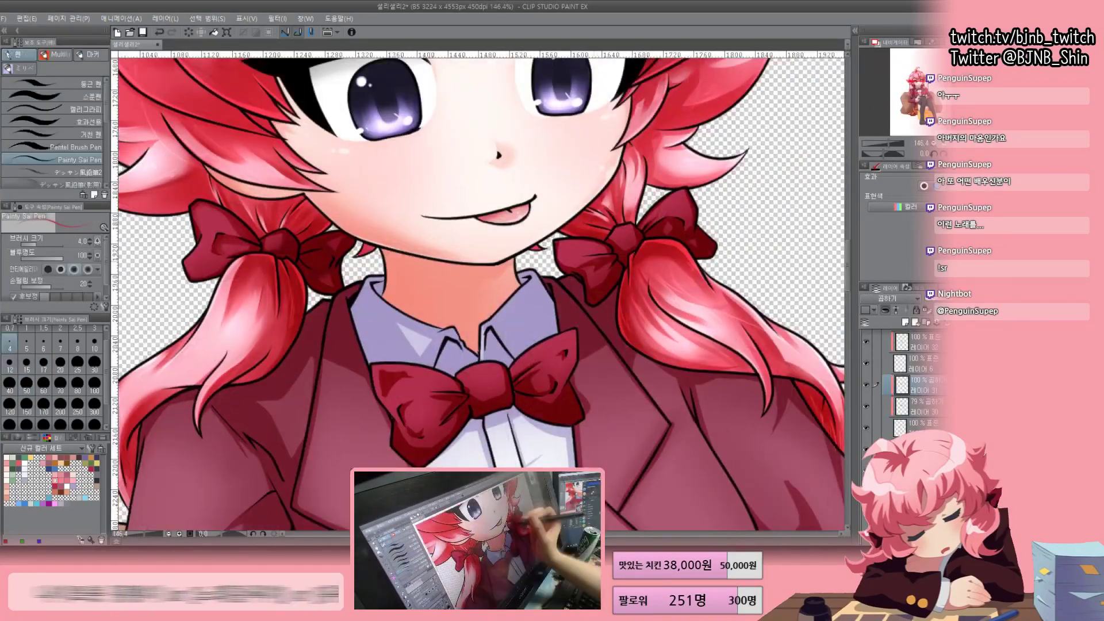
key(b)
key(ctrl+minus)
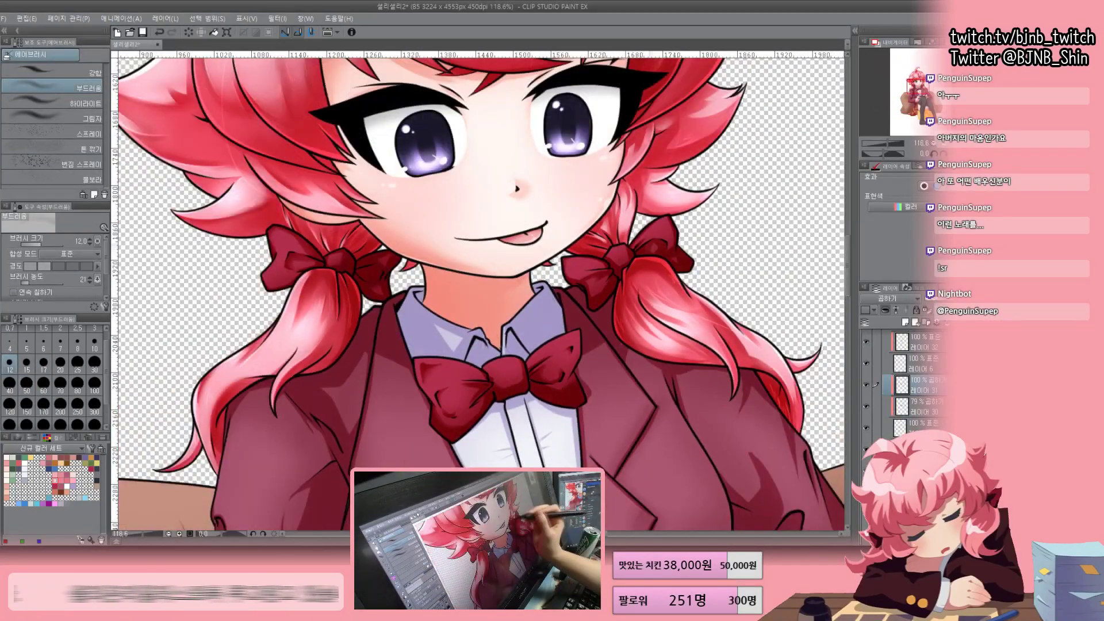
click(61, 361)
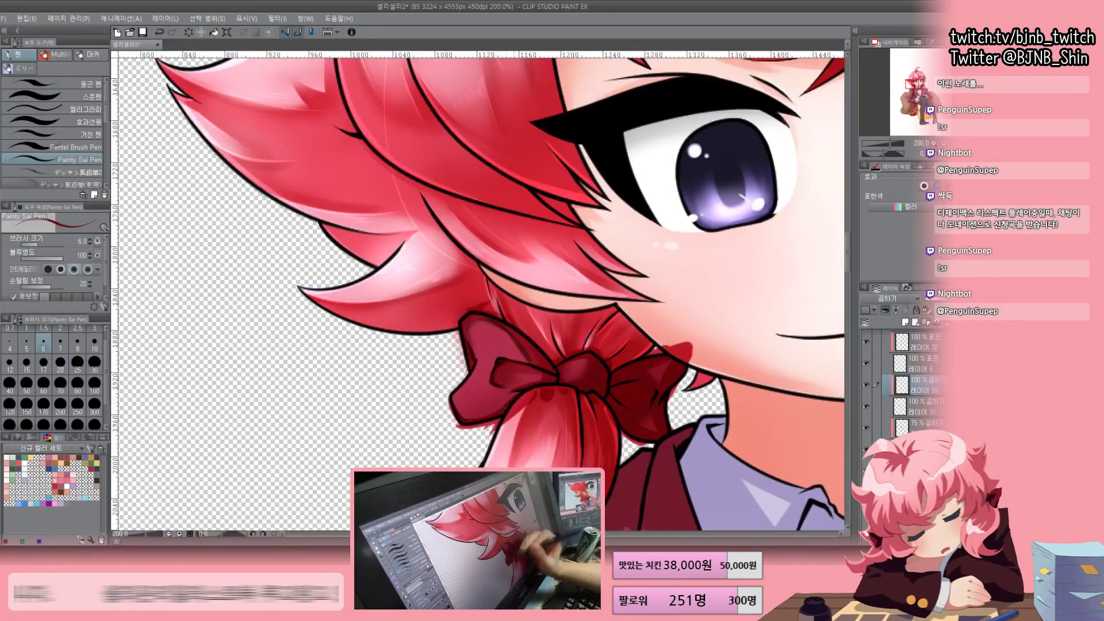
key(b)
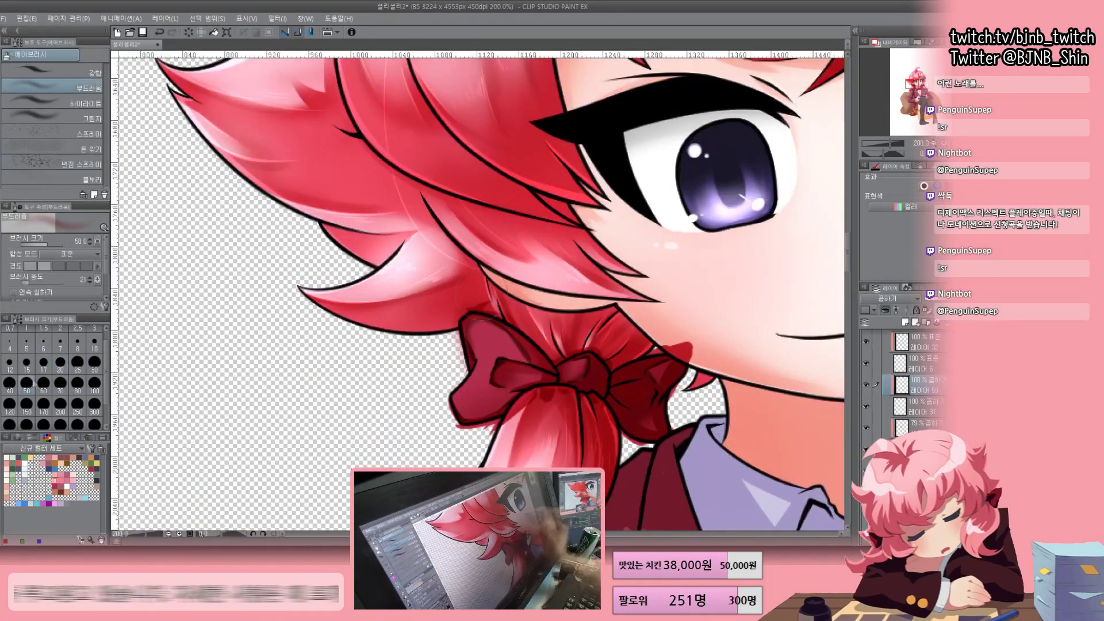
Shade the bow tie and the other hair ribbon with the pen at size 6 and the airbrush at size 25
scroll(479, 290, down, 3)
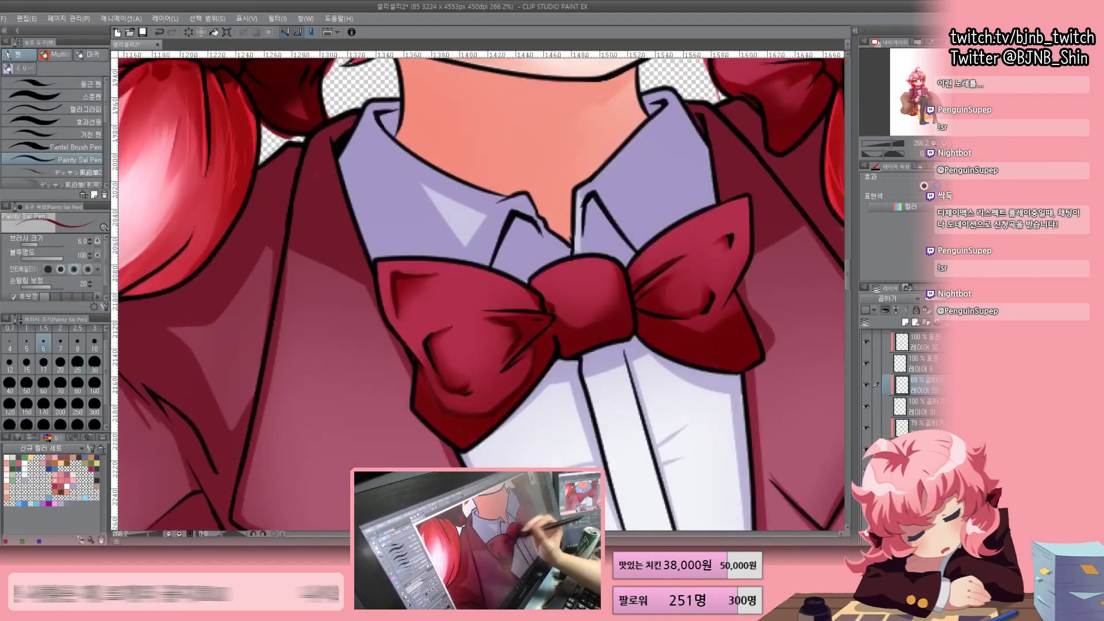
key(b)
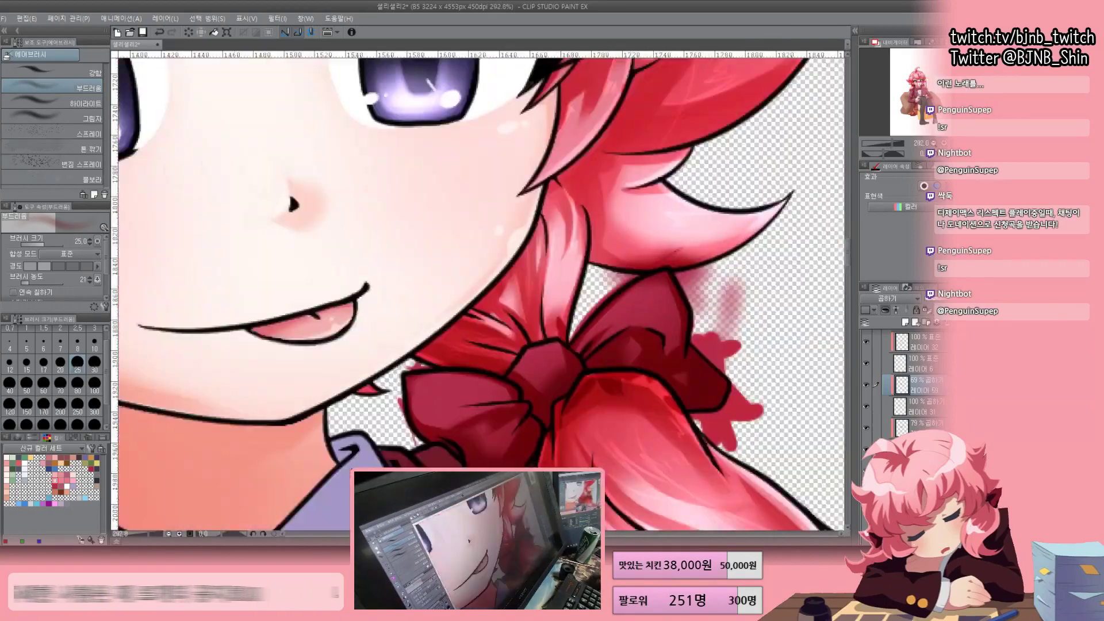
key(p)
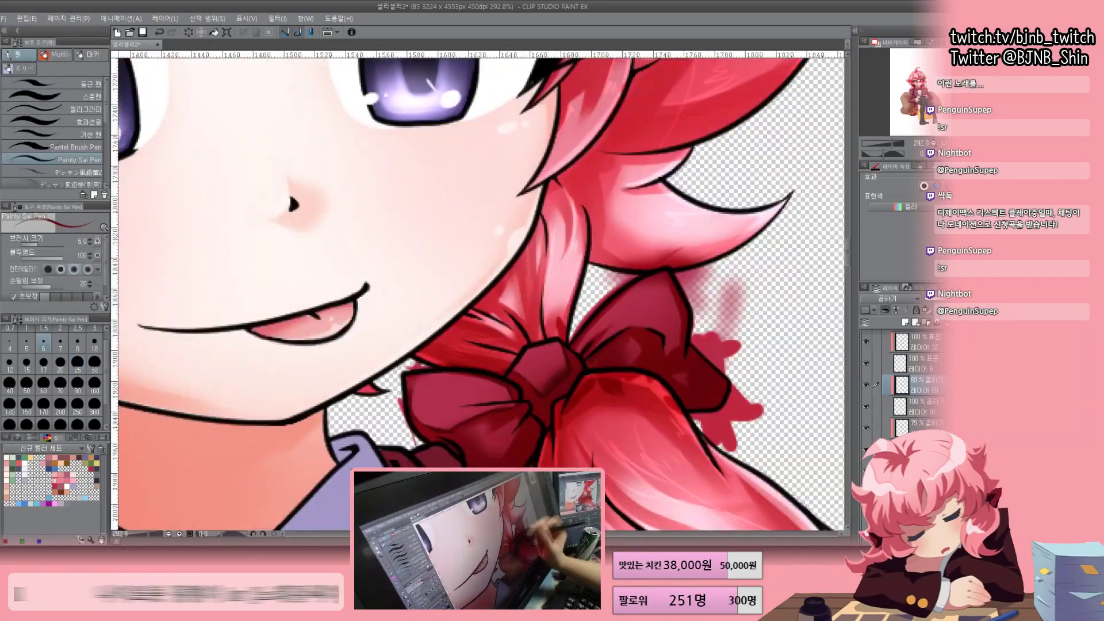
key(b)
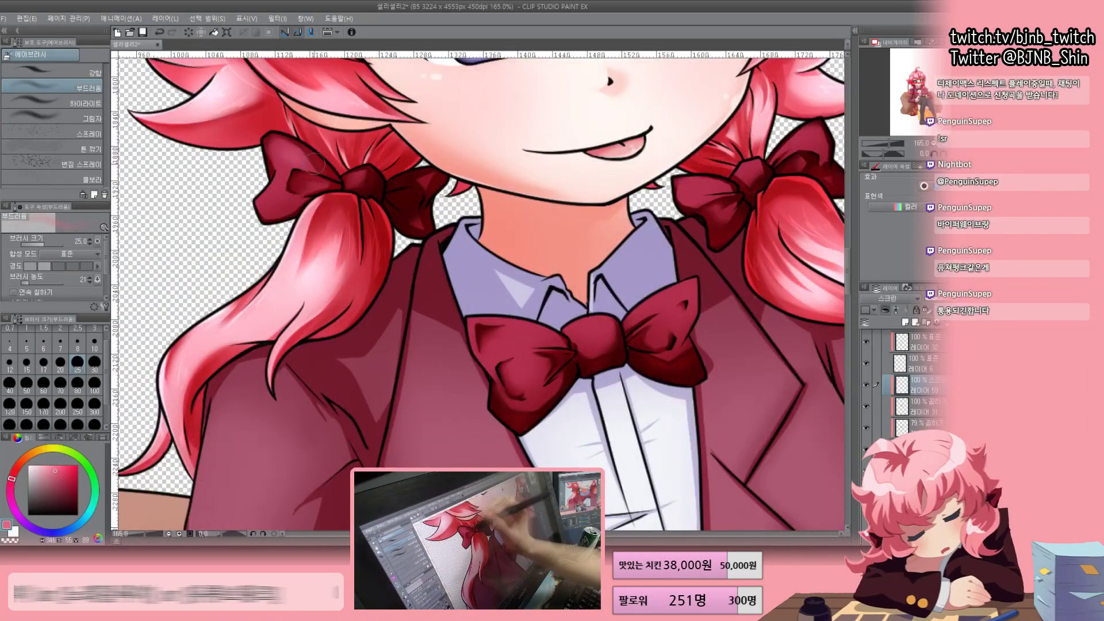
Airbrush pink highlights on both hair ribbons and the bow tie on a Screen layer, starting at size 25
drag(305, 143, 270, 213)
click(65, 479)
drag(477, 340, 598, 334)
drag(667, 316, 805, 138)
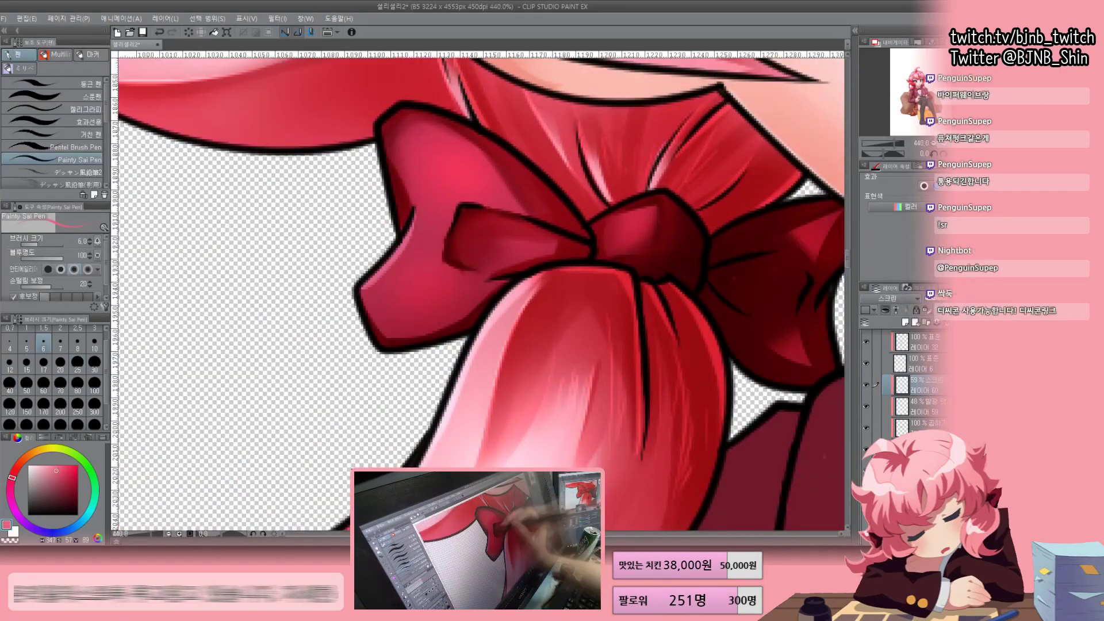
Draw crisp pink edge highlights on the ribbons and bow tie on the Screen layer with Painty Sai Pen at size 6
mouse_move(402, 144)
mouse_down()
mouse_move(380, 299)
mouse_move(440, 154)
mouse_up()
key(ctrl+minus)
key(ctrl+minus)
key(ctrl+minus)
key(ctrl+minus)
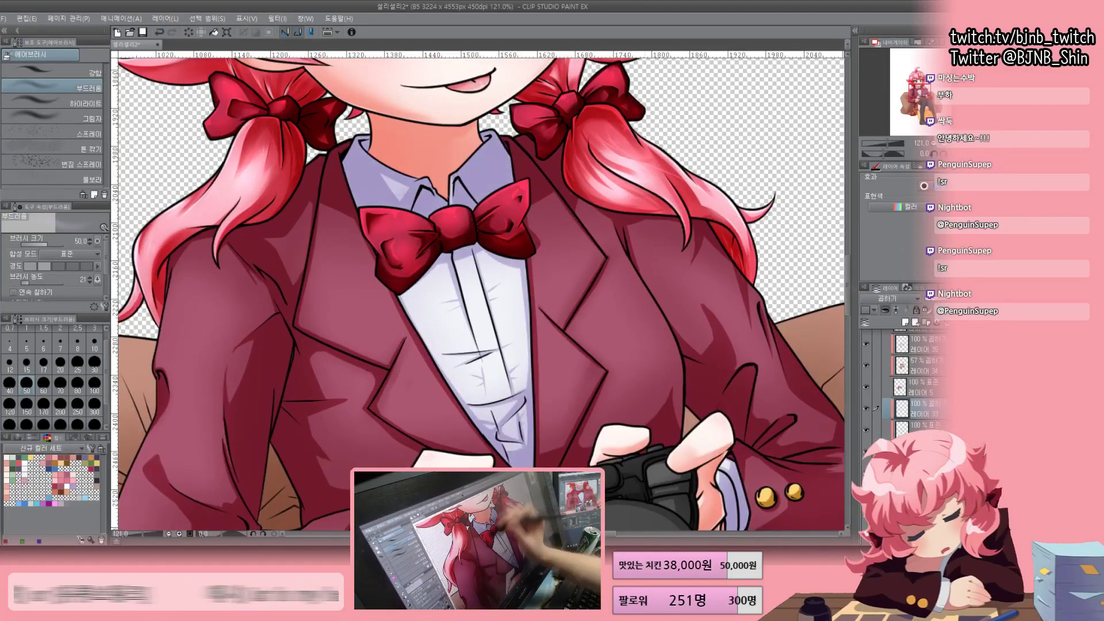
Shade the white shirt's folds and edges on the Multiply layer with the soft airbrush at sizes 20 and 15
drag(477, 288, 443, 270)
click(61, 362)
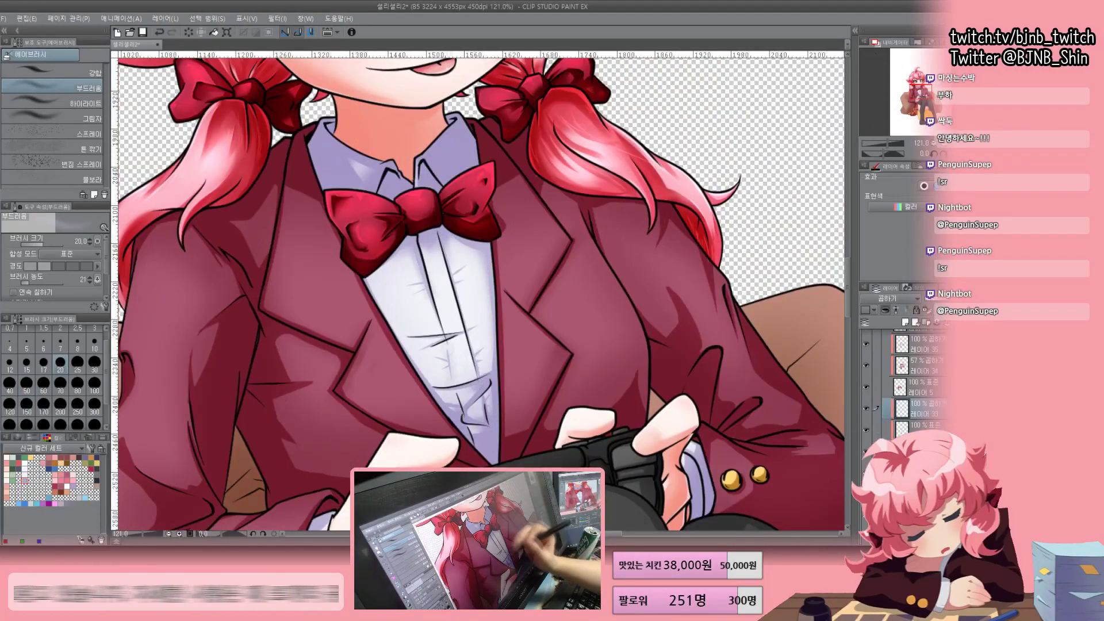
scroll(477, 287, down, 10)
scroll(482, 293, up, 10)
click(27, 362)
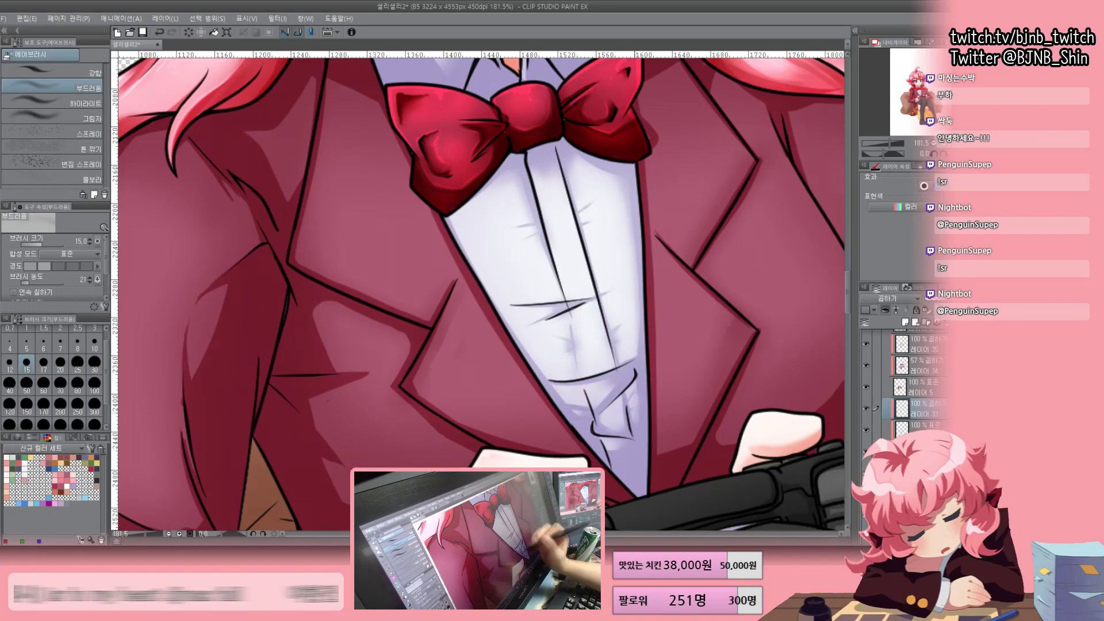
scroll(477, 288, down, 5)
scroll(478, 287, up, 3)
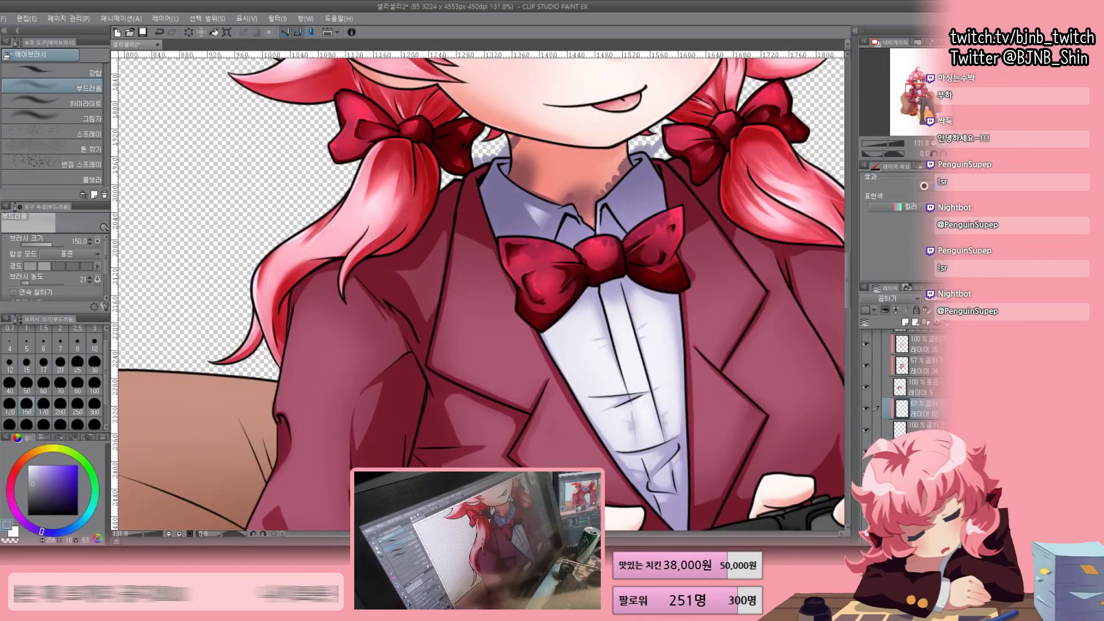
Shade the shirt collar below the chin on a Multiply layer with the soft airbrush at size 150
key(p)
drag(661, 230, 585, 182)
drag(517, 403, 488, 184)
key(b)
drag(489, 518, 373, 126)
drag(517, 460, 374, 86)
Airbrush a soft lavender glow on the shirt with a Glow Dodge layer at 45% opacity and brush size 70
key(p)
scroll(477, 288, down, 4)
scroll(478, 287, up, 3)
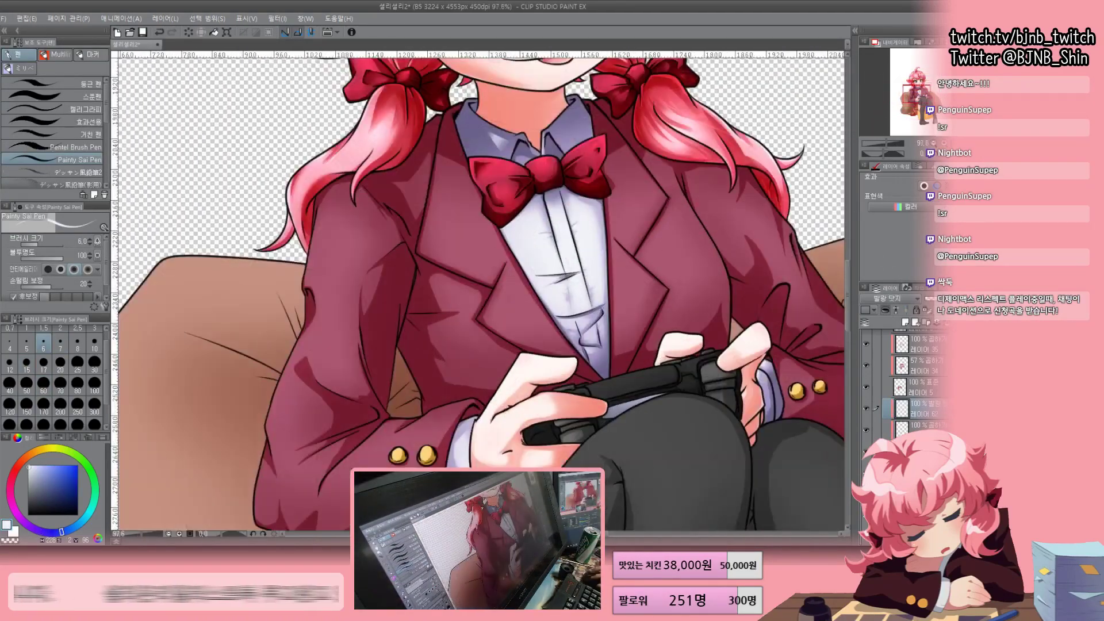
key(b)
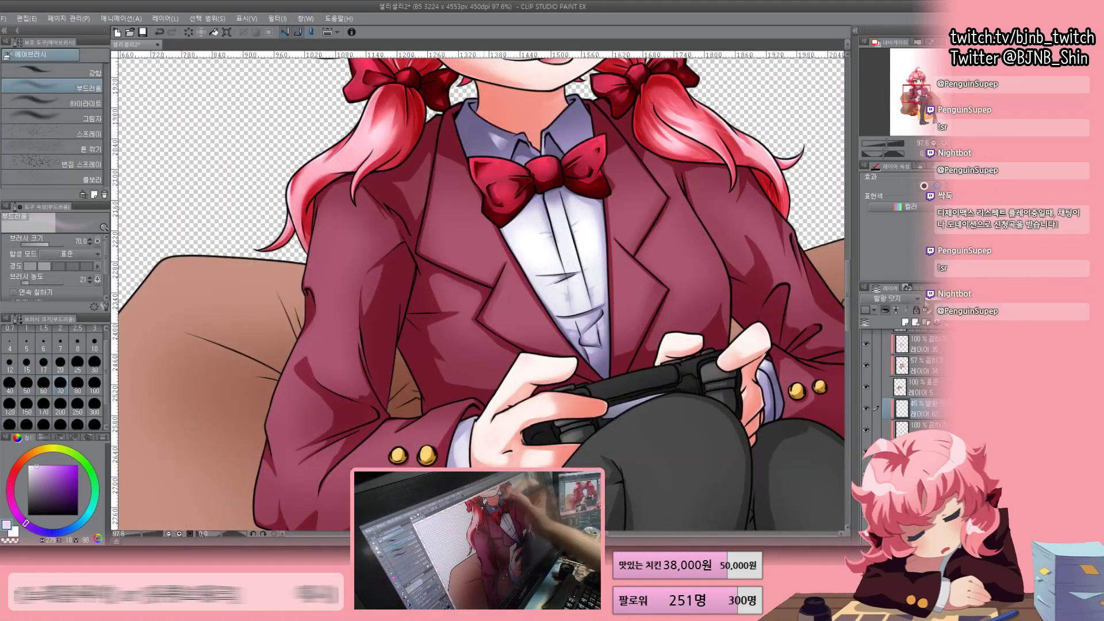
key(p)
Draw lavender highlights on the collar, shirt folds and cuffs on the Glow Dodge layer with Painty Sai Pen at size 6
scroll(506, 172, up, 4)
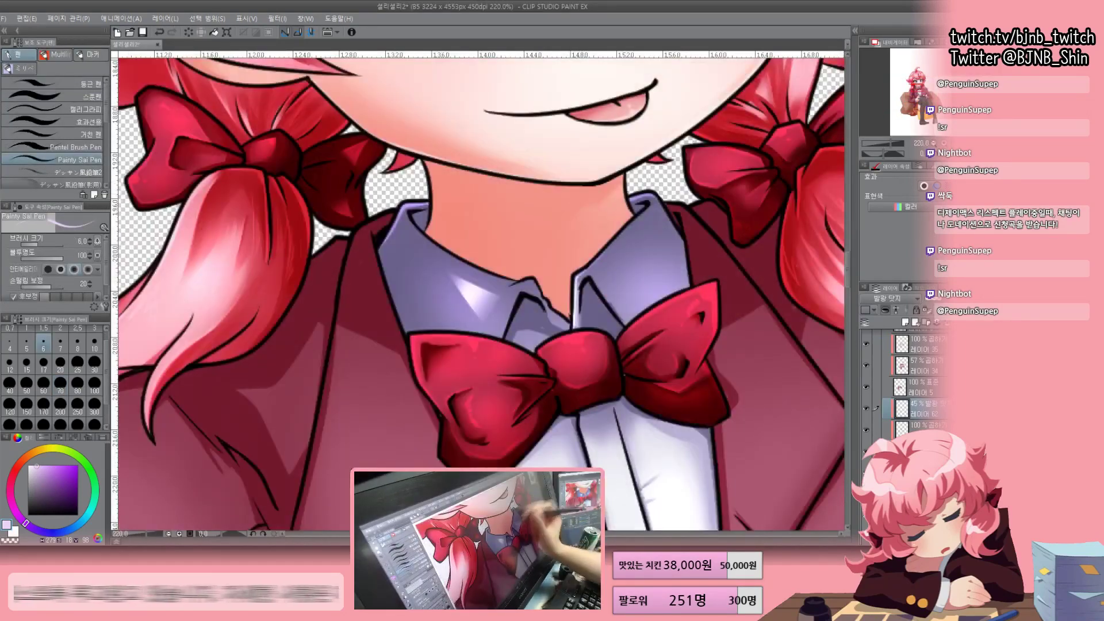
drag(477, 316, 446, 60)
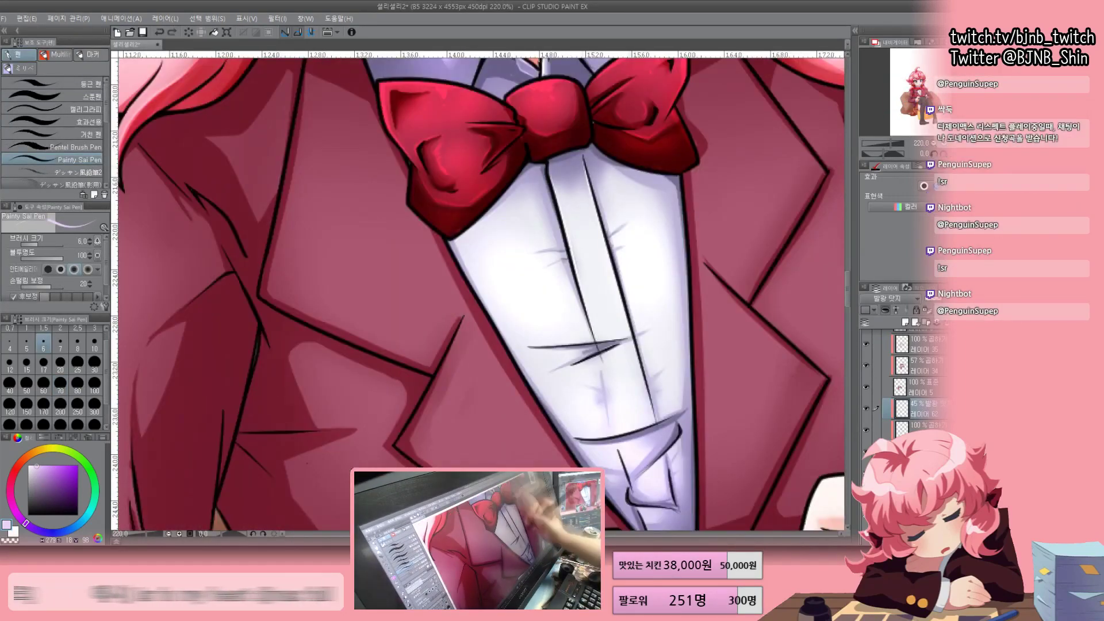
drag(602, 354, 583, 362)
drag(515, 296, 452, 140)
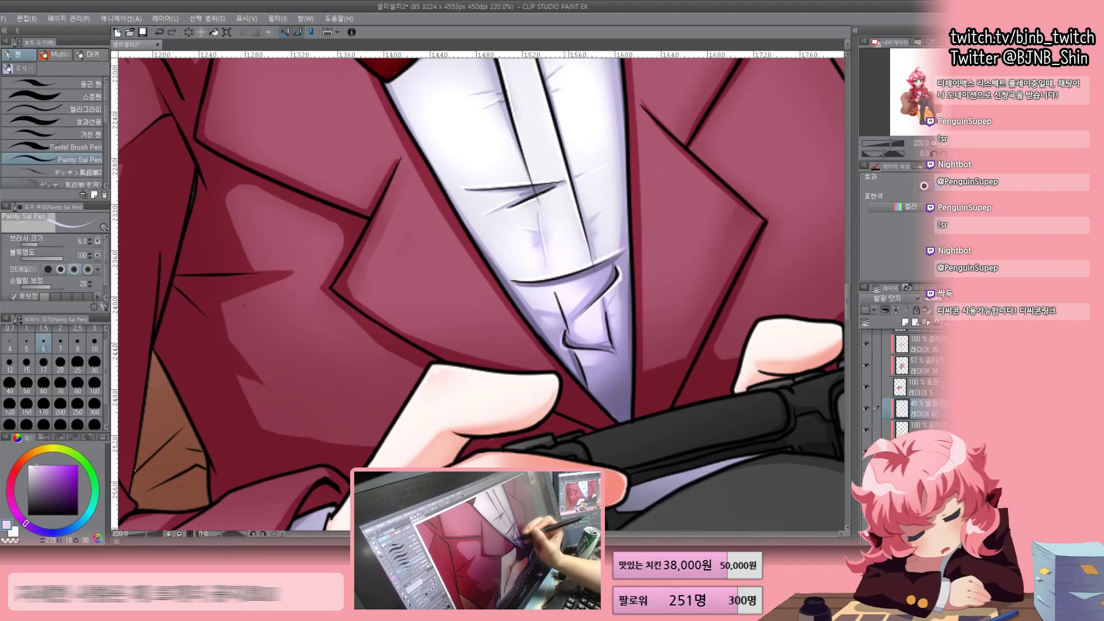
key(ctrl+minus)
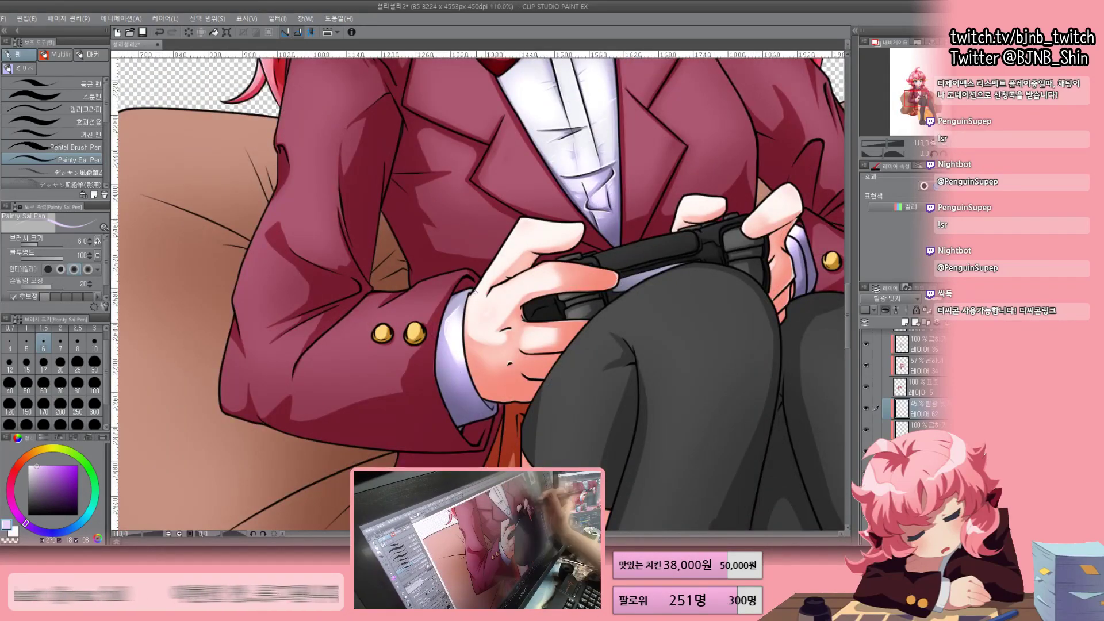
Paint bright highlight strokes on the bangs and pigtails on an Add (Glow) layer with Painty Sai Pen at size 15
key(ctrl+0)
scroll(477, 224, up, 5)
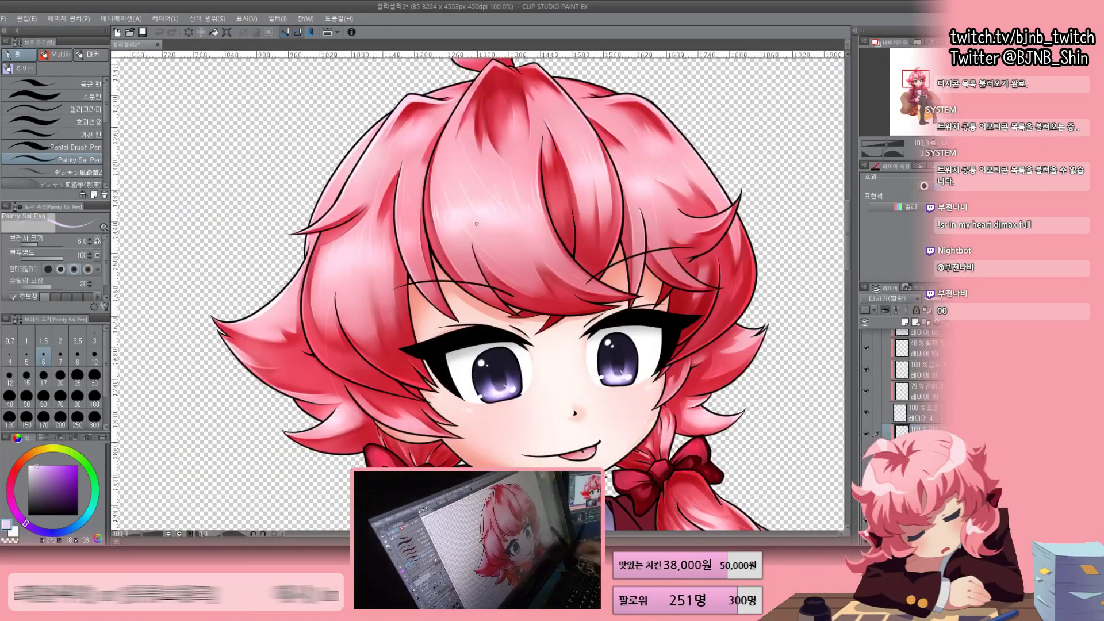
click(46, 437)
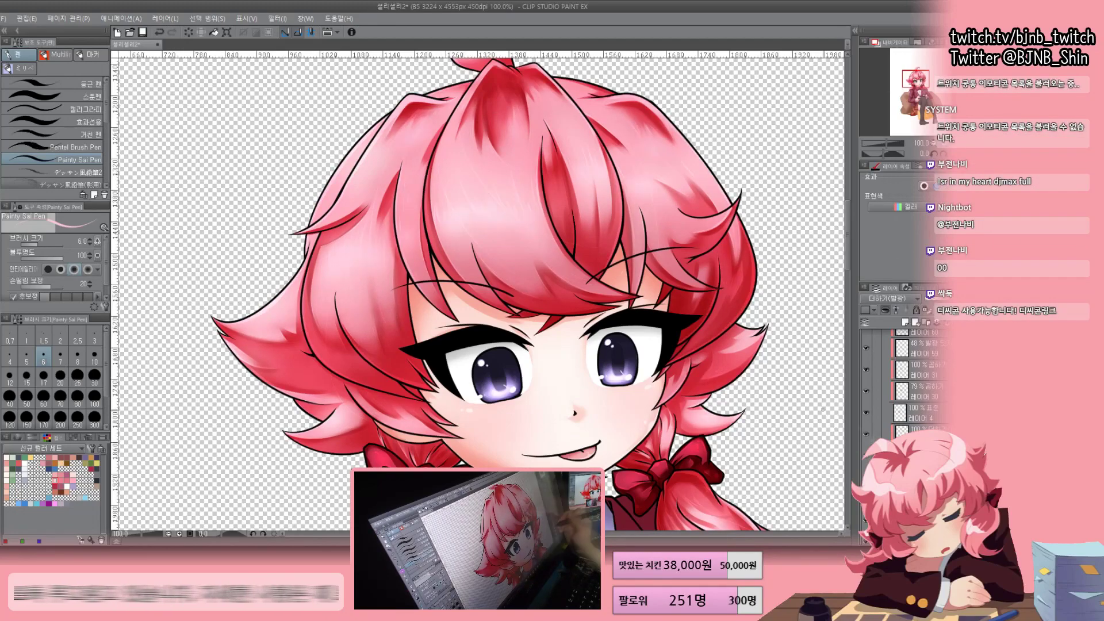
drag(521, 181, 451, 233)
drag(598, 155, 575, 183)
click(26, 375)
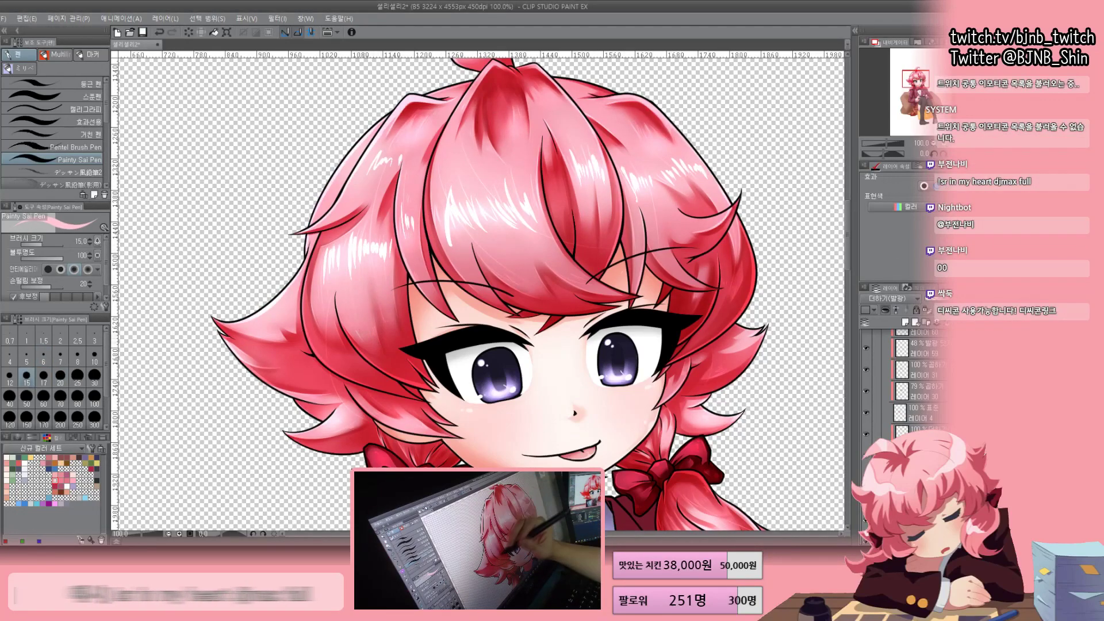
scroll(477, 293, down, 3)
scroll(477, 293, down, 5)
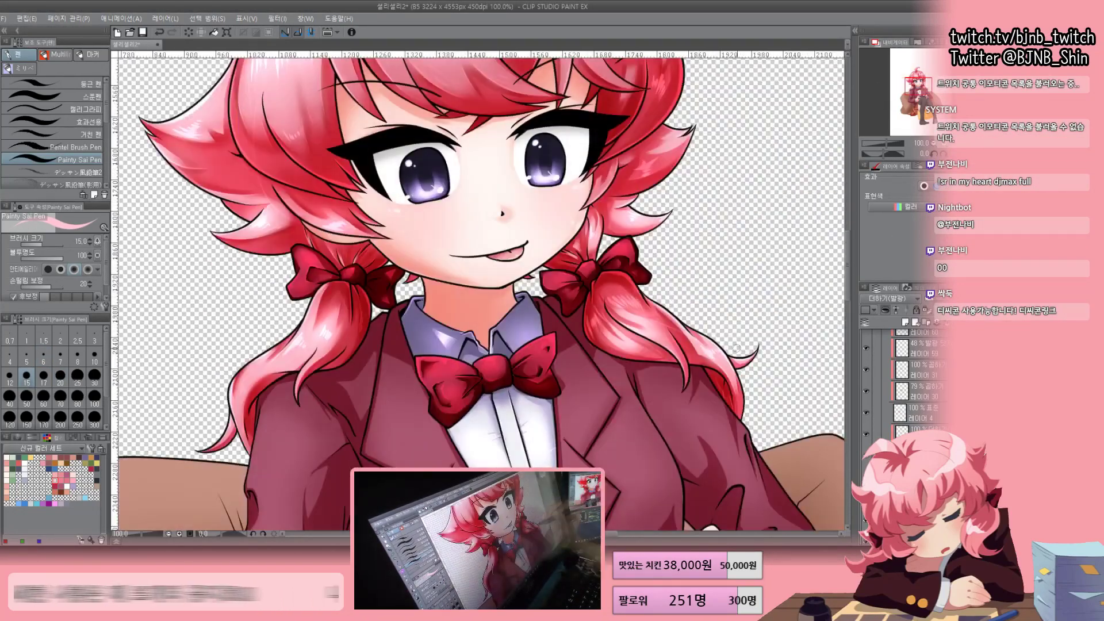
Smudge the hair highlights with the Fingertip blender at size 10, adding more Painty Sai Pen strokes on the bangs
key(j)
scroll(463, 264, up, 2)
key(bracketleft)
drag(463, 264, 405, 523)
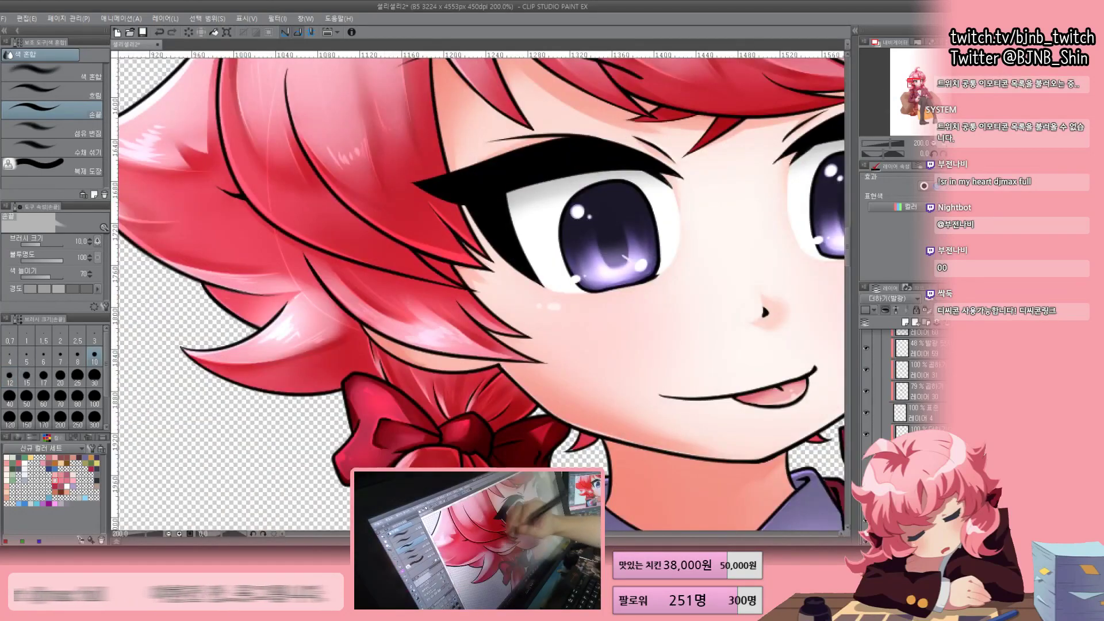
scroll(341, 375, down, 2)
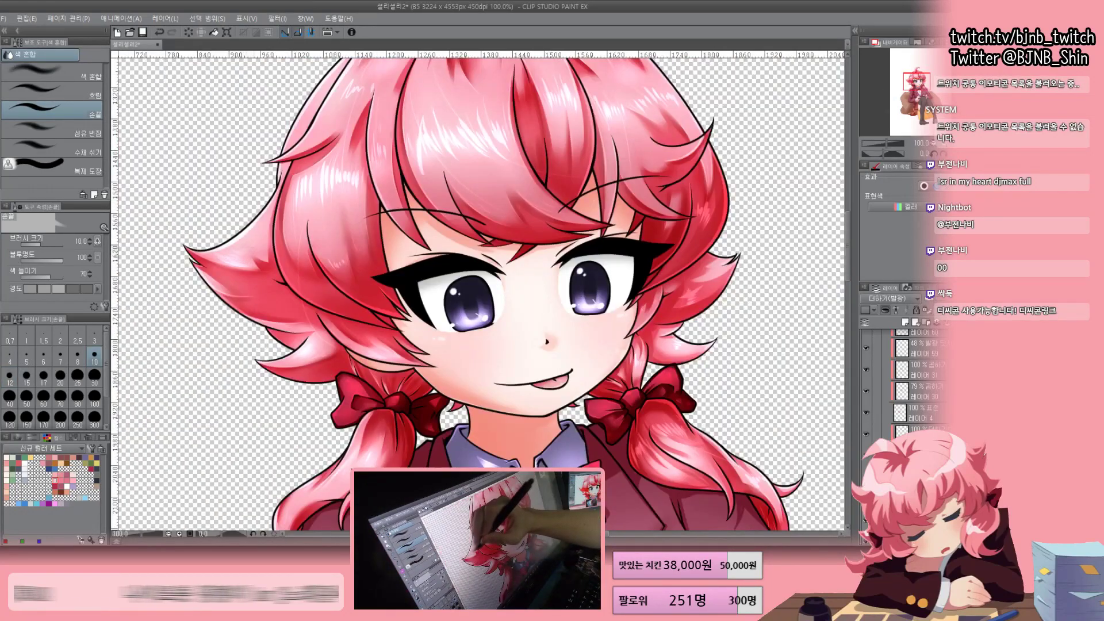
drag(354, 190, 316, 164)
drag(437, 156, 468, 123)
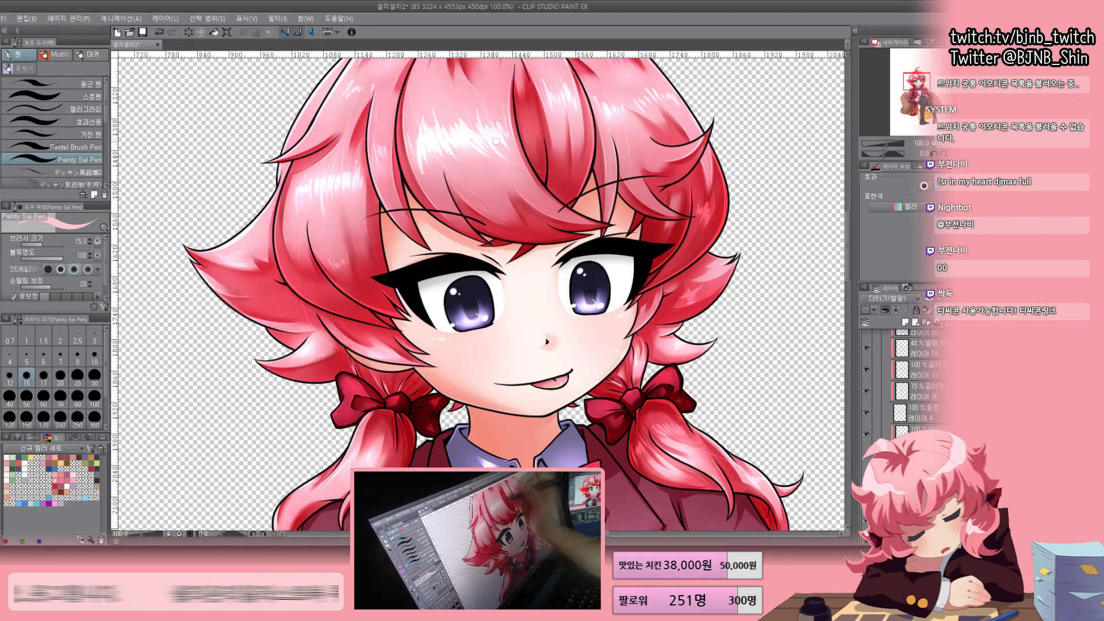
drag(402, 230, 452, 175)
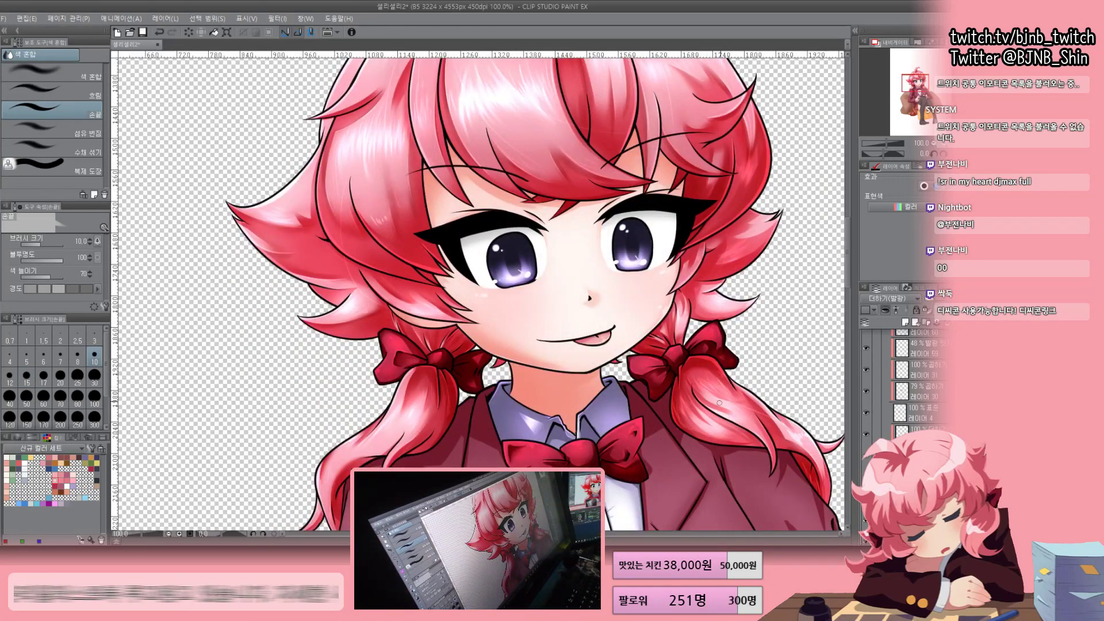
Add highlight strokes to the upper bangs with Painty Sai Pen at size 15 and smudge them with the Fingertip blender
key(p)
drag(455, 235, 511, 377)
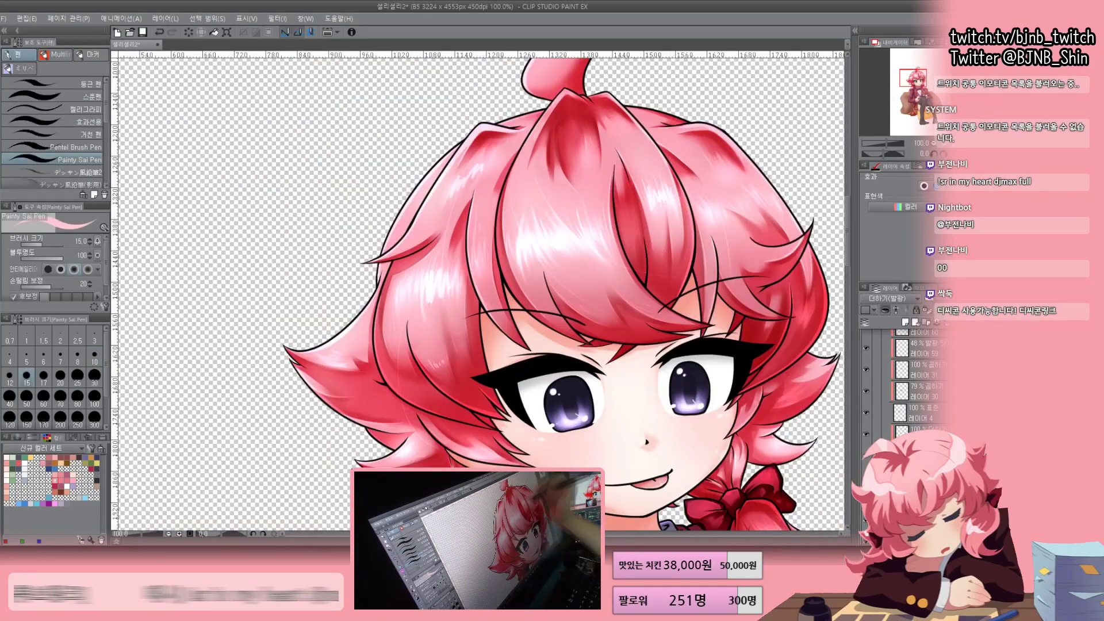
key(j)
key(ctrl+0)
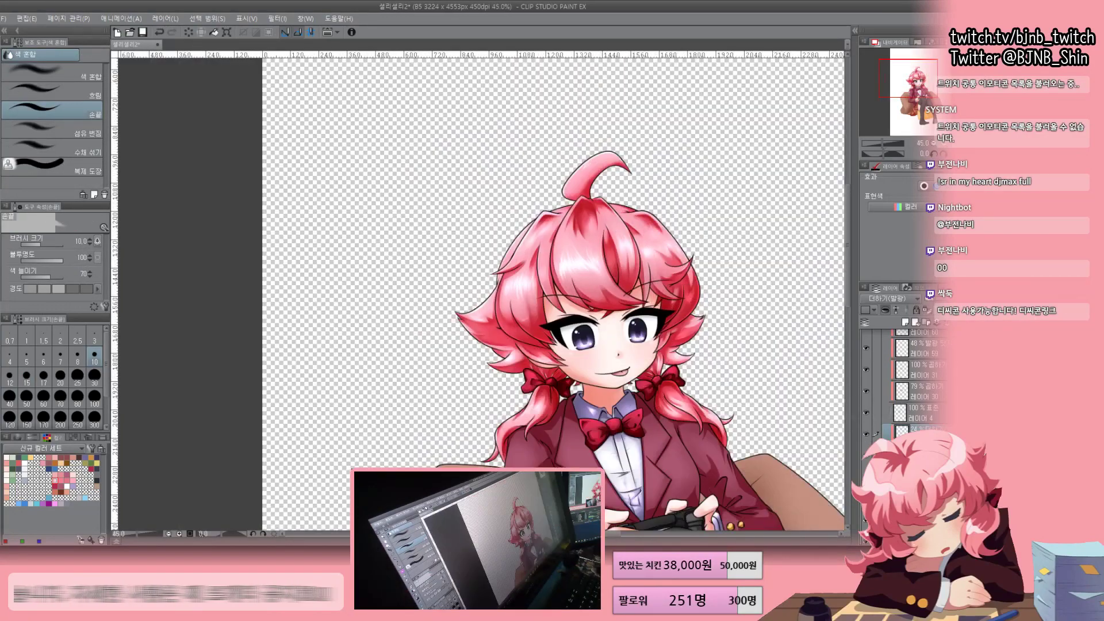
key(ctrl+alt+0)
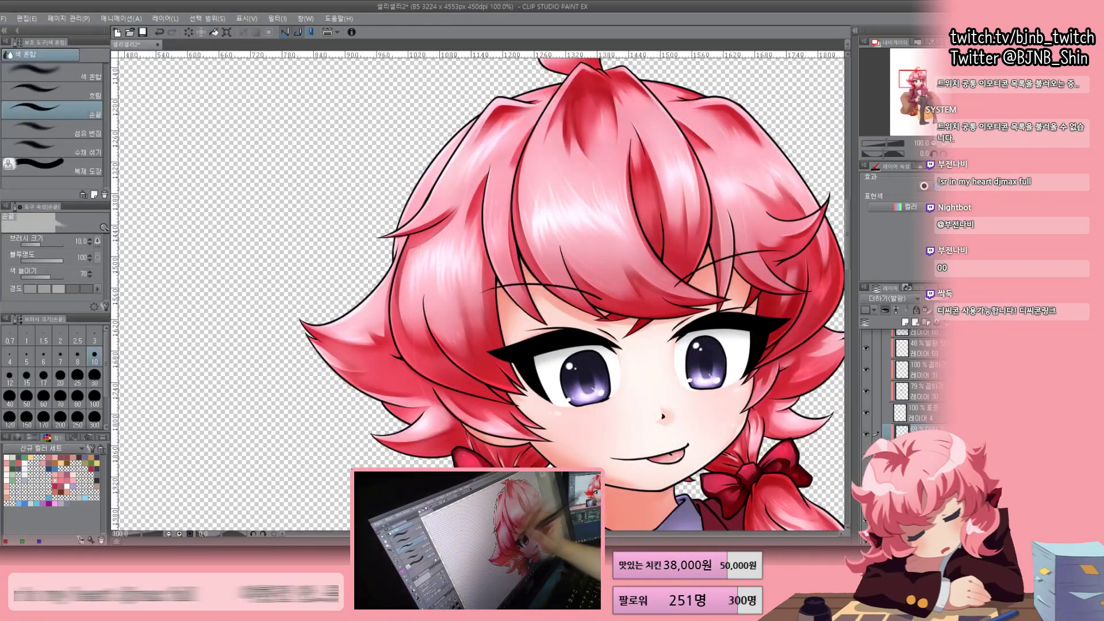
drag(512, 377, 411, 234)
Highlight the flared side locks with Painty Sai Pen at size 15 and blend the strokes with the Fingertip tool
key(p)
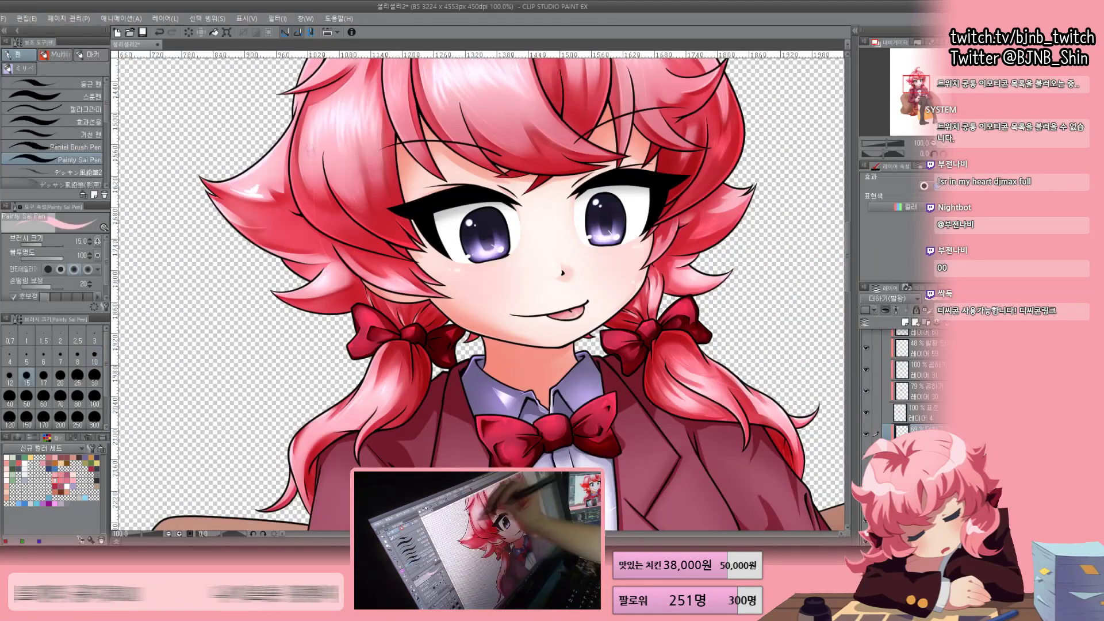
key(j)
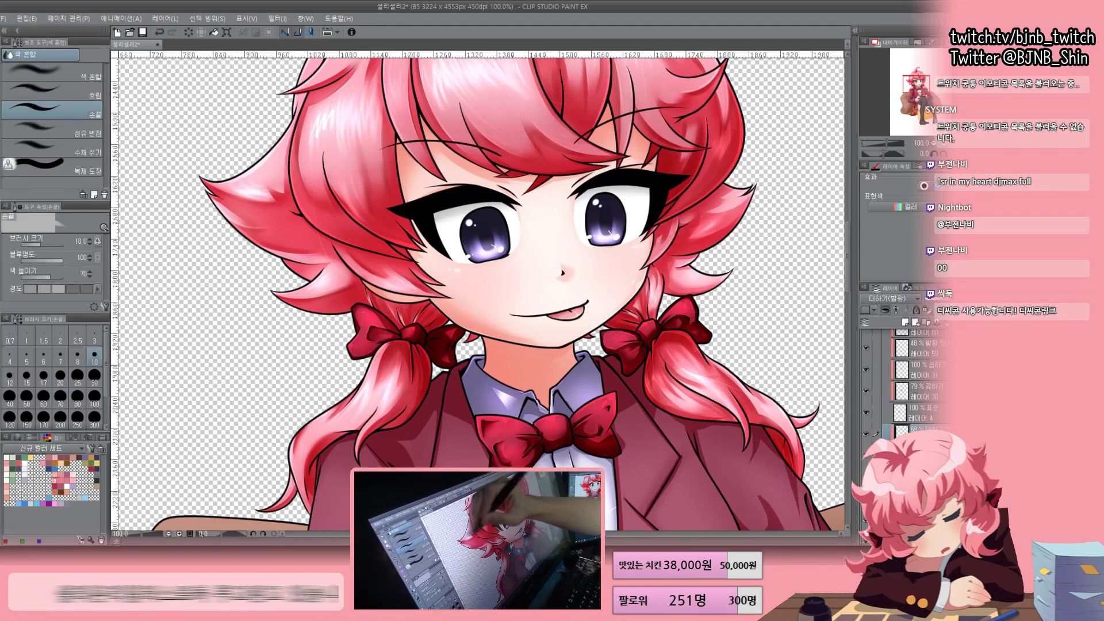
drag(477, 230, 463, 403)
Paint glossy highlights around the crown with Painty Sai Pen and smudge them with the Fingertip blender, raising its size to 20
key(p)
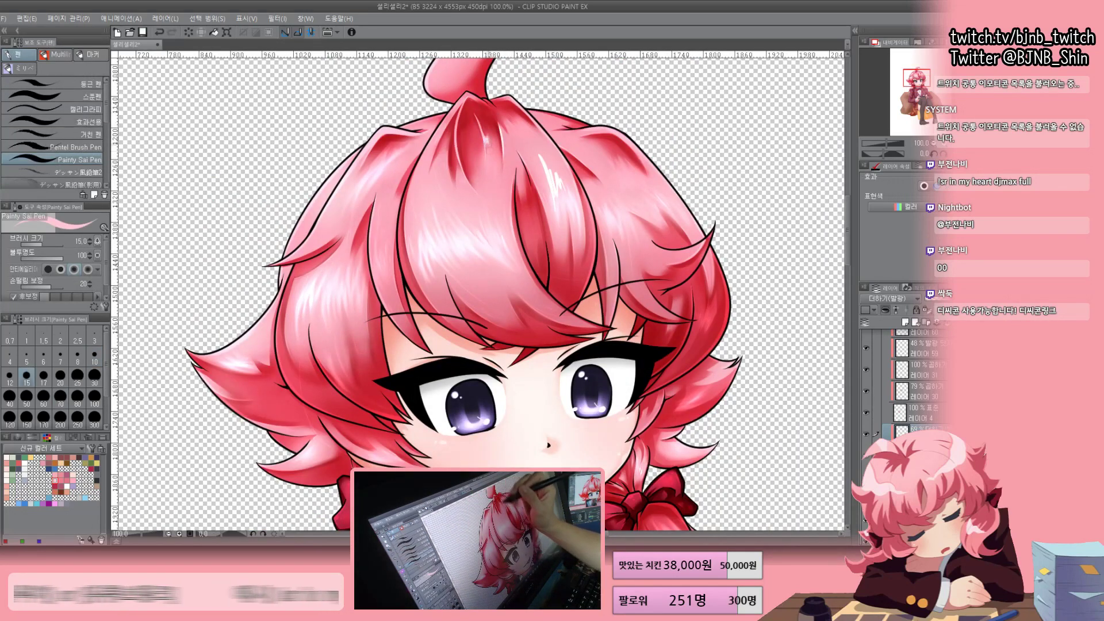
drag(477, 345, 477, 276)
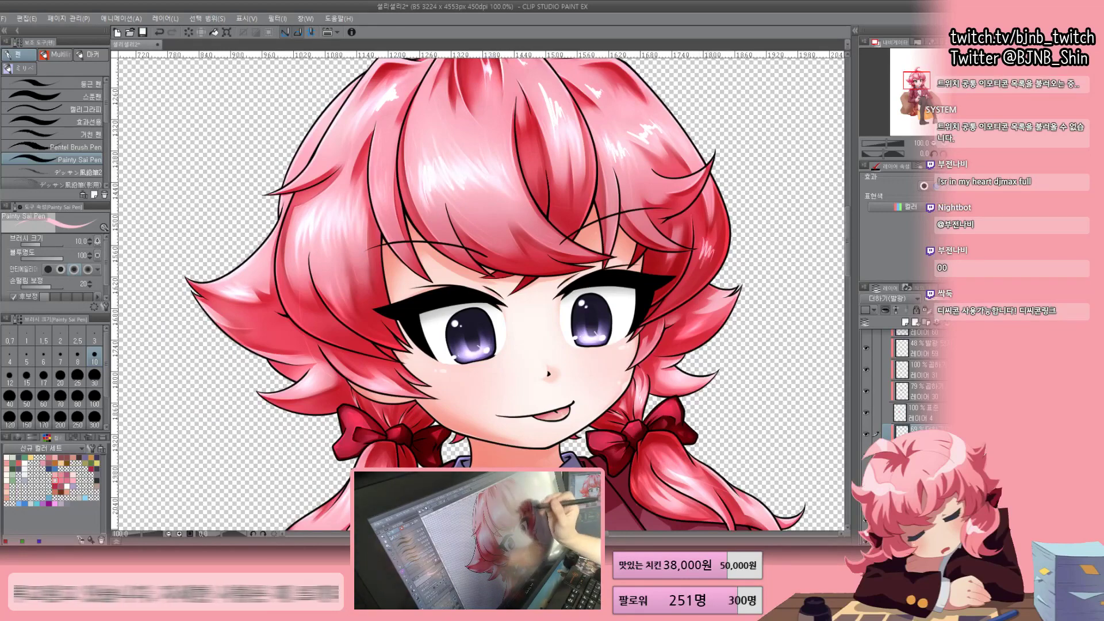
key(j)
drag(477, 230, 491, 316)
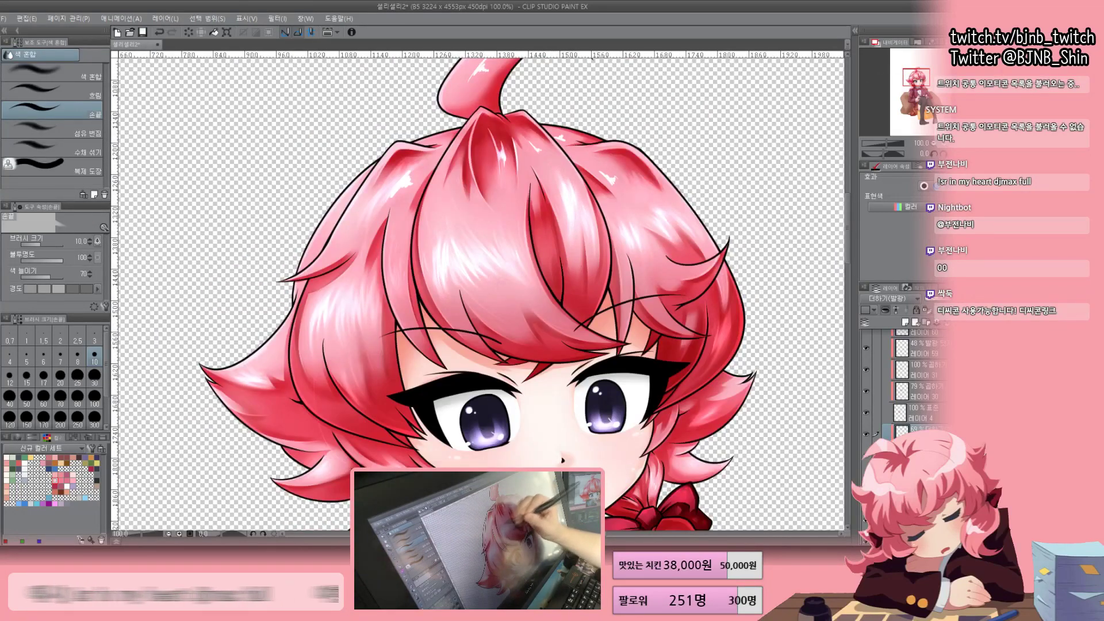
key(ctrl+minus)
key(ctrl+plus)
click(60, 375)
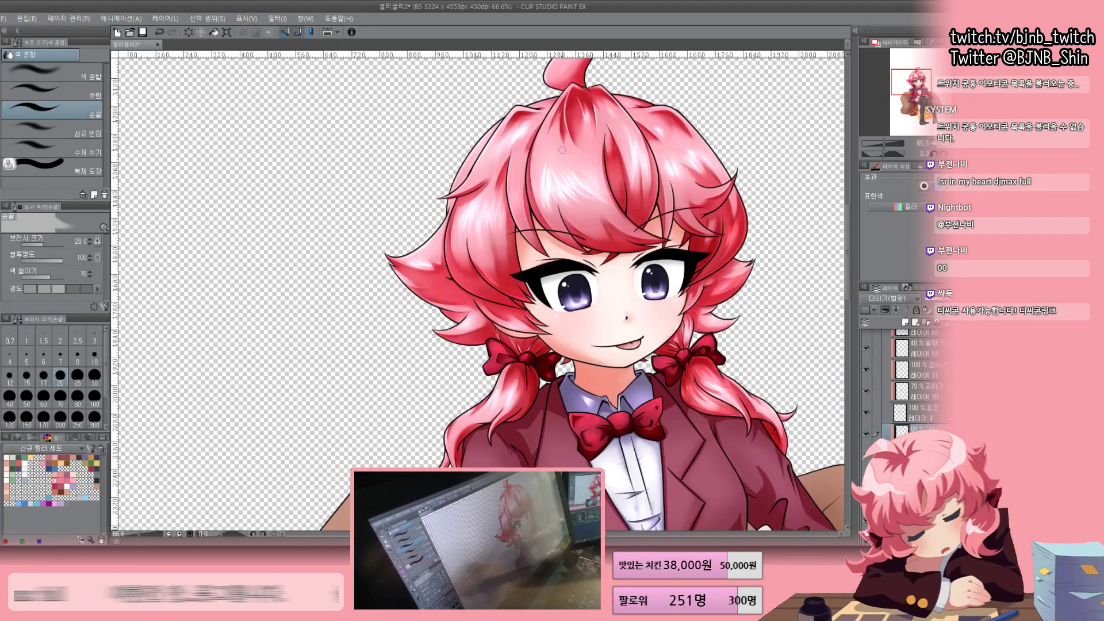
Create a new layer and tint the hair with the soft airbrush at size 70
key(b)
key(ctrl+shift+n)
click(61, 396)
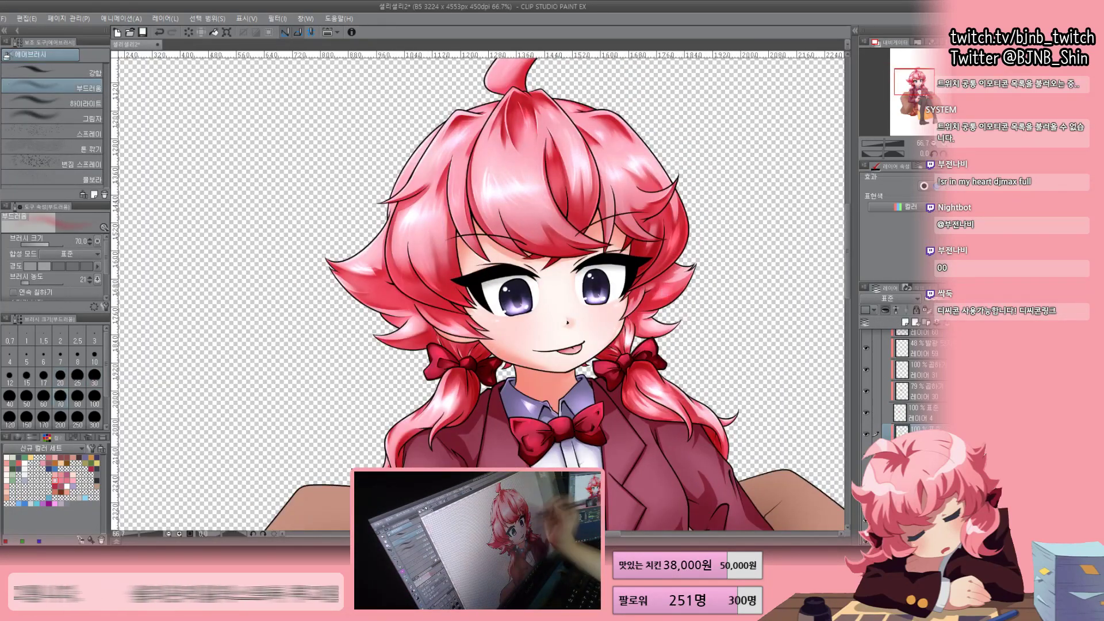
key(ctrl+plus)
key(ctrl+plus)
Add fine red and pink strand strokes to the side locks and bangs with Painty Sai Pen at size 10
key(p)
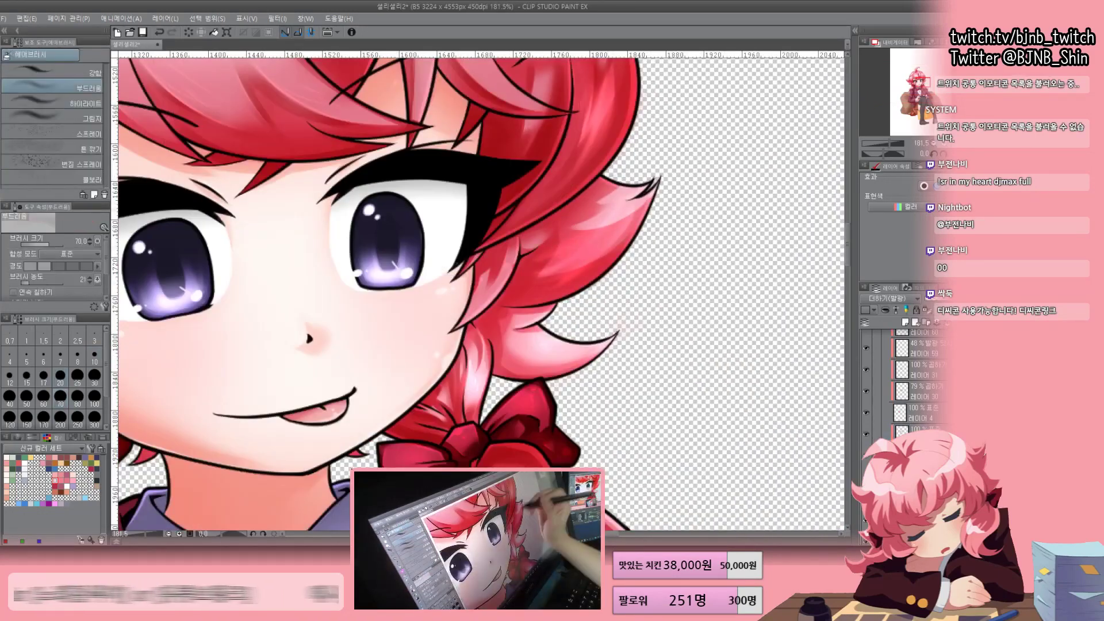
drag(477, 288, 969, 230)
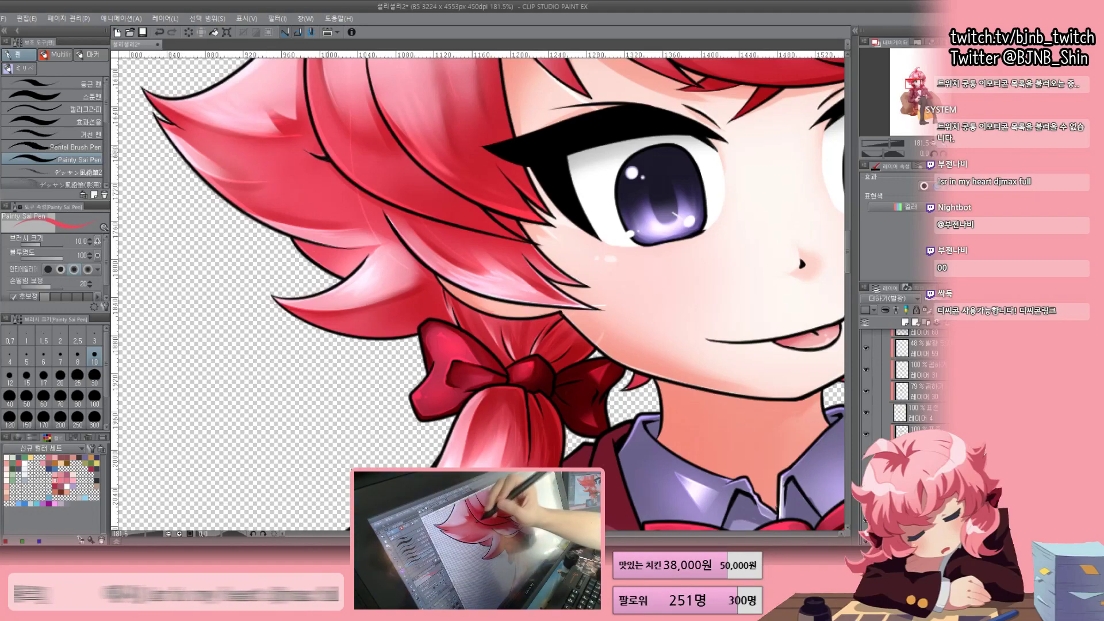
key(ctrl+minus)
drag(423, 215, 270, 460)
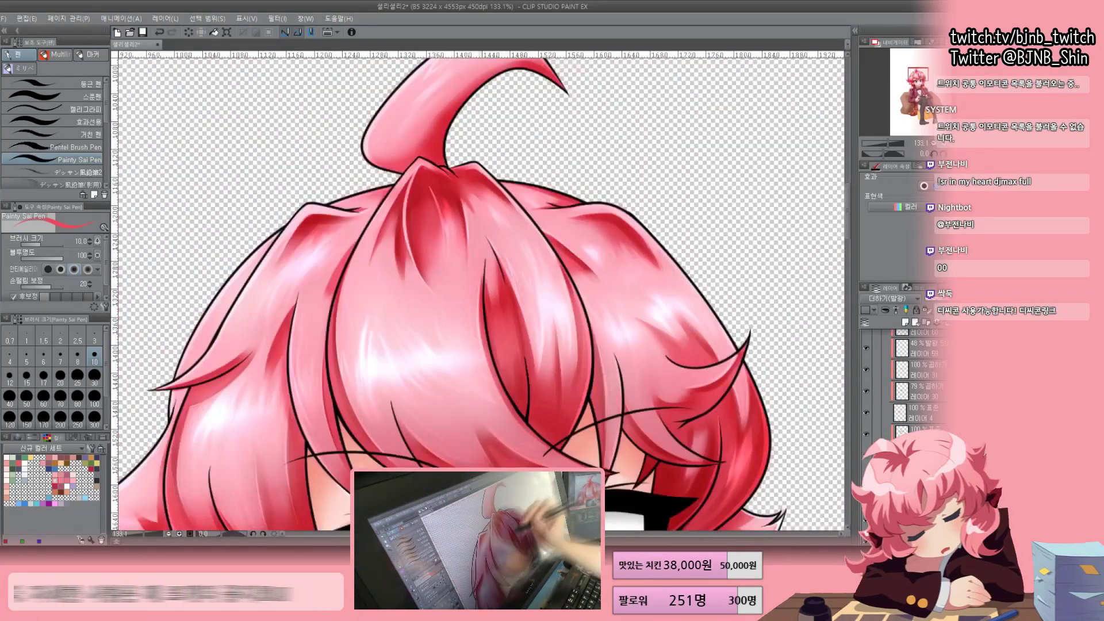
drag(477, 288, 362, 245)
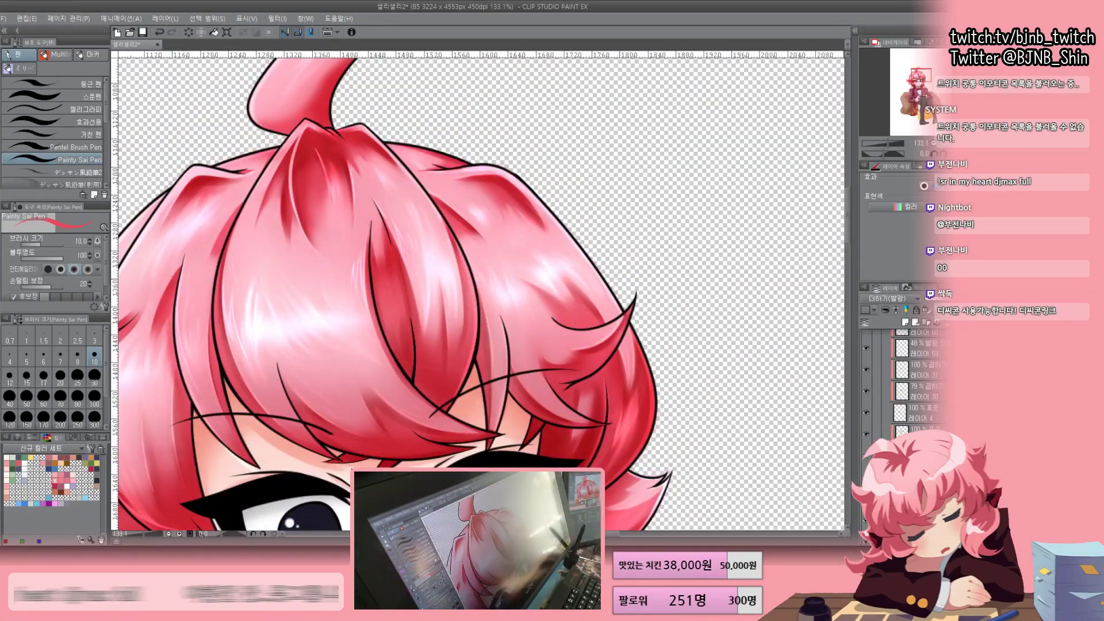
drag(615, 276, 617, 171)
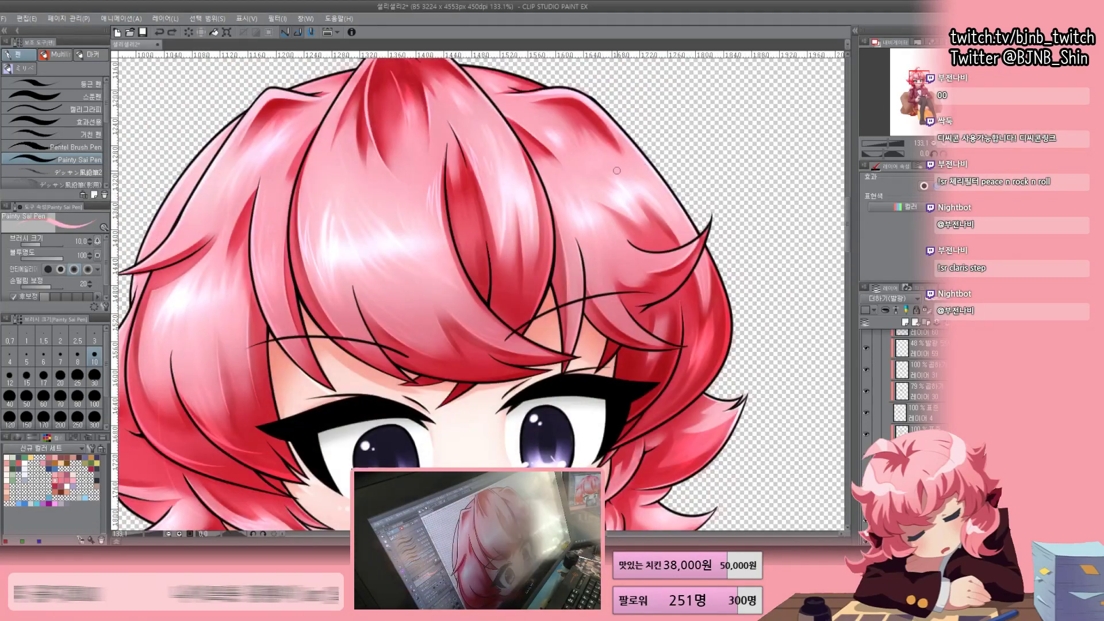
Detail the locks beside the face and the right pigtail with pink Painty Sai Pen strokes at size 10
key(ctrl+0)
key(ctrl+plus)
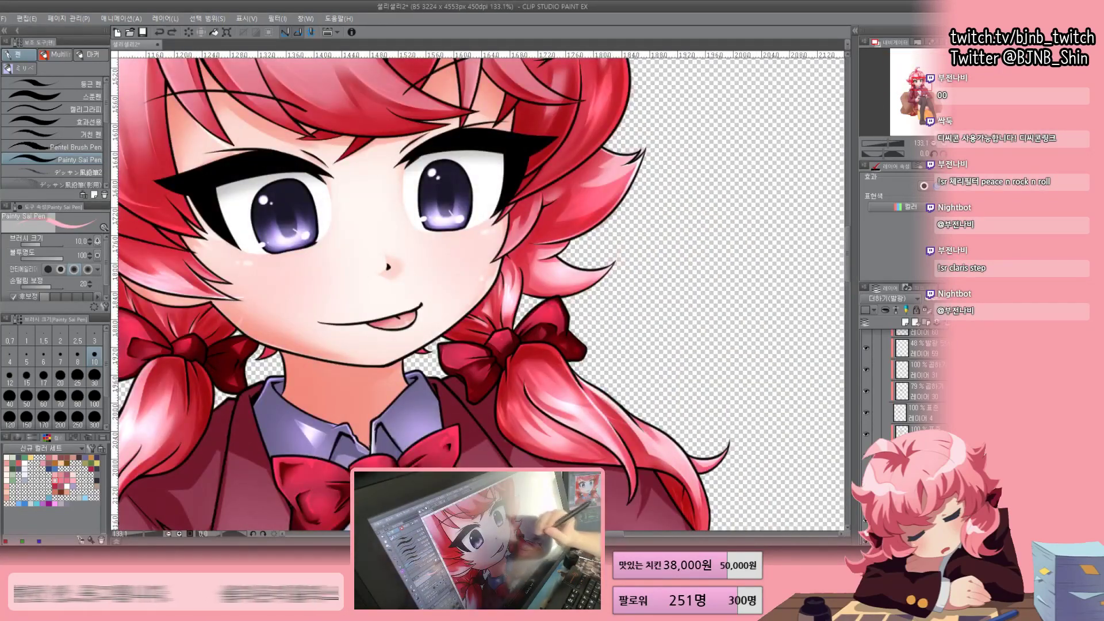
key(ctrl+plus)
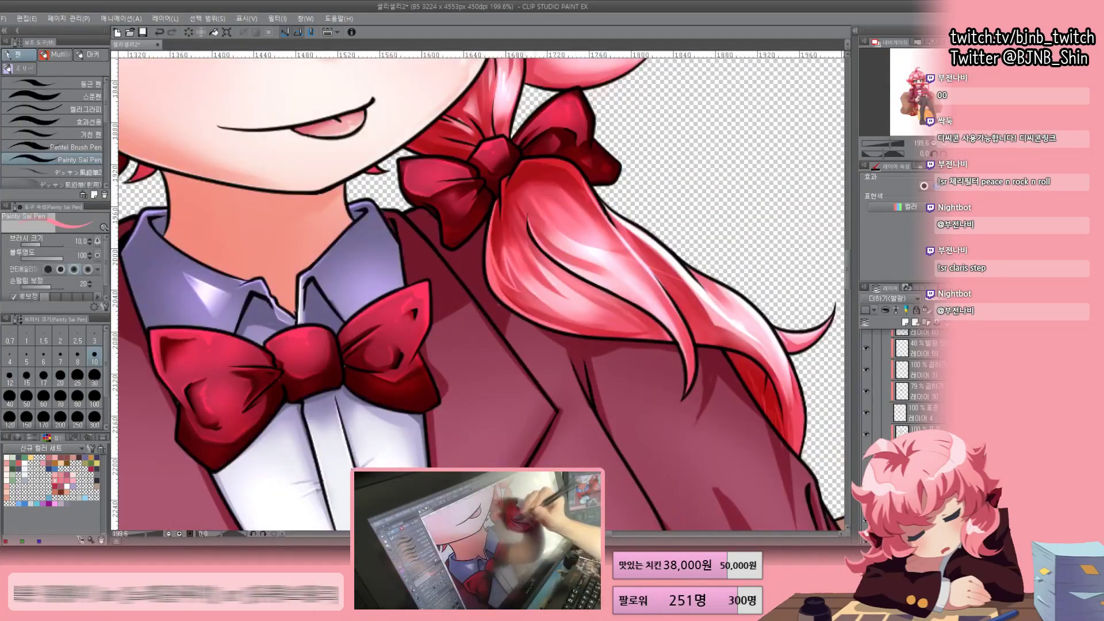
key(ctrl+plus)
key(ctrl+minus)
key(ctrl+minus)
key(ctrl+minus)
Save the drawing and blend the hair details with the Fingertip tool at size 12
key(ctrl+s)
key(j)
key(ctrl+minus)
scroll(477, 293, up, 5)
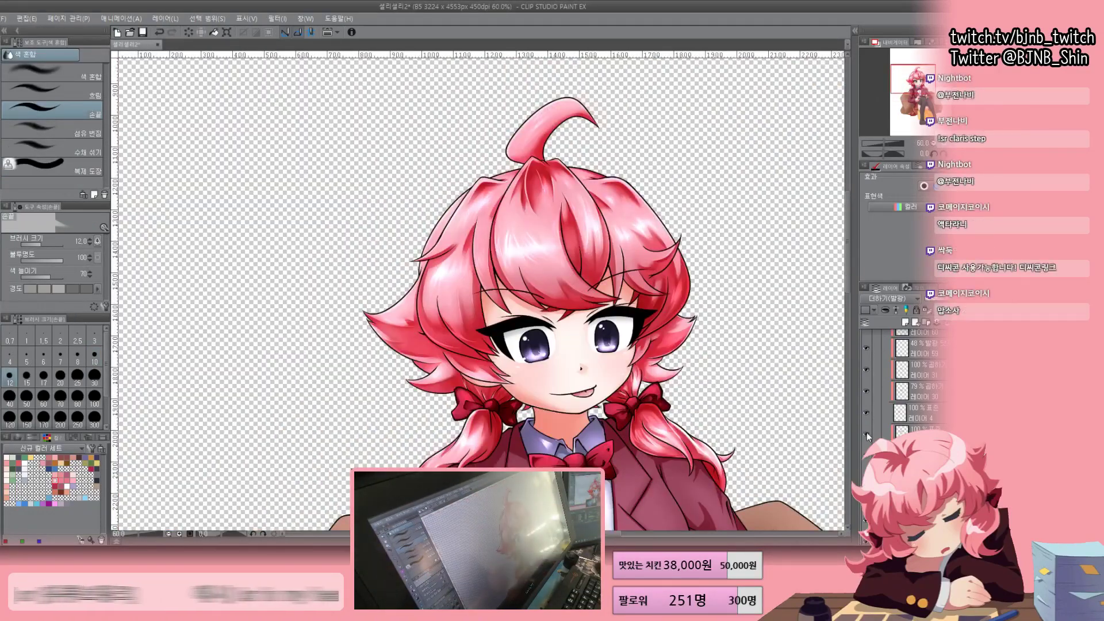
Blend the hair highlights with the Fingertip tool at size 12 and soften the hair with the soft airbrush at size 70
key(ctrl+plus)
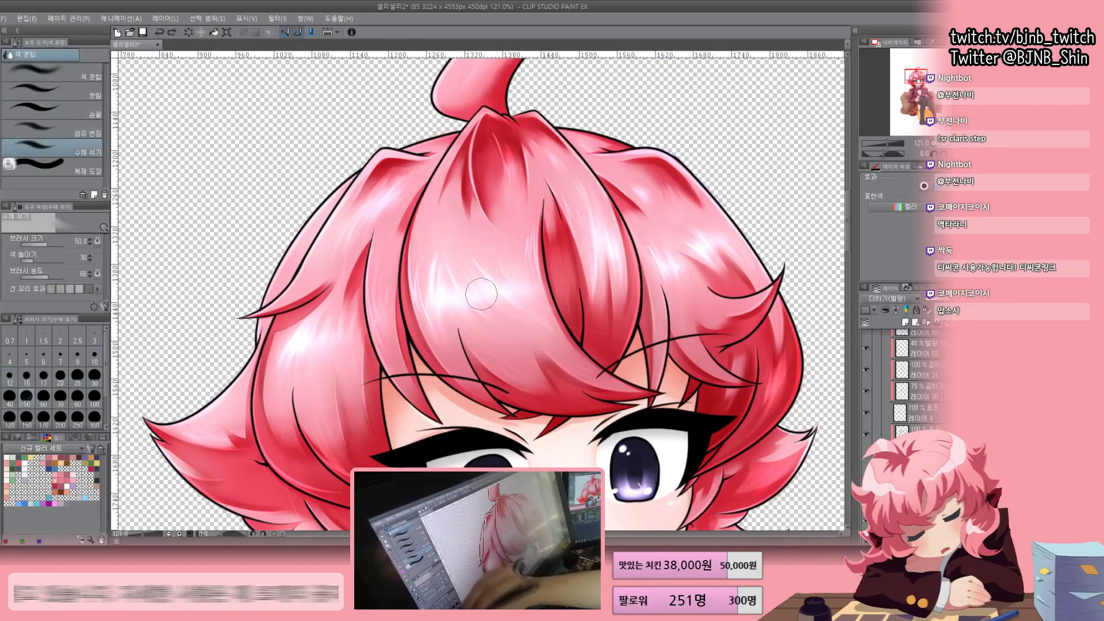
key(ctrl+minus)
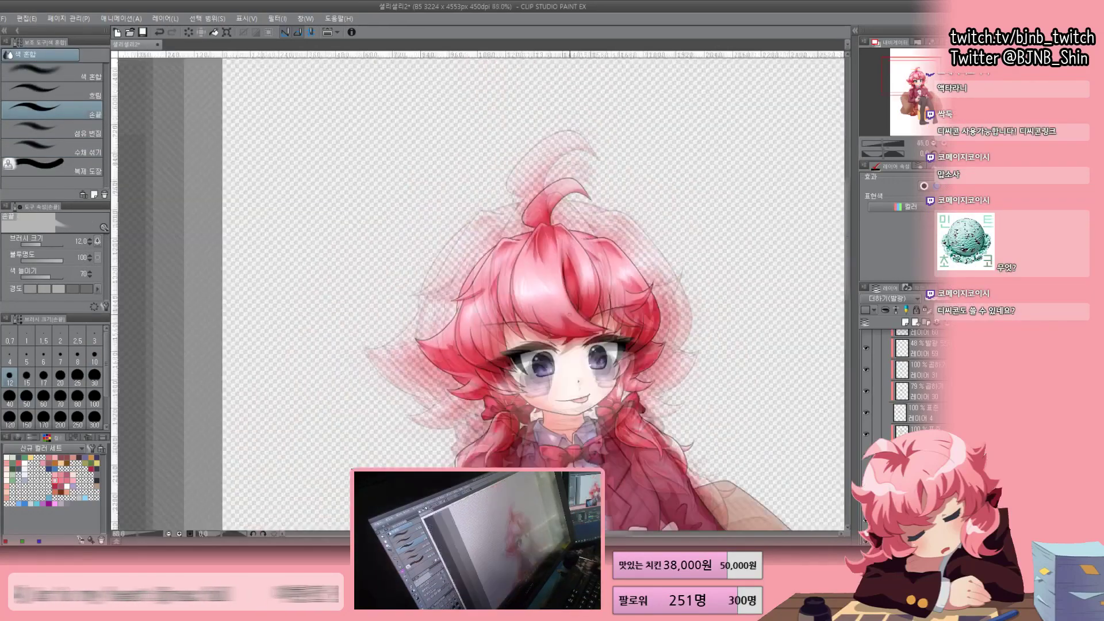
key(ctrl+plus)
key(p)
key(ctrl+minus)
key(ctrl+plus)
key(ctrl+plus)
key(ctrl+plus)
key(ctrl+plus)
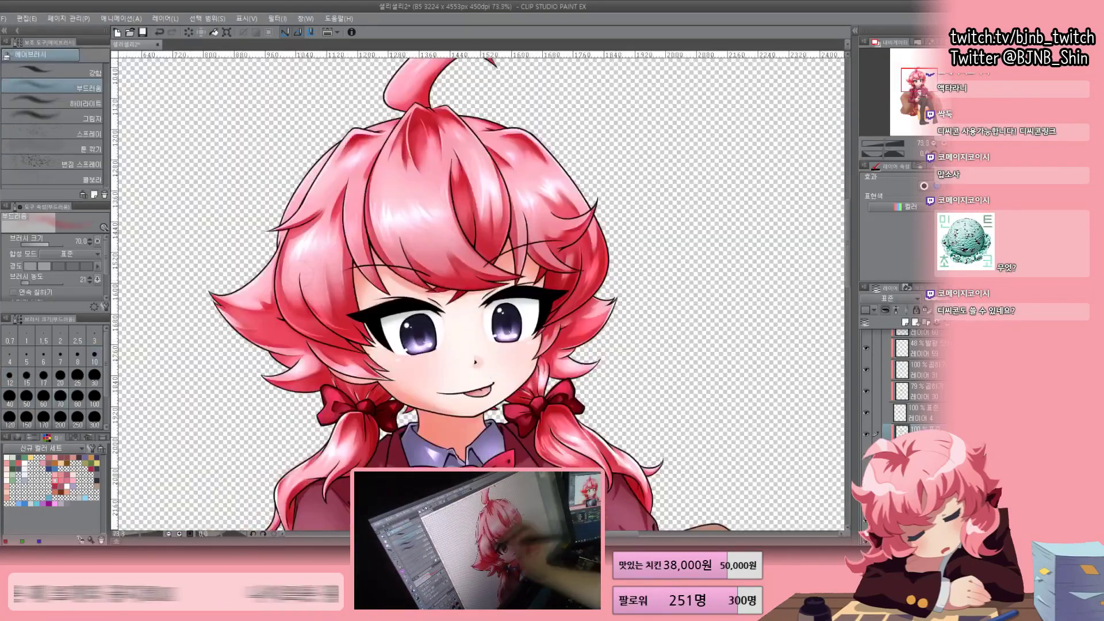
Add fine bright strands to the bangs and side locks with Painty Sai Pen at size 5 on the Add (Glow) layer
key(ctrl+minus)
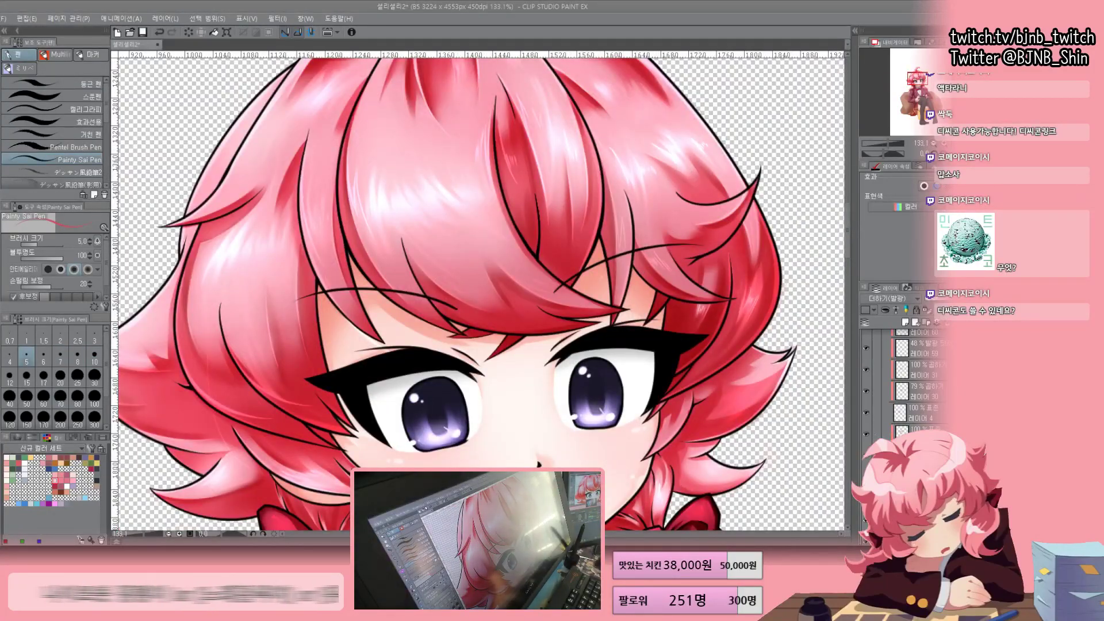
drag(478, 288, 662, 472)
drag(477, 345, 533, 232)
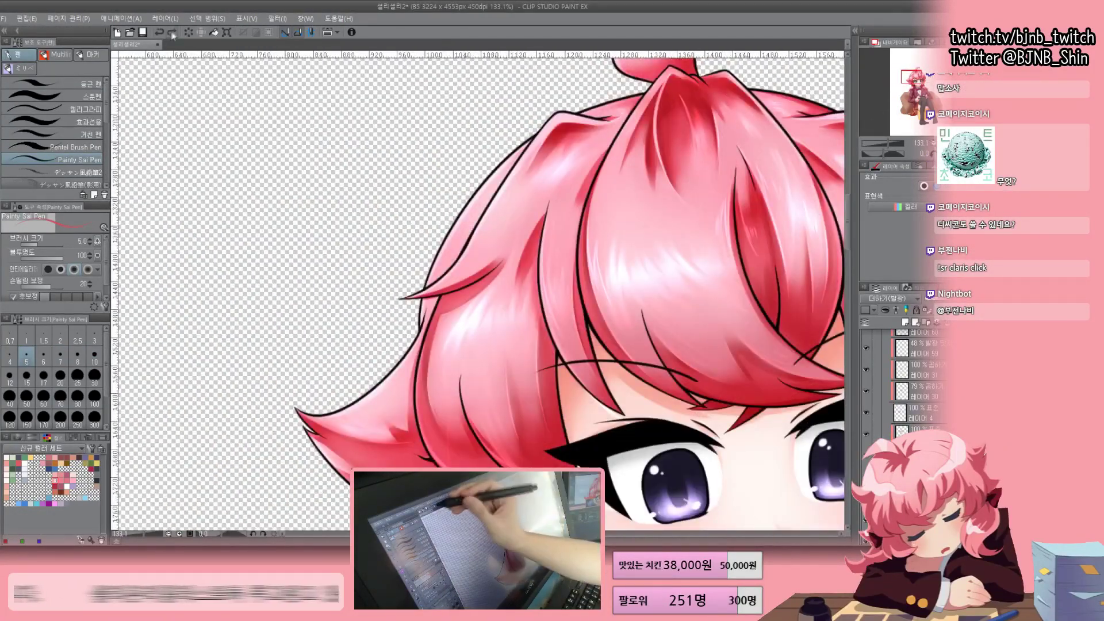
drag(392, 403, 393, 158)
scroll(477, 294, down, 4)
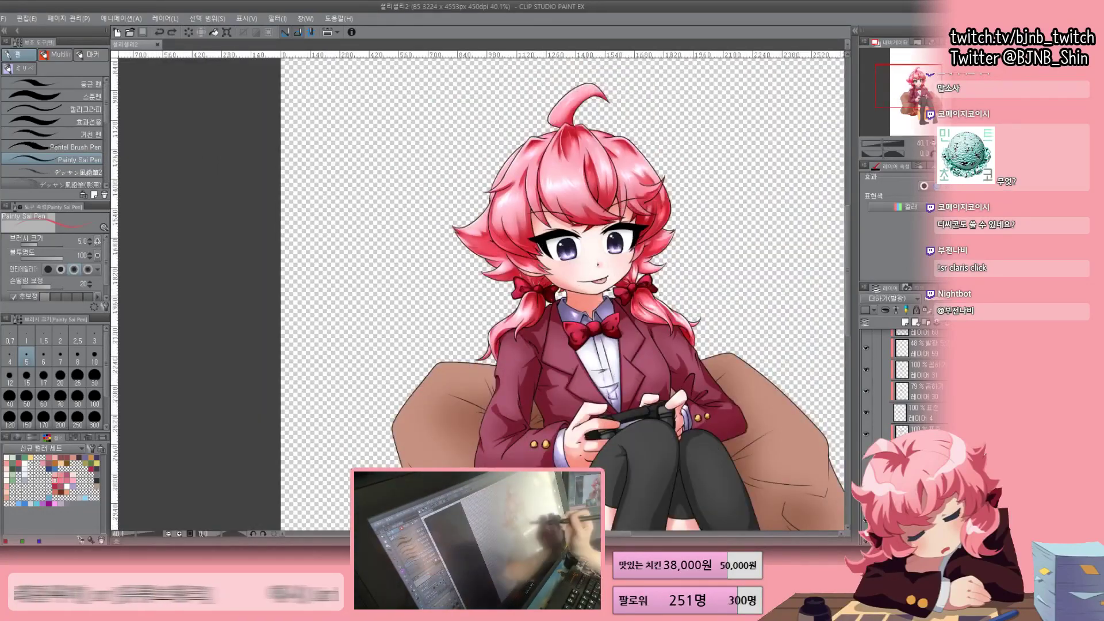
Shade the burgundy jacket's torso and sleeves on a Multiply layer with the soft airbrush at size 40
scroll(477, 293, up, 2)
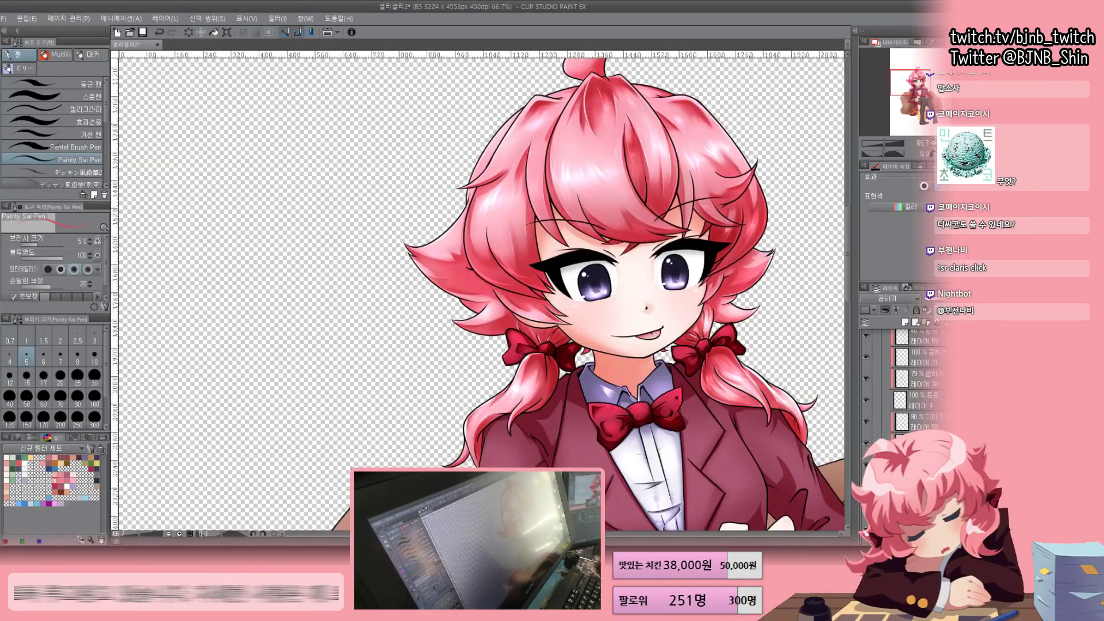
scroll(571, 226, down, 3)
scroll(572, 388, up, 5)
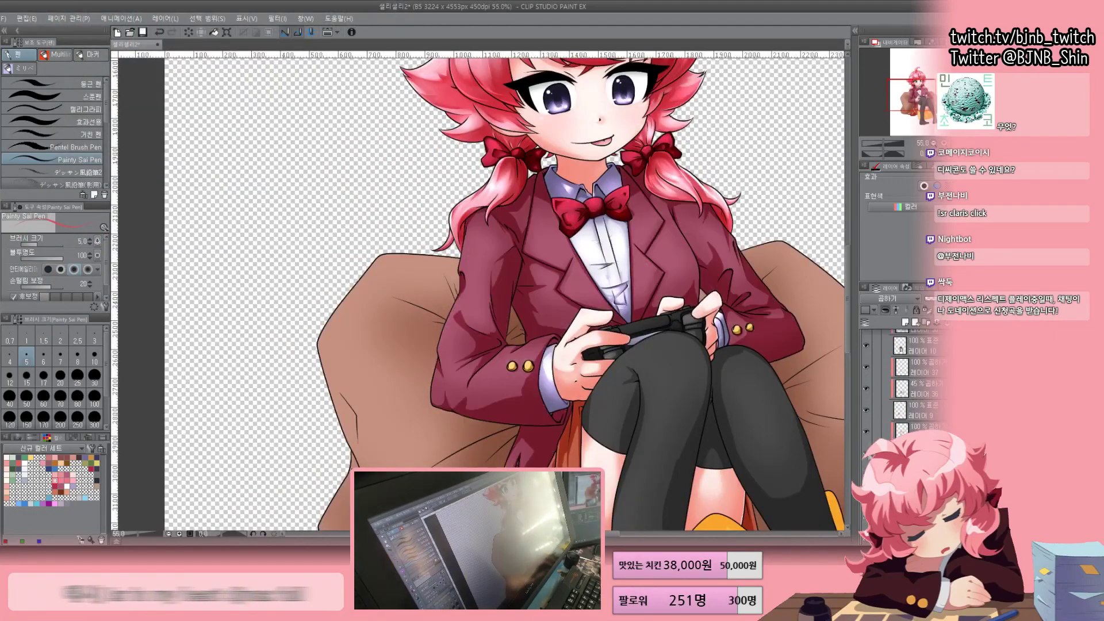
key(b)
drag(483, 322, 499, 55)
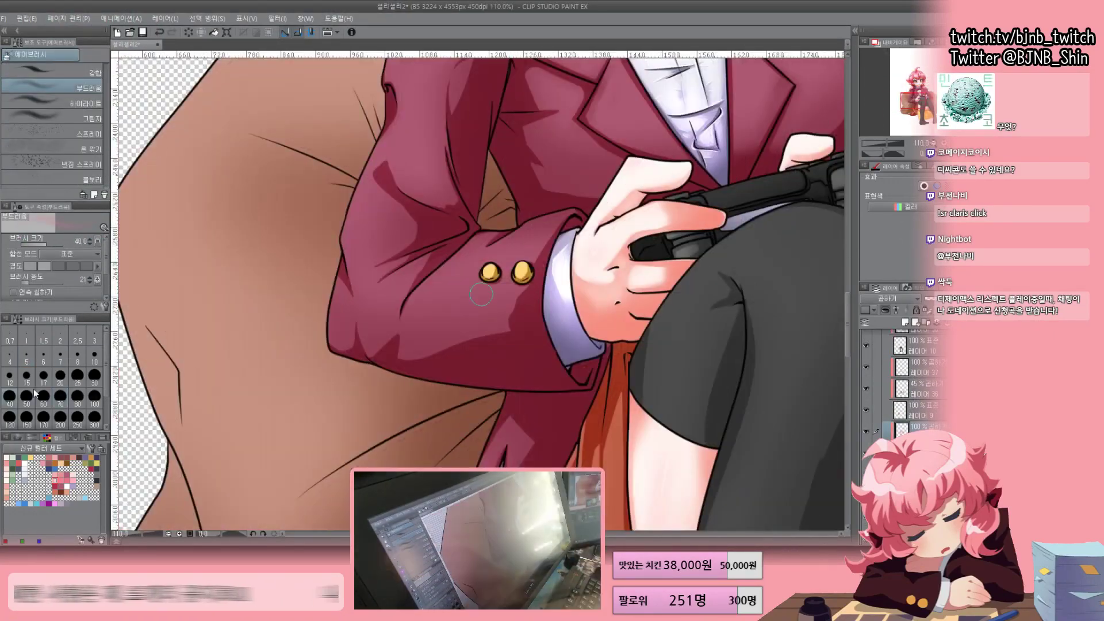
drag(583, 179, 547, 455)
drag(777, 342, 638, 270)
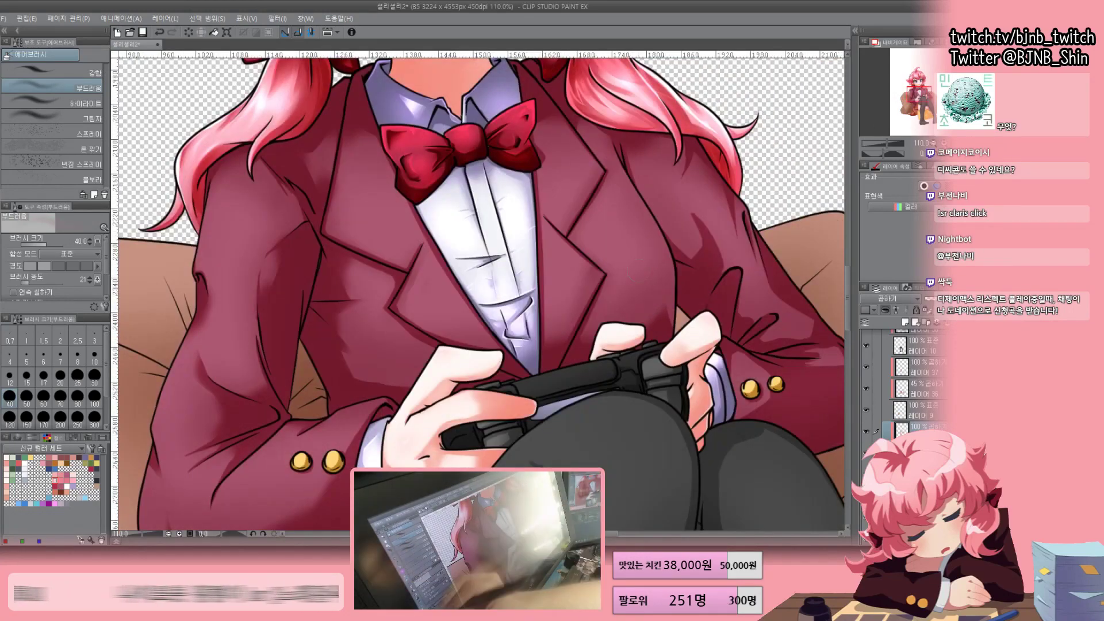
drag(517, 287, 379, 255)
click(10, 396)
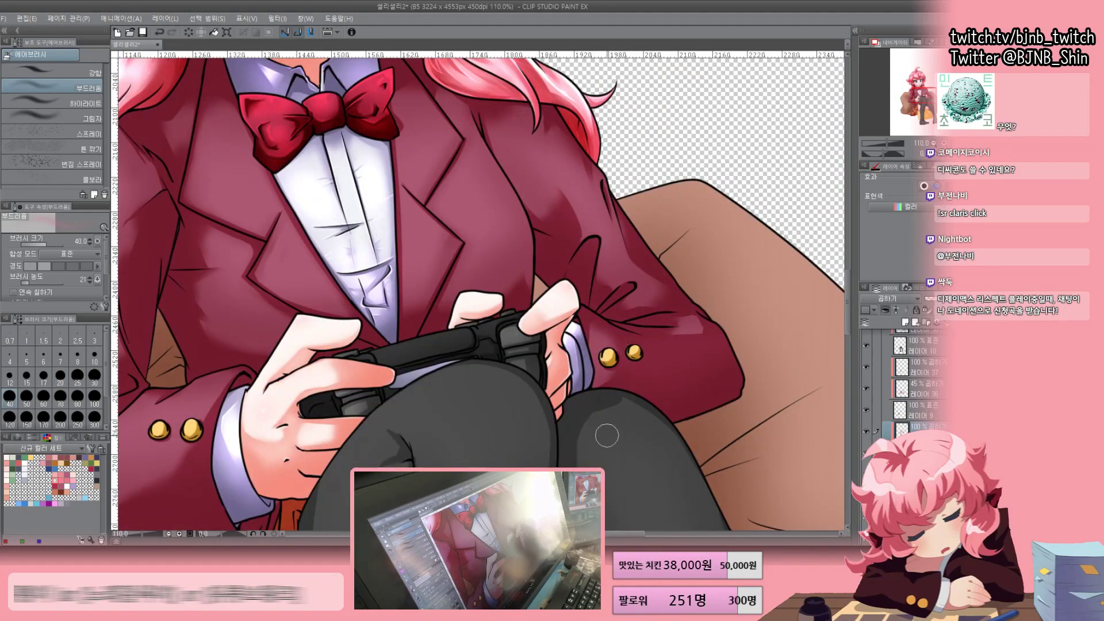
Deepen the jacket's fold and lapel shadows with Painty Sai Pen at size 8 and the soft airbrush at size 17
scroll(607, 435, down, 2)
click(43, 375)
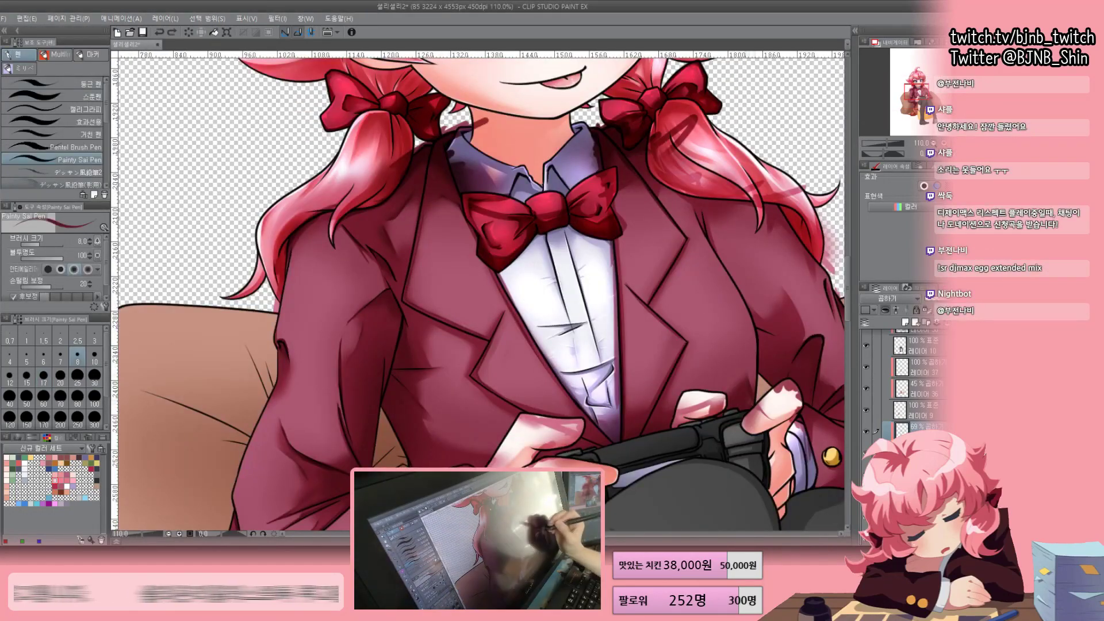
key(p)
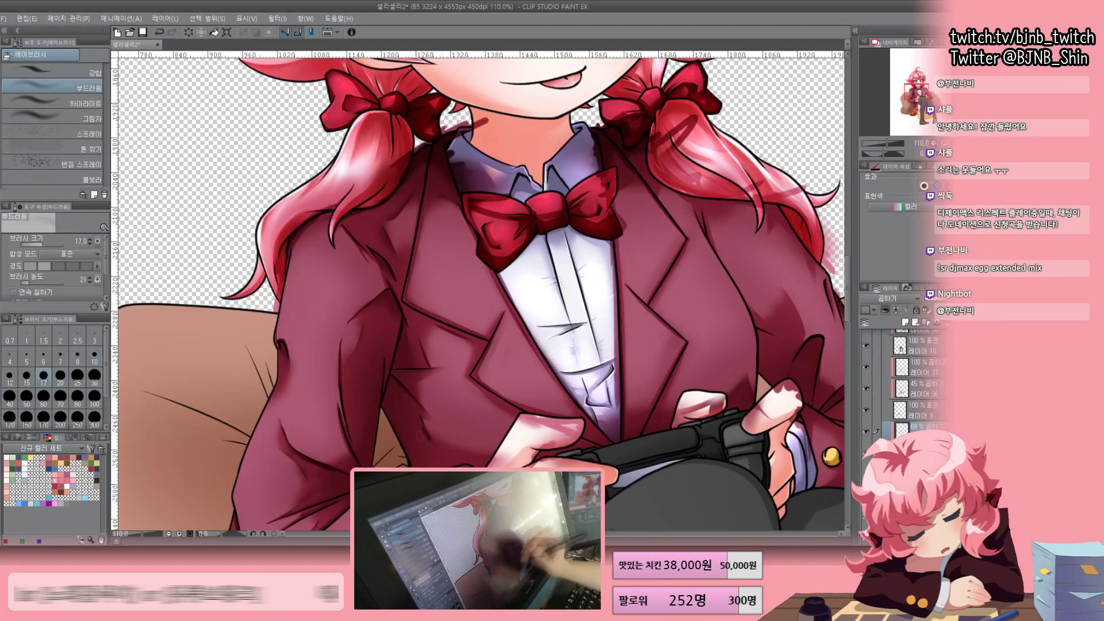
scroll(480, 293, down, 5)
key(b)
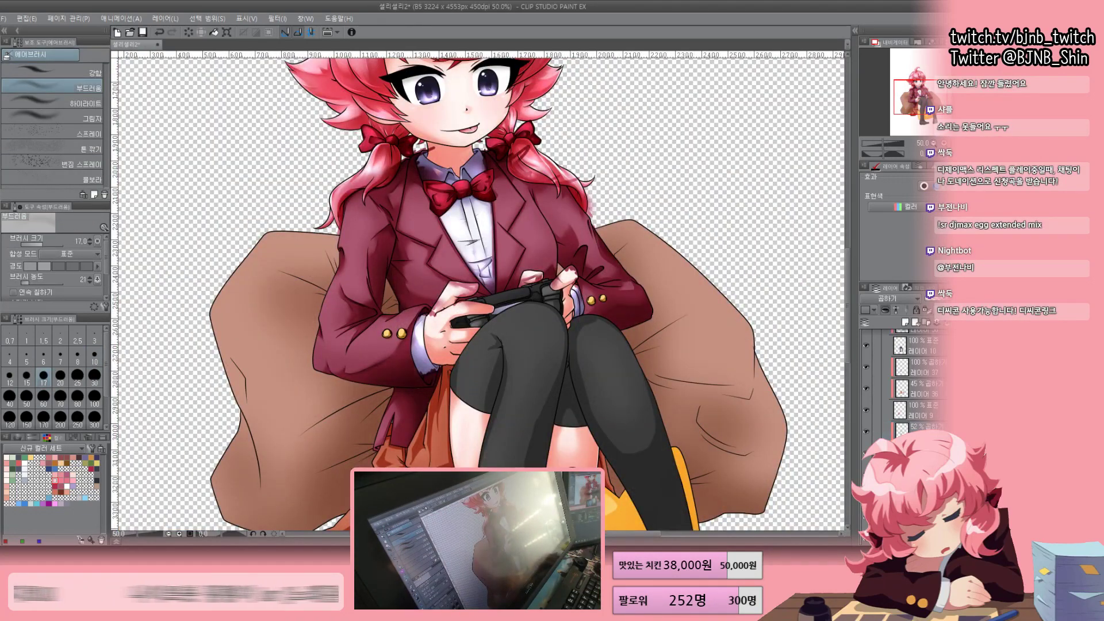
Darken the shadows on the sleeve beside the controller with Painty Sai Pen at size 10 and the soft airbrush at sizes 17 and 30
key(p)
key(ctrl+plus)
key(ctrl+plus)
key(ctrl+plus)
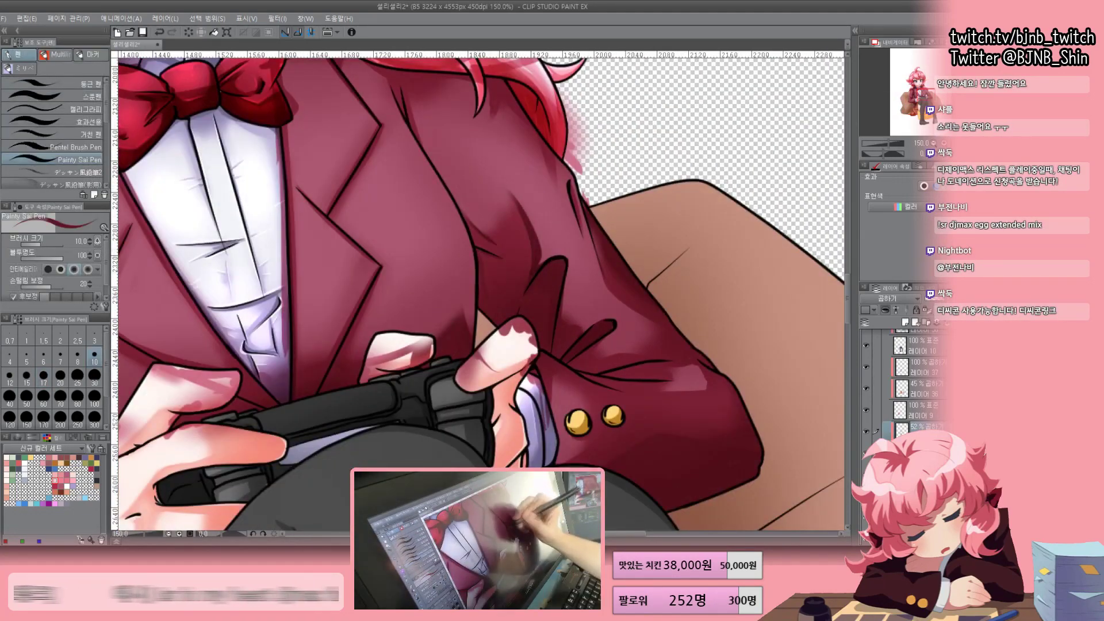
key(b)
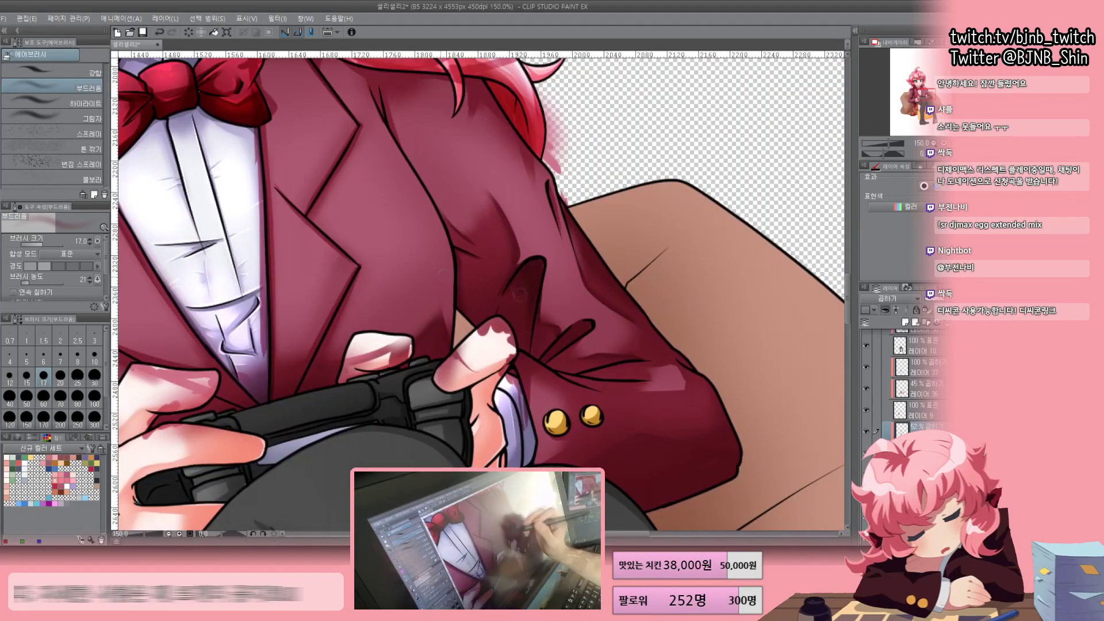
key(p)
key(b)
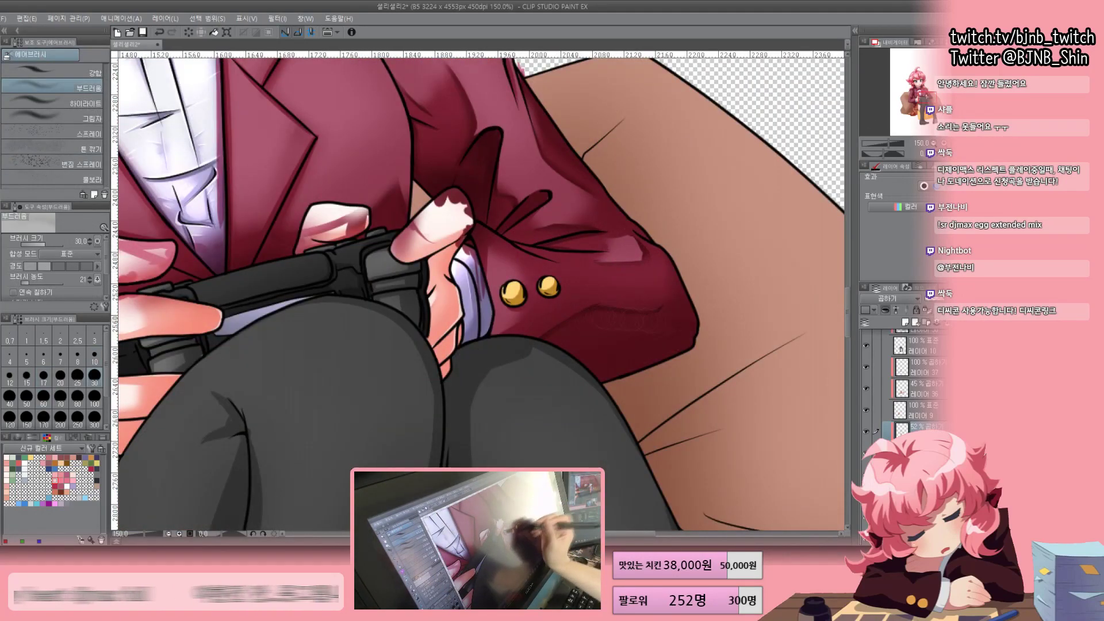
scroll(481, 293, down, 5)
scroll(481, 294, up, 3)
Set the jacket highlight layer's blending mode to Add (Glow) and airbrush soft pink highlights over the jacket at size 60
click(74, 403)
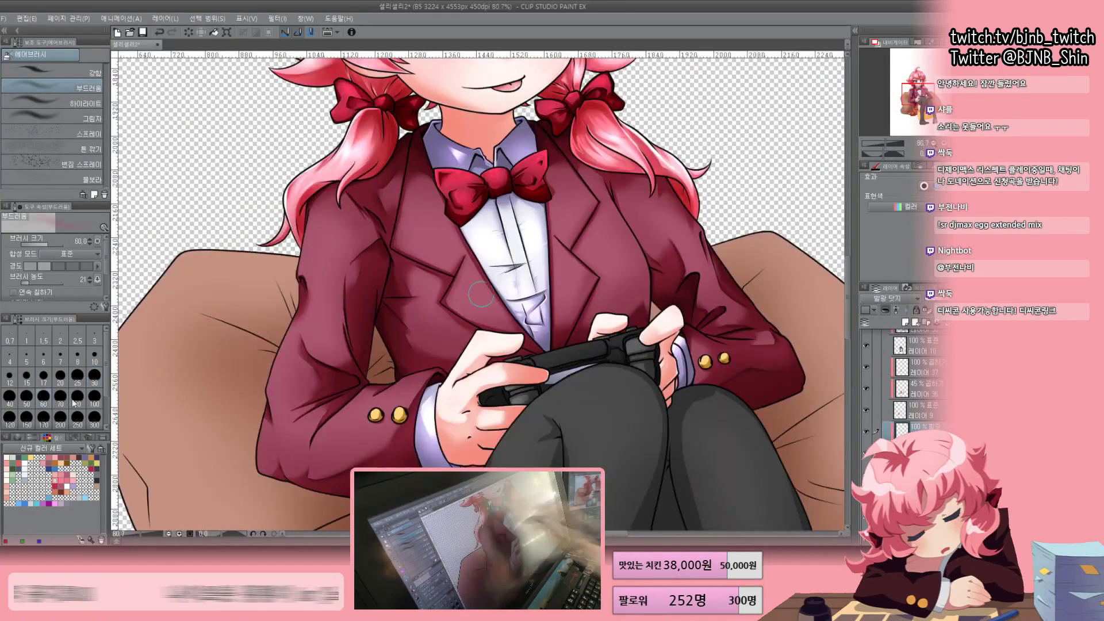
click(18, 438)
click(60, 417)
click(44, 396)
click(891, 298)
click(889, 311)
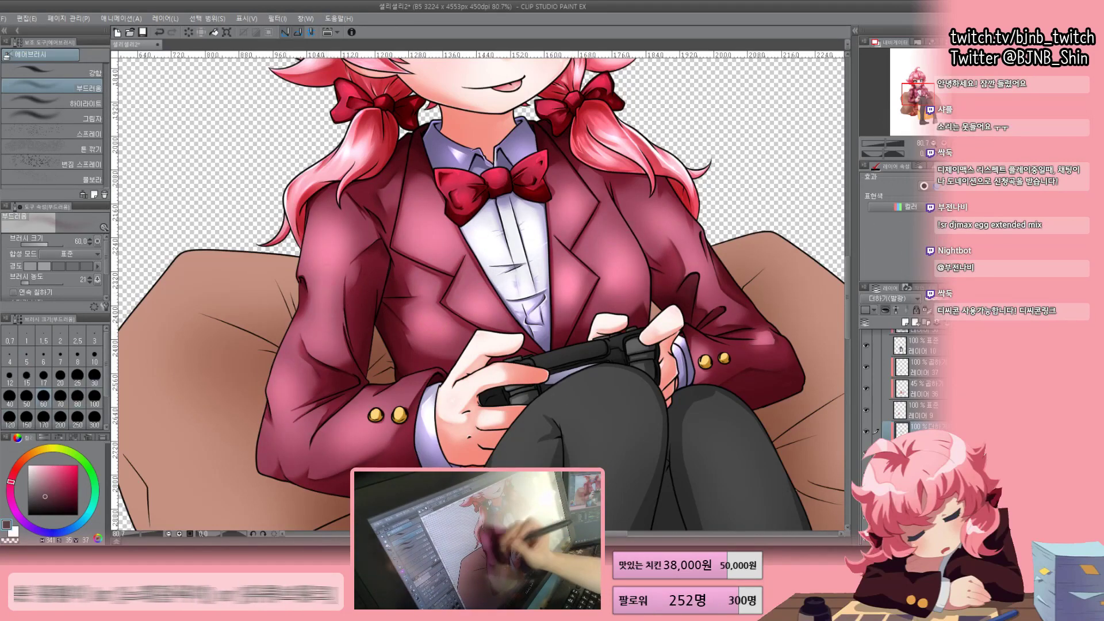
Draw thin pink rim highlights along the jacket's front edge and sleeve folds with Painty Sai Pen at size 10
scroll(480, 294, down, 5)
scroll(480, 294, down, 3)
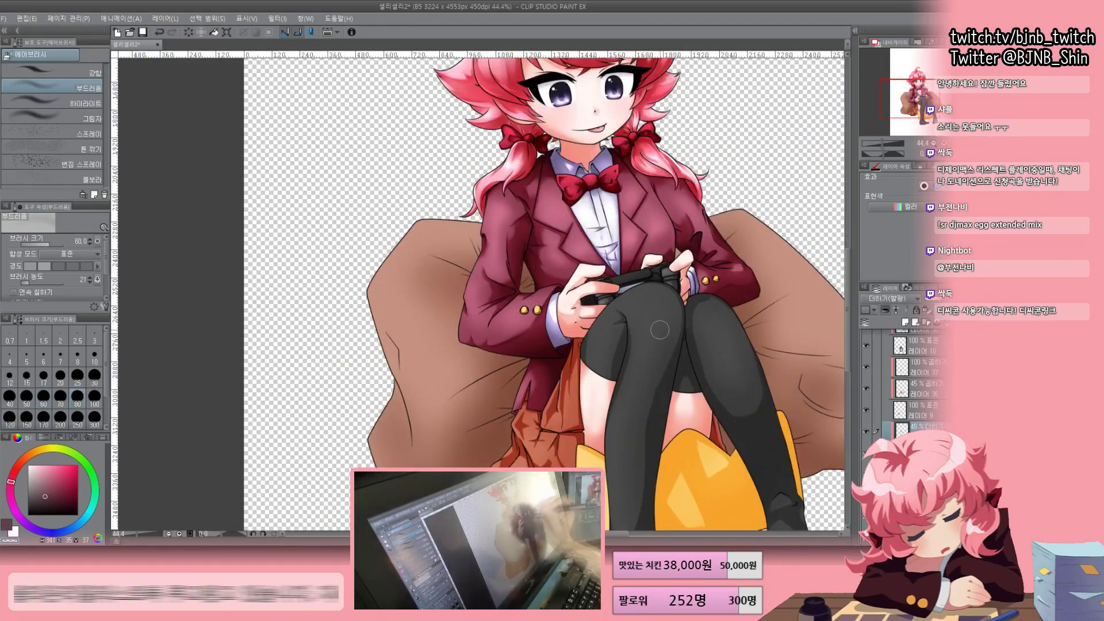
scroll(480, 294, left, 3)
key(p)
scroll(480, 294, up, 4)
scroll(479, 293, right, 5)
scroll(479, 294, up, 1)
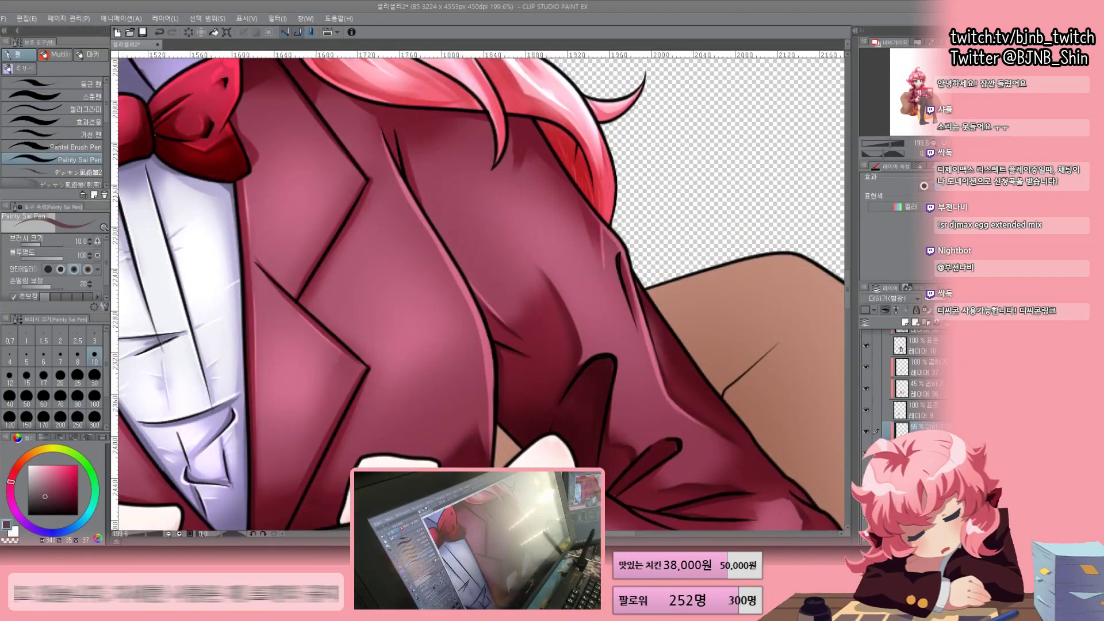
Add small pink highlight marks to the jacket's lapels and chest with Painty Sai Pen at size 10
scroll(479, 294, down, 4)
scroll(480, 294, right, 2)
scroll(478, 294, up, 2)
scroll(478, 293, left, 2)
scroll(425, 215, up, 3)
scroll(425, 215, down, 5)
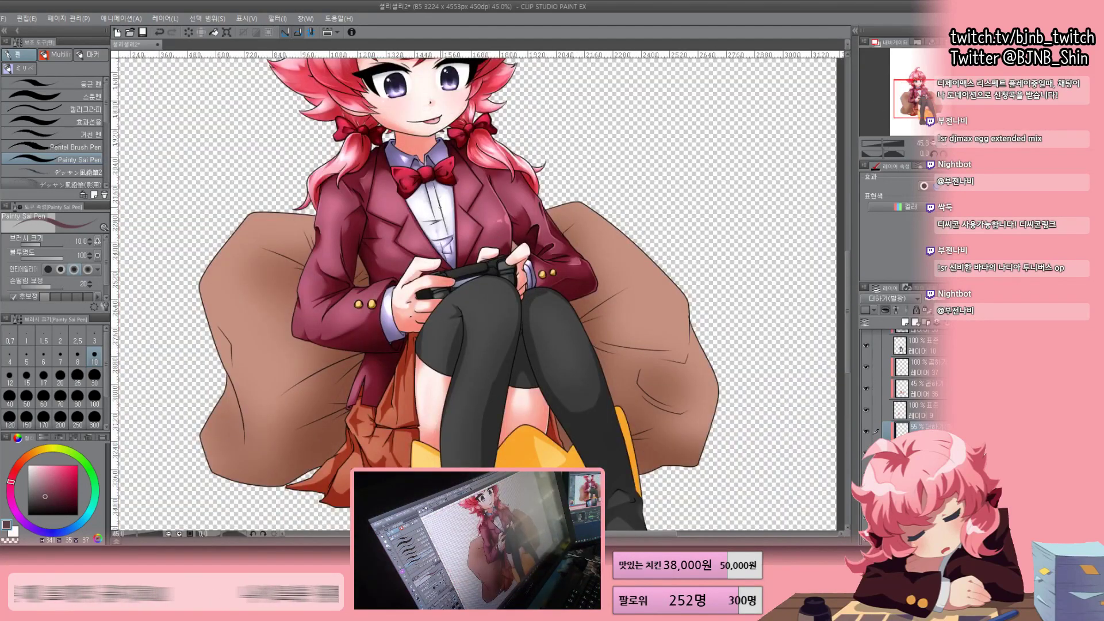
scroll(425, 215, up, 4)
scroll(480, 294, down, 3)
scroll(480, 294, left, 3)
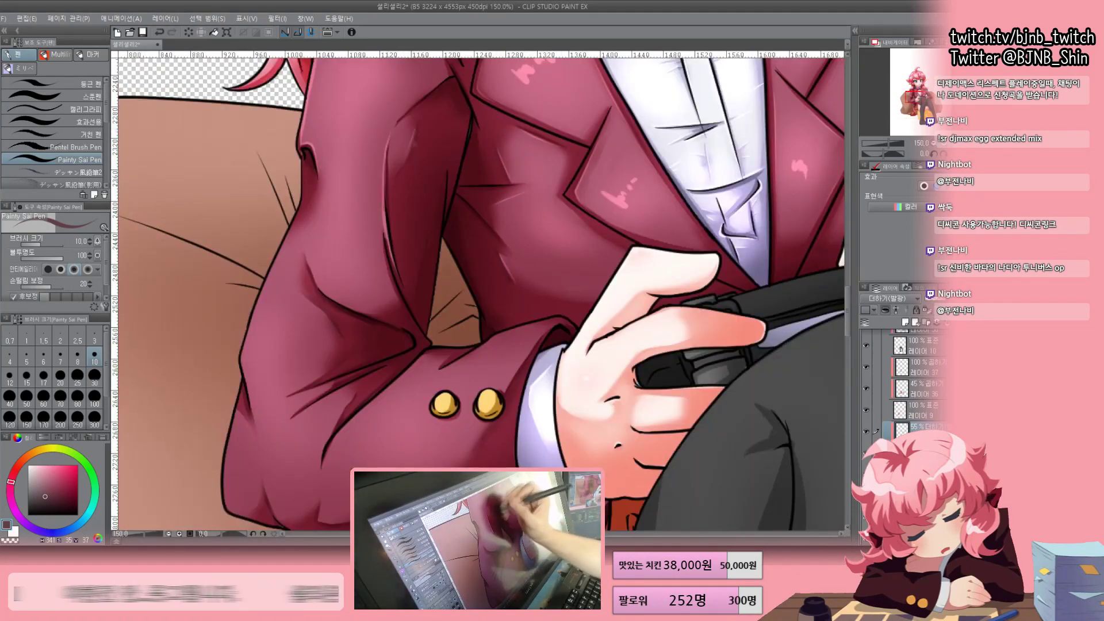
Draw pink highlight strokes along the elbow and forearm folds of the sleeve with two gold buttons above the skirt
scroll(478, 291, left, 1)
scroll(480, 290, down, 3)
scroll(479, 290, left, 3)
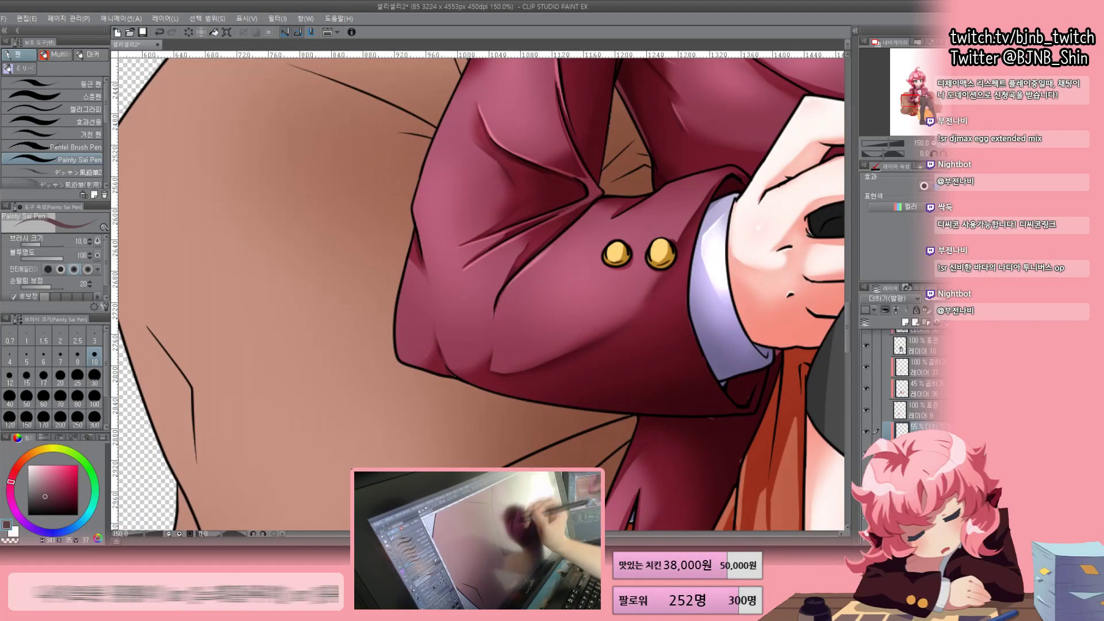
scroll(480, 290, up, 3)
scroll(479, 291, left, 3)
scroll(479, 290, down, 3)
scroll(480, 290, right, 2)
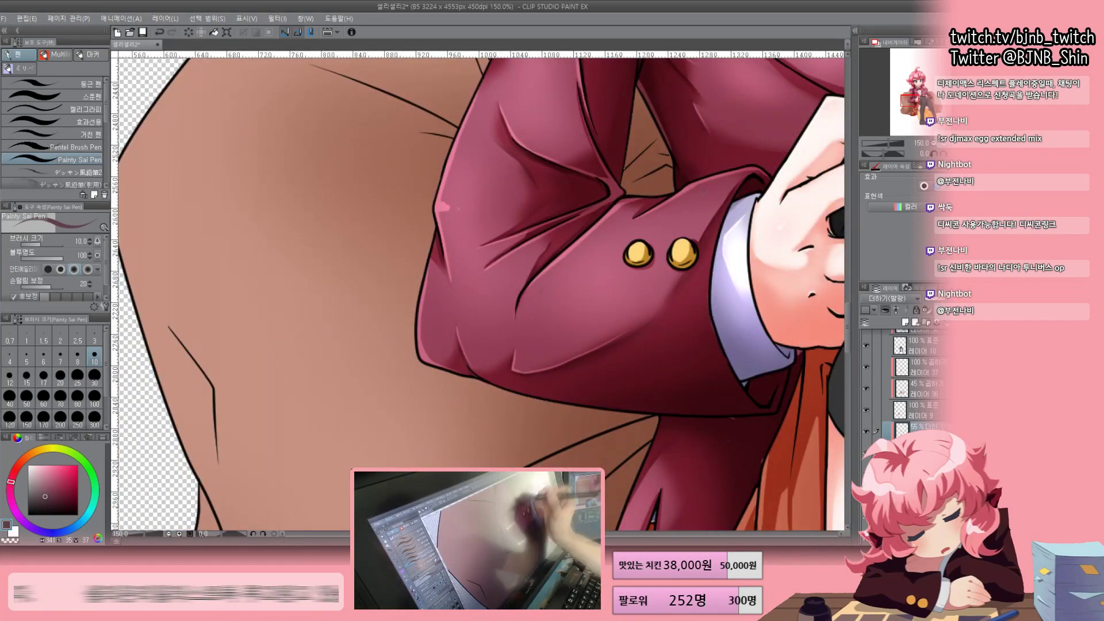
scroll(480, 290, down, 4)
scroll(480, 290, right, 2)
scroll(480, 290, up, 5)
scroll(480, 291, down, 2)
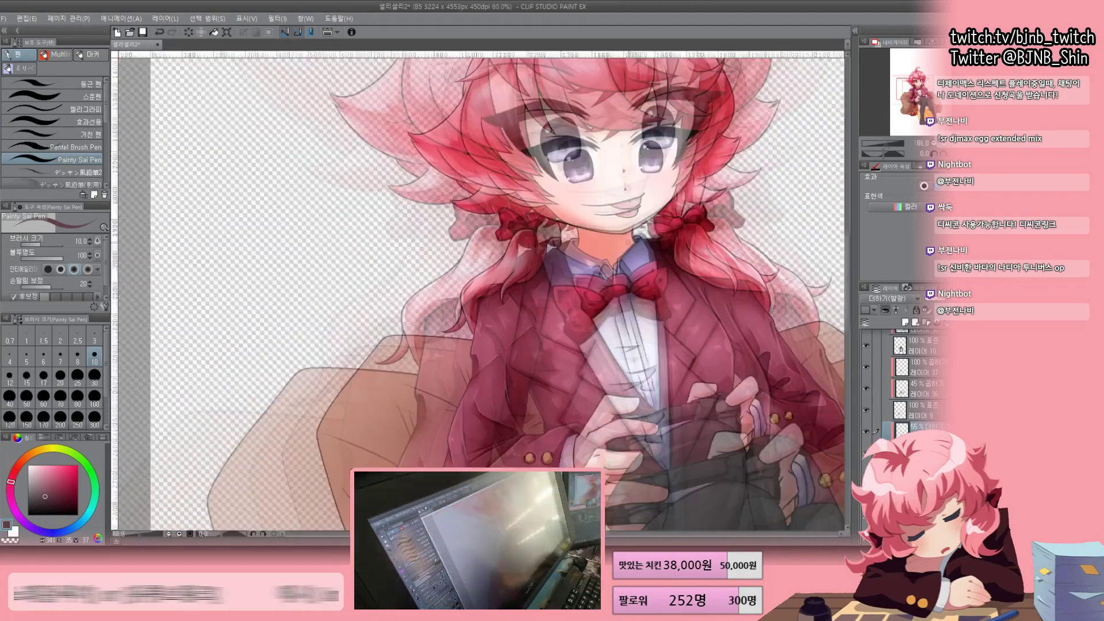
Blend the pink jacket highlight marks with the fiber bleed blending tool at size 20
key(j)
scroll(479, 291, down, 3)
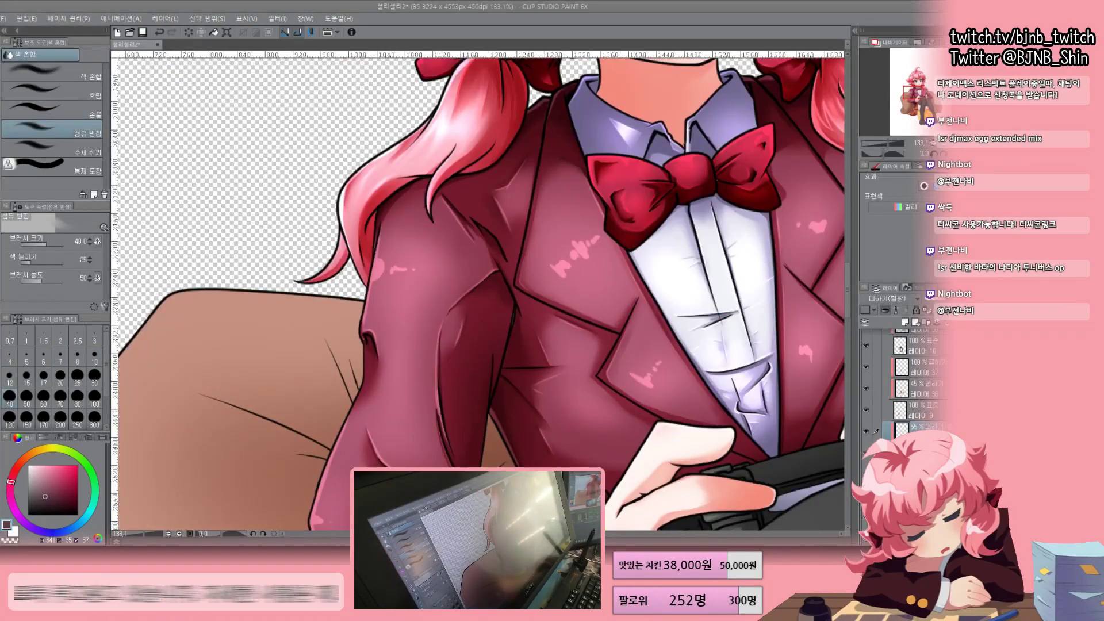
scroll(480, 291, right, 1)
key(bracketleft)
key(bracketleft)
key(bracketleft)
scroll(480, 290, down, 4)
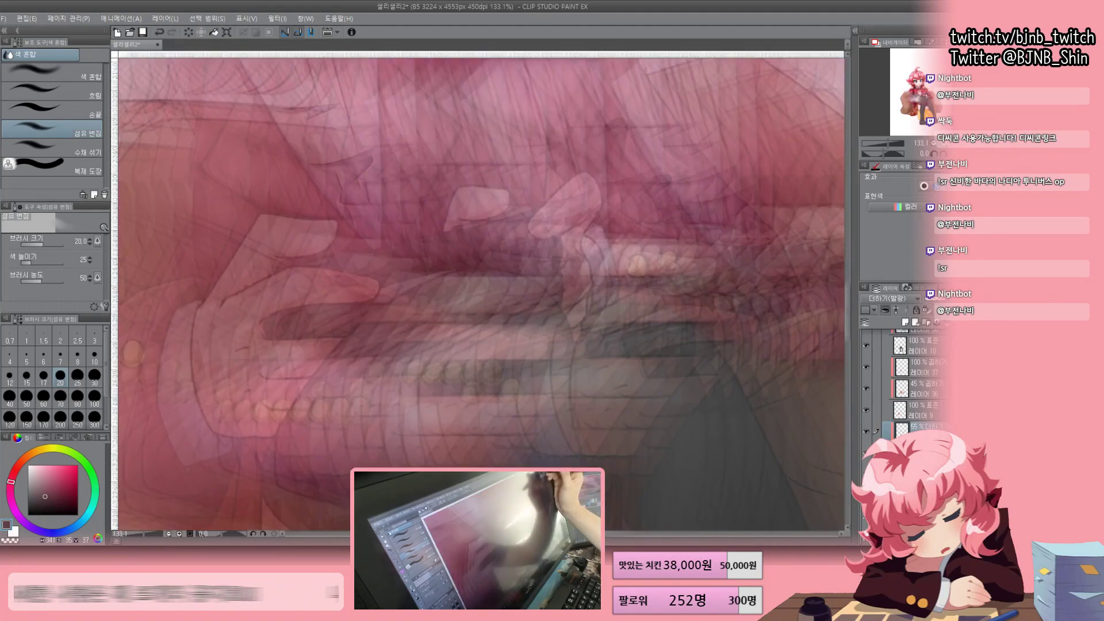
Refine the jacket highlights with pen touches and smudge them with the Fingertip tool at size 12
key(p)
key(j)
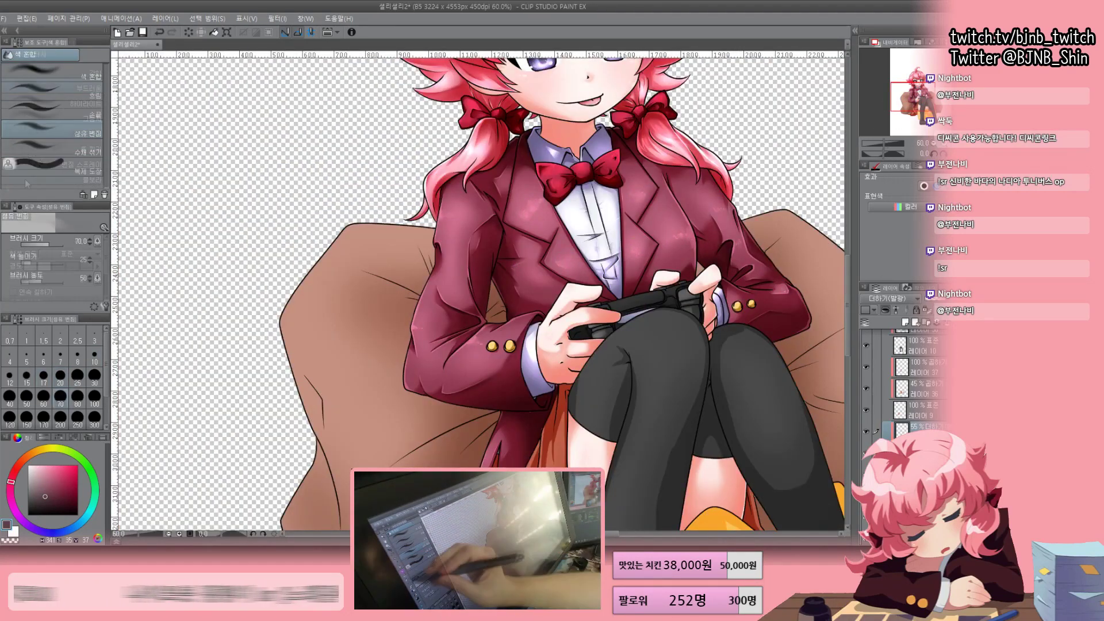
key(p)
key(j)
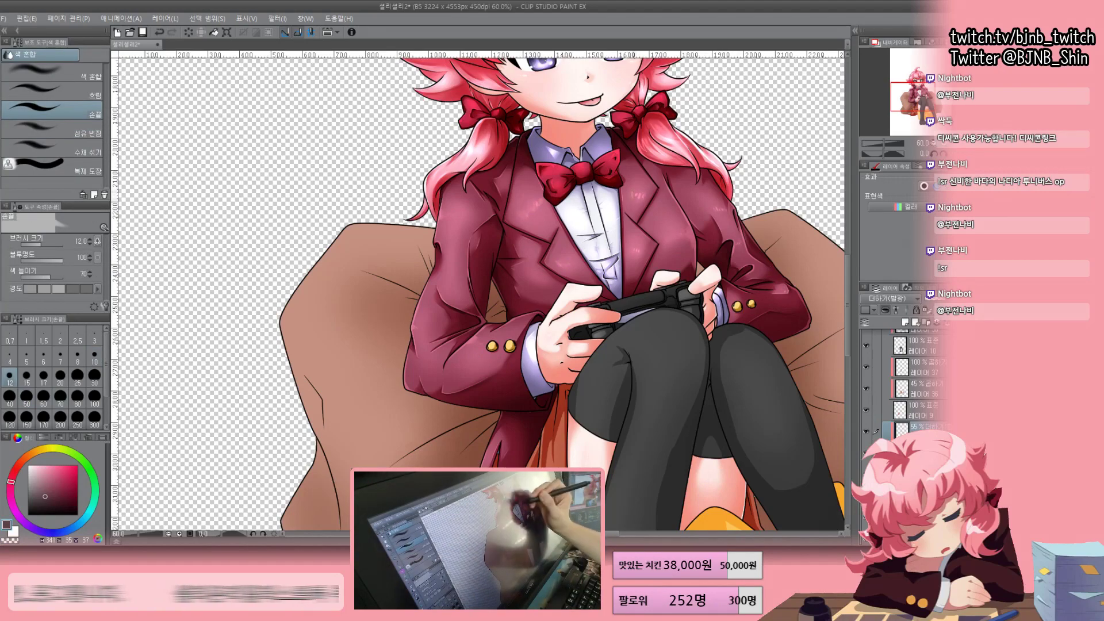
key(ctrl+minus)
key(ctrl+plus)
Brighten the jacket with broad glow strokes of the soft airbrush at sizes 200 and 120
key(b)
key(ctrl+minus)
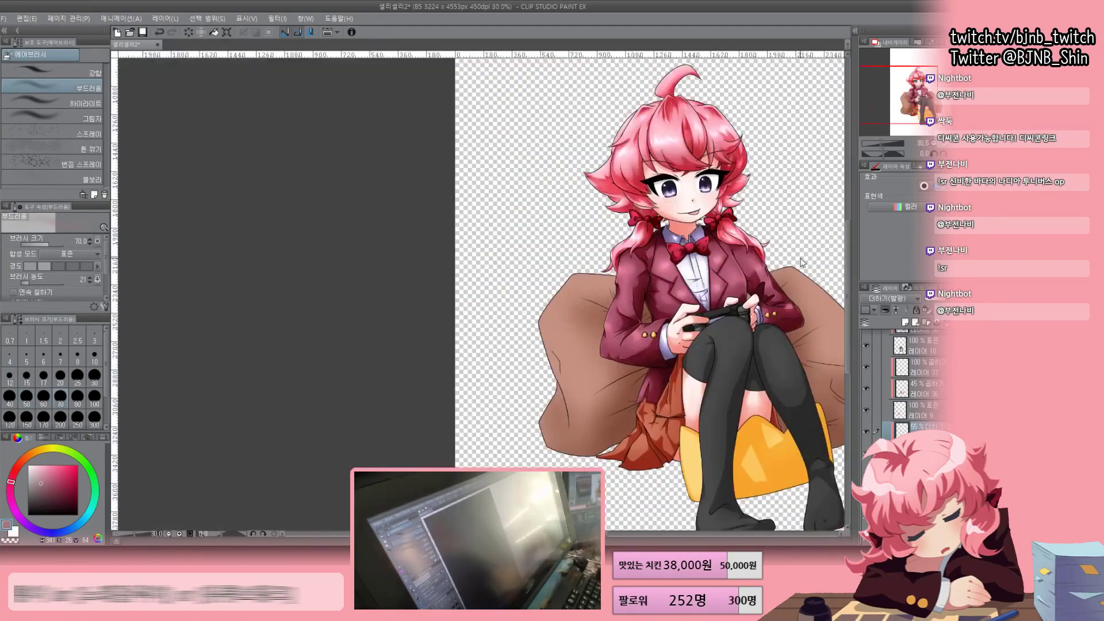
key(ctrl+plus)
key(bracketright)
key(bracketright)
key(bracketright)
key(bracketright)
key(bracketright)
key(bracketright)
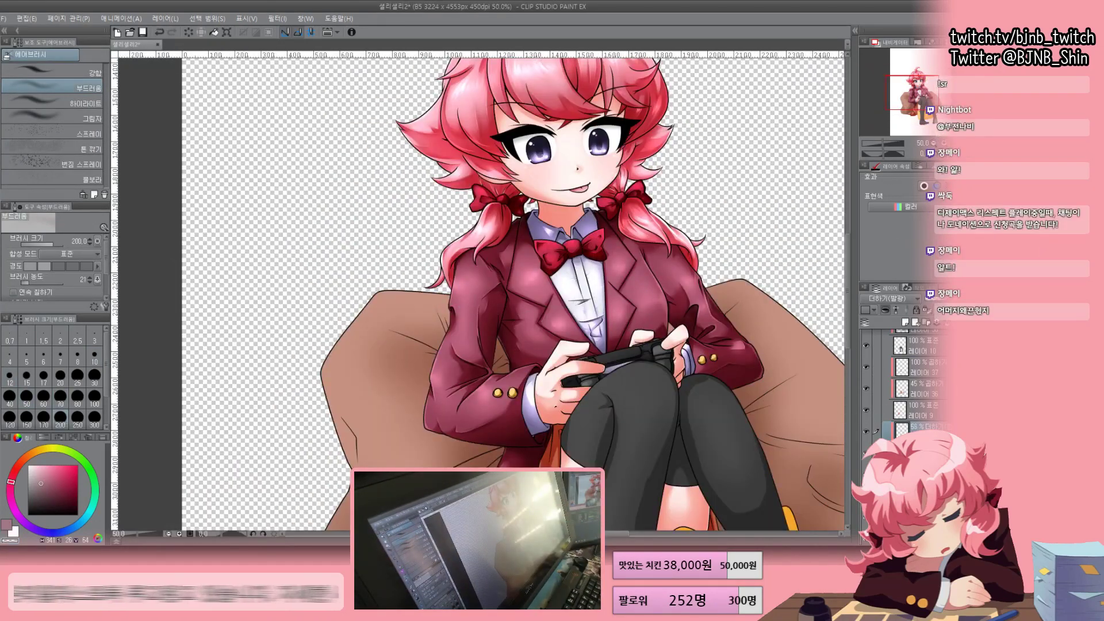
key(bracketleft)
key(bracketleft)
key(bracketleft)
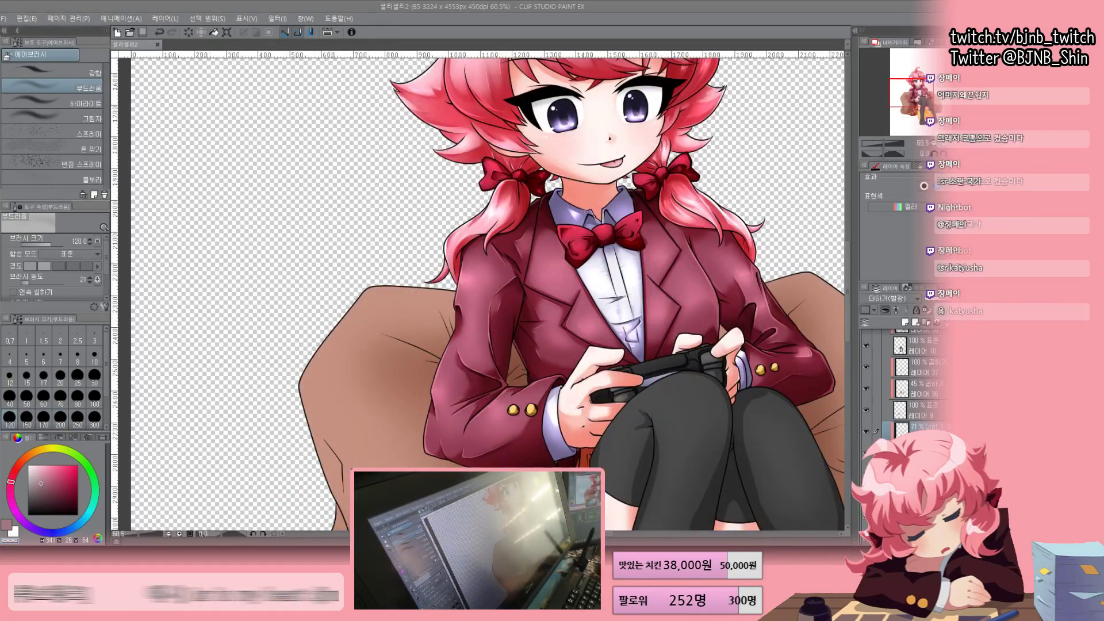
Paint soft dark red fold shadows on the orange skirt with the soft airbrush at size 30 on its Multiply layer
key(ctrl+plus)
key(ctrl+minus)
key(ctrl+minus)
key(ctrl+plus)
key(ctrl+plus)
key(ctrl+plus)
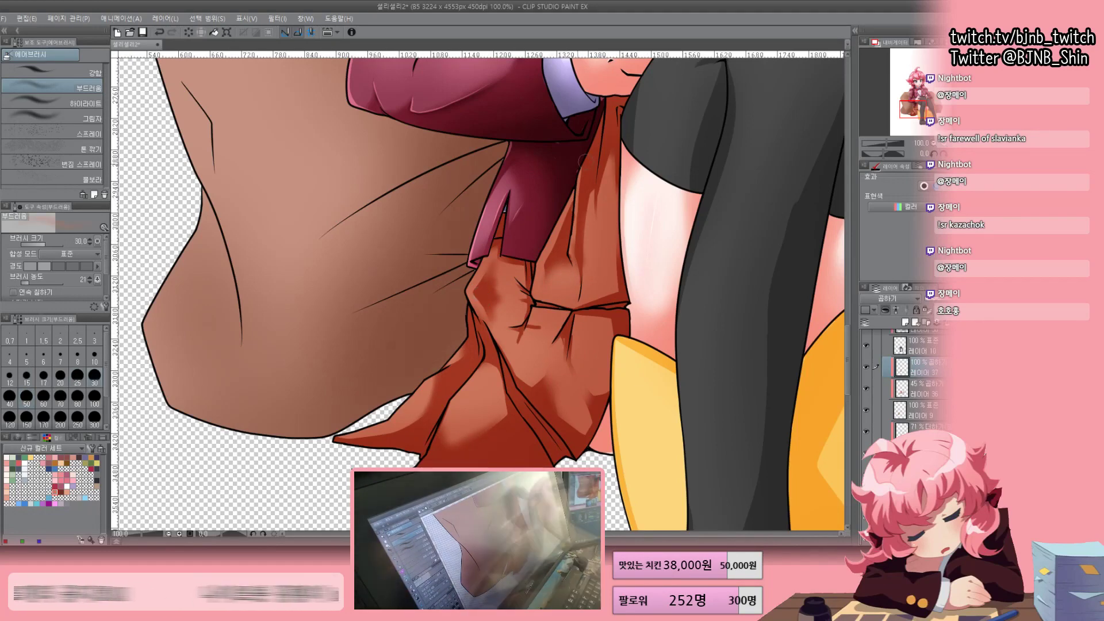
Darken the lower skirt and jacket hem with broad soft airbrush strokes at size 200 on a new Multiply layer
key(bracketright)
key(bracketright)
key(bracketright)
key(p)
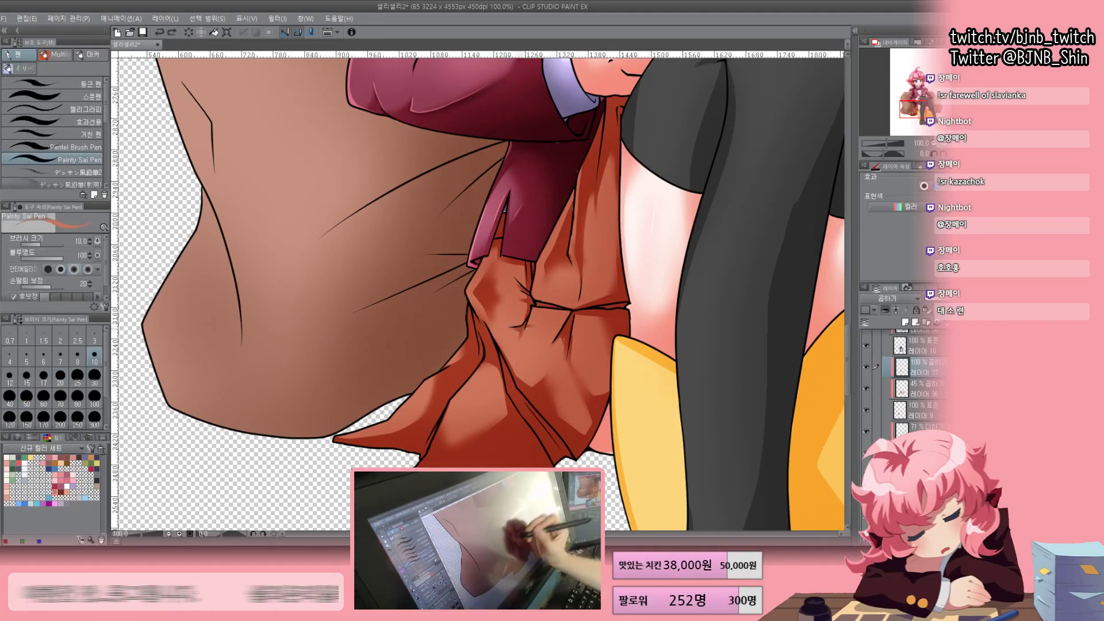
key(b)
mouse_move(518, 288)
mouse_down()
mouse_move(403, 403)
mouse_move(460, 230)
mouse_move(449, 161)
mouse_up()
key(ctrl+minus)
key(ctrl+minus)
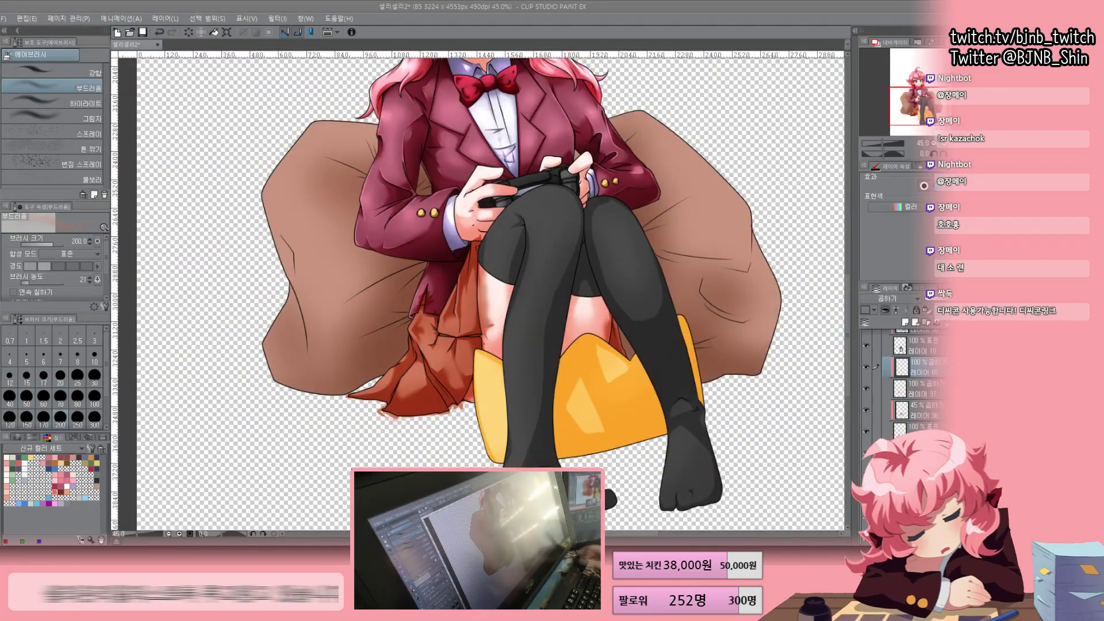
Deepen the skirt's fold shadows, including the part behind the legs, with Painty Sai Pen at size 12, softening them with the soft airbrush at size 17
key(ctrl+plus)
key(ctrl+plus)
key(p)
key(ctrl+plus)
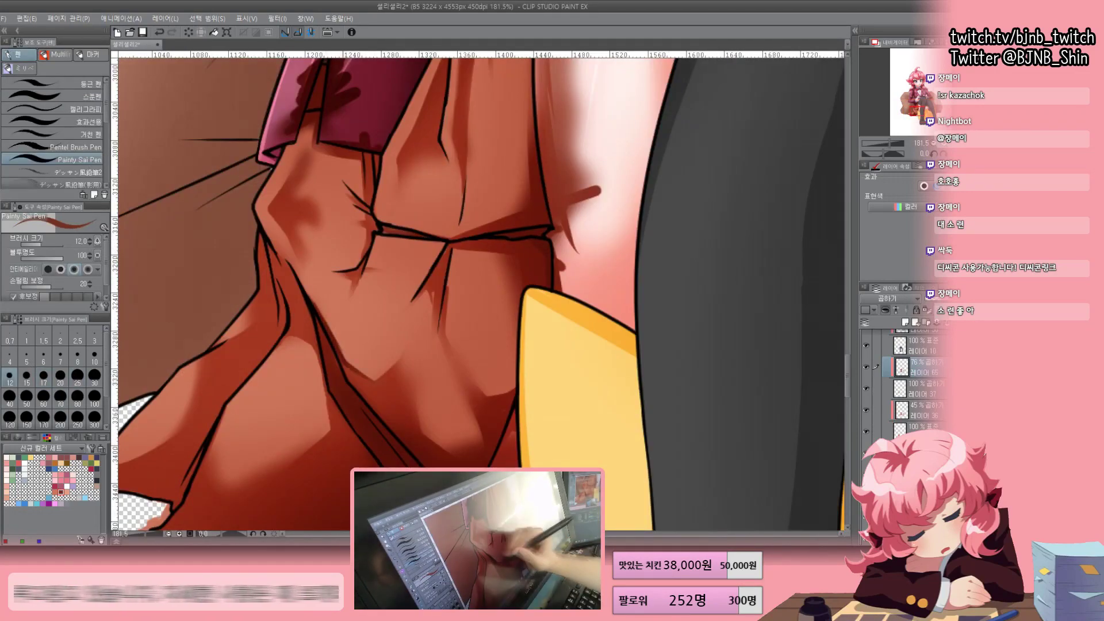
drag(478, 287, 721, 98)
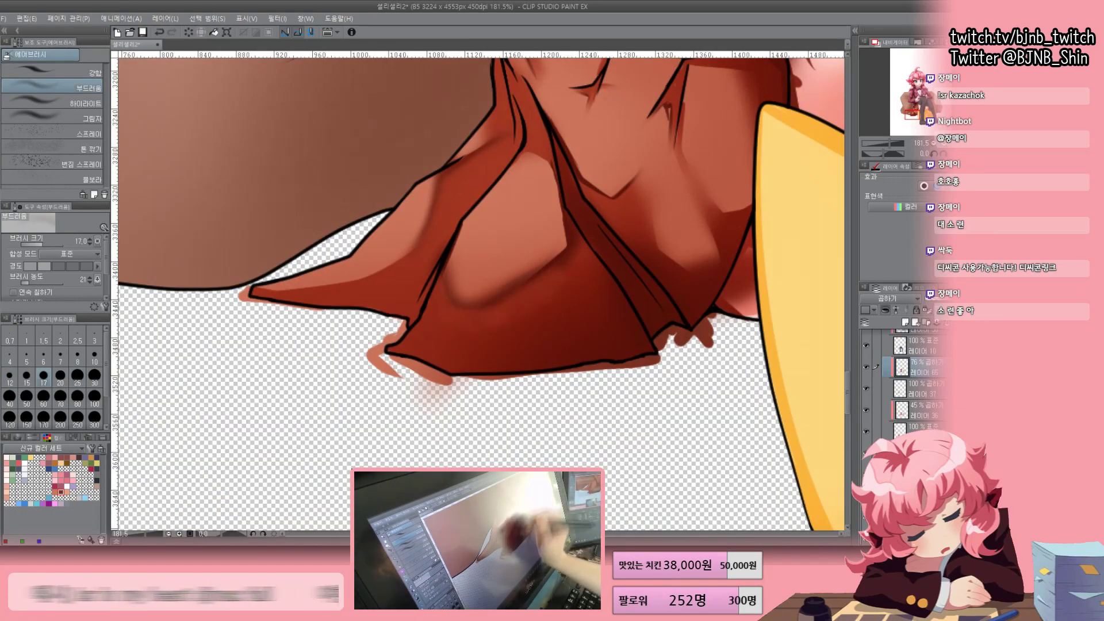
key(ctrl+minus)
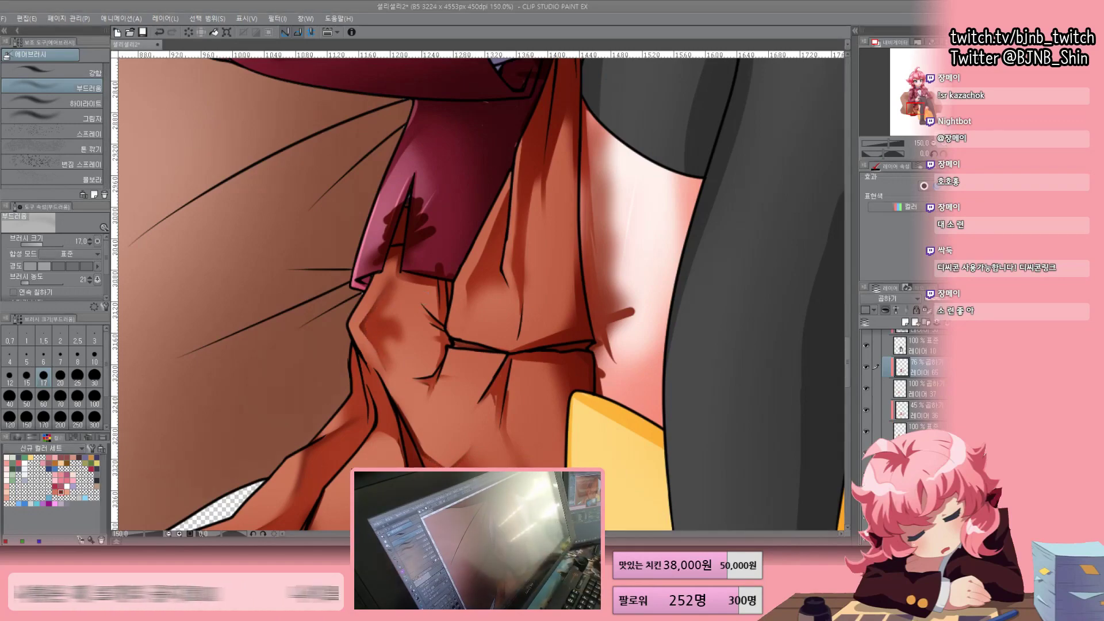
key(ctrl+plus)
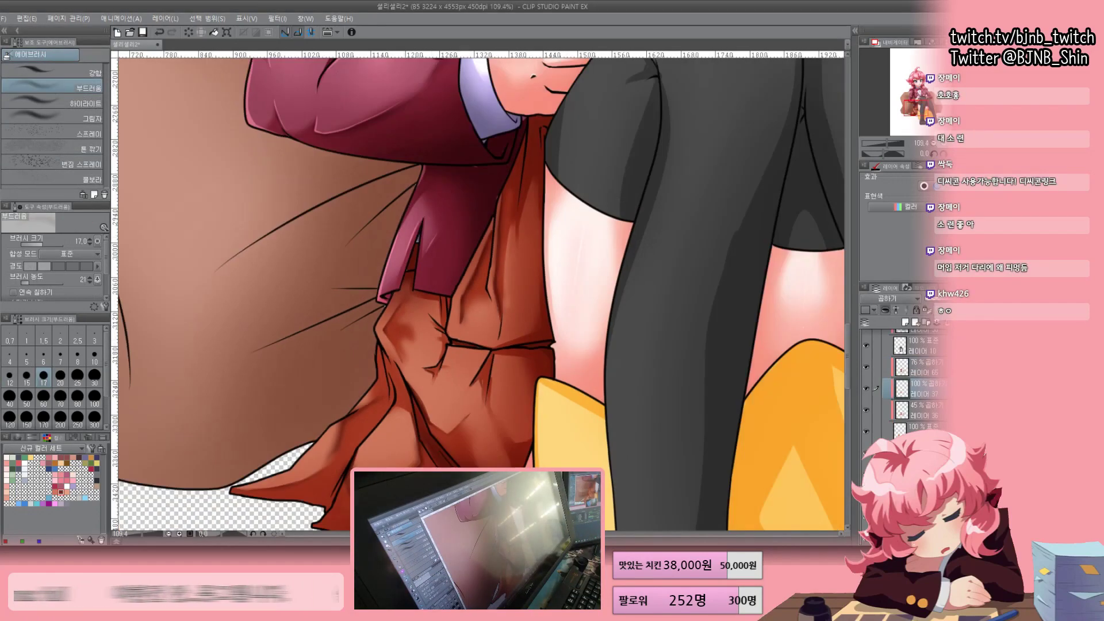
key(ctrl+0)
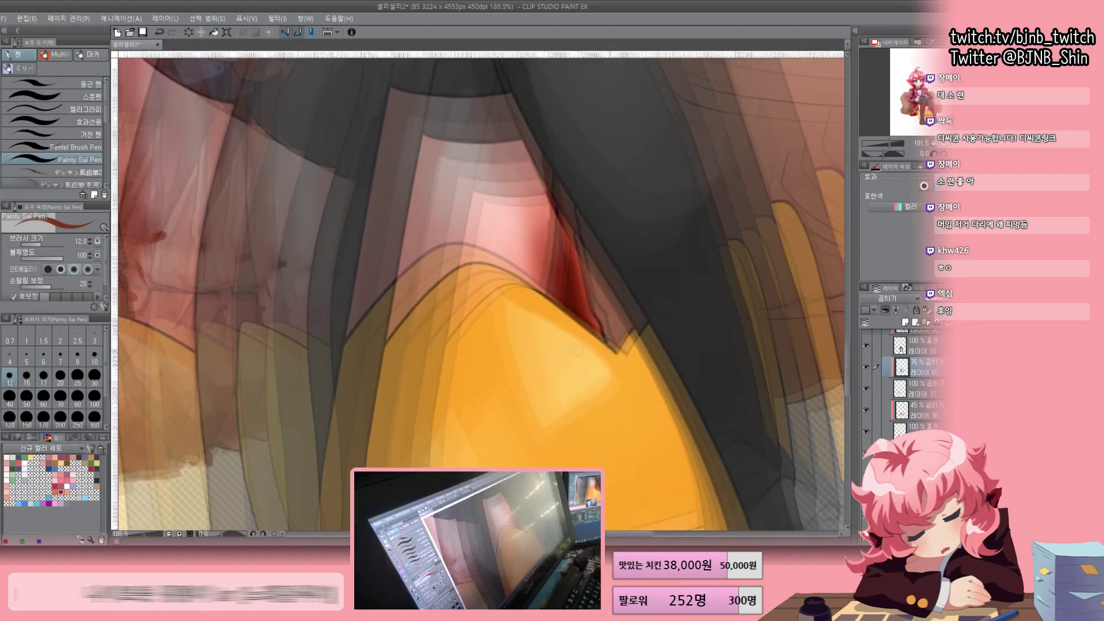
key(ctrl+plus)
Draw crossing dark plaid stripes over the skirt along its folds with Painty Sai Pen at size 25
drag(521, 230, 592, 368)
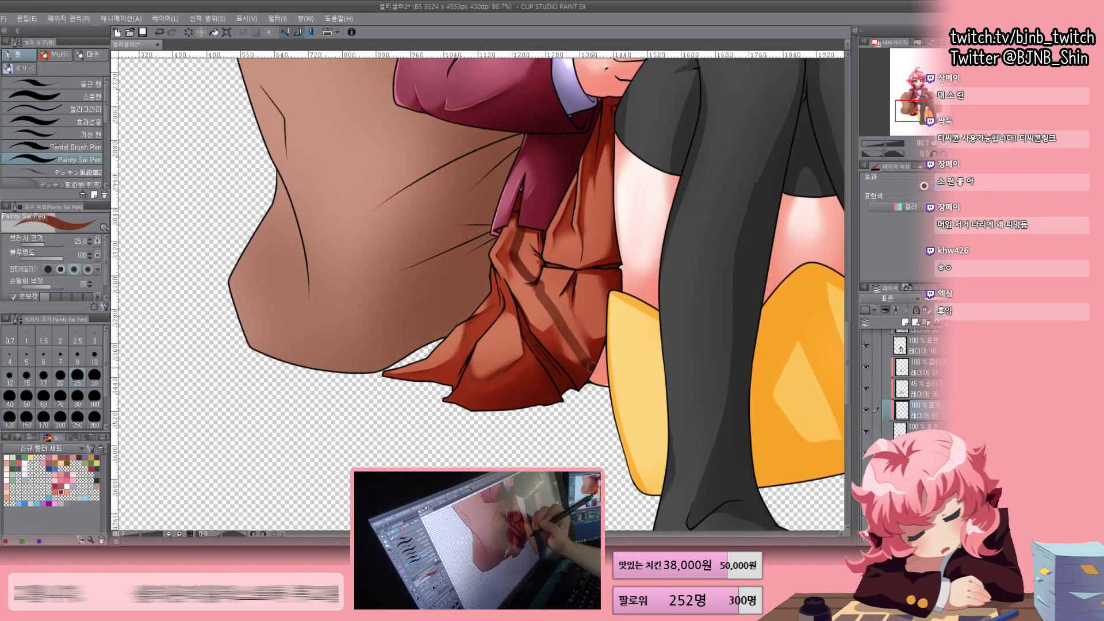
drag(501, 196, 581, 356)
drag(610, 202, 546, 250)
drag(607, 296, 570, 316)
drag(613, 138, 578, 239)
mouse_move(495, 259)
mouse_down()
mouse_move(339, 356)
mouse_move(546, 299)
mouse_move(569, 384)
mouse_up()
Add thin light orange plaid lines across the skirt with Painty Sai Pen at size 15 on a Screen layer and reduce its opacity
key(ctrl+plus)
drag(610, 200, 568, 242)
drag(615, 274, 572, 308)
drag(479, 268, 525, 262)
key(ctrl+minus)
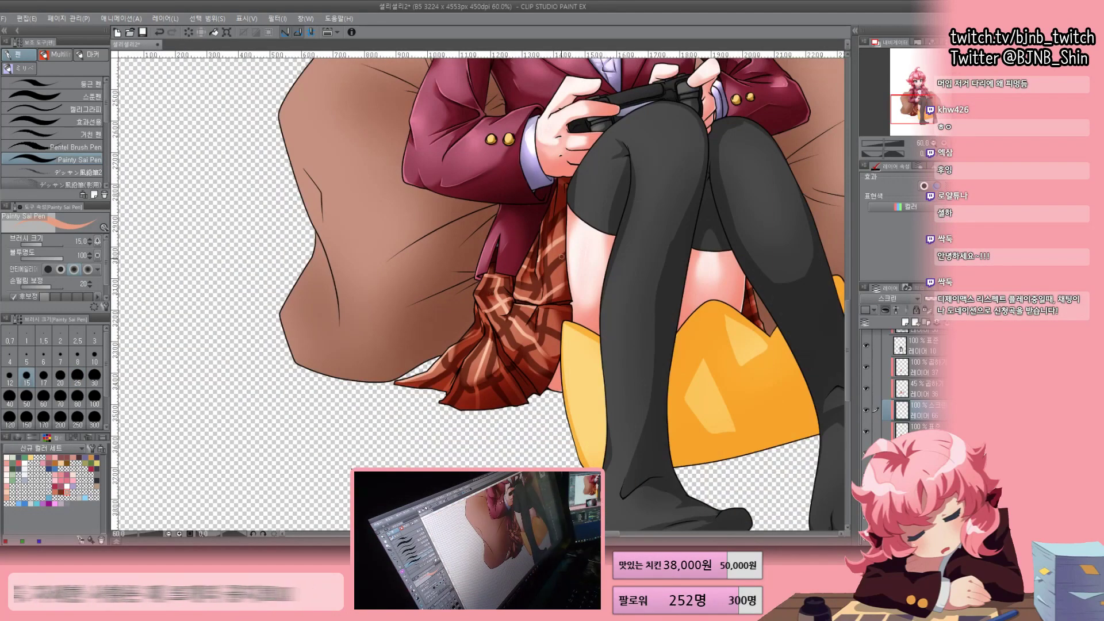
key(ctrl+minus)
Shade the plaid skirt with the soft airbrush on a new Multiply layer set to 44% opacity
key(b)
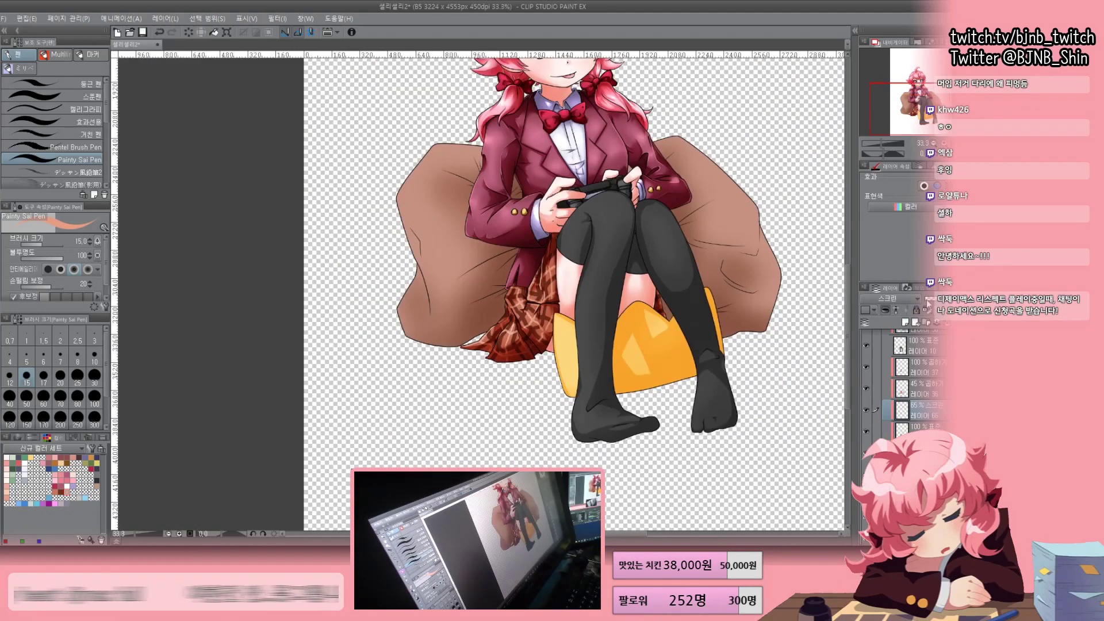
key(ctrl+shift+n)
key(ctrl+plus)
drag(549, 268, 437, 396)
Paint highlights along the skirt's folds with Painty Sai Pen at size 15 on an Add (Glow) layer at 23% opacity, and save
key(p)
key(ctrl+plus)
key(ctrl+plus)
key(ctrl+plus)
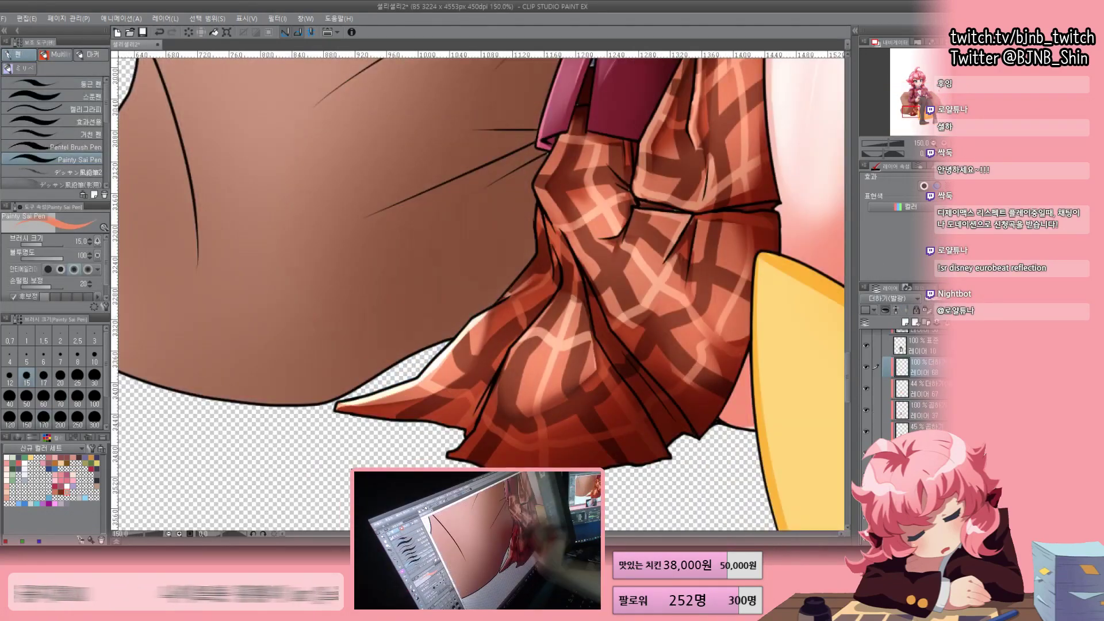
key(ctrl+z)
drag(480, 293, 348, 506)
key(ctrl+minus)
key(ctrl+minus)
key(ctrl+minus)
key(ctrl+minus)
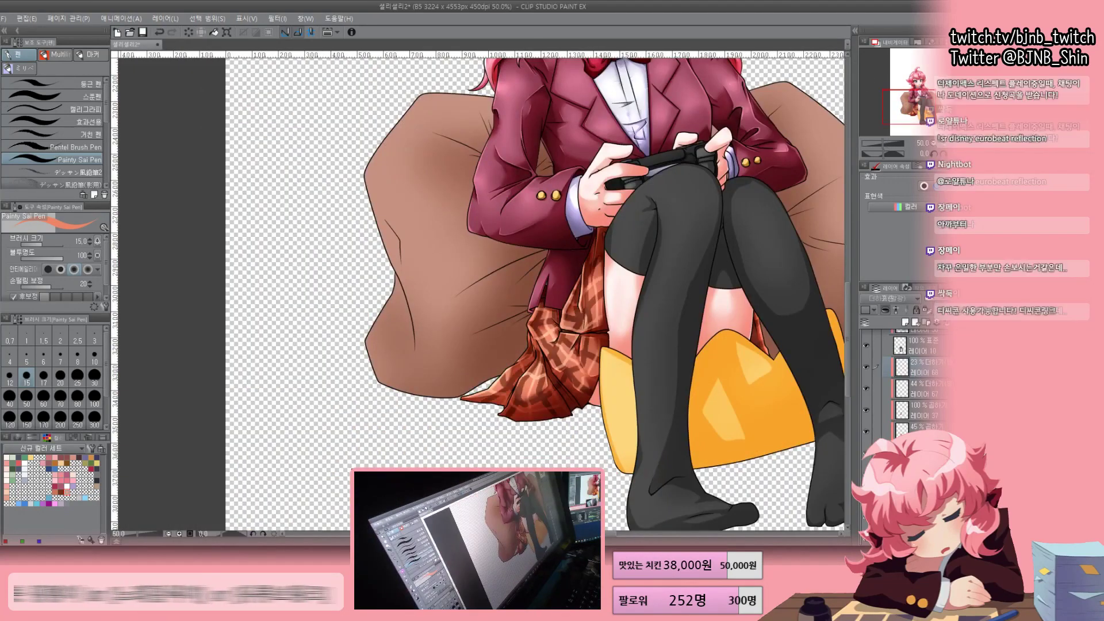
key(ctrl+s)
Soften the shading of the black stockings with the soft airbrush at sizes 40 and 70 on their Multiply layer
key(ctrl+plus)
key(ctrl+plus)
key(ctrl+plus)
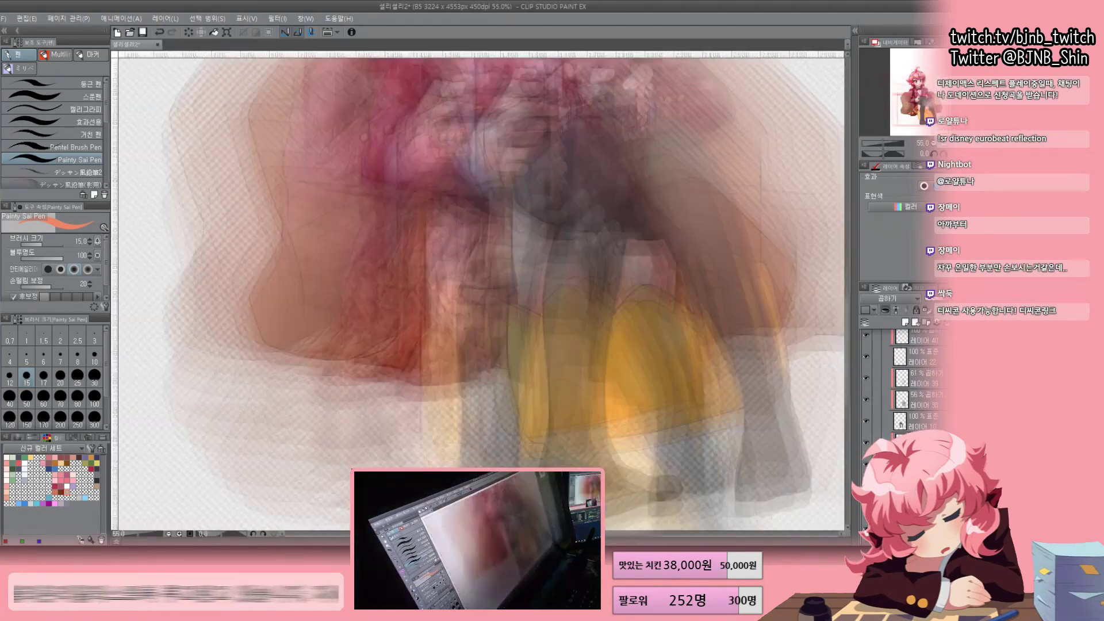
key(b)
key(ctrl+plus)
key(ctrl+minus)
key(ctrl+minus)
key(bracketleft)
key(bracketleft)
key(bracketleft)
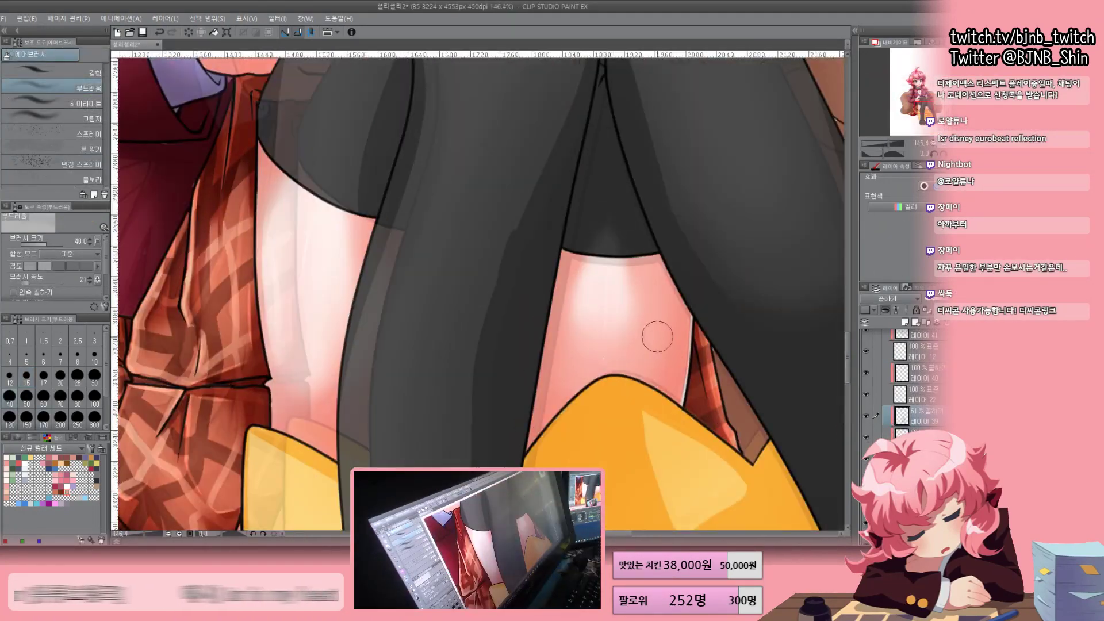
key(bracketleft)
key(bracketleft)
key(bracketleft)
mouse_move(910, 104)
mouse_down()
mouse_move(911, 113)
mouse_move(914, 97)
mouse_up()
key(bracketright)
key(bracketright)
key(bracketright)
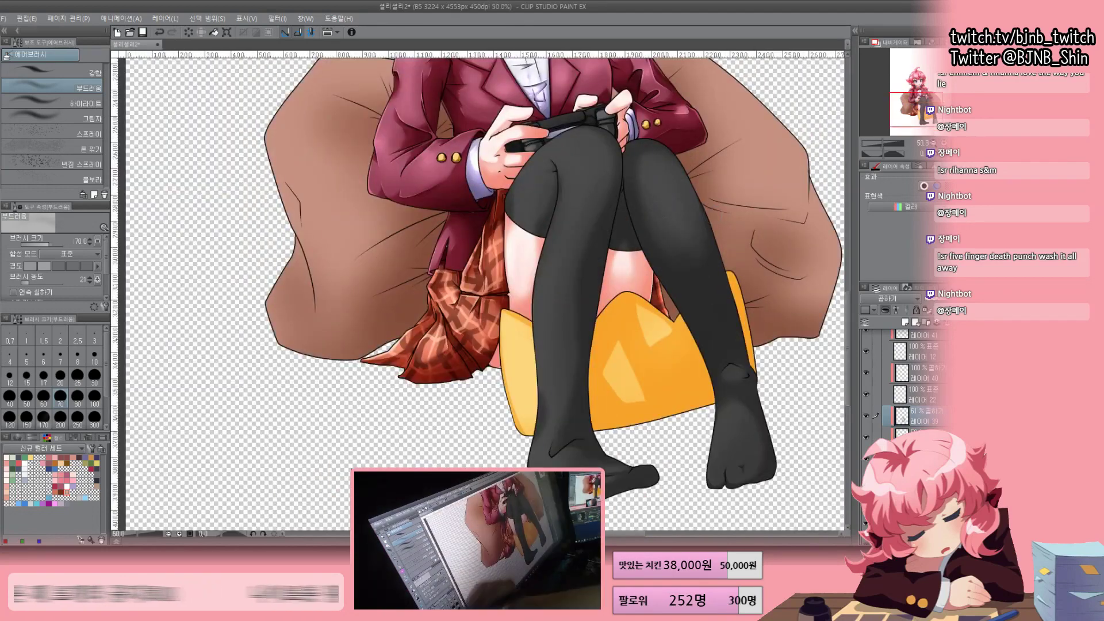
Airbrush soft glows onto both knees of the black stockings at size 70 on an Add (Glow) layer
key(ctrl+minus)
key(ctrl+minus)
key(ctrl+plus)
key(bracketright)
key(bracketright)
key(bracketright)
key(bracketright)
key(bracketright)
key(bracketleft)
key(bracketleft)
key(bracketleft)
key(bracketleft)
key(bracketleft)
drag(575, 233, 601, 208)
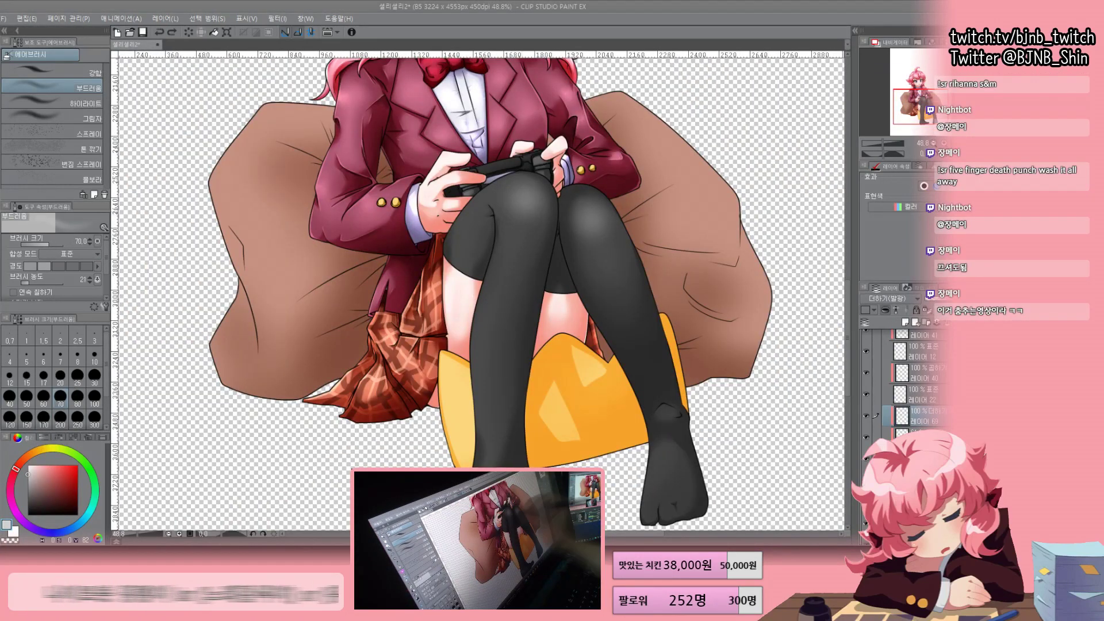
Extend the soft glow down the shins and onto the foot sole with the soft airbrush at size 80
key(bracketright)
drag(496, 409, 493, 282)
drag(913, 106, 913, 108)
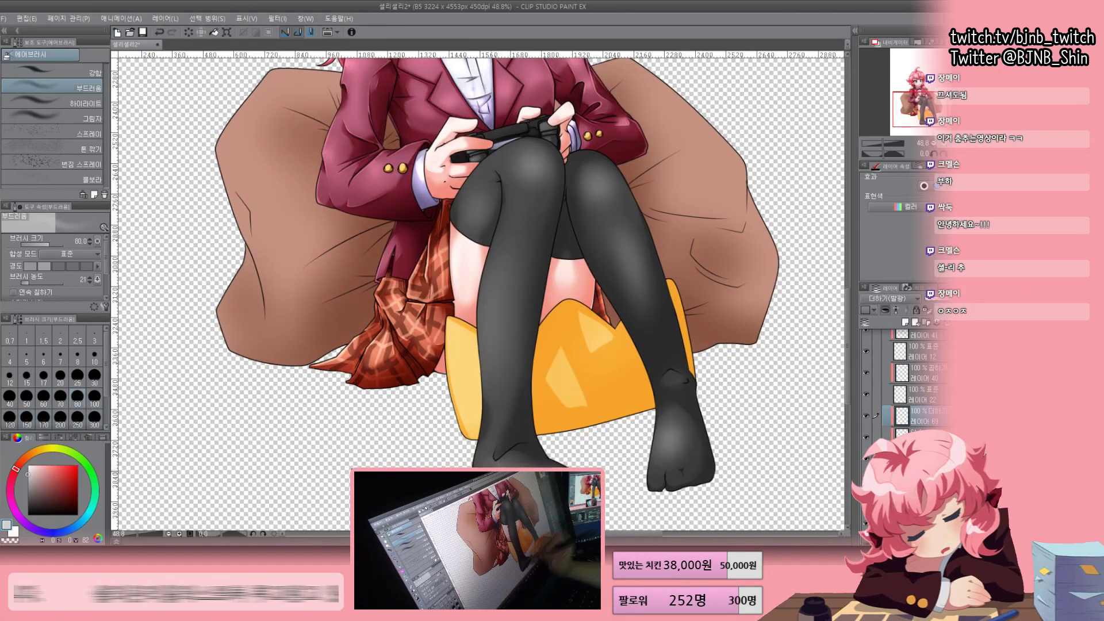
Draw shiny spots on the knees and thin highlight lines along the stockings with Painty Sai Pen at size 15, with the glow layer at 40% opacity
key(p)
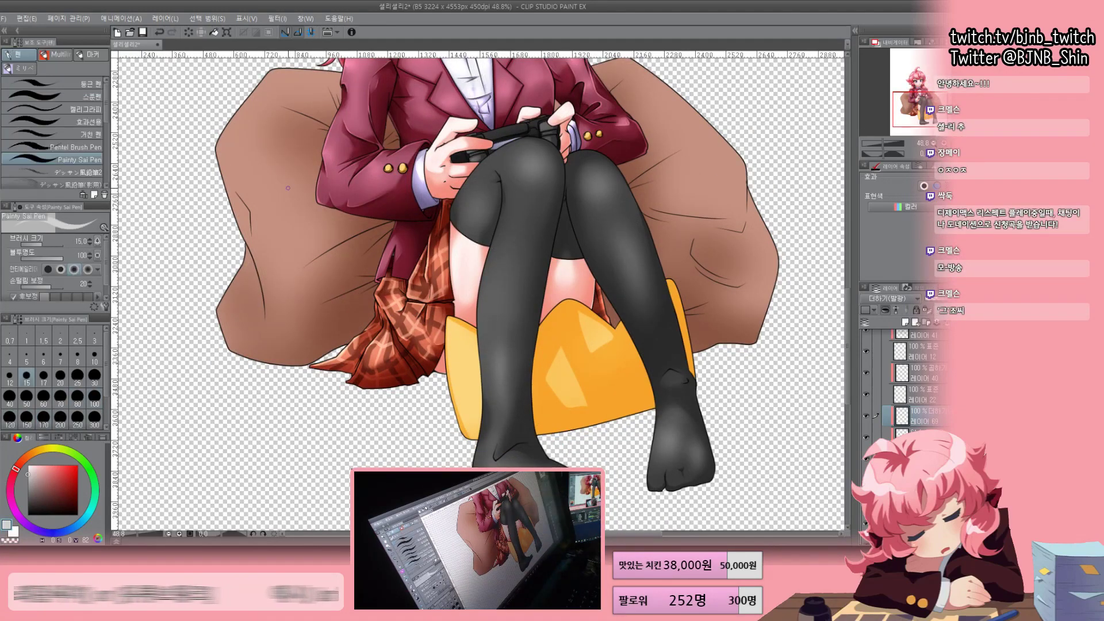
scroll(548, 162, up, 4)
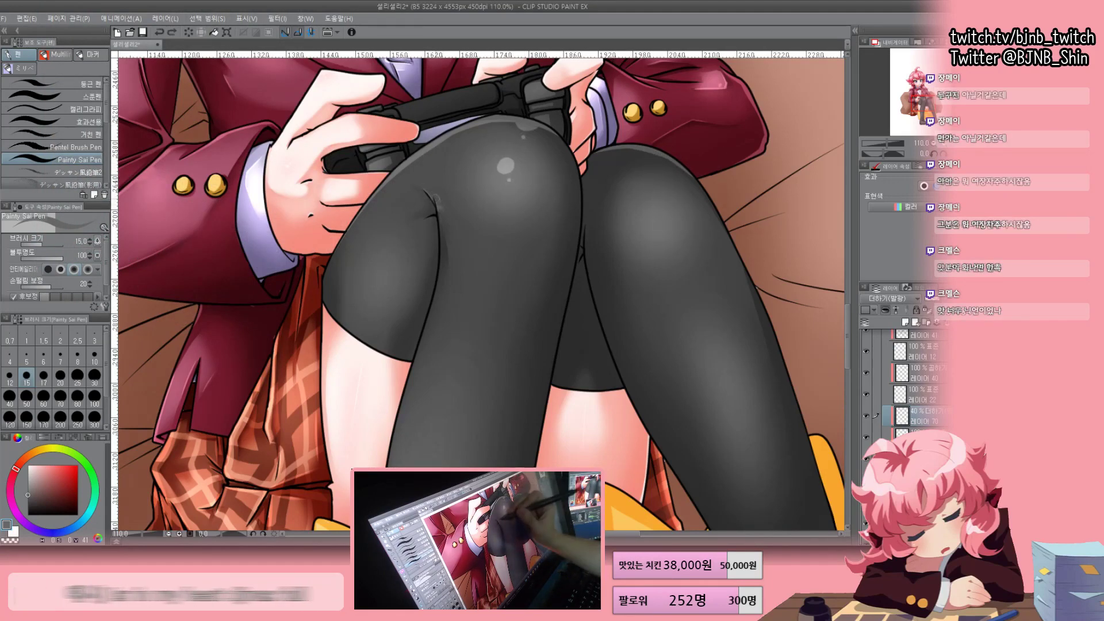
drag(480, 288, 544, 149)
drag(518, 403, 511, 379)
drag(518, 471, 512, 138)
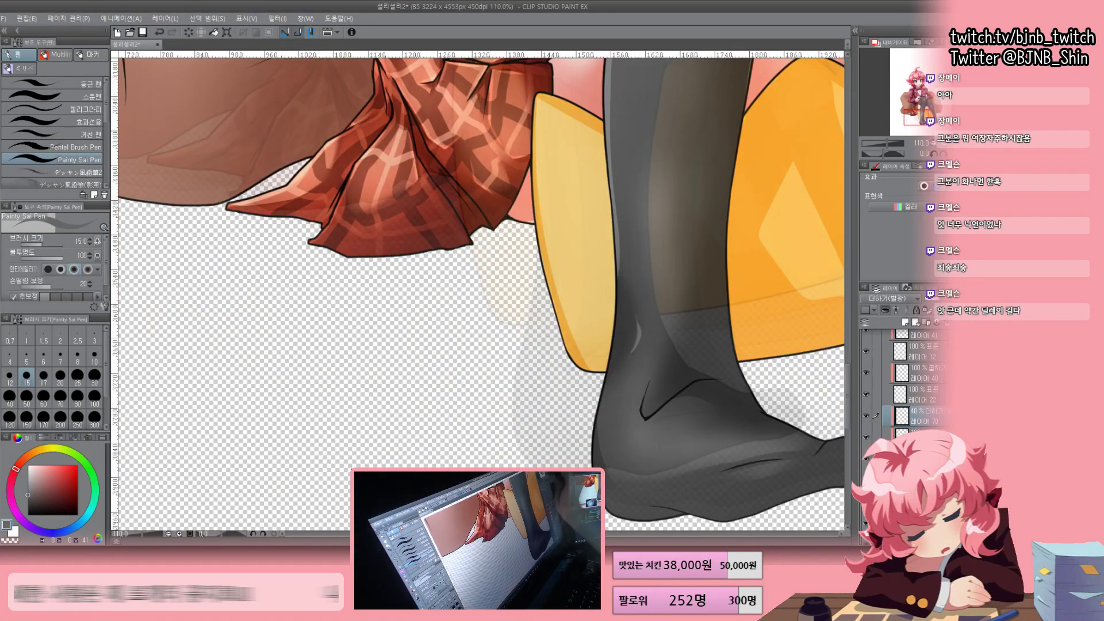
drag(517, 288, 483, 230)
drag(345, 63, 241, 523)
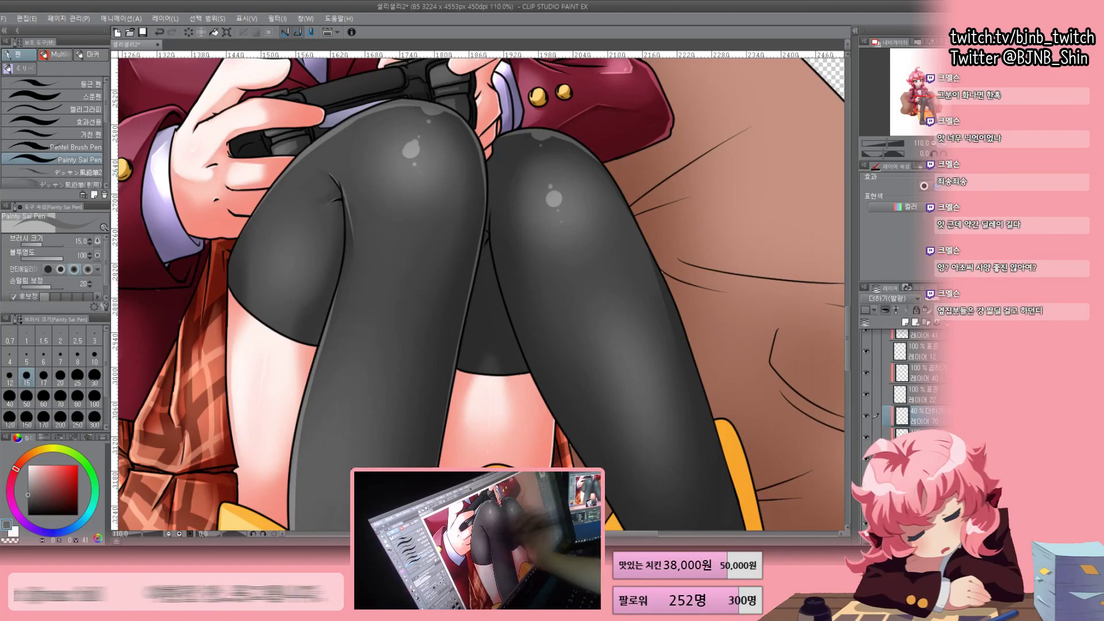
Add thin Painty Sai Pen highlights at size 15 to the stockings' ankle and foot creases, and save
scroll(480, 294, down, 5)
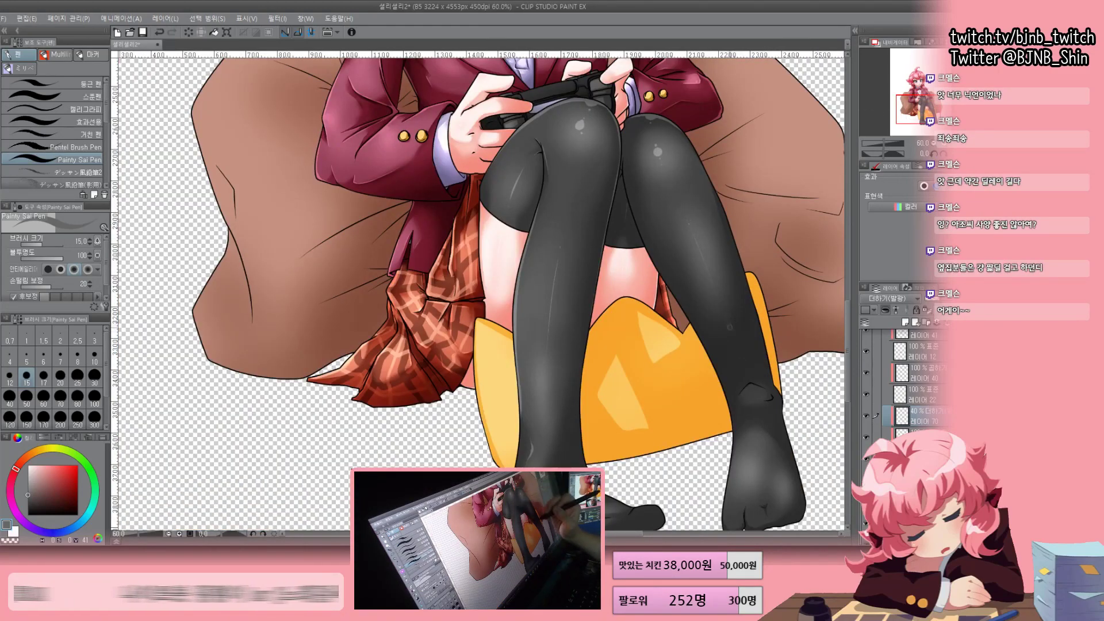
scroll(571, 444, up, 5)
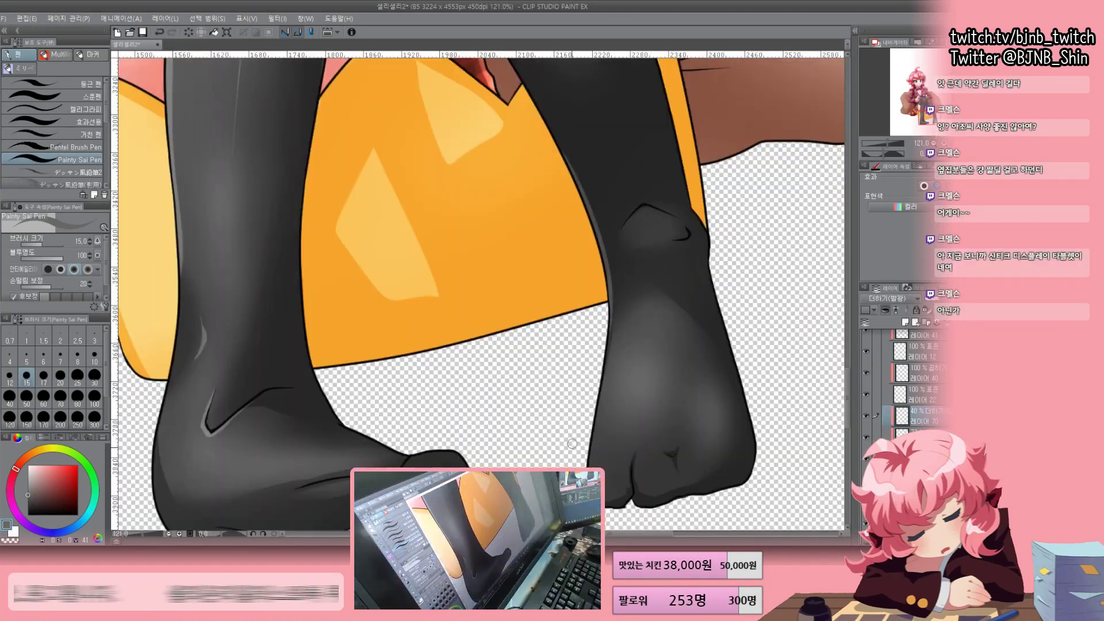
drag(518, 230, 667, 81)
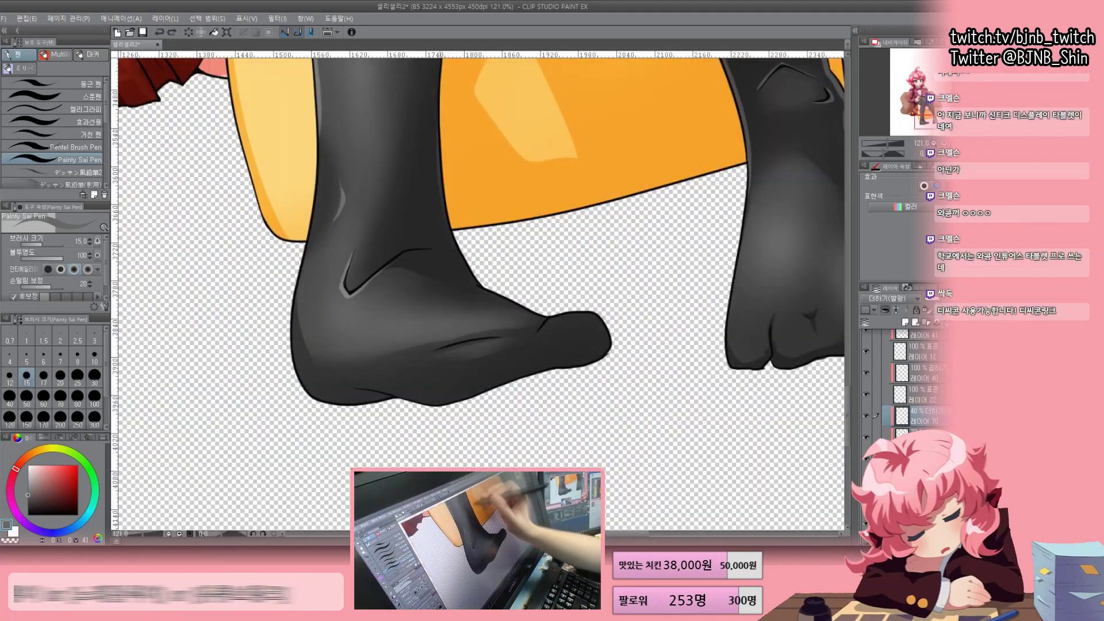
key(ctrl+s)
scroll(480, 294, down, 4)
scroll(479, 294, up, 1)
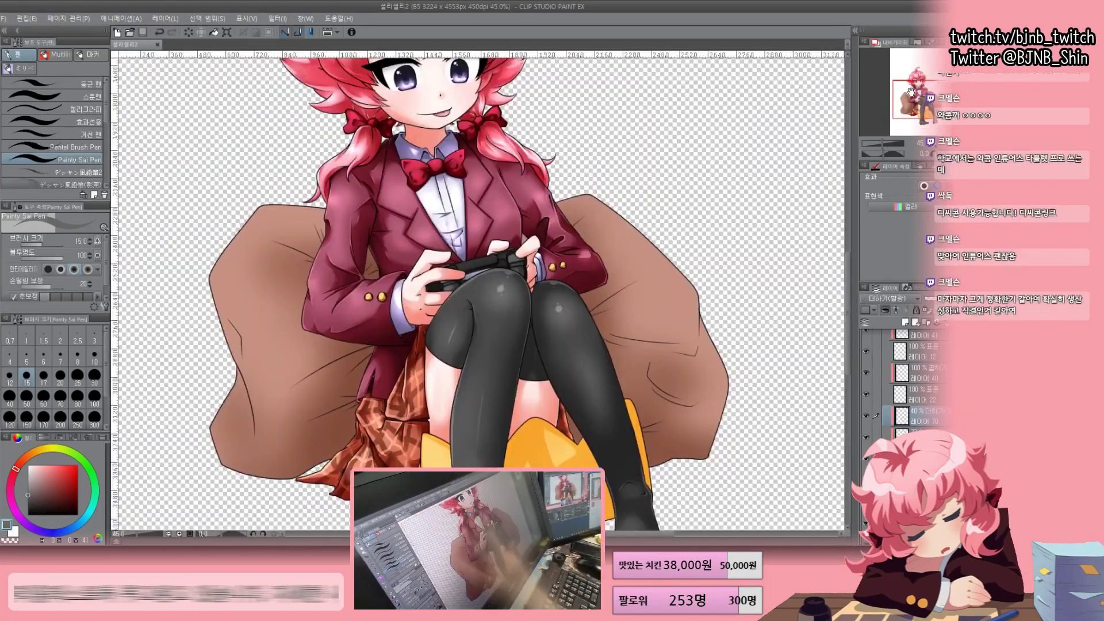
Touch up the thin highlight streaks on the stockings' thighs and calves with Painty Sai Pen at size 15, and save
scroll(480, 293, down, 2)
scroll(628, 284, up, 5)
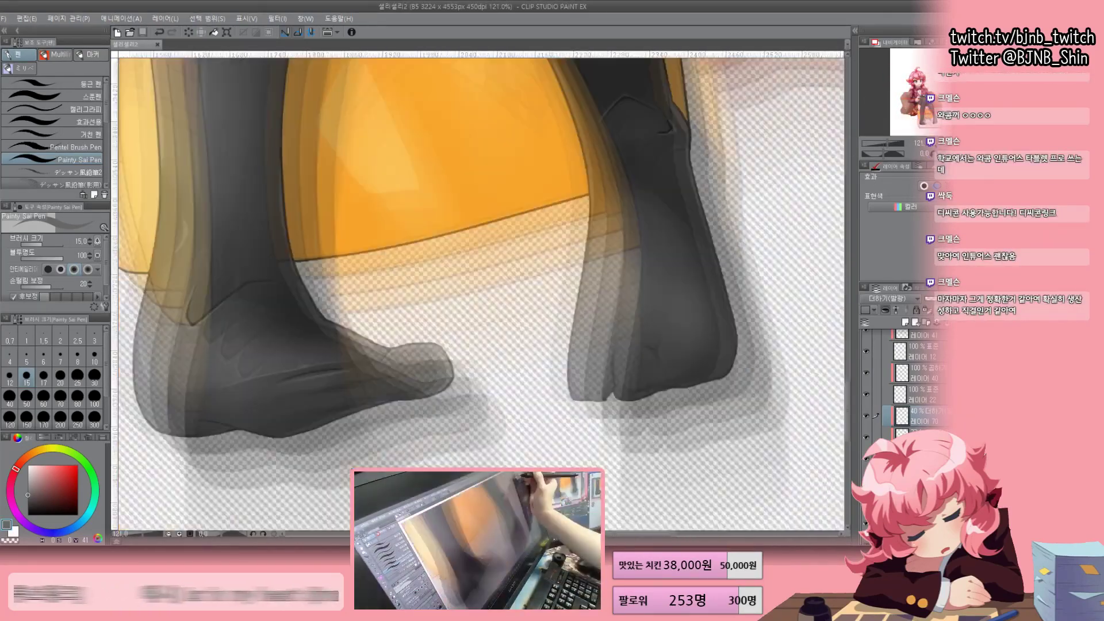
scroll(545, 272, down, 4)
scroll(545, 272, up, 4)
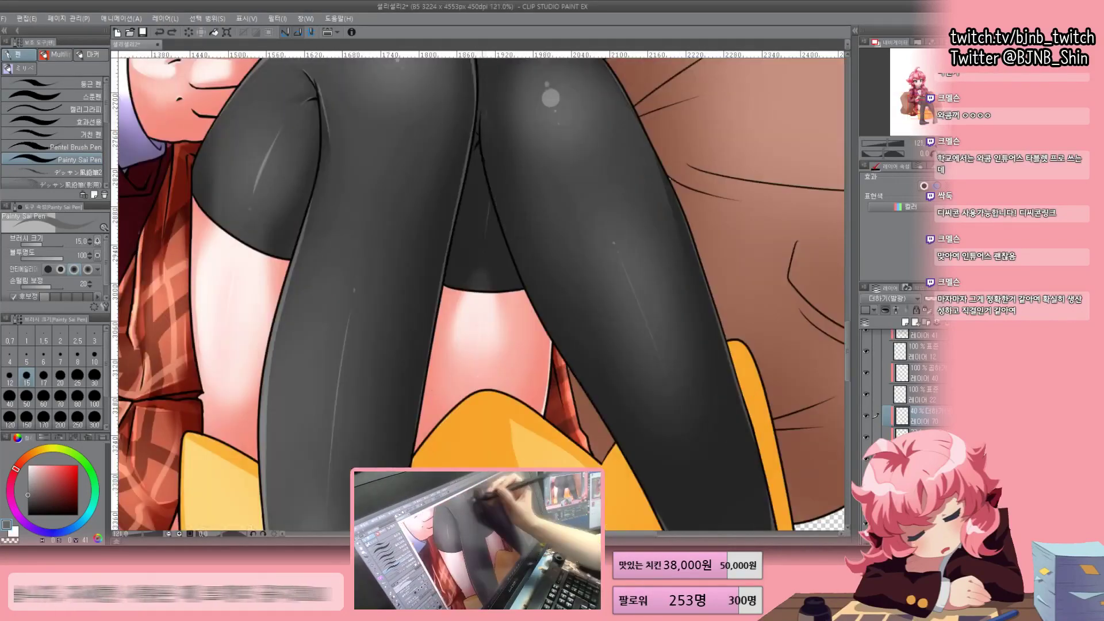
scroll(479, 294, down, 3)
key(ctrl+s)
scroll(480, 293, down, 2)
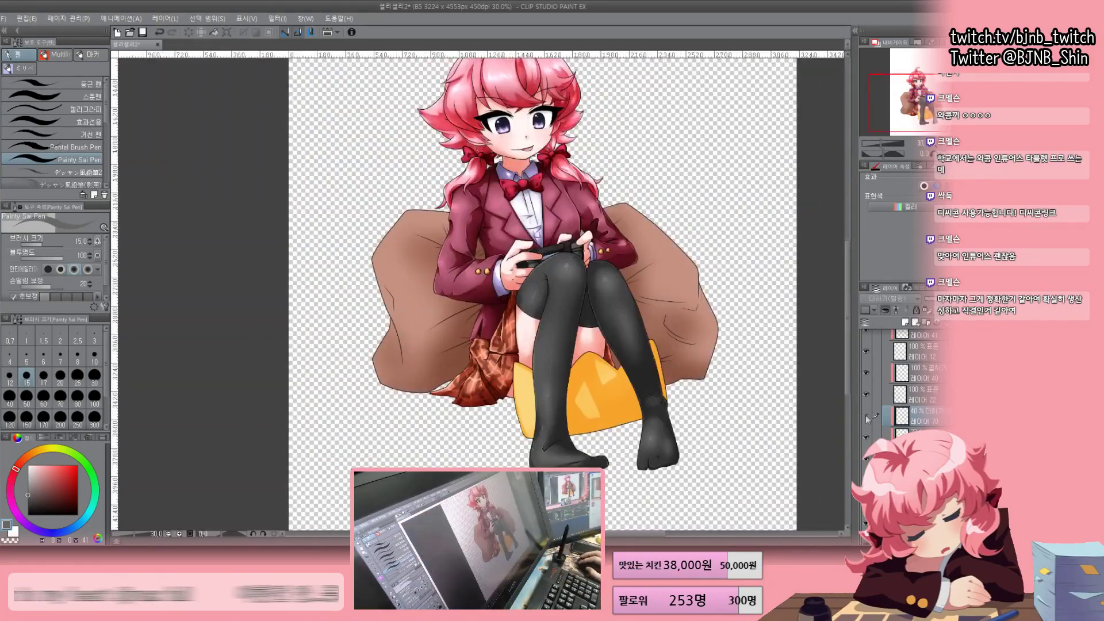
Lower the stockings' glow layer to 31% opacity and darken the stockings with the soft airbrush at size 170 on the Multiply layer
scroll(611, 454, up, 3)
key(b)
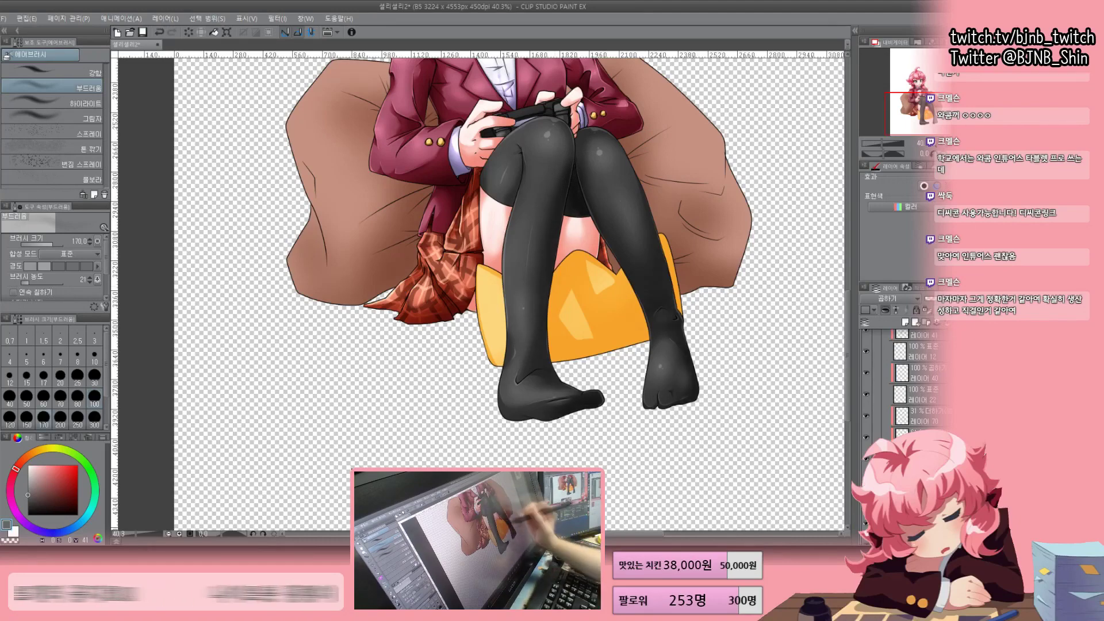
scroll(480, 293, down, 3)
Shade the gold sleeve buttons with the transparent watercolor brush at size 7 on a Multiply layer
scroll(479, 293, up, 5)
key(b)
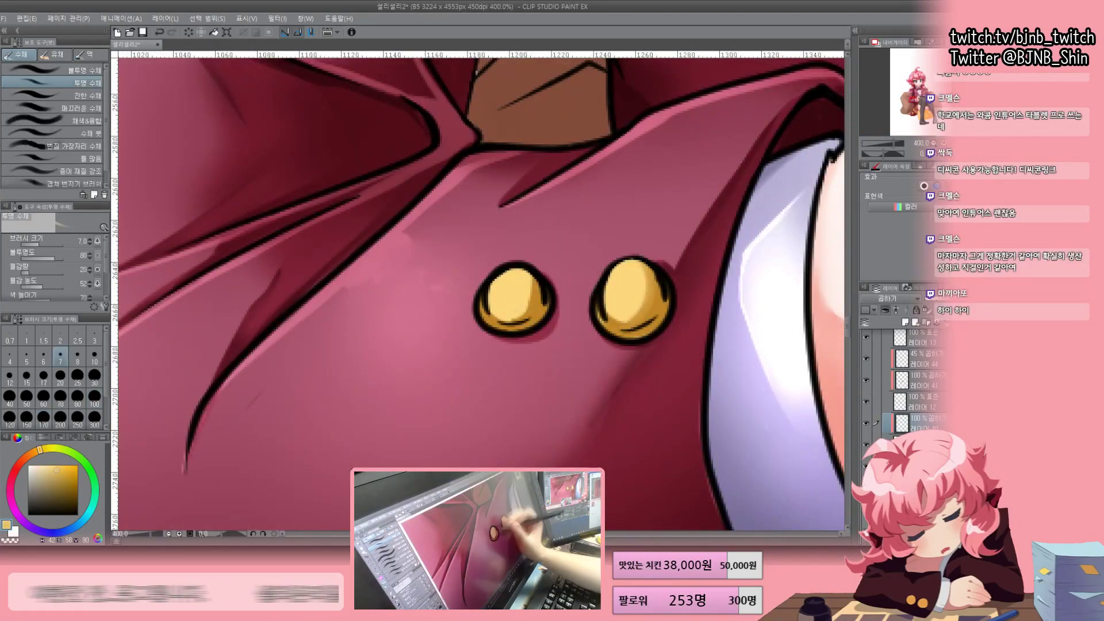
scroll(479, 294, down, 1)
Paint bright yellow highlights on the gold sleeve buttons with Painty Sai Pen at size 7 on a Glow Dodge layer, and save
scroll(712, 281, up, 1)
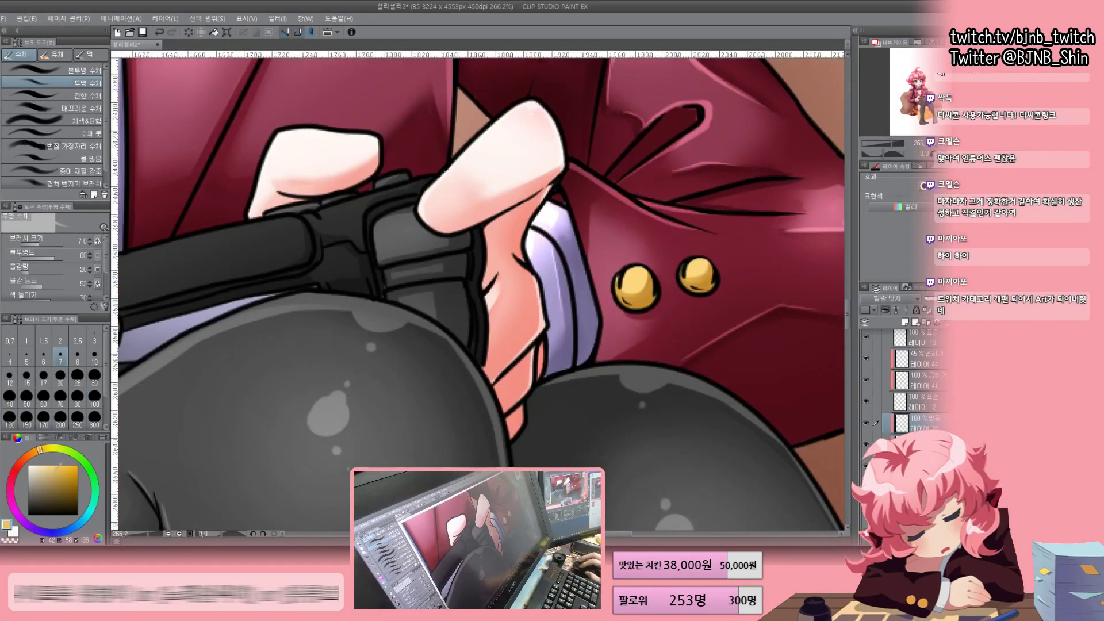
scroll(768, 322, up, 2)
key(p)
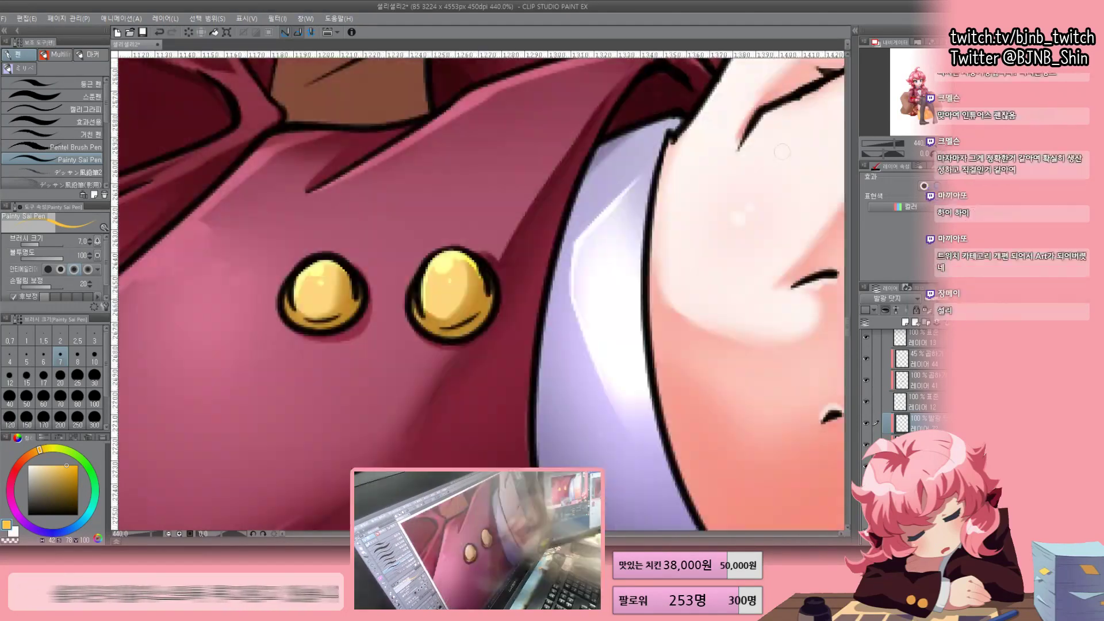
key(ctrl+s)
Paint thin grey highlights and fine ribbed texture on the black game controller with Painty Sai Pen at size 4 on a Screen layer
scroll(447, 330, down, 8)
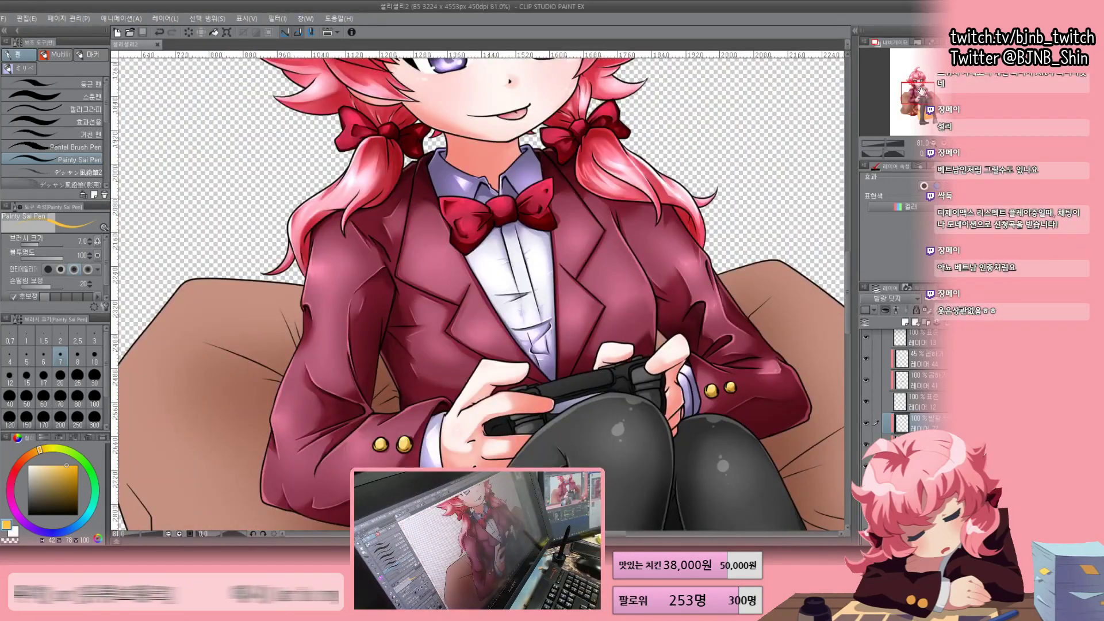
scroll(552, 293, up, 5)
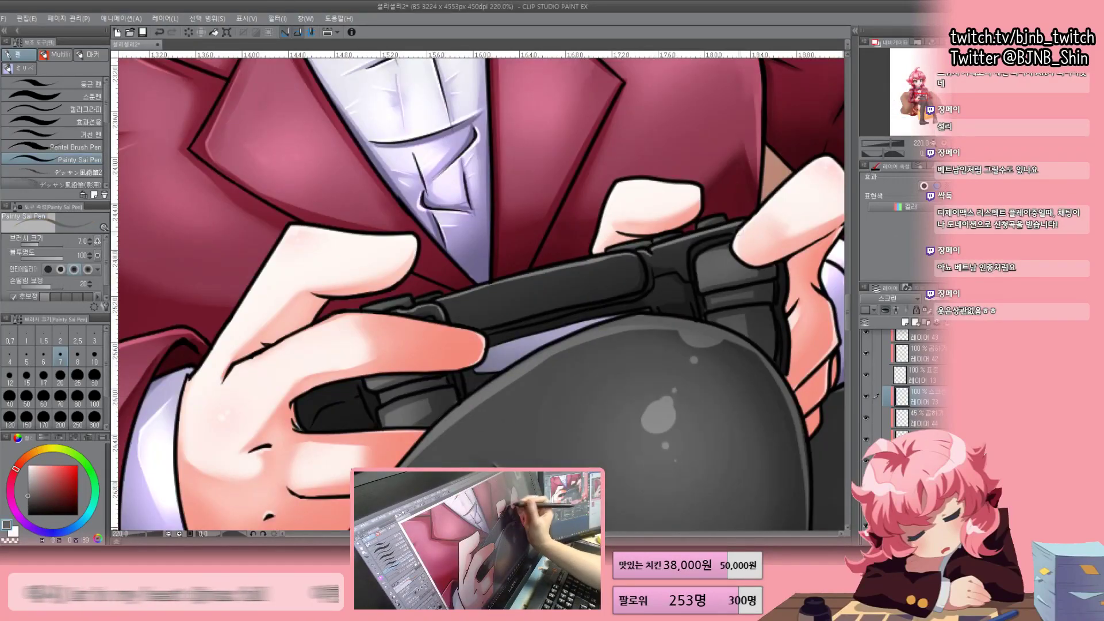
scroll(574, 351, up, 1)
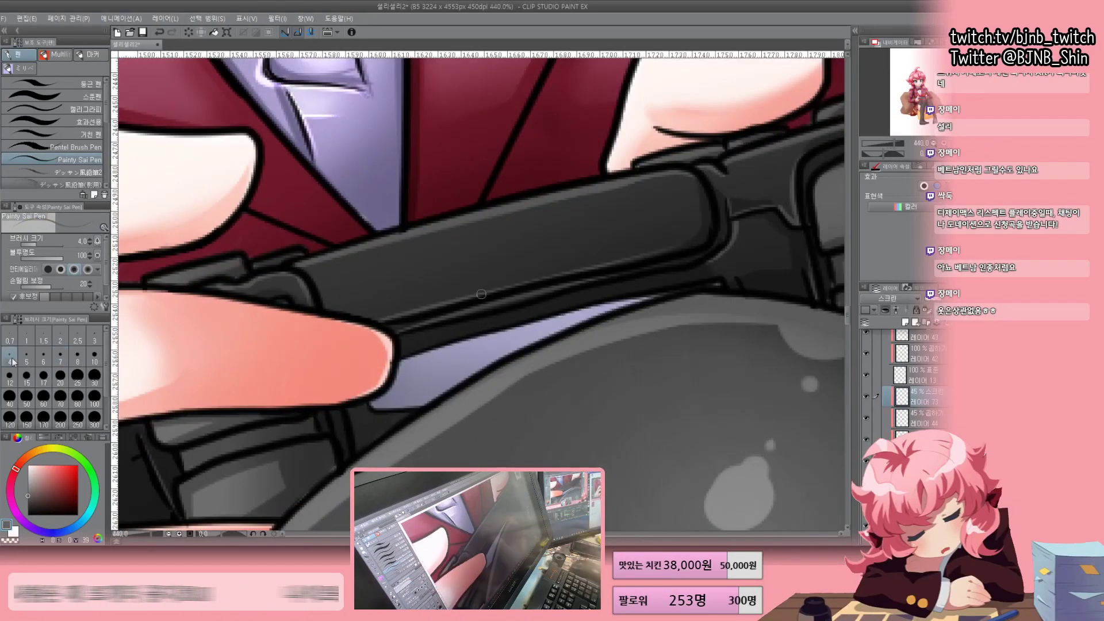
scroll(480, 293, down, 8)
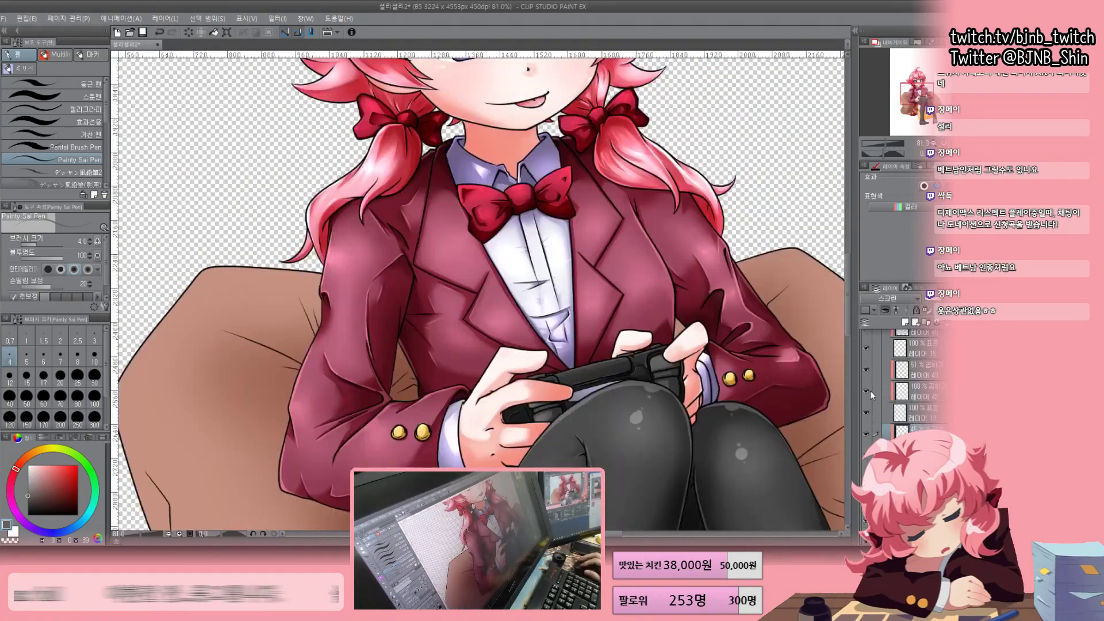
scroll(480, 293, up, 4)
scroll(481, 294, down, 8)
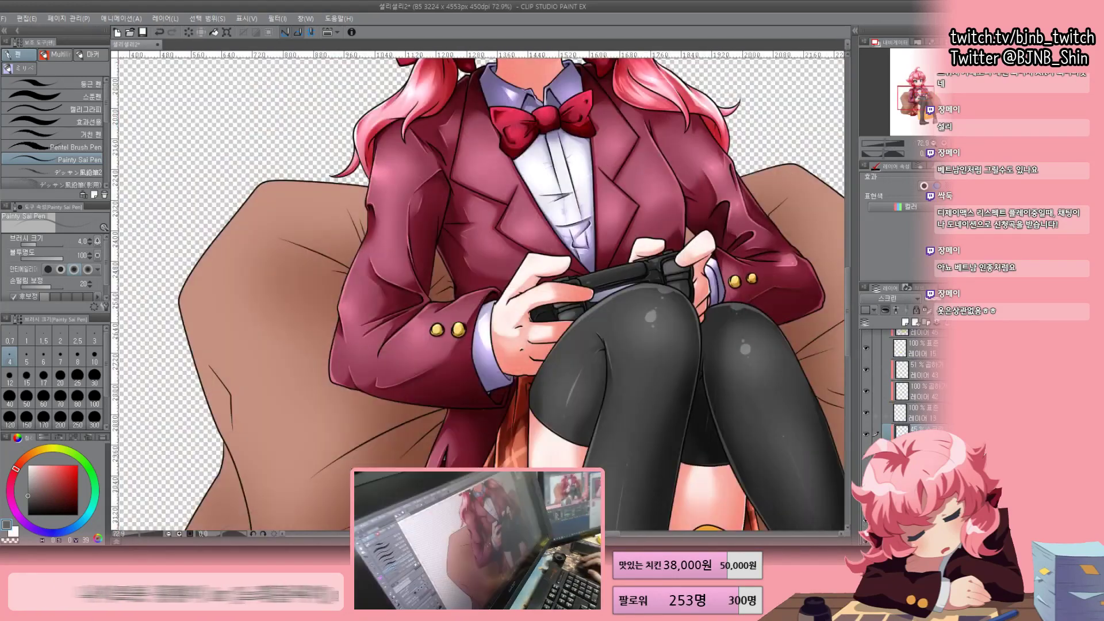
scroll(480, 293, up, 5)
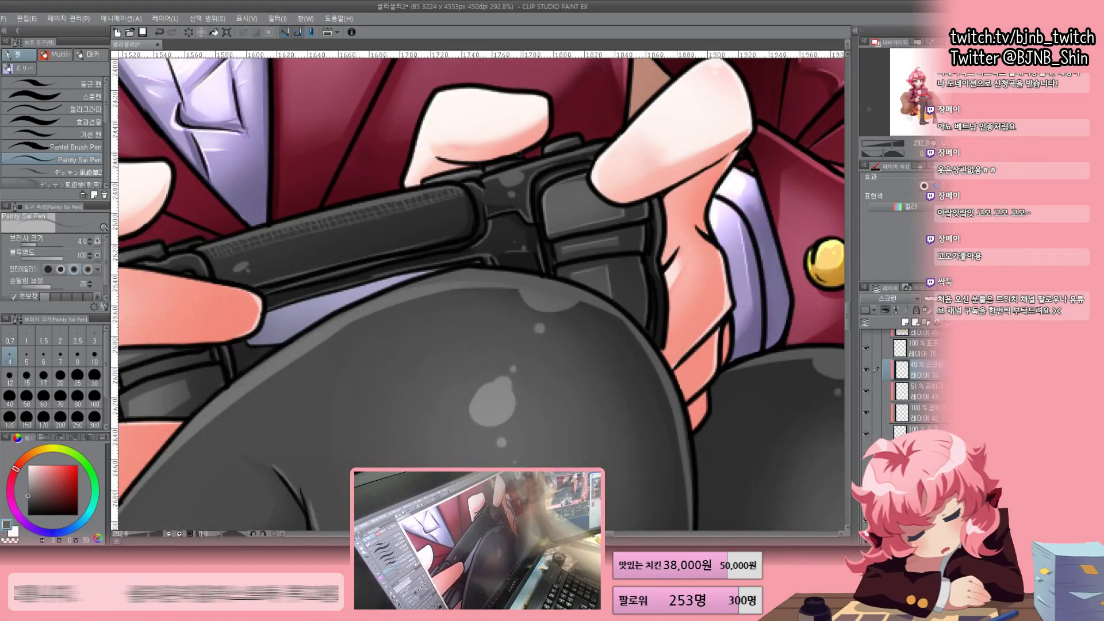
Draw dark groove details on both of the controller's grips with Painty Sai Pen at size 4 on a Multiply layer
scroll(480, 293, up, 1)
scroll(480, 294, down, 1)
drag(480, 293, 816, 80)
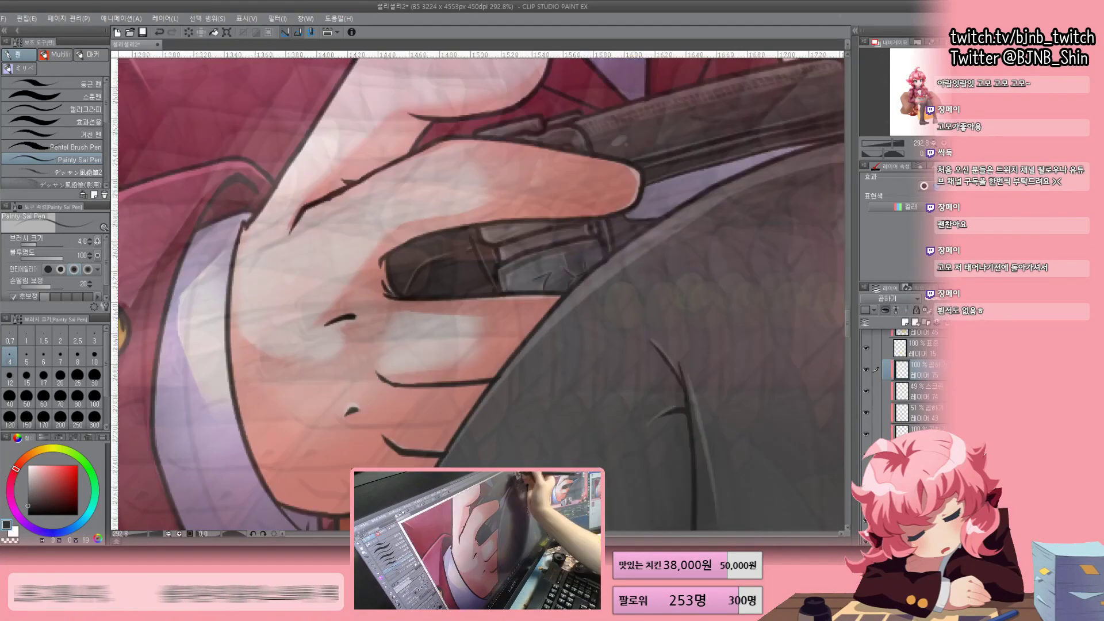
drag(480, 293, 228, 460)
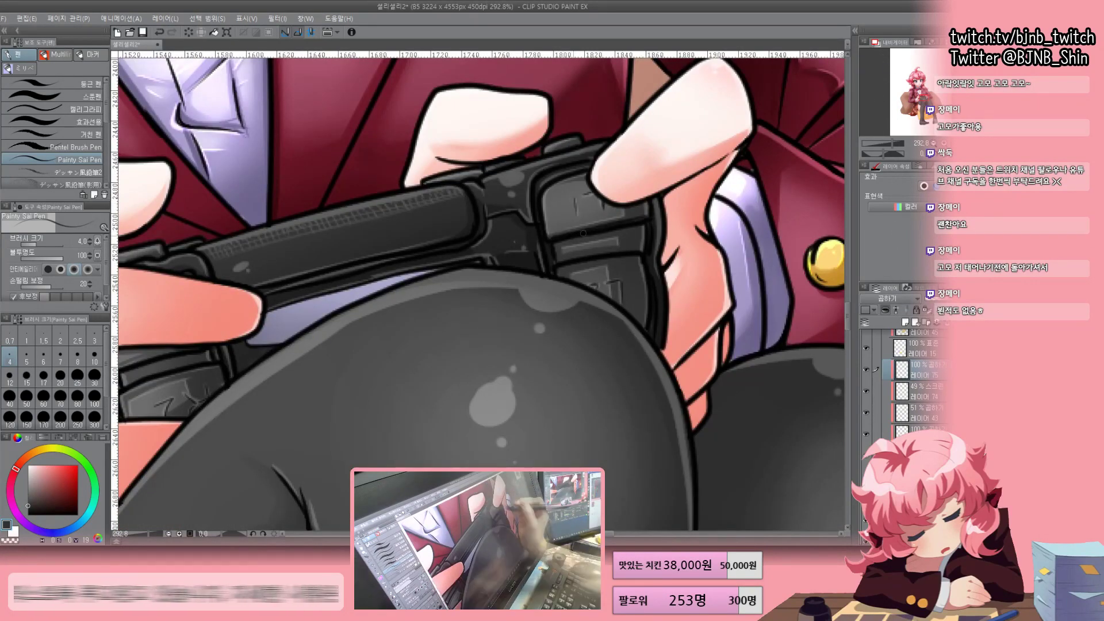
Brush a bluish glow around the controller and the shirt below it with the soft airbrush at size 30 on a glow layer at 61% opacity, and save
key(b)
key(ctrl+shift+n)
scroll(495, 357, down, 5)
key(bracketleft)
scroll(496, 357, up, 5)
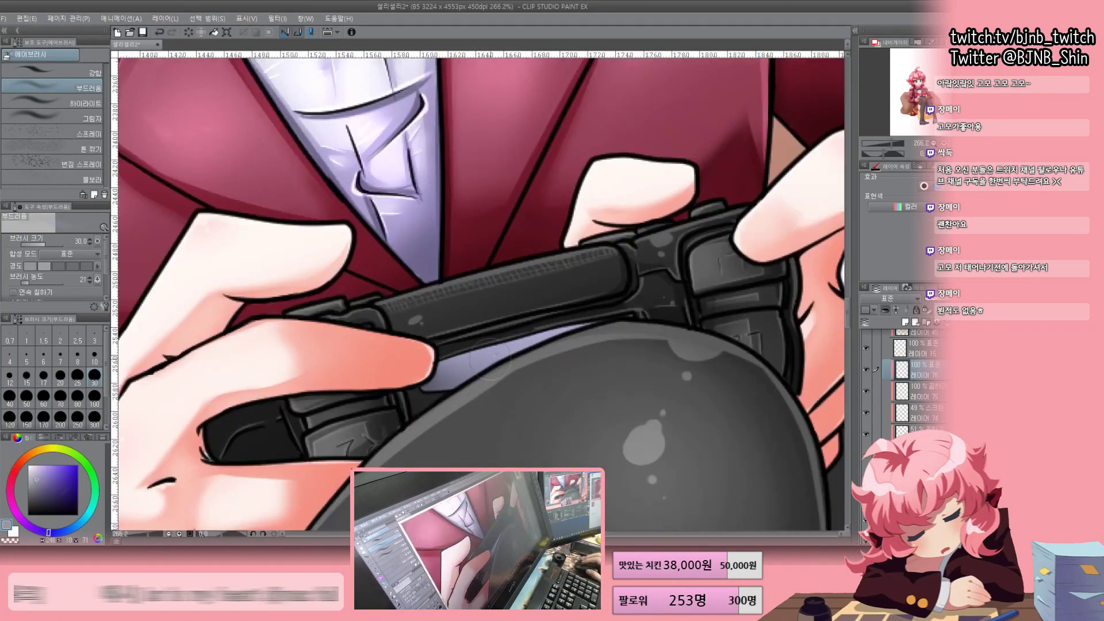
key(ctrl+shift+d)
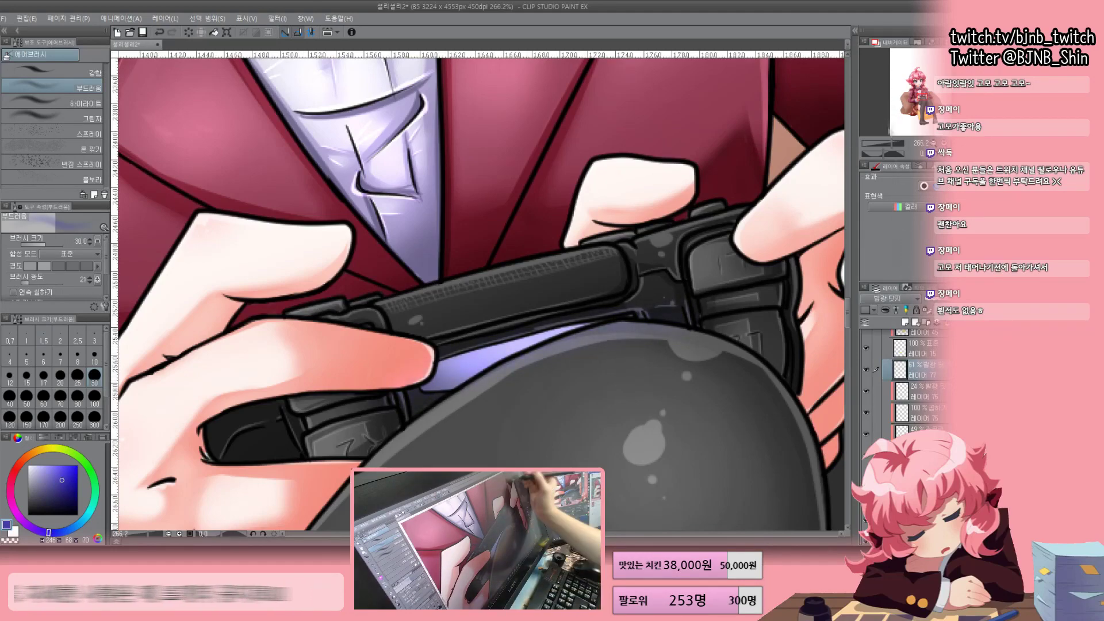
key(ctrl+s)
Shade the yellow cushion behind the legs with the soft airbrush at sizes 150 and 60 in brownish yellow on a Multiply layer
scroll(742, 451, down, 5)
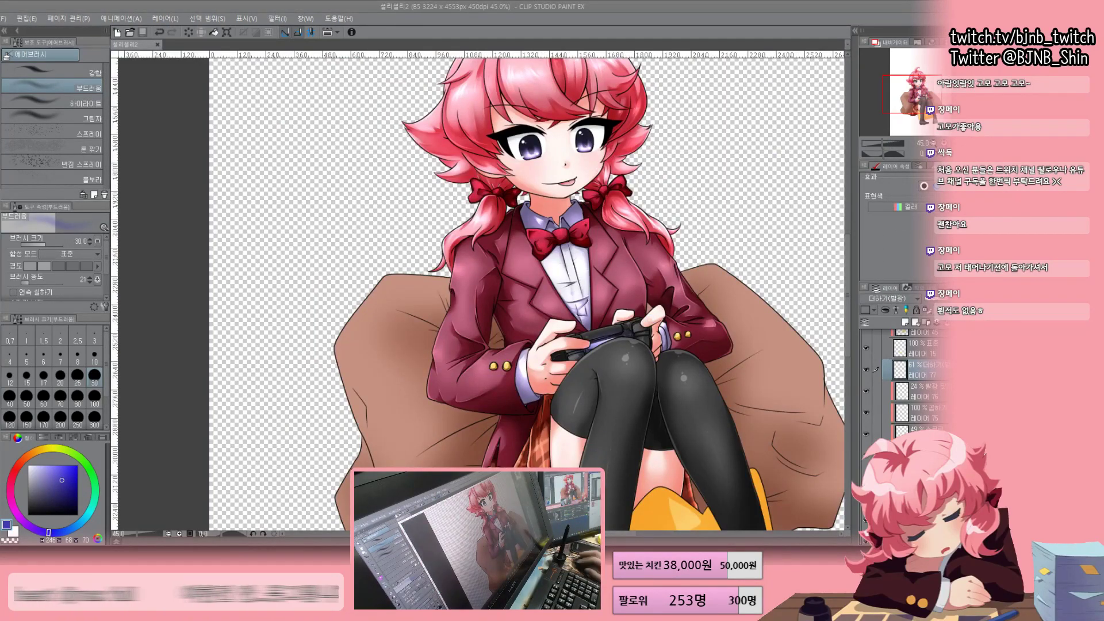
scroll(483, 293, down, 5)
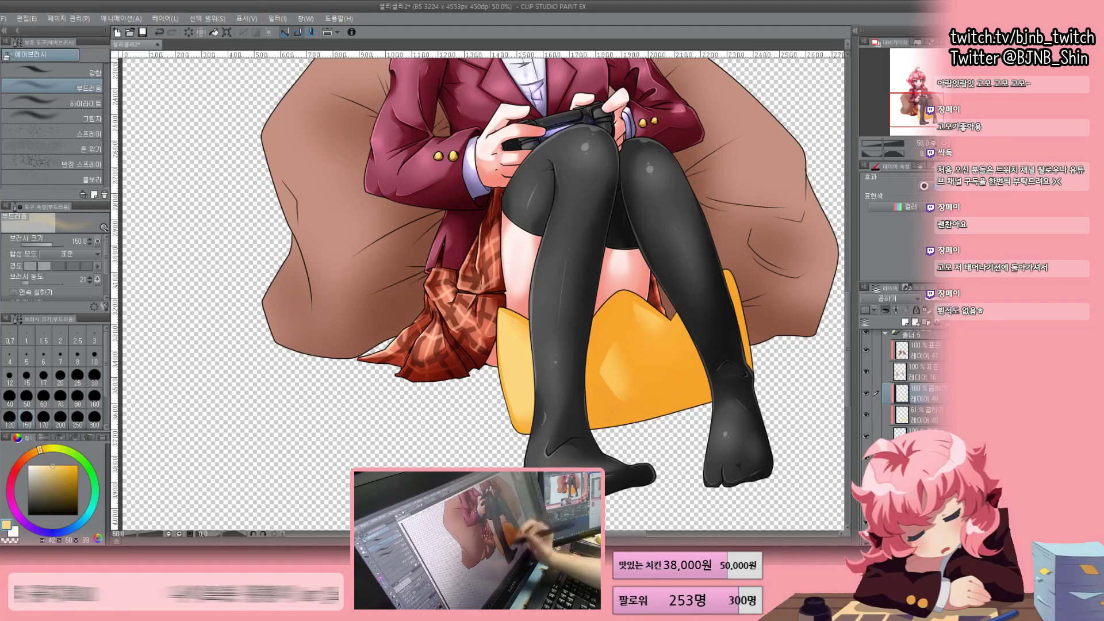
drag(799, 406, 650, 368)
scroll(633, 345, up, 2)
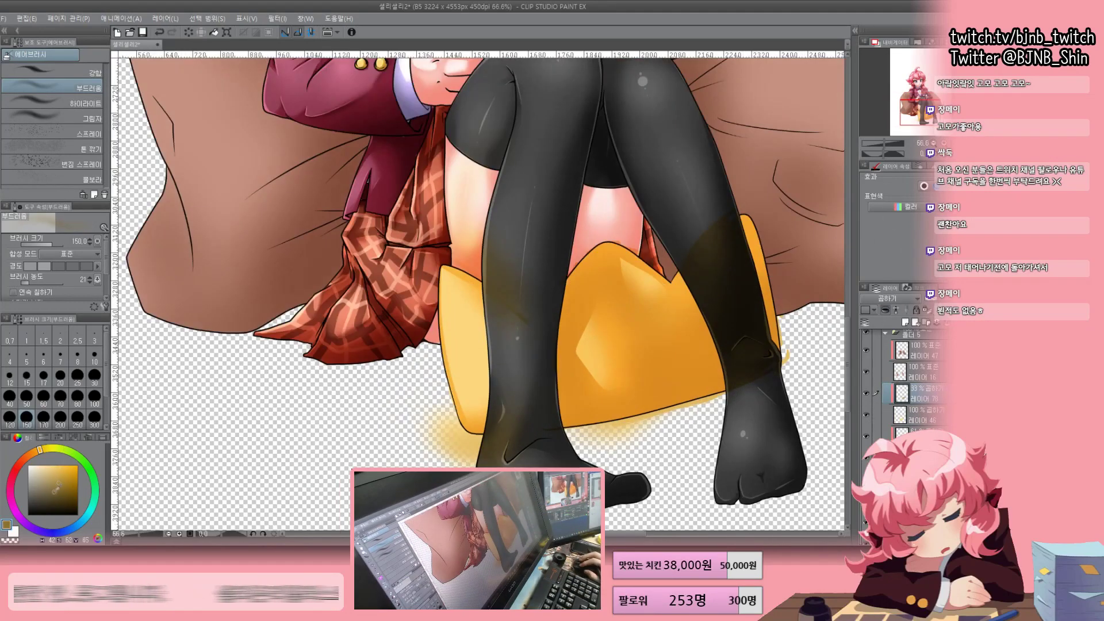
key(p)
key(b)
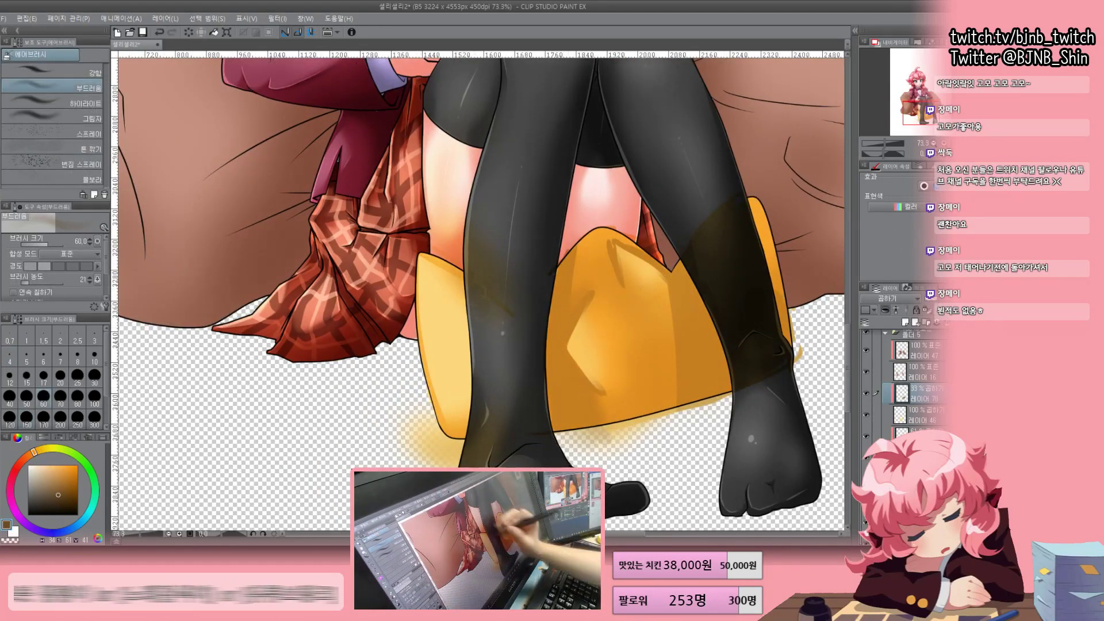
drag(596, 241, 671, 357)
key(ctrl+e)
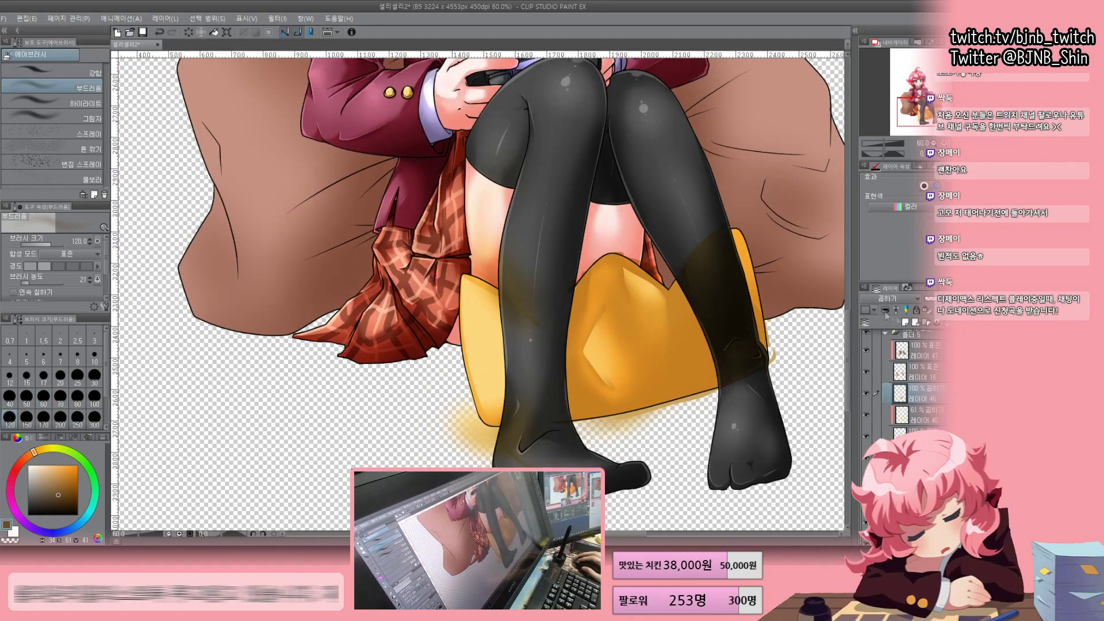
Smooth the yellow cushion's shading with the soft airbrush at sizes 200 and 80, and add soft yellow light at size 150 on an Add (Glow) layer
key(ctrl+alt+0)
drag(366, 355, 381, 358)
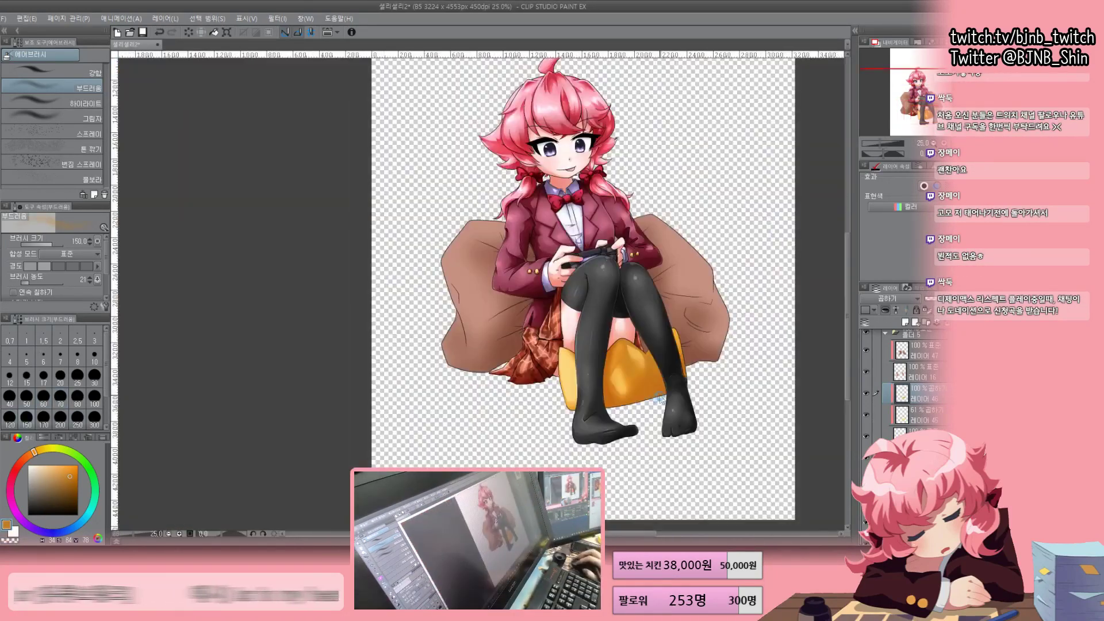
key(ctrl+0)
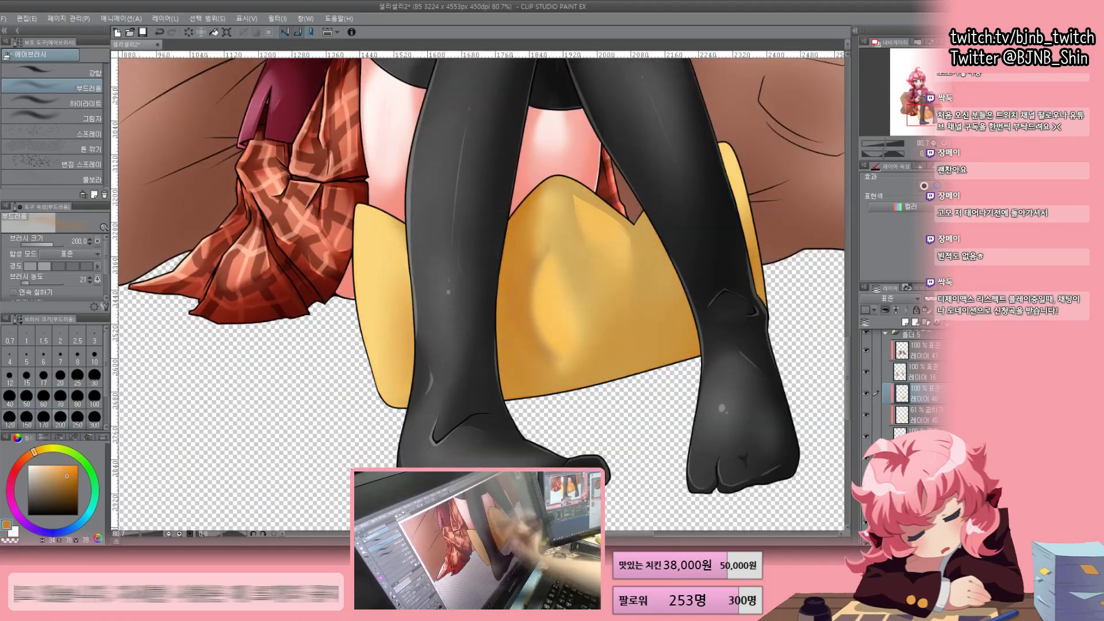
key(ctrl+plus)
key(ctrl+plus)
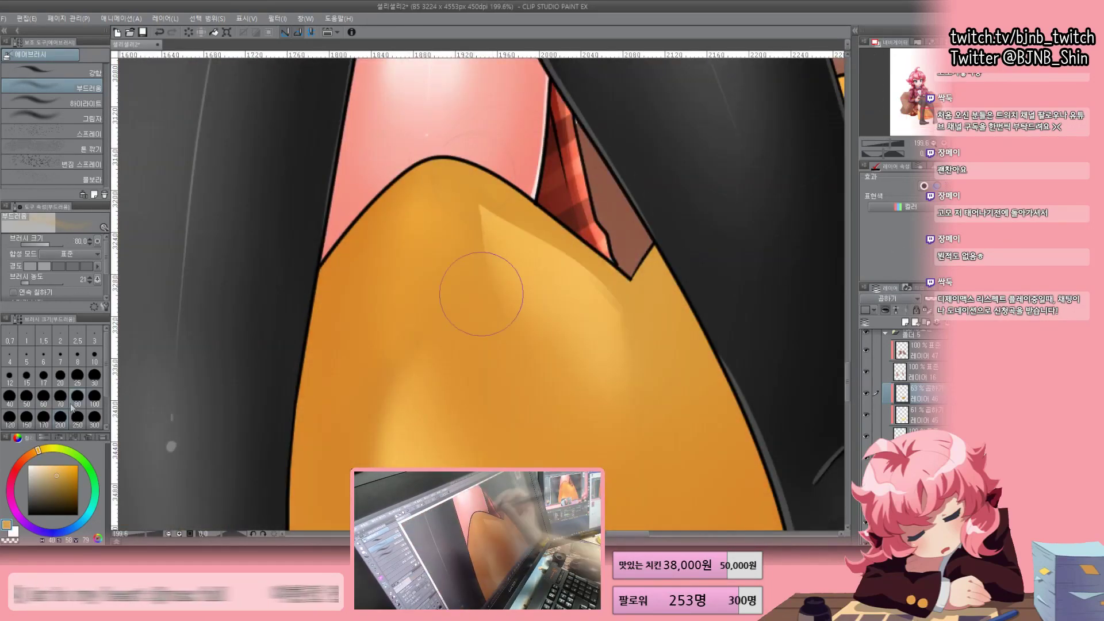
scroll(468, 295, down, 3)
scroll(480, 294, up, 2)
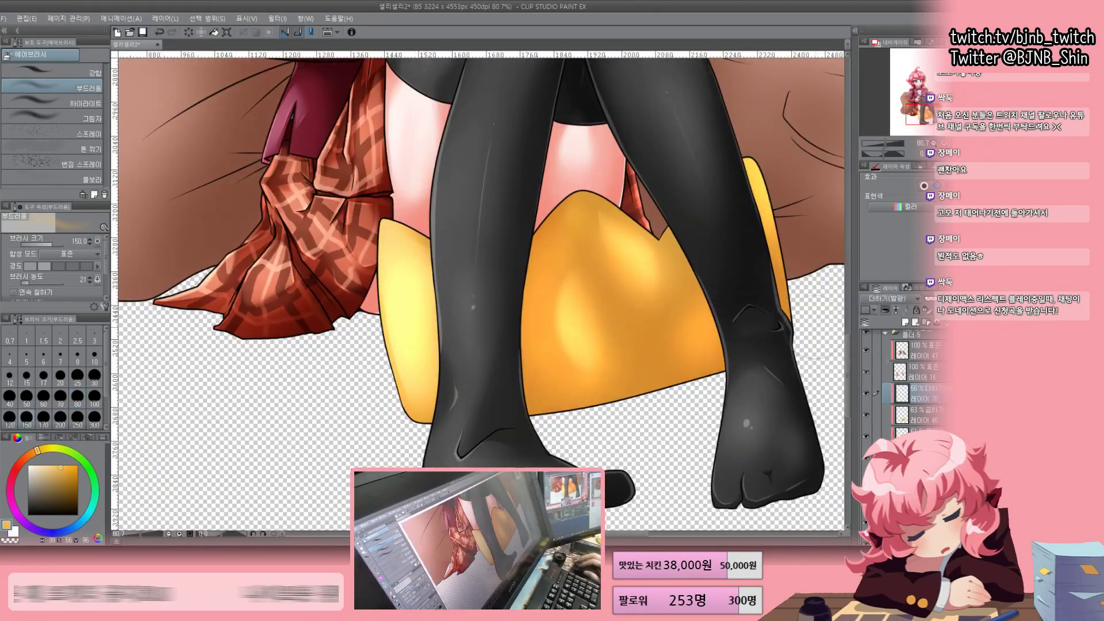
Paint bright yellow rim highlights along the cushion's edges with Painty Sai Pen at size 10 on an Add (Glow) layer at 43% opacity
key(p)
scroll(480, 293, up, 1)
drag(478, 288, 446, 204)
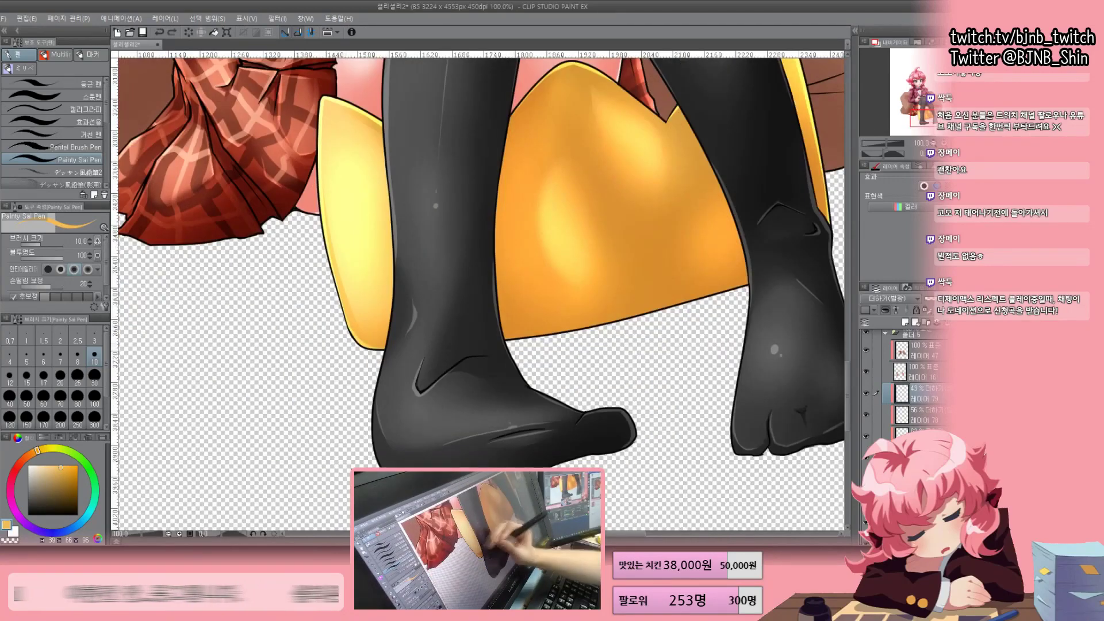
key(ctrl+shift+n)
scroll(480, 293, down, 3)
scroll(480, 293, up, 3)
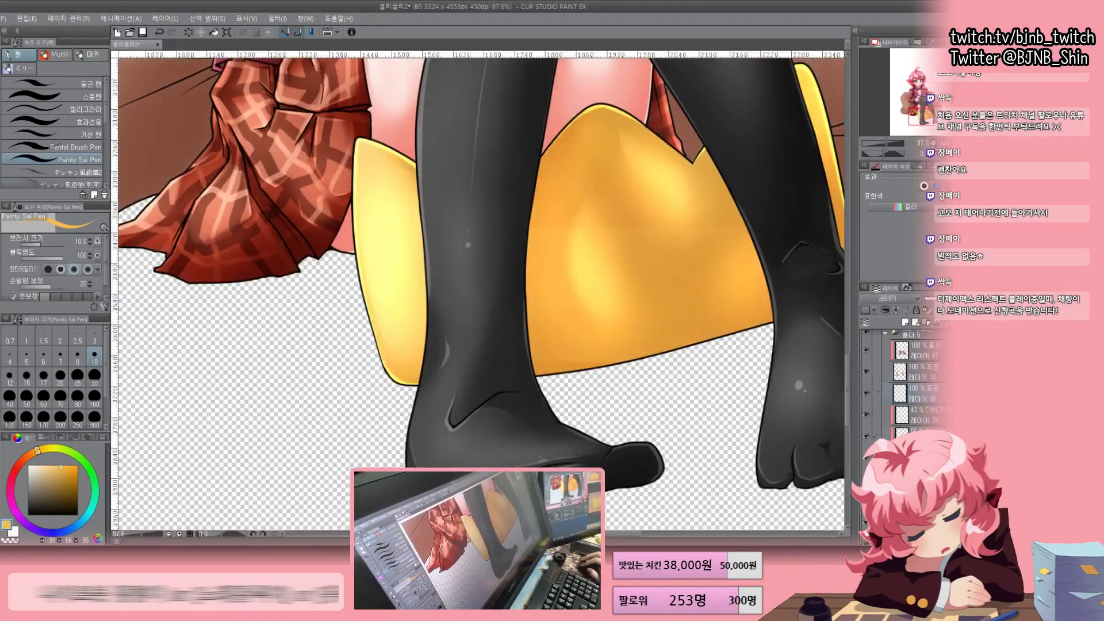
Rework the cushion's glow into a broader bright yellow area with the soft airbrush at size 150 on an Add (Glow) layer
key(b)
key(ctrl+z)
key(ctrl+y)
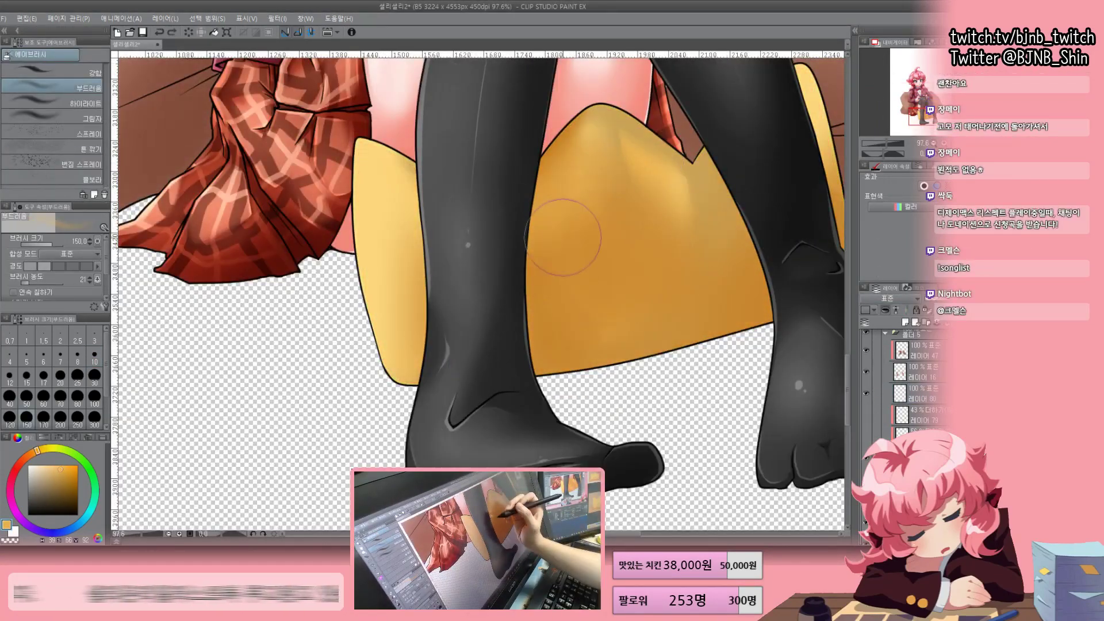
key(ctrl+z)
key(ctrl+y)
key(ctrl+z)
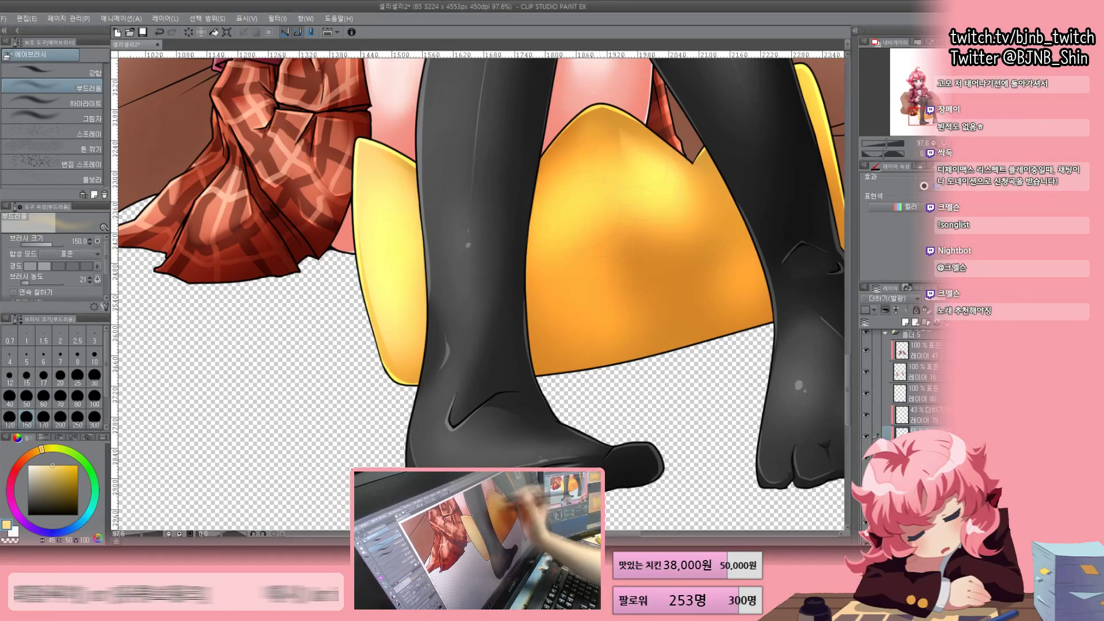
key(ctrl+y)
scroll(519, 336, down, 3)
scroll(518, 336, up, 3)
key(ctrl+z)
Draw the seam line and darker edge shading along the cushion's lower border with Painty Sai Pen at size 10
key(p)
scroll(415, 314, up, 1)
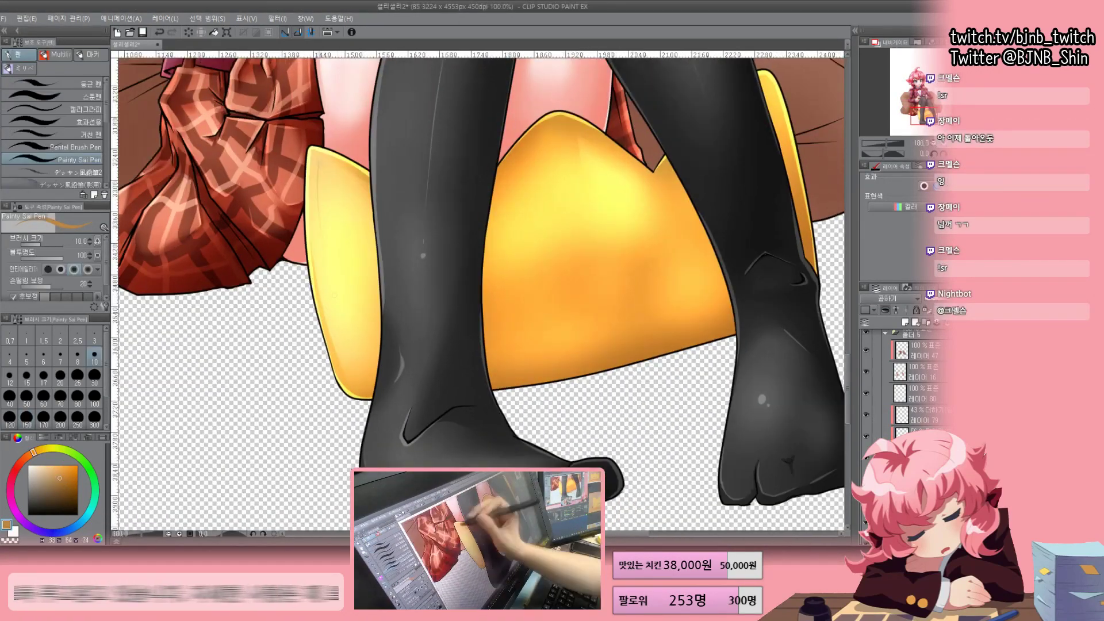
scroll(622, 314, up, 2)
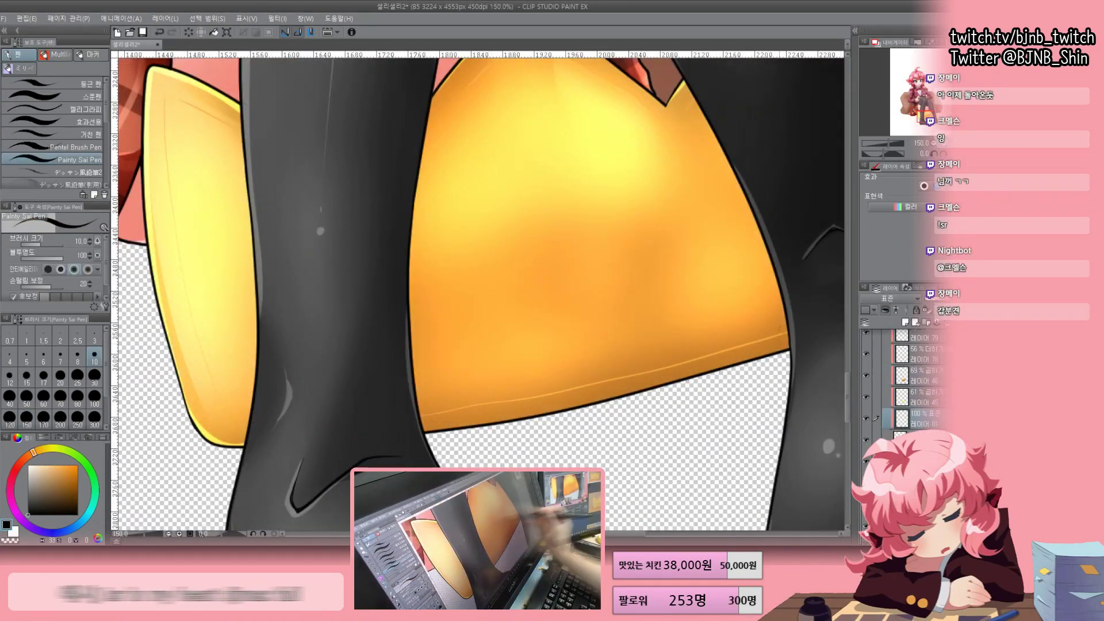
Hand-letter the word RESPECT in black across the cushion with Painty Sai Pen at size 10, and fade it as a guide
drag(658, 189, 687, 175)
drag(674, 182, 682, 222)
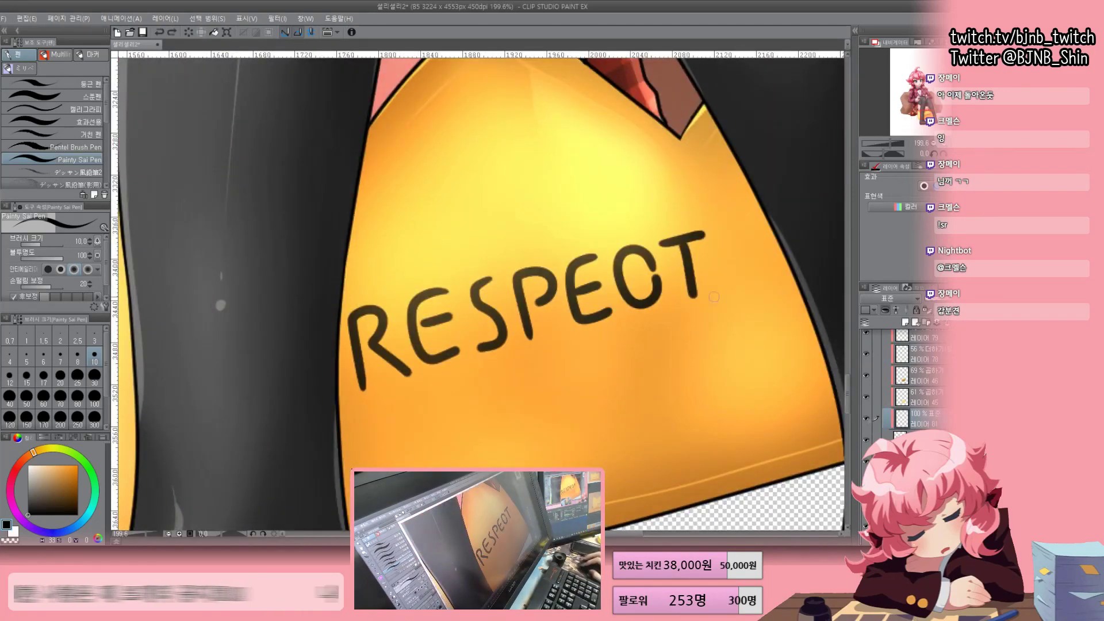
scroll(679, 184, up, 2)
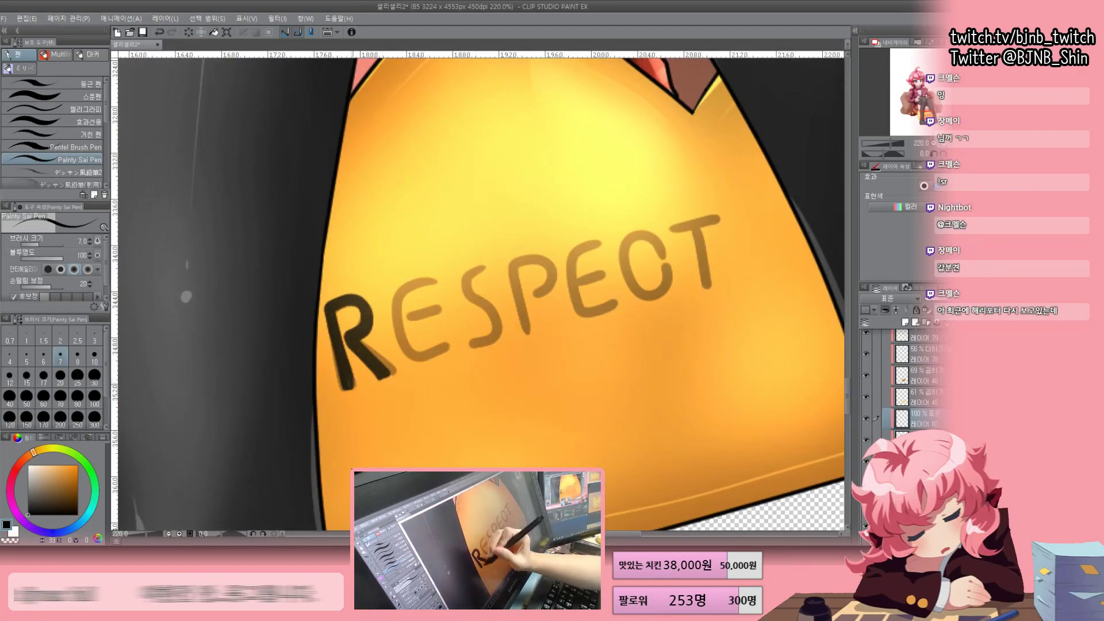
Redraw the RESPECT letters from E through C in thick black strokes over the faded guide with Painty Sai Pen at size 7
mouse_move(430, 283)
mouse_down()
mouse_move(450, 348)
mouse_move(454, 341)
mouse_up()
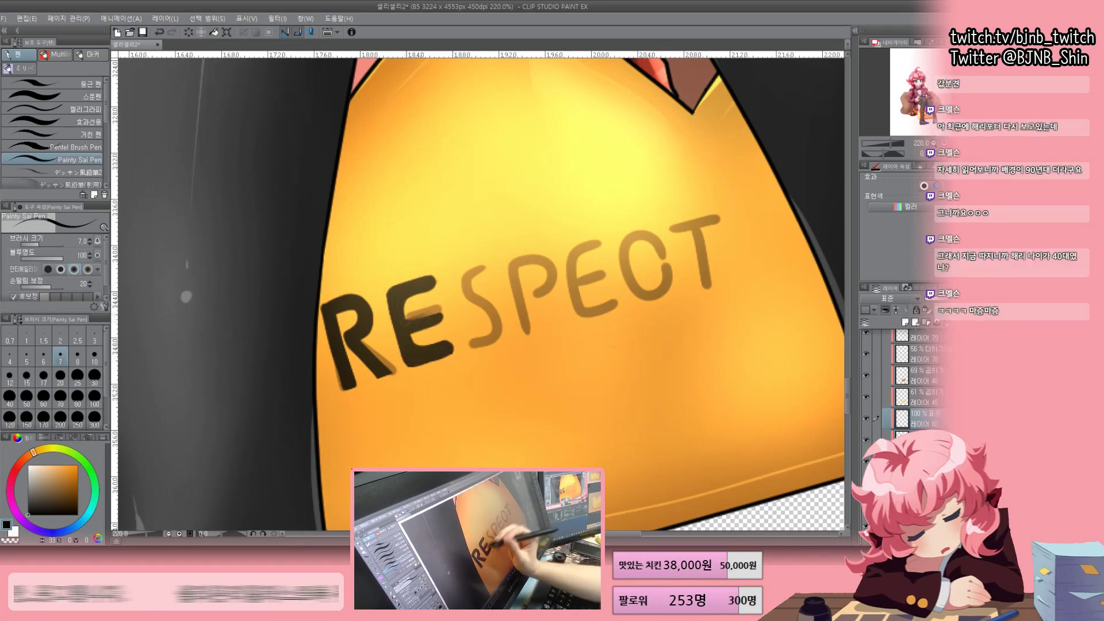
mouse_move(470, 327)
mouse_down()
mouse_move(527, 334)
mouse_move(538, 292)
mouse_up()
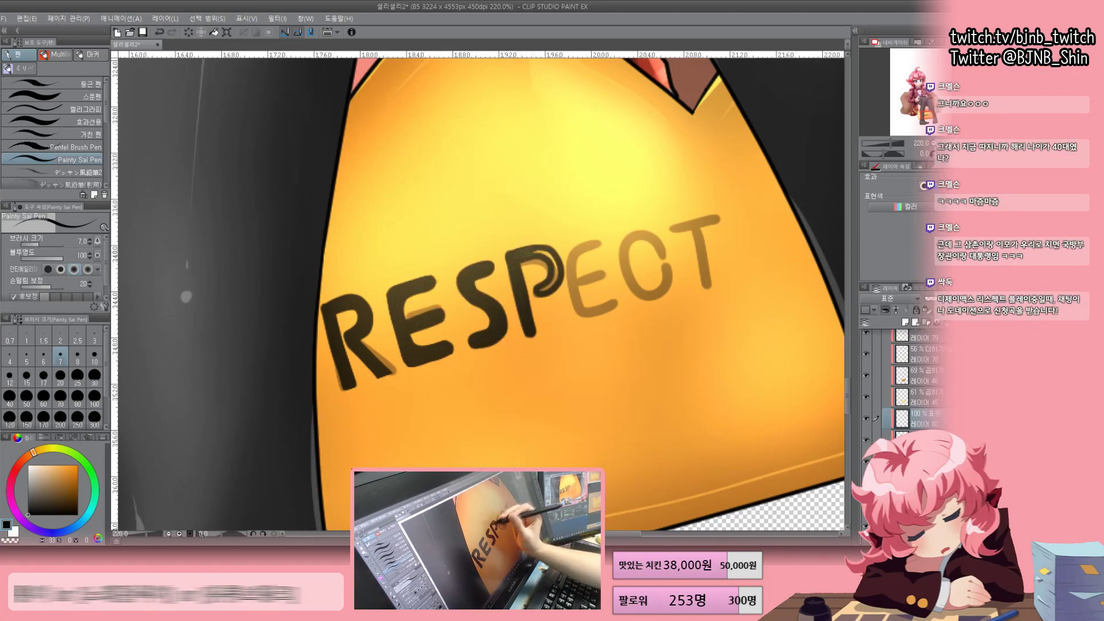
drag(610, 233, 578, 313)
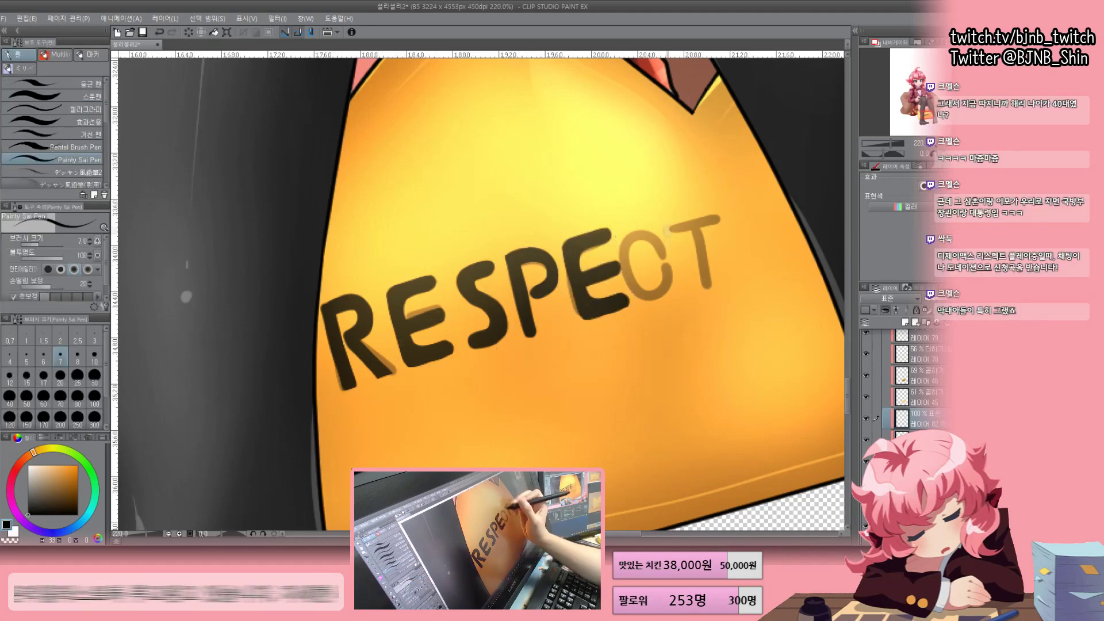
drag(667, 230, 672, 270)
mouse_move(673, 231)
mouse_down()
mouse_move(662, 296)
mouse_move(638, 245)
mouse_up()
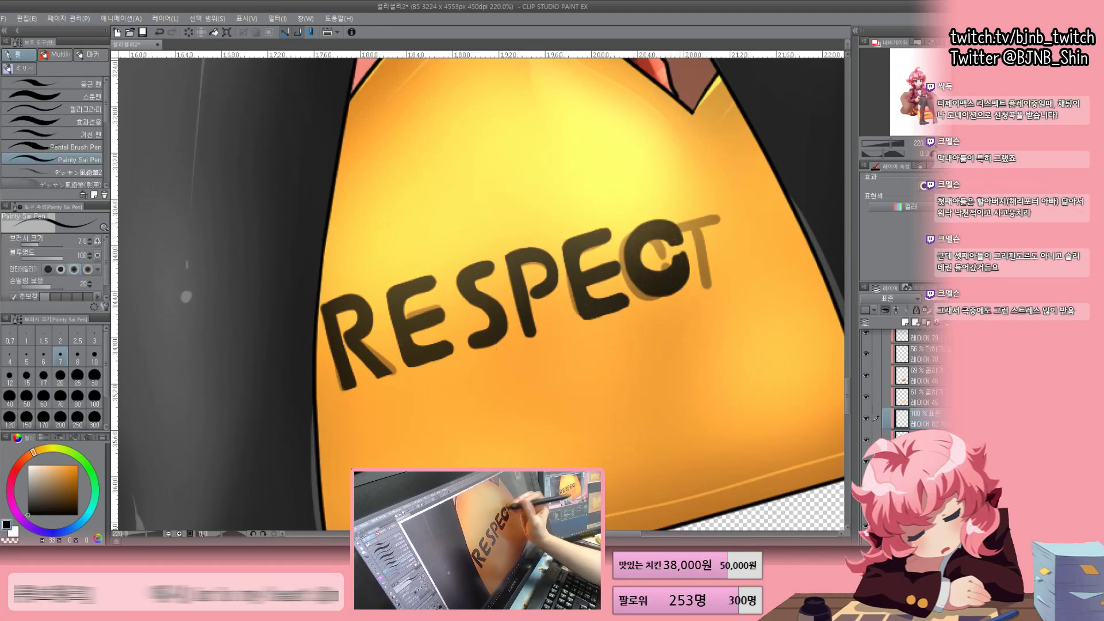
Adjust the letter spacing with a lasso selection, add the bold T, and rotate the whole RESPECT lettering to fit the cushion
drag(575, 189, 581, 193)
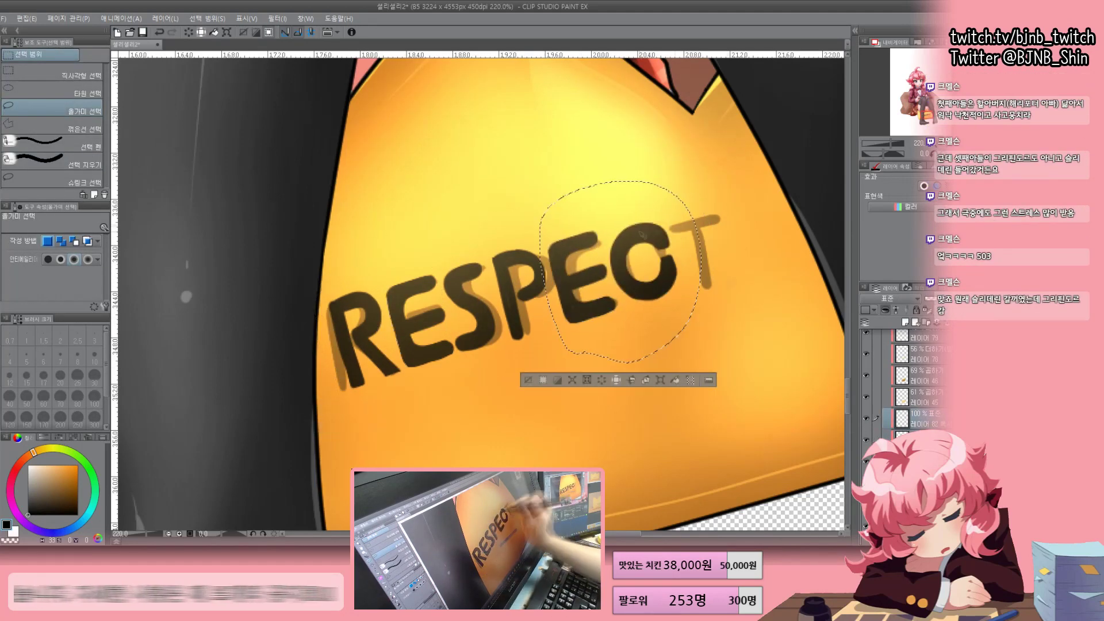
drag(670, 221, 726, 201)
key(ctrl+0)
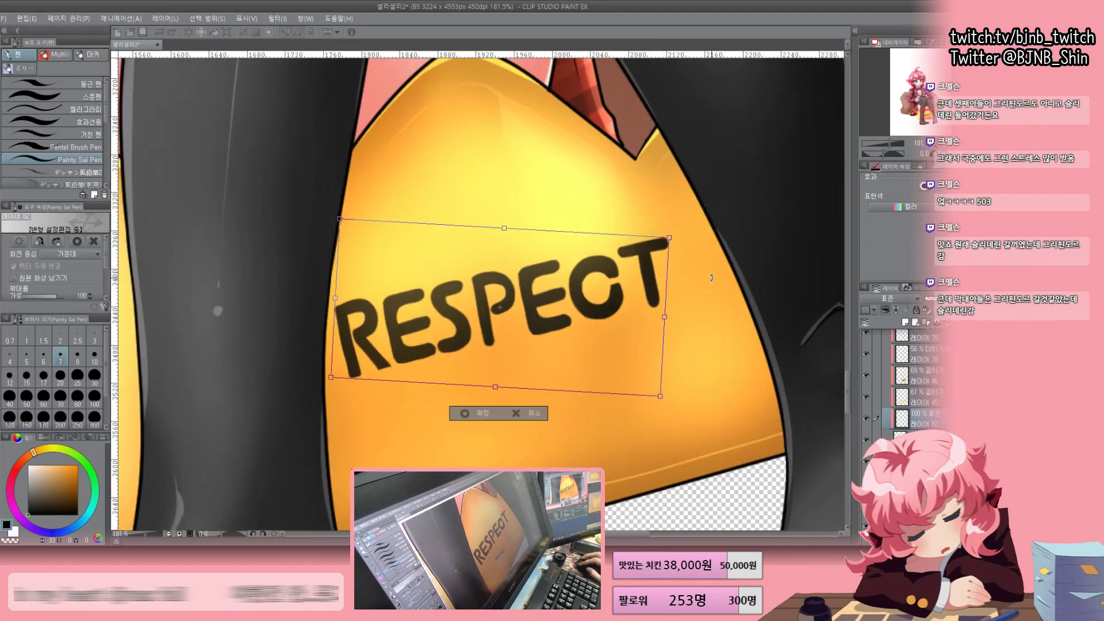
scroll(647, 294, up, 2)
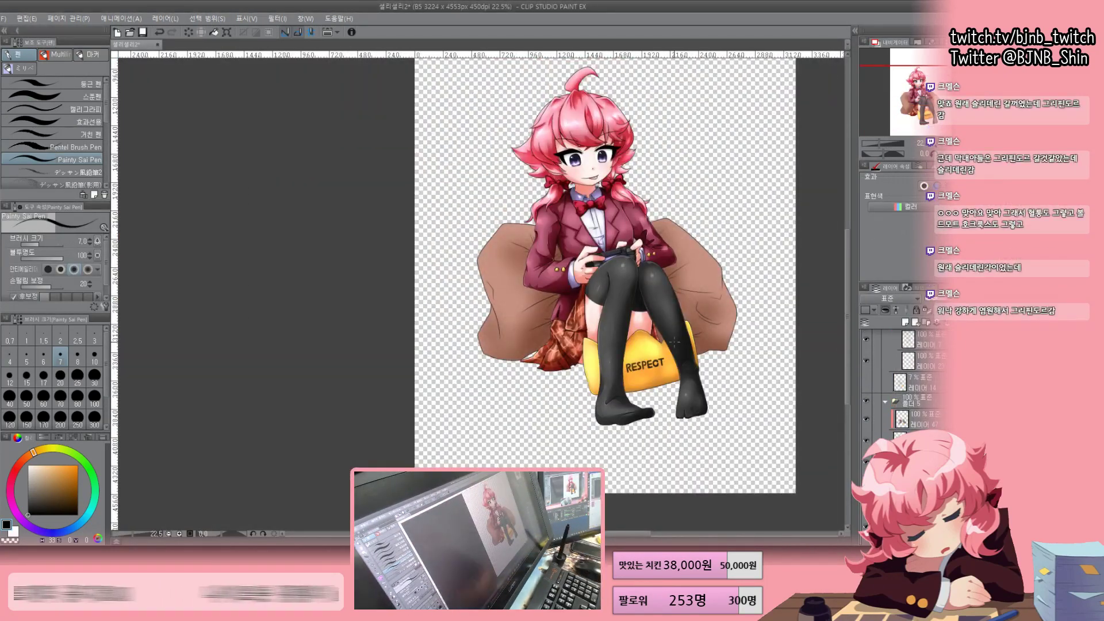
Paint dark brown fold shadows along the creases of the beanbag's left half with Painty Sai Pen at size 20 on the Multiply layer
scroll(629, 312, up, 3)
scroll(256, 318, up, 1)
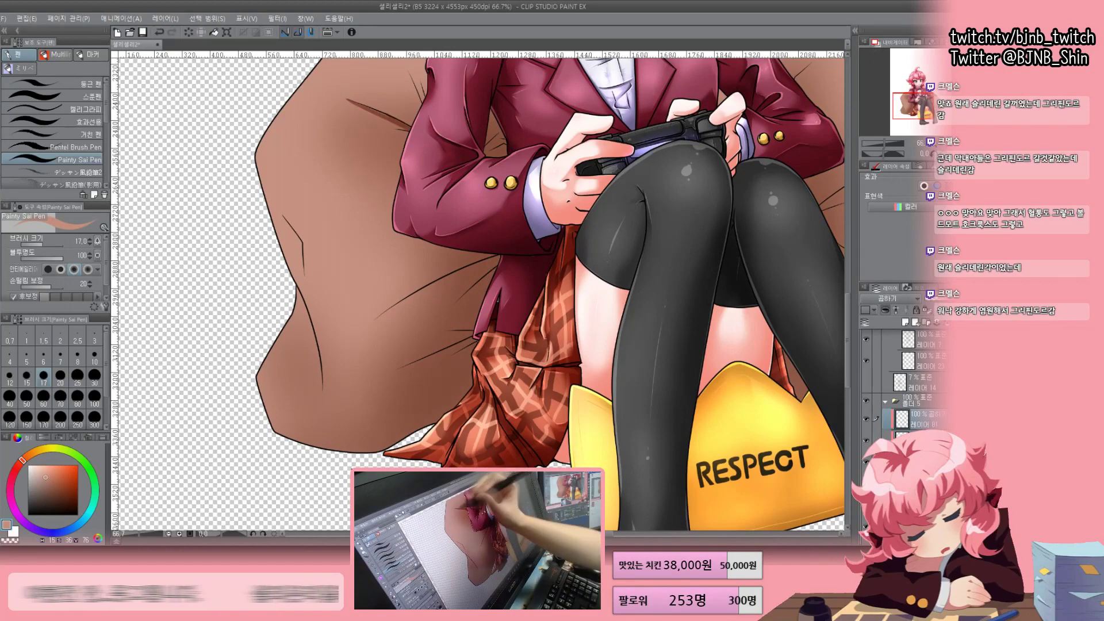
drag(429, 125, 393, 210)
drag(460, 287, 536, 224)
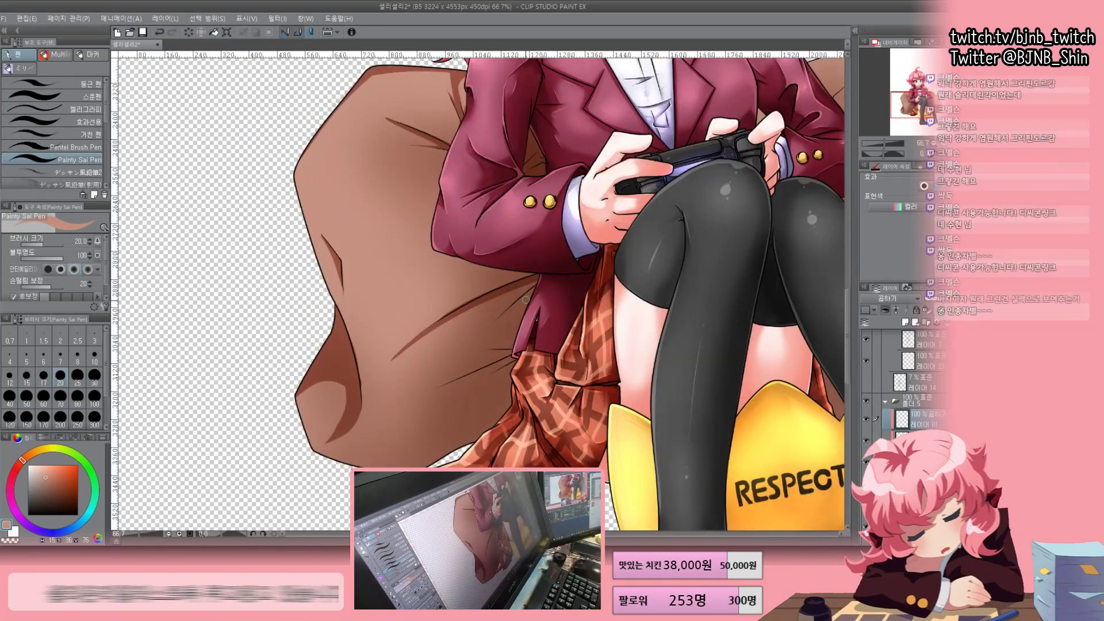
drag(481, 362, 529, 249)
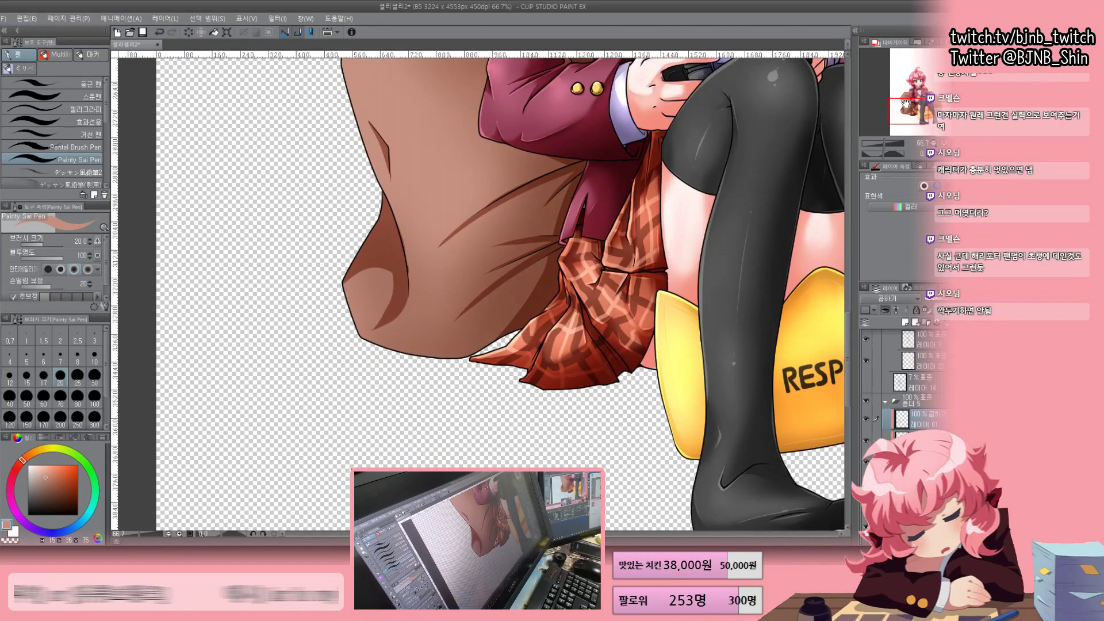
drag(427, 58, 437, 201)
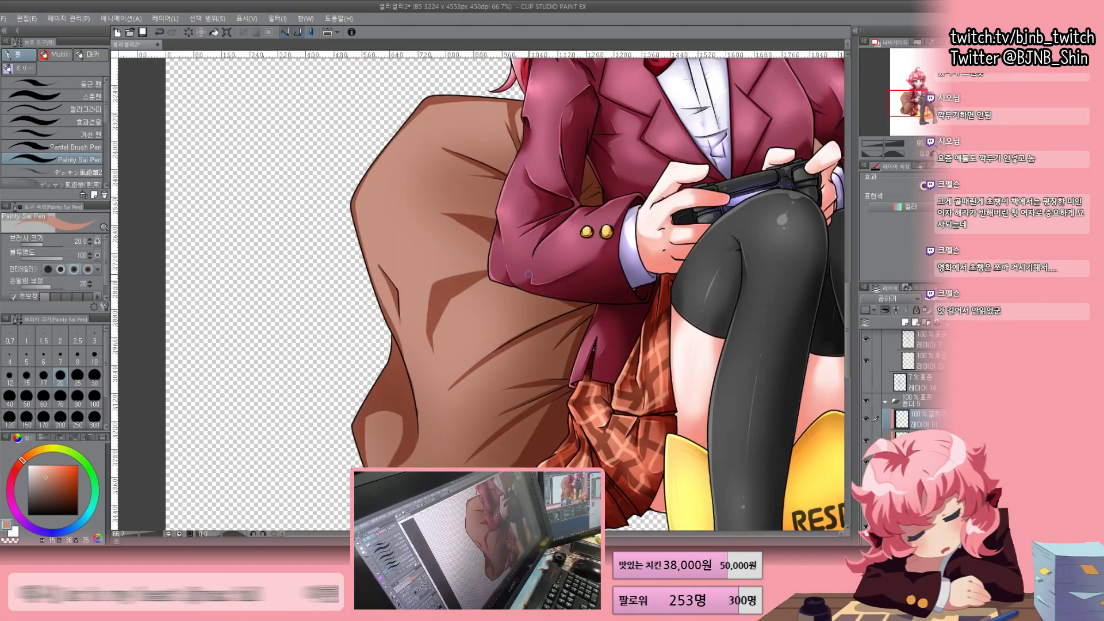
Paint matching dark brown fold shadows on the beanbag's right half with Painty Sai Pen at size 20, and save the file
drag(575, 230, 234, 335)
drag(460, 288, 443, 243)
drag(602, 278, 602, 209)
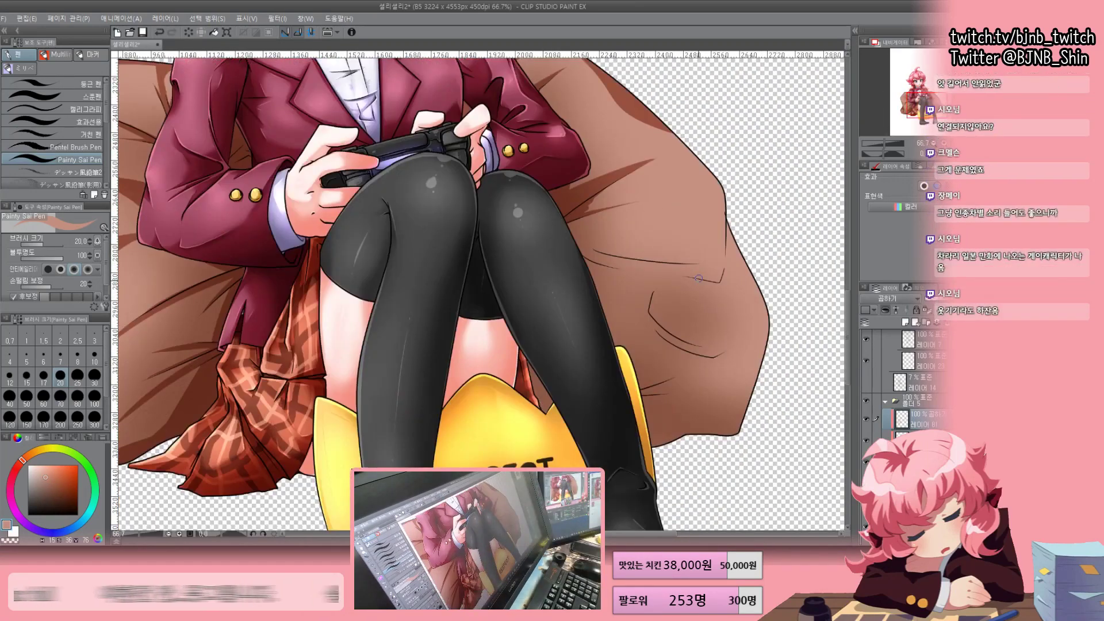
drag(680, 294, 623, 267)
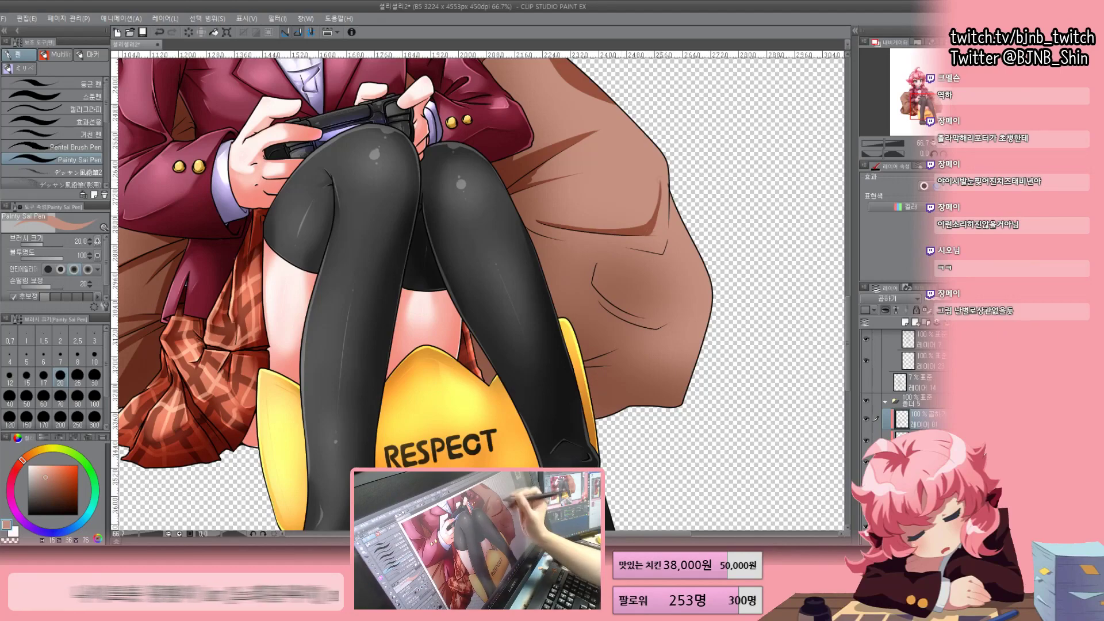
key(ctrl+s)
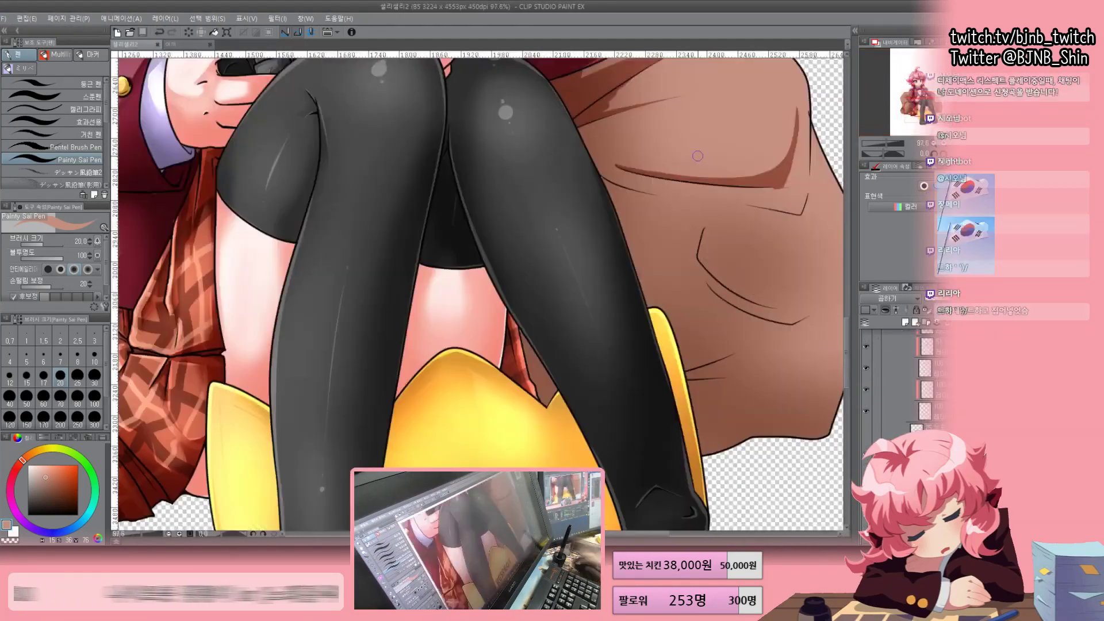
drag(698, 156, 605, 308)
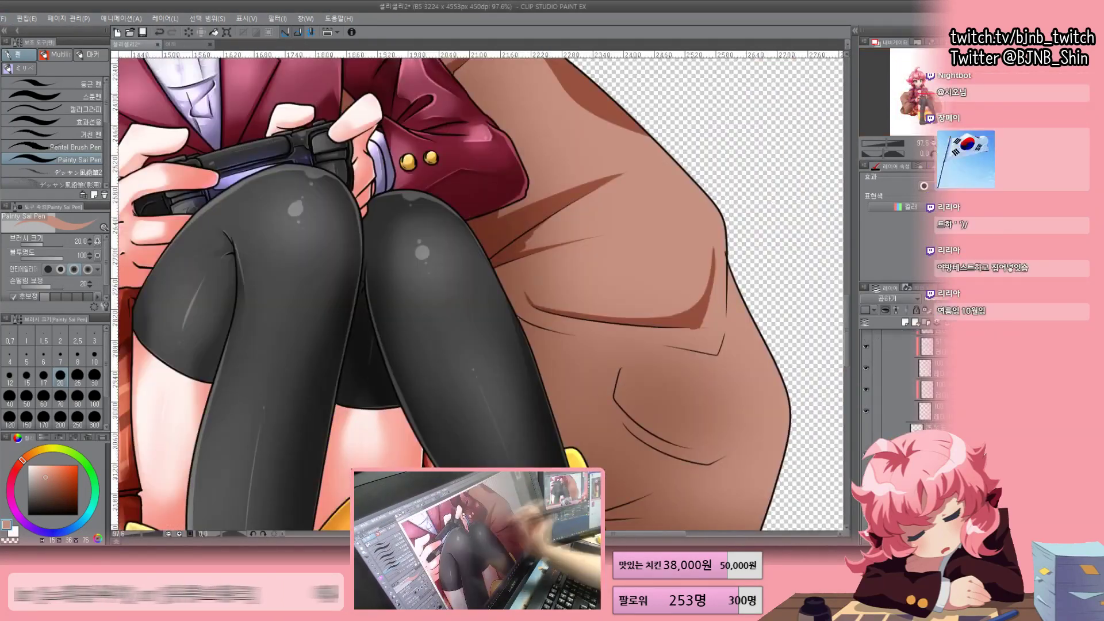
drag(575, 345, 589, 149)
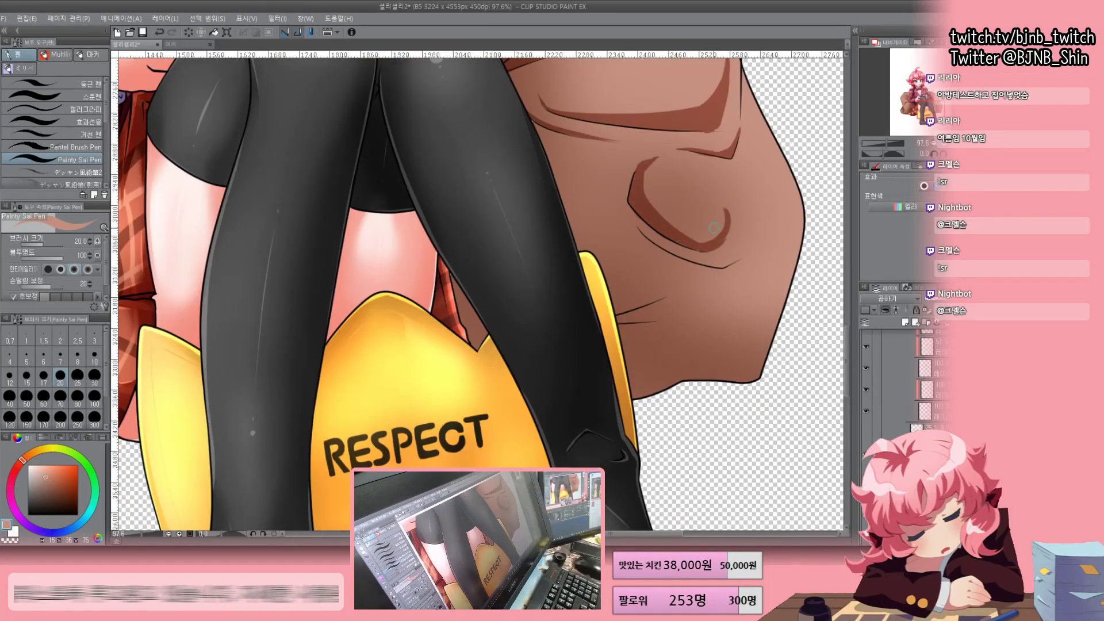
Soften and deepen the shading around the beanbag's folds with the Soft airbrush, at brush sizes 150, 60 and 200
scroll(895, 117, down, 3)
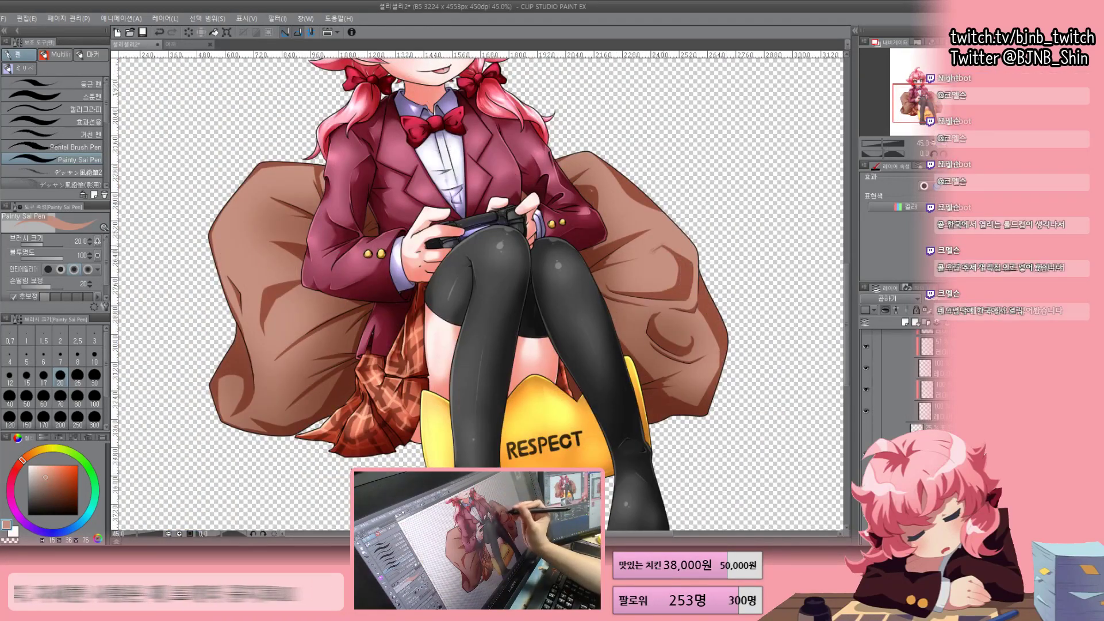
scroll(478, 287, up, 1)
key(b)
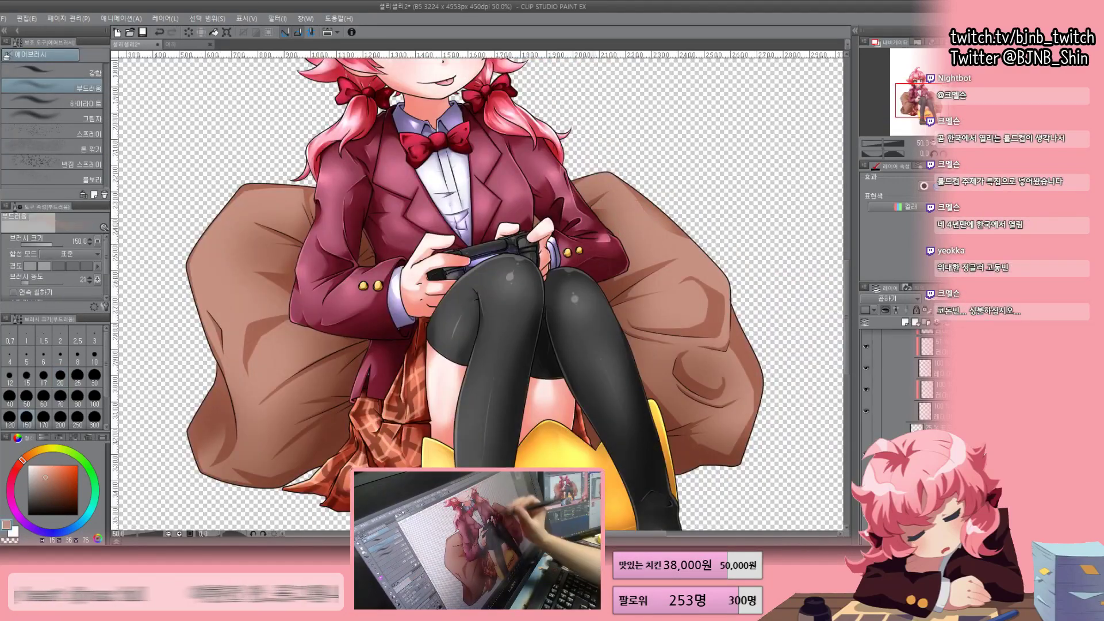
drag(712, 408, 689, 357)
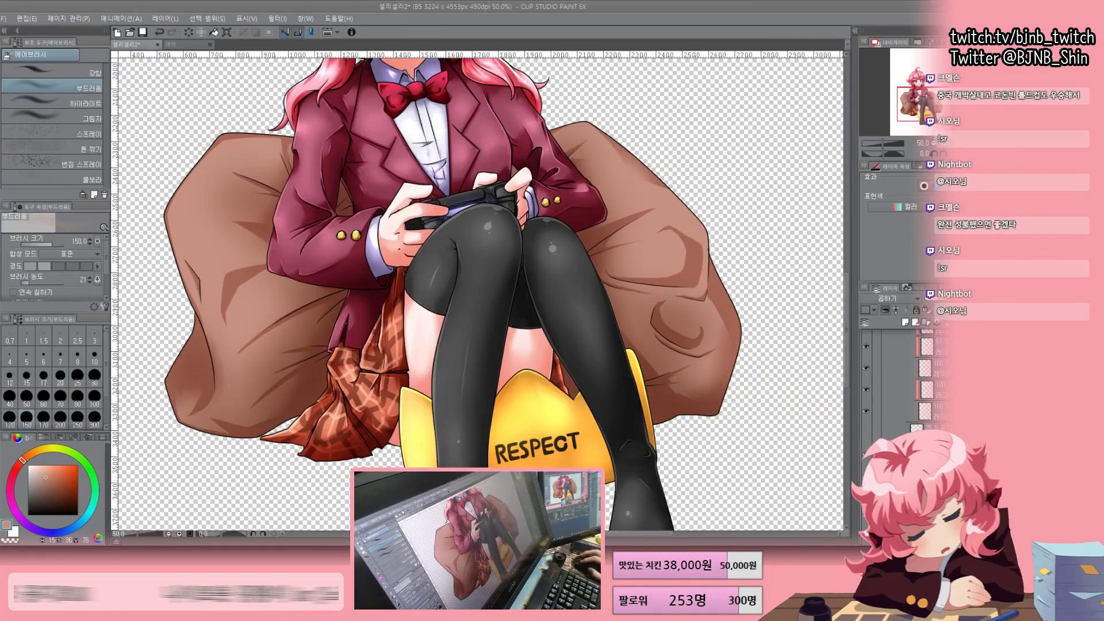
click(43, 396)
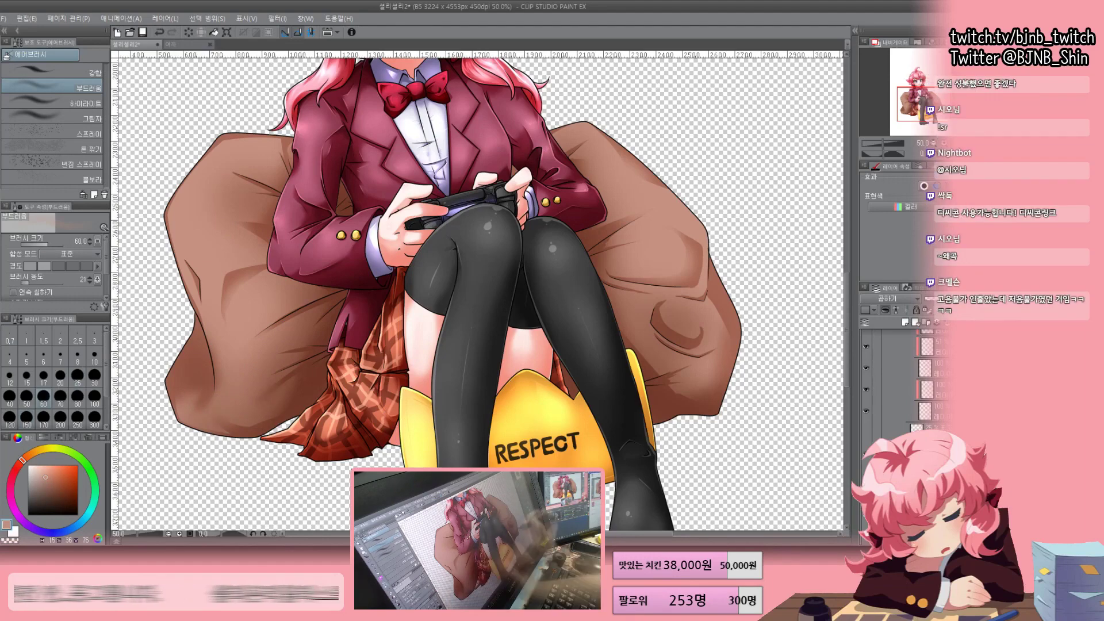
click(43, 424)
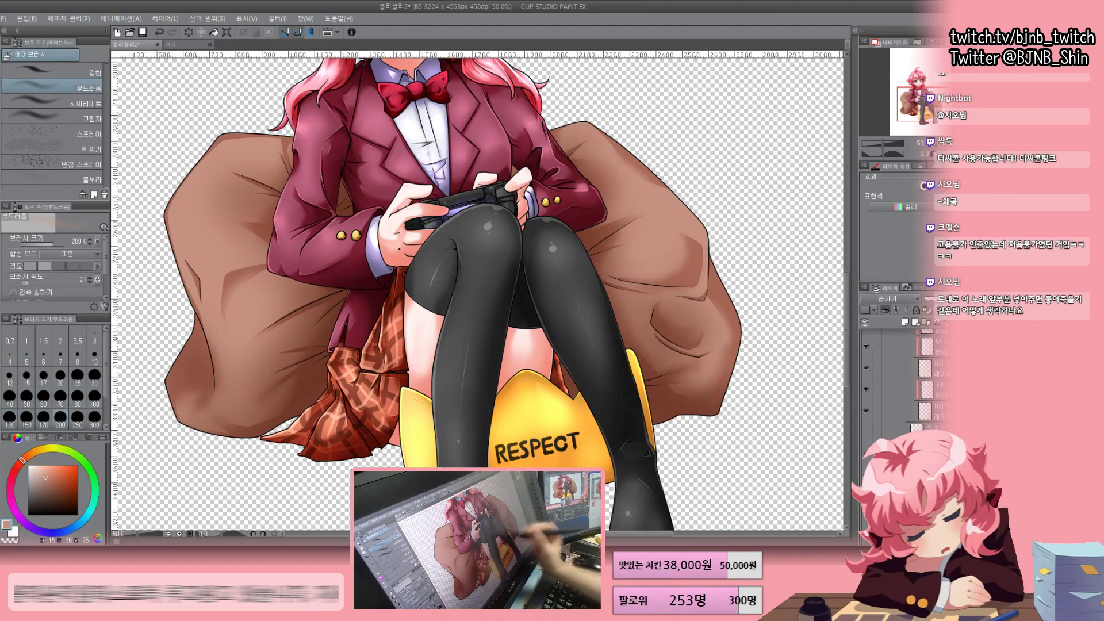
Airbrush soft glowing light onto the raised areas of the beanbag with the Soft airbrush at size 200 on an Add (Glow) layer
scroll(477, 305, down, 3)
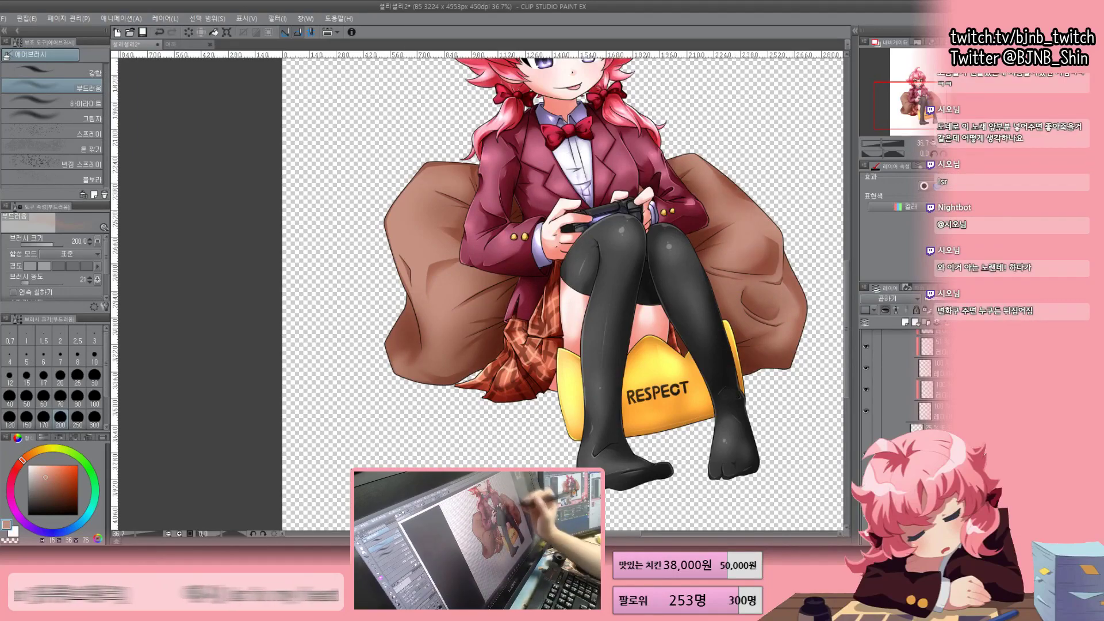
scroll(316, 227, up, 2)
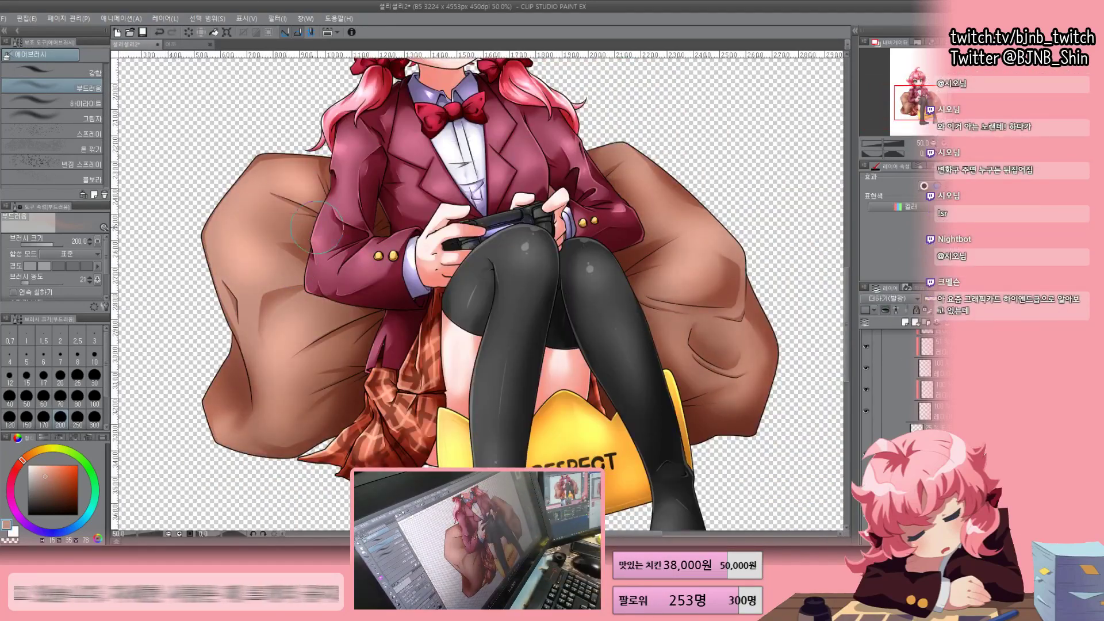
scroll(317, 227, down, 2)
Draw thin light highlight lines along the creases and outer edge of the beanbag's left half with Painty Sai Pen at size 12
key(p)
scroll(316, 227, up, 5)
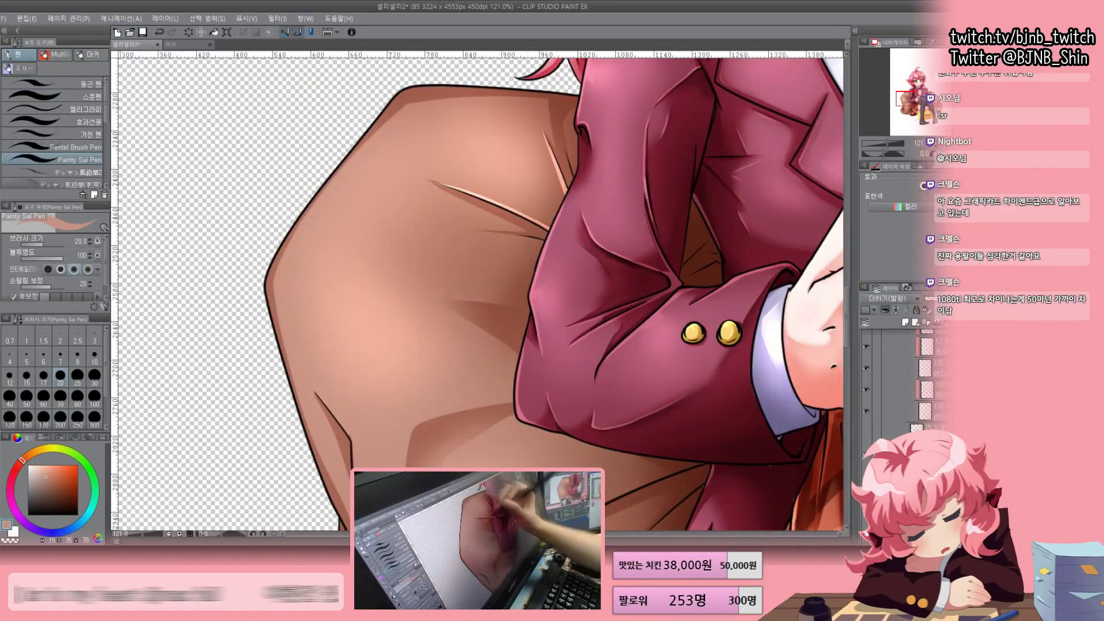
click(9, 377)
drag(345, 345, 499, 114)
drag(518, 259, 448, 420)
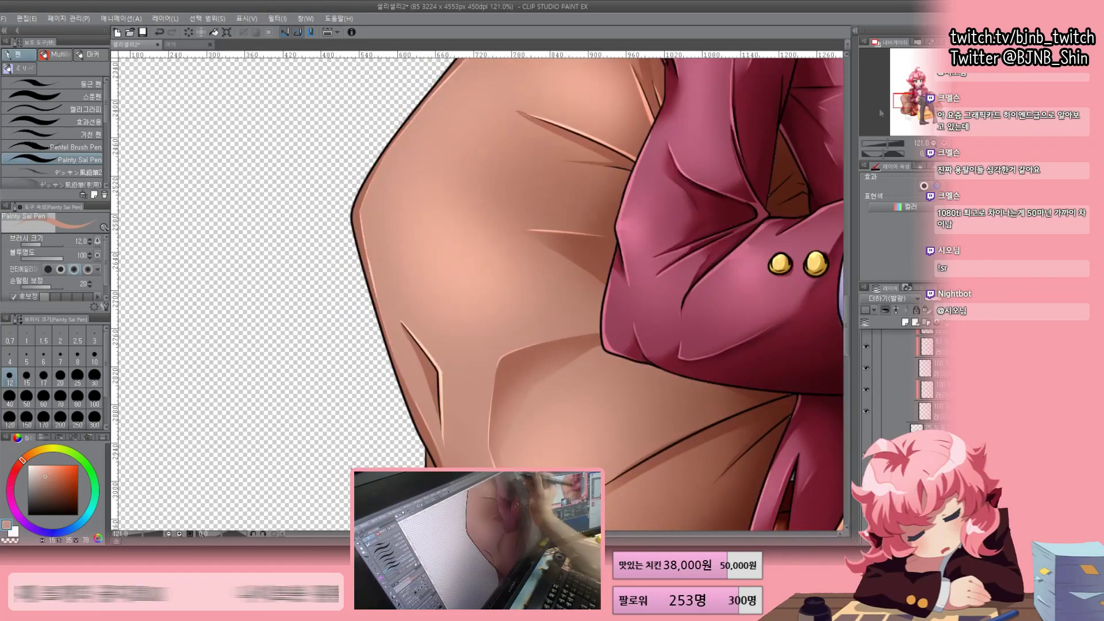
drag(517, 432, 365, 127)
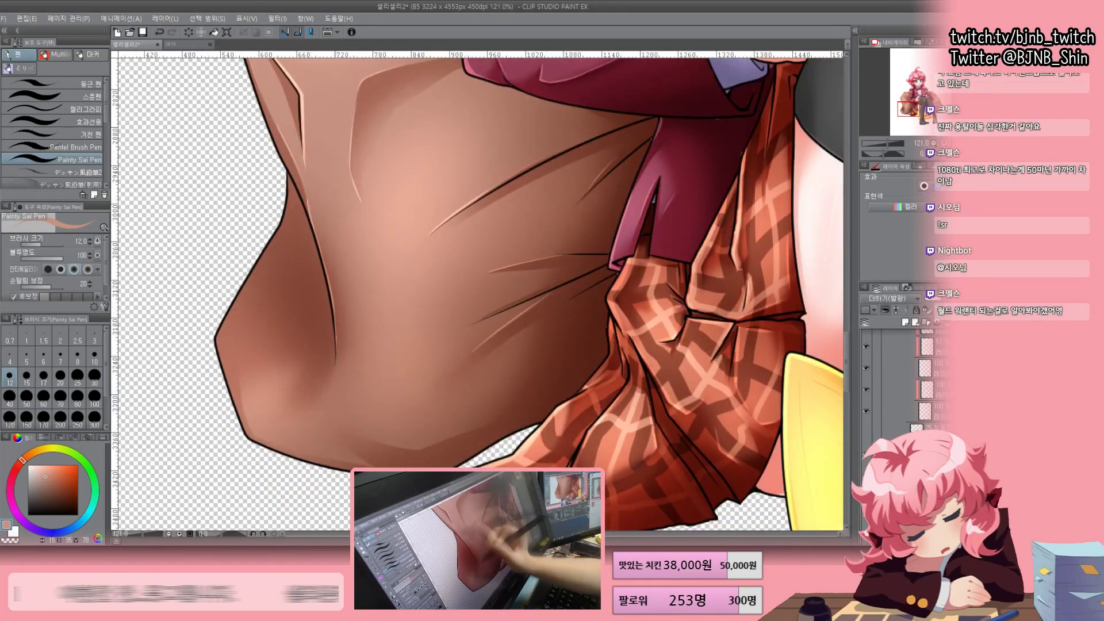
drag(478, 345, 477, 221)
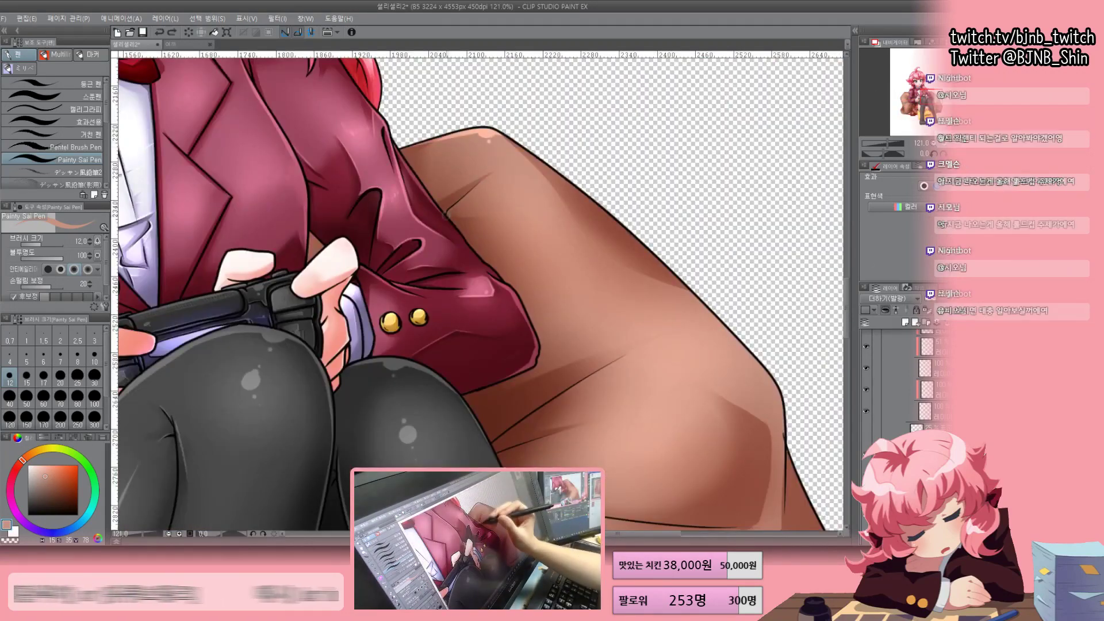
Draw thin highlight lines and small light spots along the folds of the beanbag's right half with Painty Sai Pen at size 12
drag(477, 345, 440, 267)
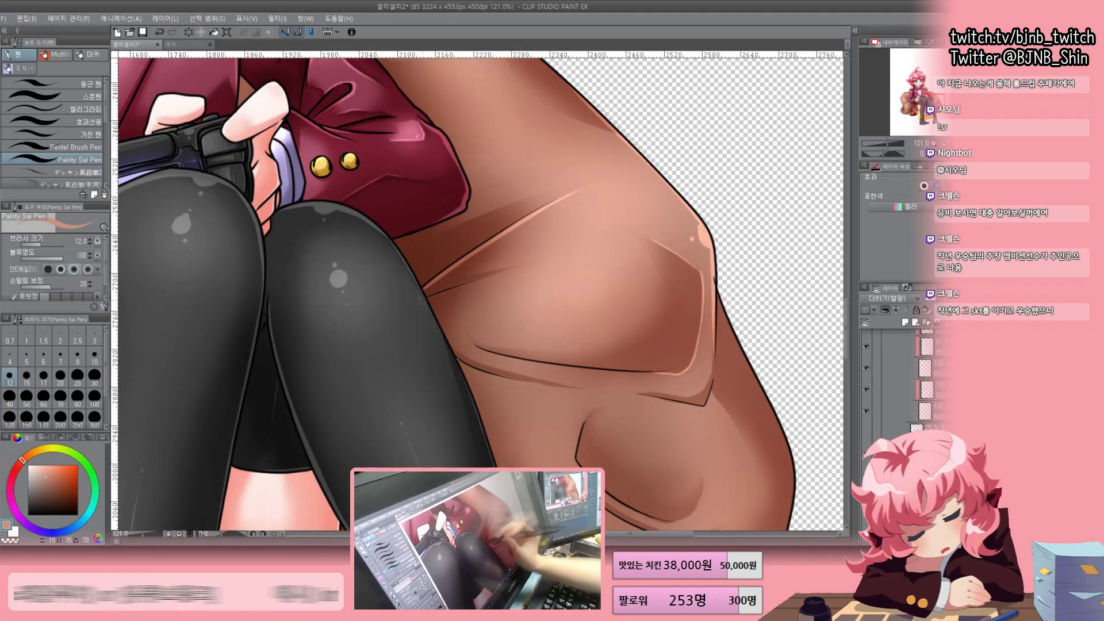
drag(477, 345, 477, 210)
drag(478, 345, 390, 240)
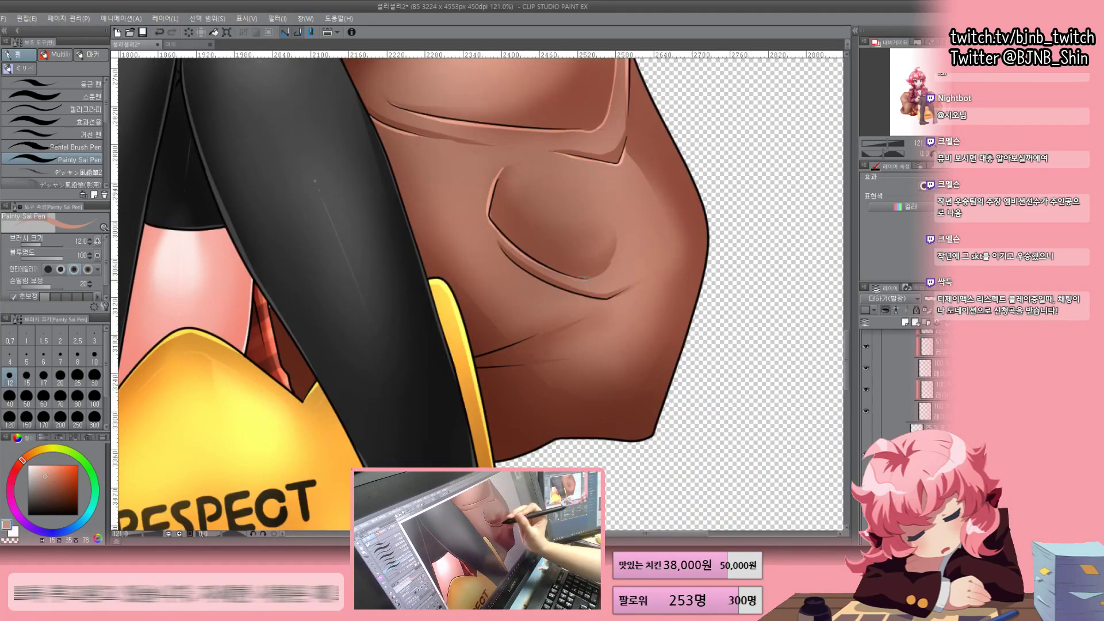
Dot small round highlights onto the bulges of the beanbag's left half, and review the whole illustration
scroll(477, 287, down, 3)
drag(402, 230, 632, 403)
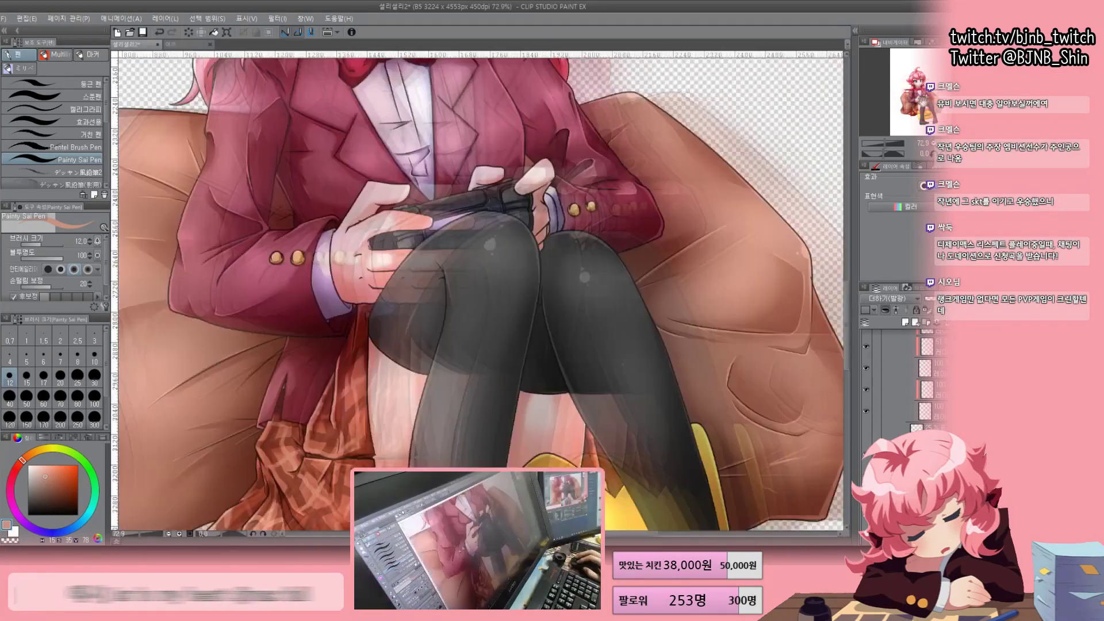
scroll(351, 267, down, 2)
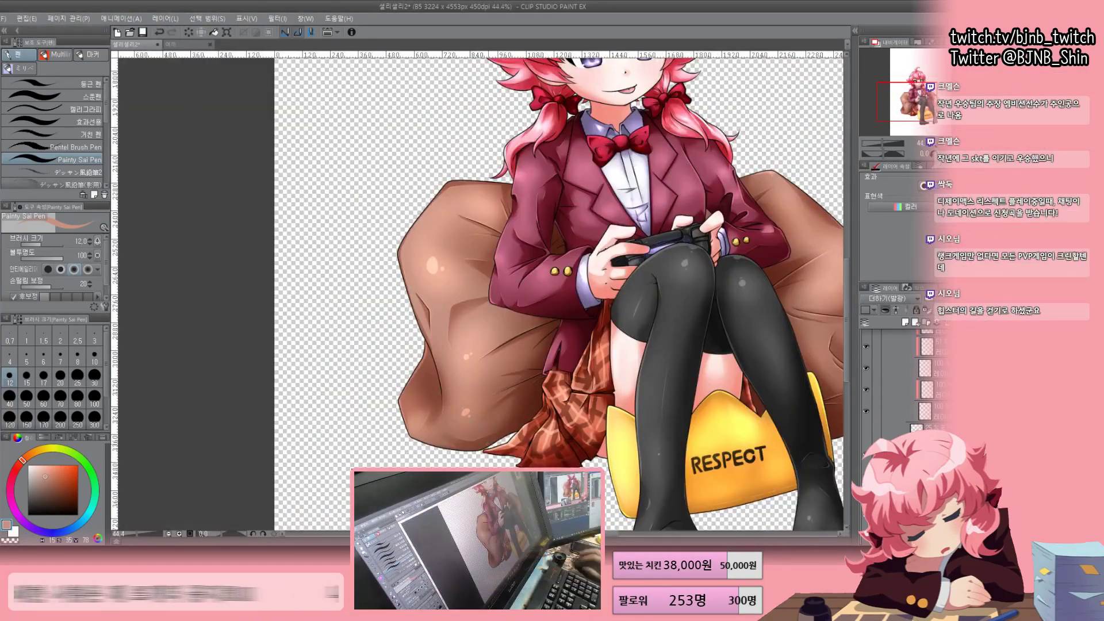
scroll(552, 288, down, 1)
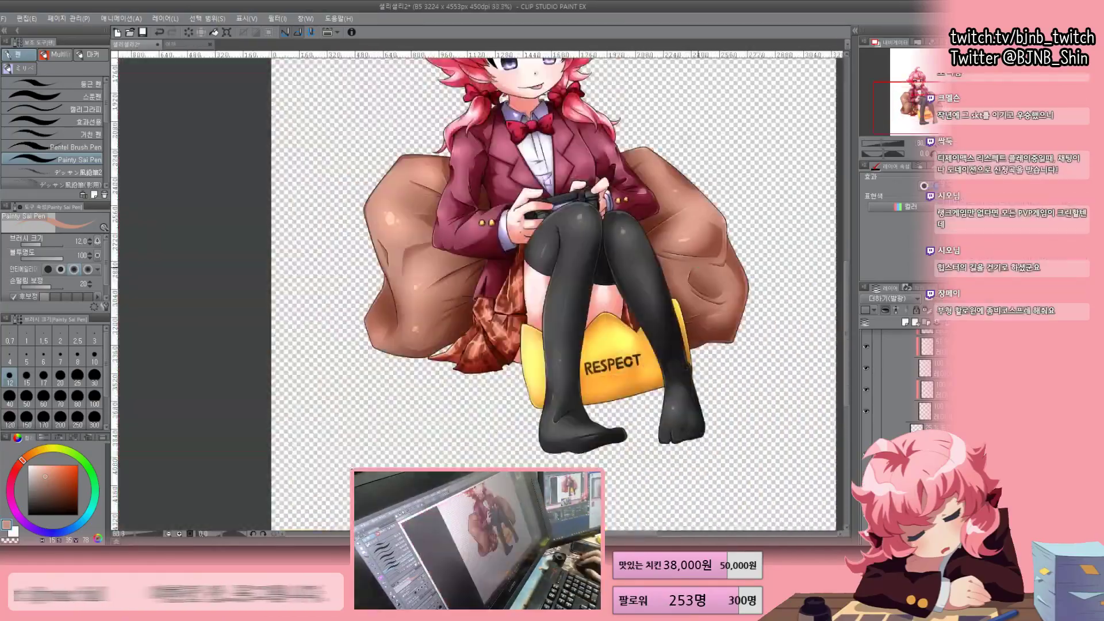
scroll(523, 92, up, 8)
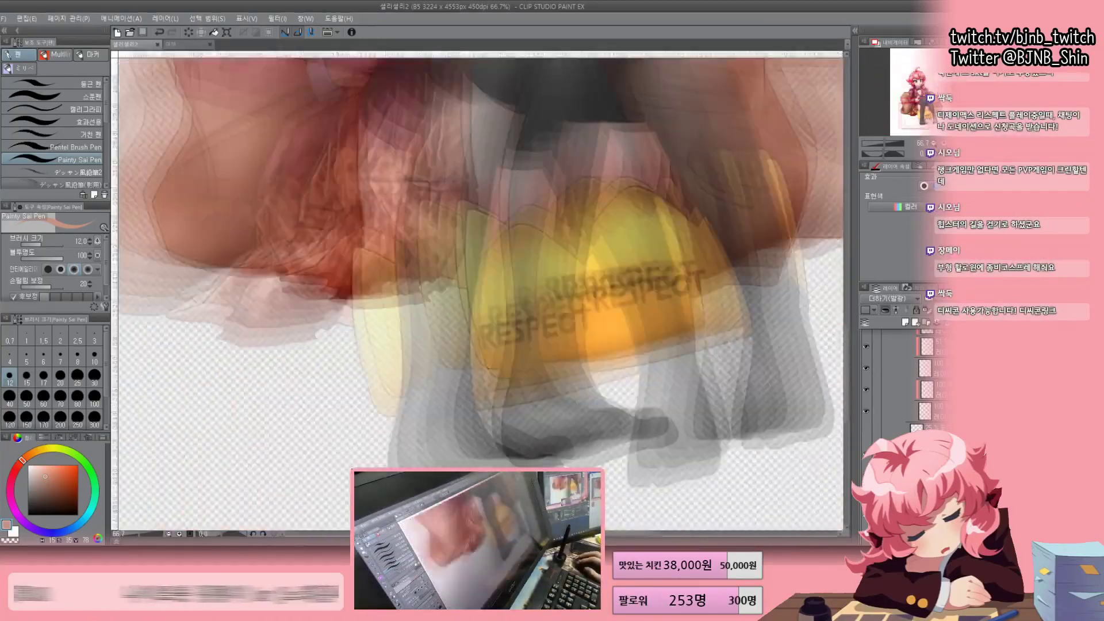
scroll(480, 290, down, 8)
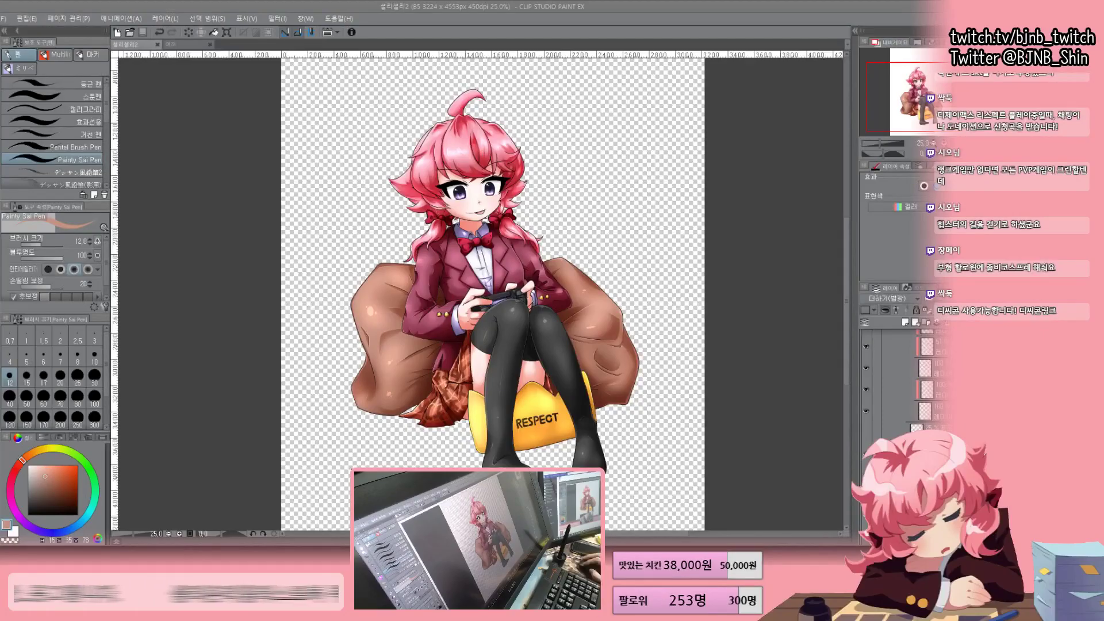